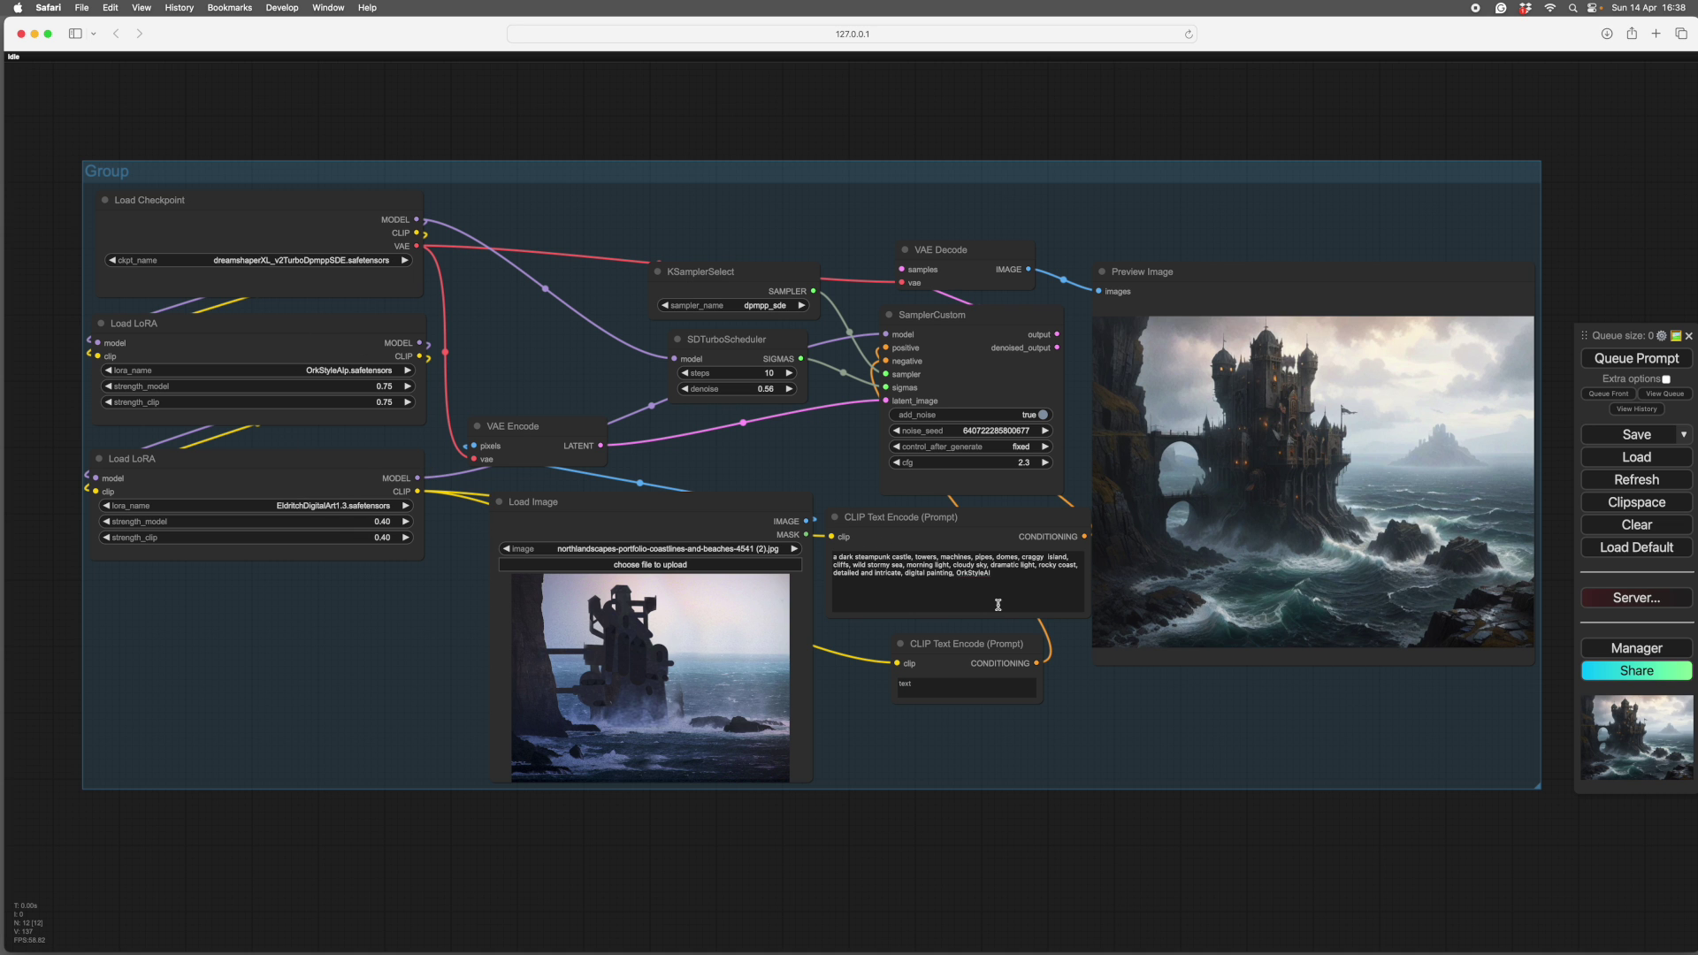
- Zoom and pan the canvas to frame the first group's sampler, prompts and preview
scroll(1065, 653, up, 5)
scroll(1065, 653, up, 1)
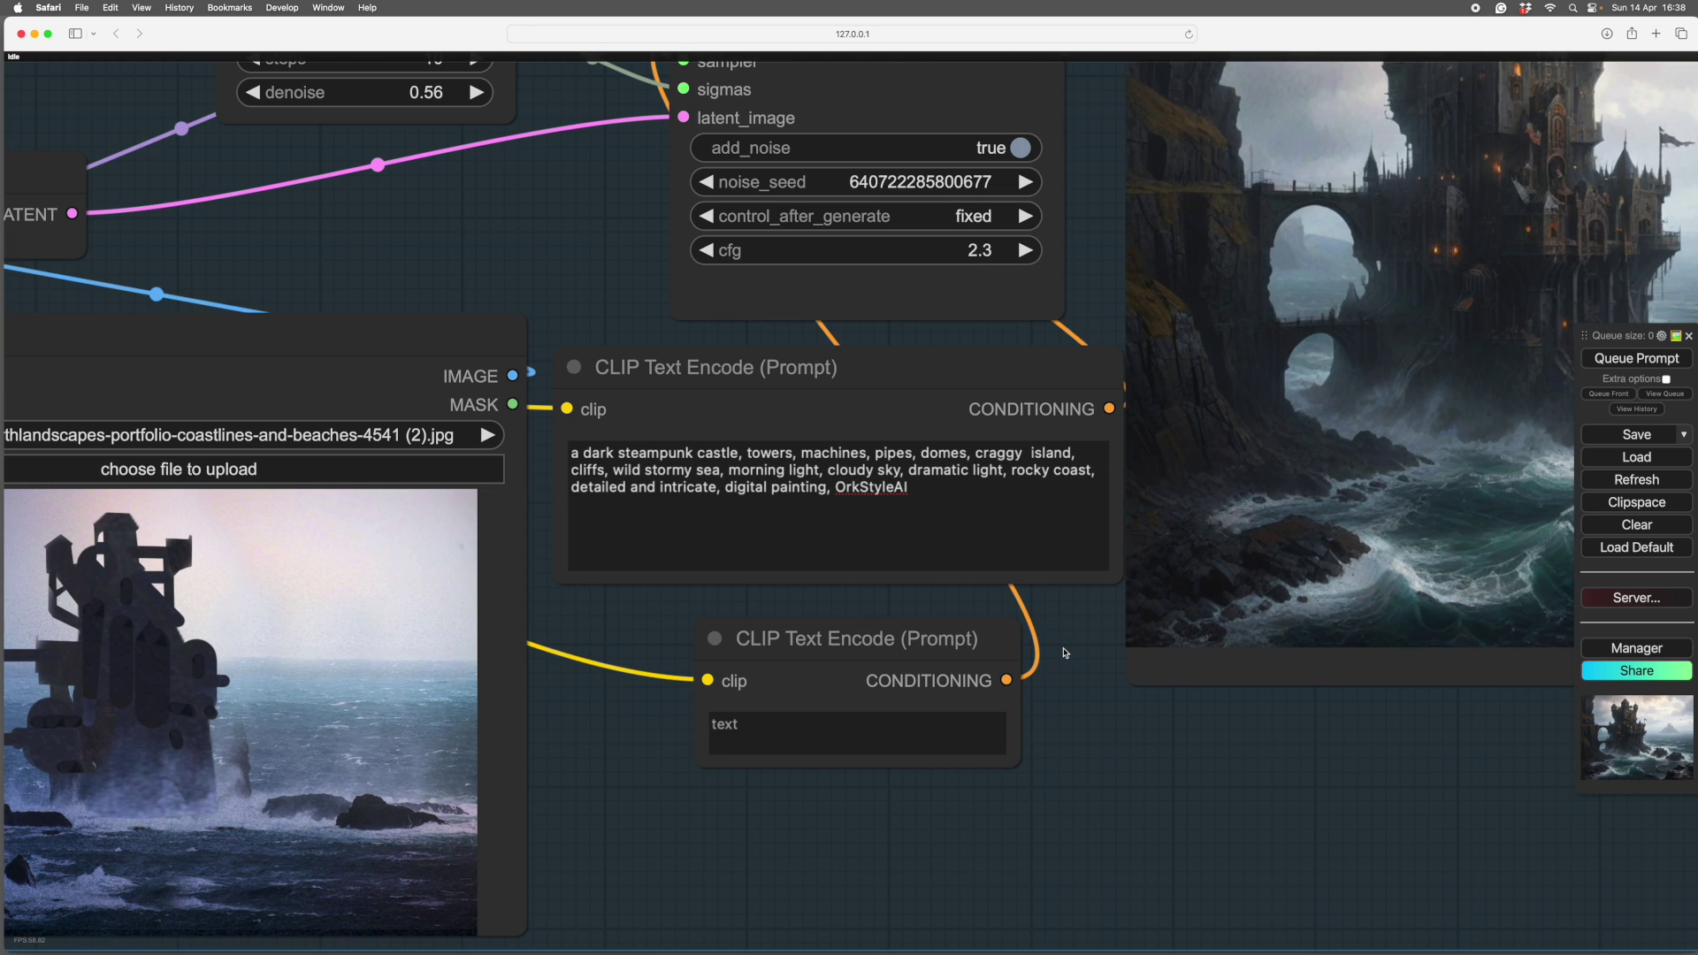
scroll(1083, 644, down, 4)
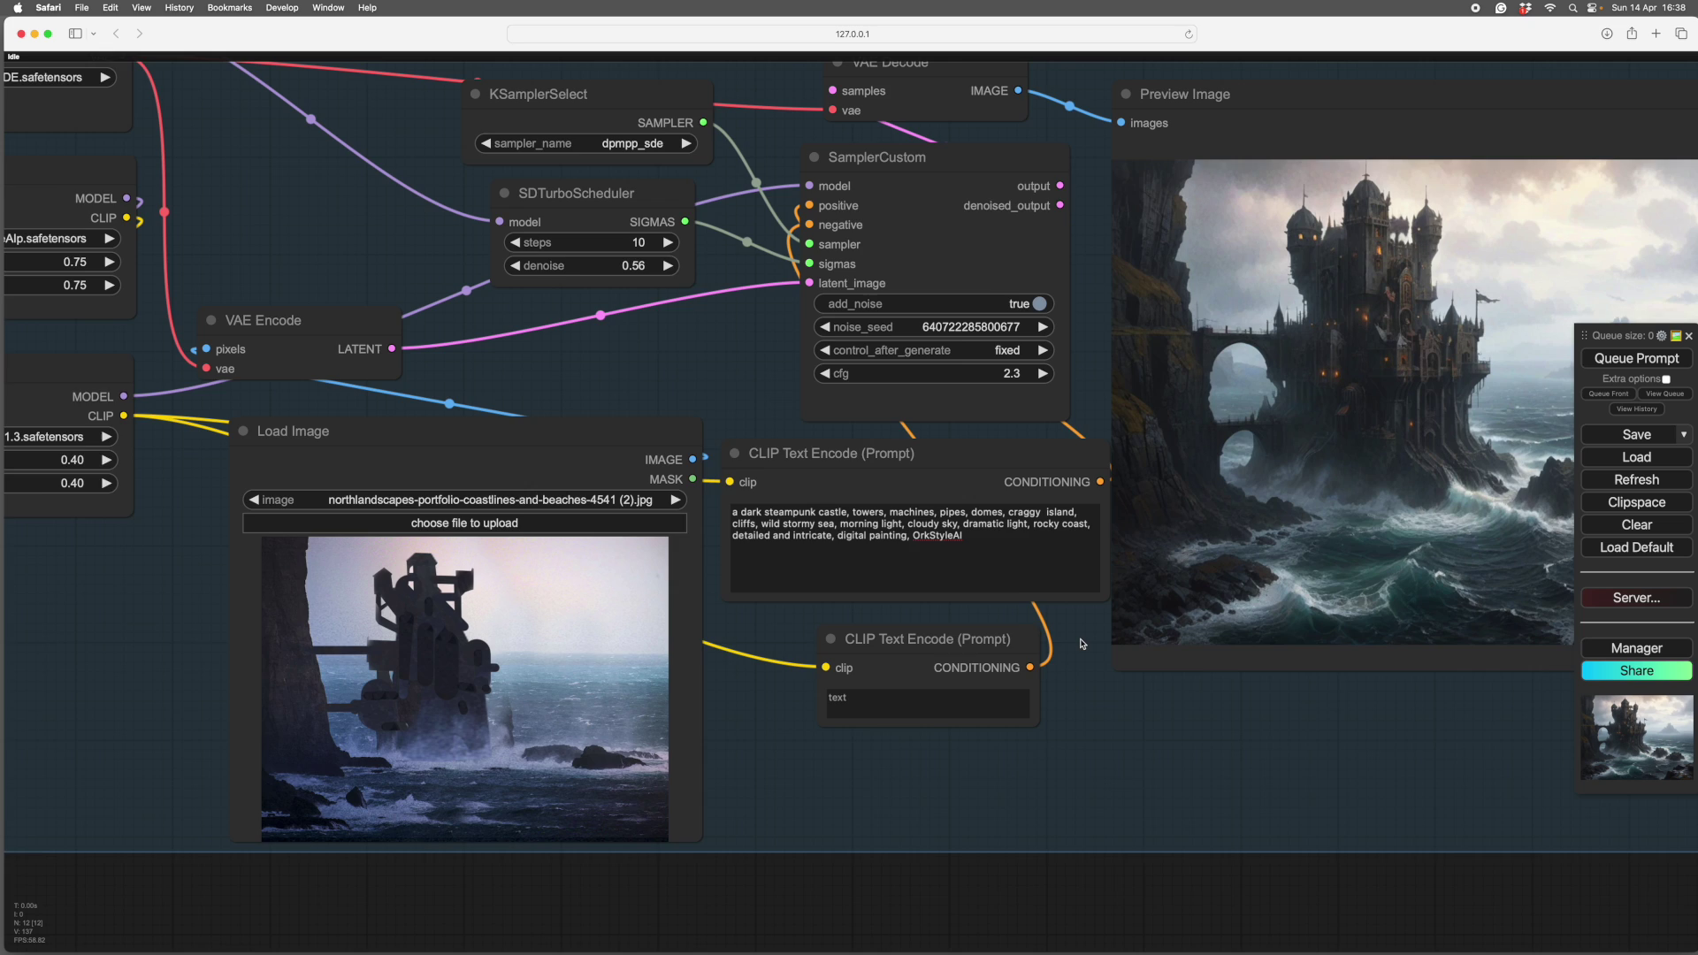
scroll(1129, 708, up, 2)
drag(1129, 708, 795, 777)
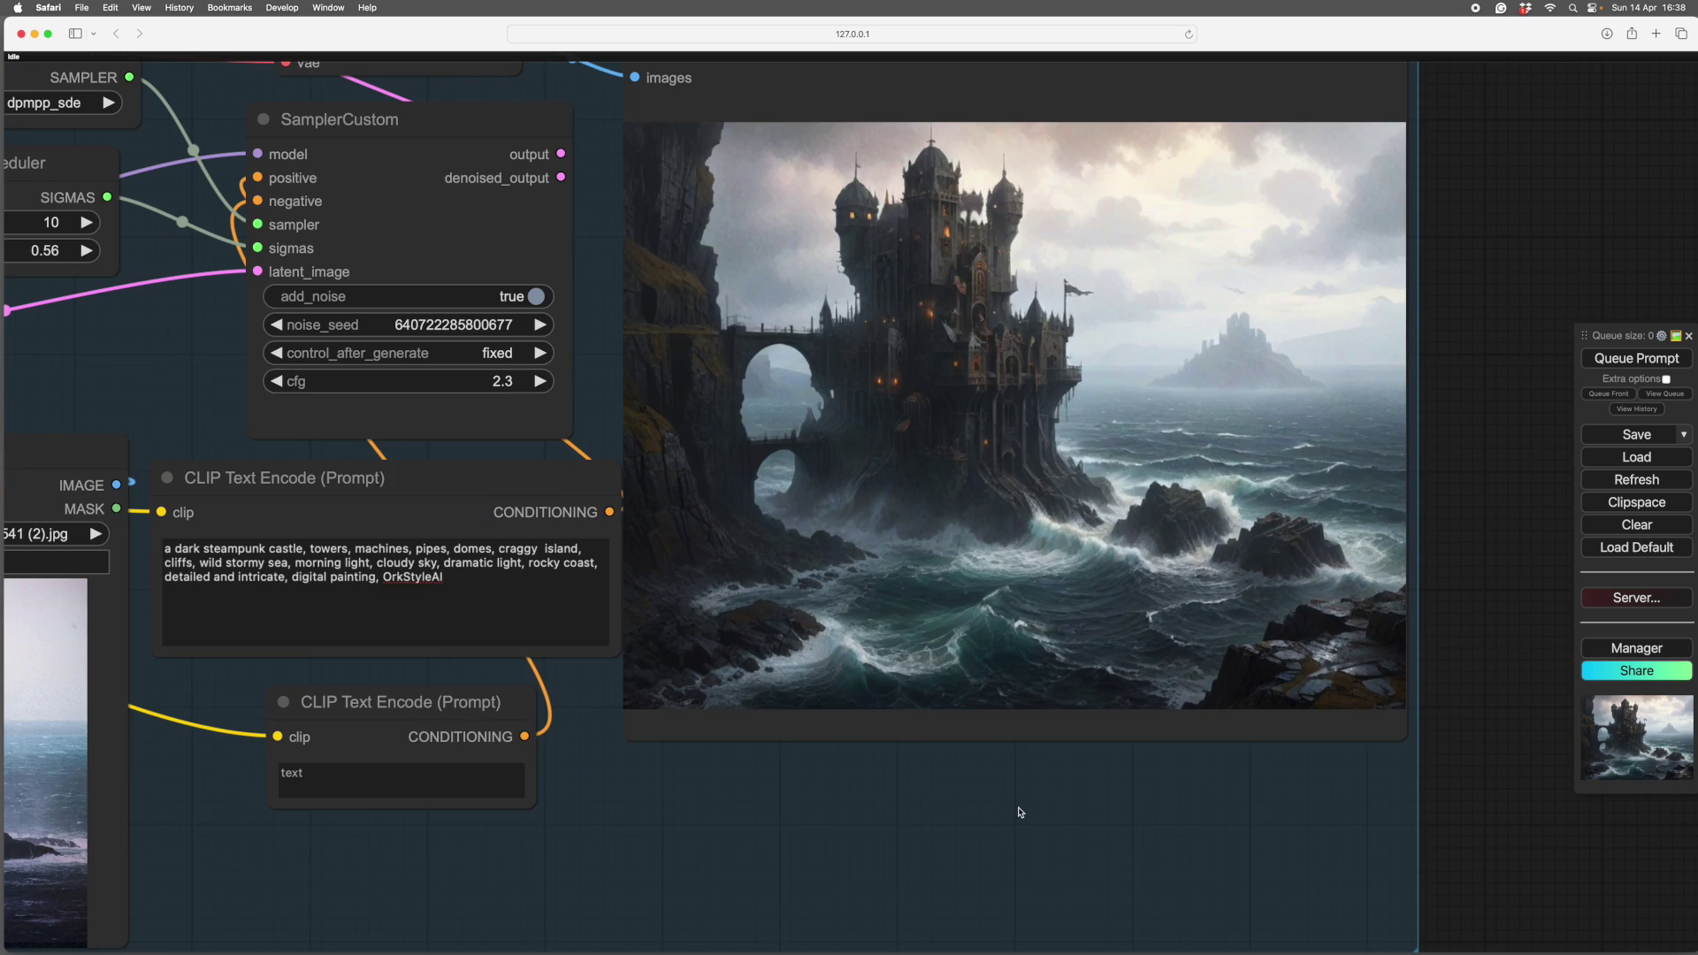
scroll(1021, 811, down, 5)
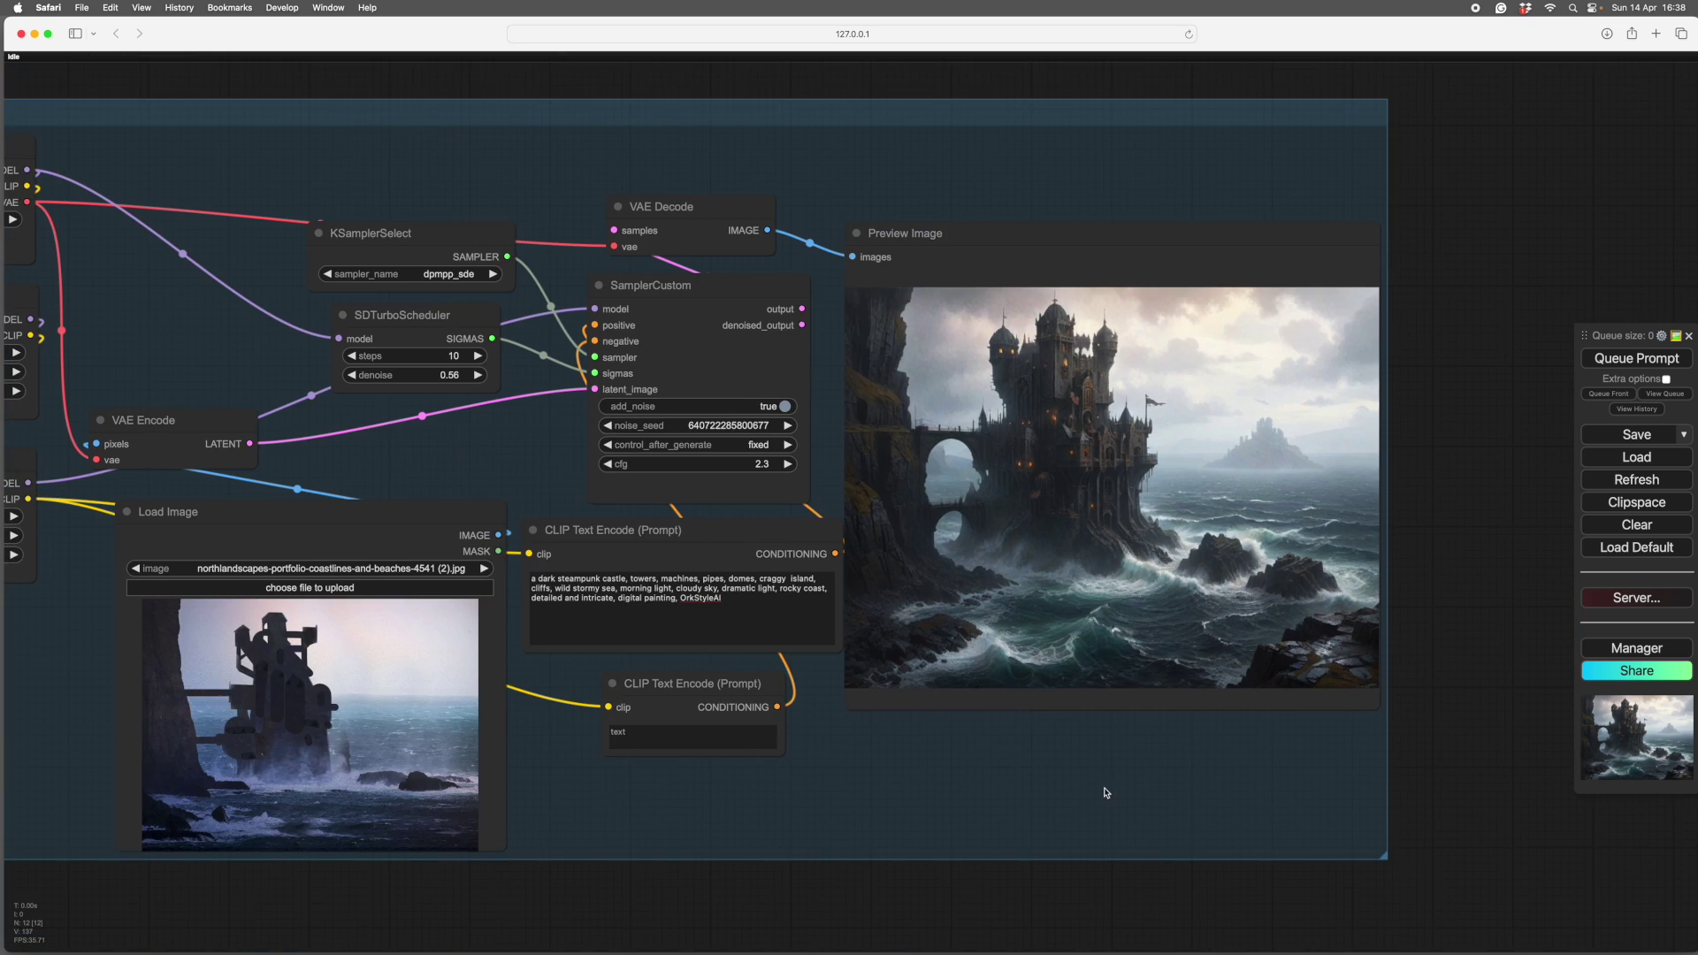
scroll(1103, 792, up, 5)
scroll(1131, 602, up, 5)
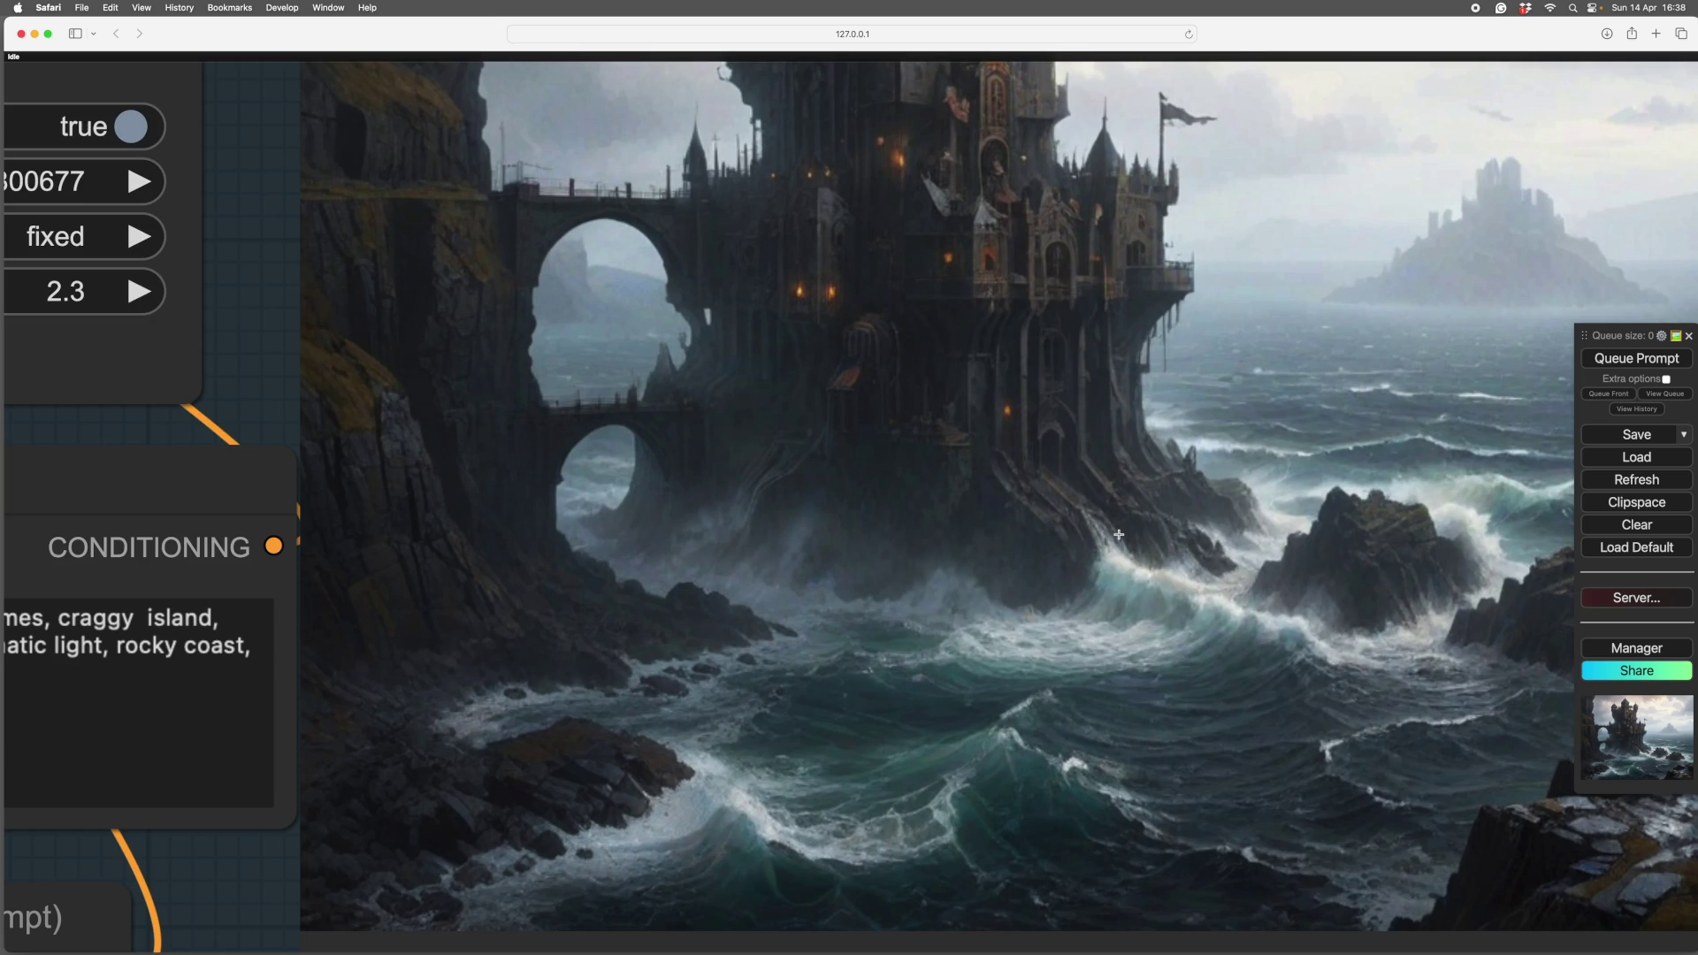
scroll(1119, 534, down, 3)
scroll(1119, 534, down, 4)
scroll(1118, 534, up, 4)
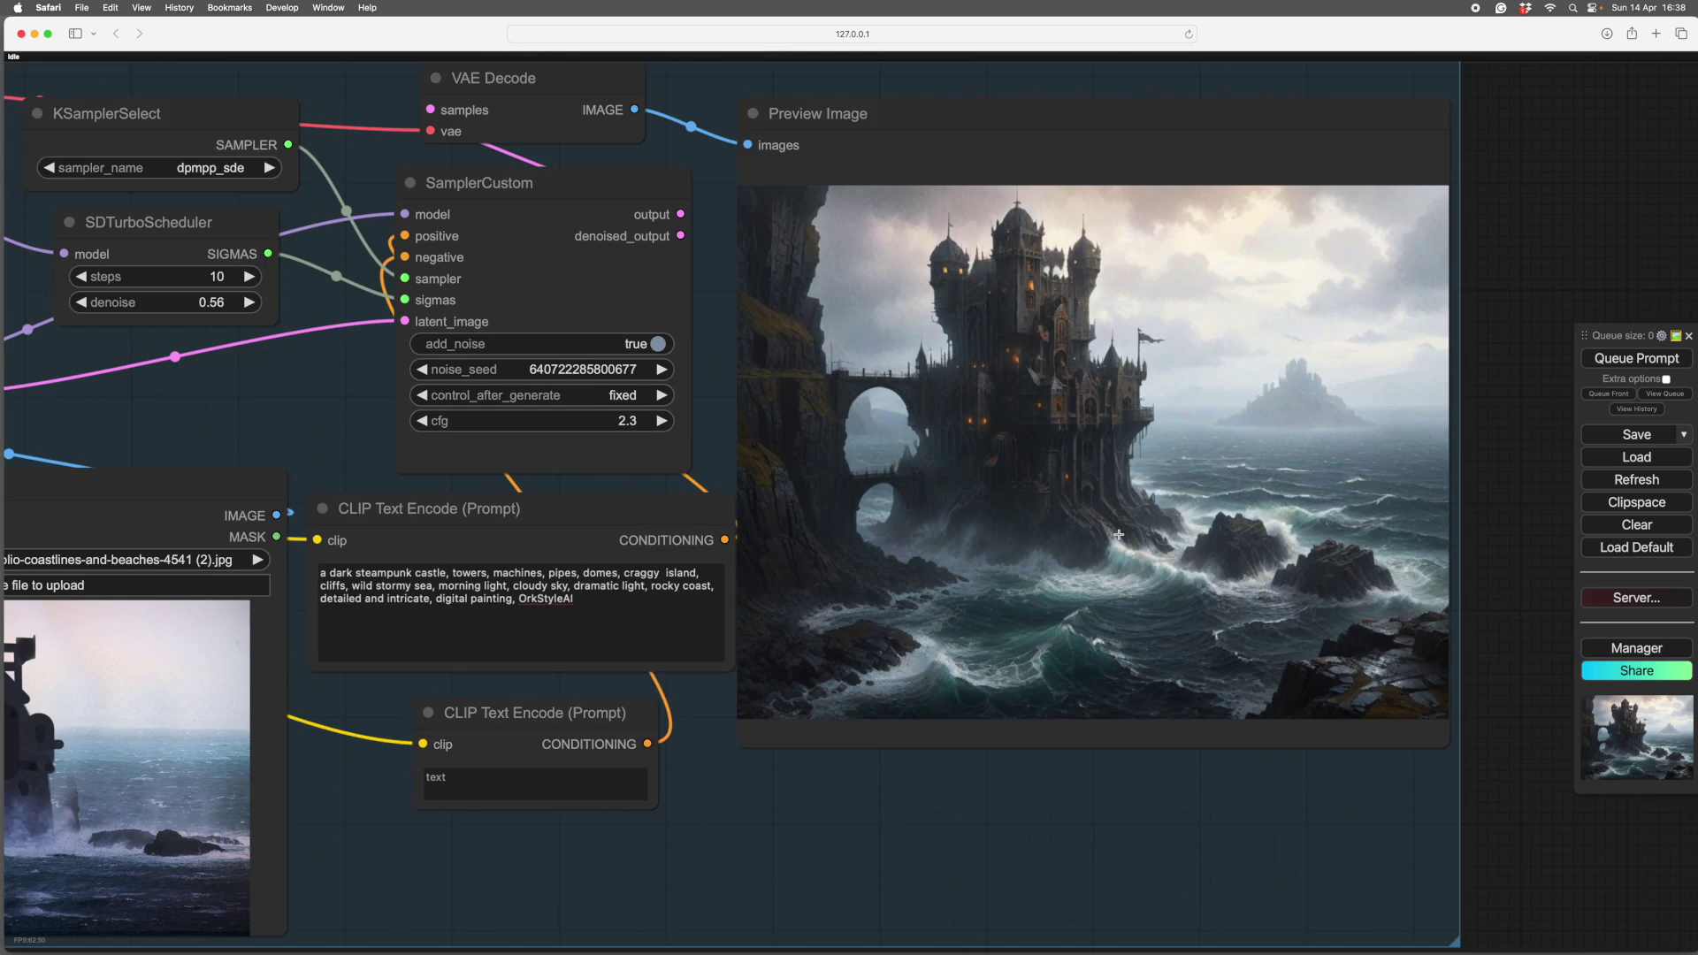
scroll(1118, 534, down, 1)
scroll(1118, 534, down, 10)
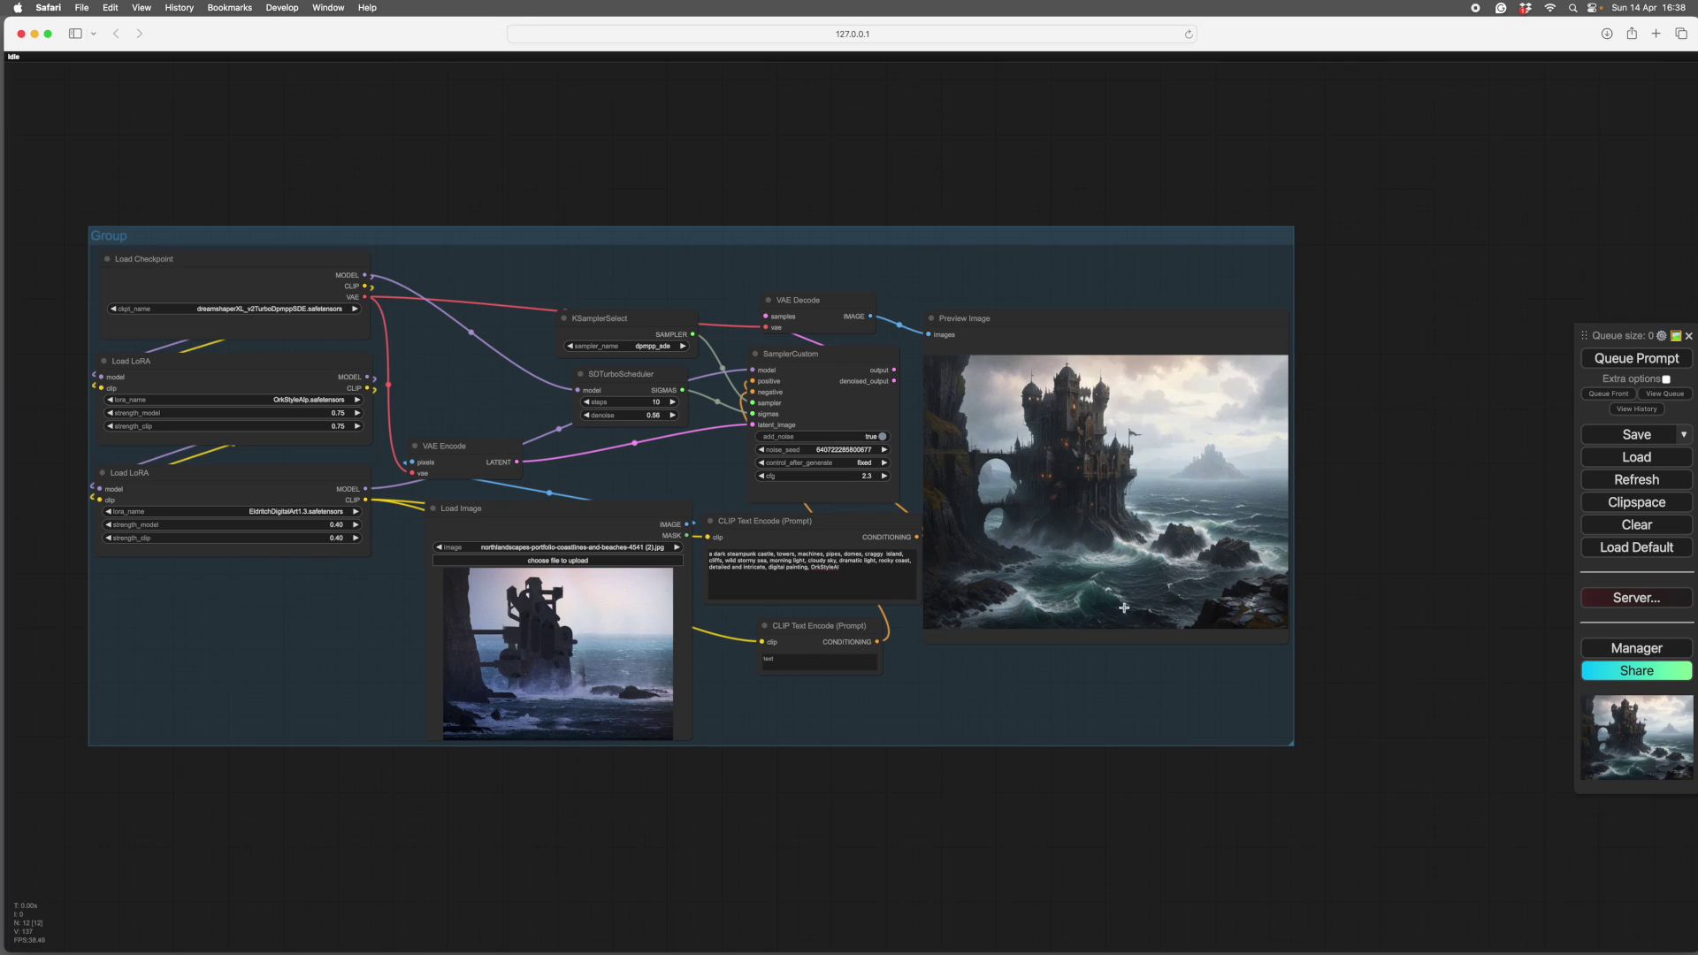
mouse_move(1114, 693)
mouse_down()
mouse_move(1127, 678)
mouse_move(1084, 682)
mouse_up()
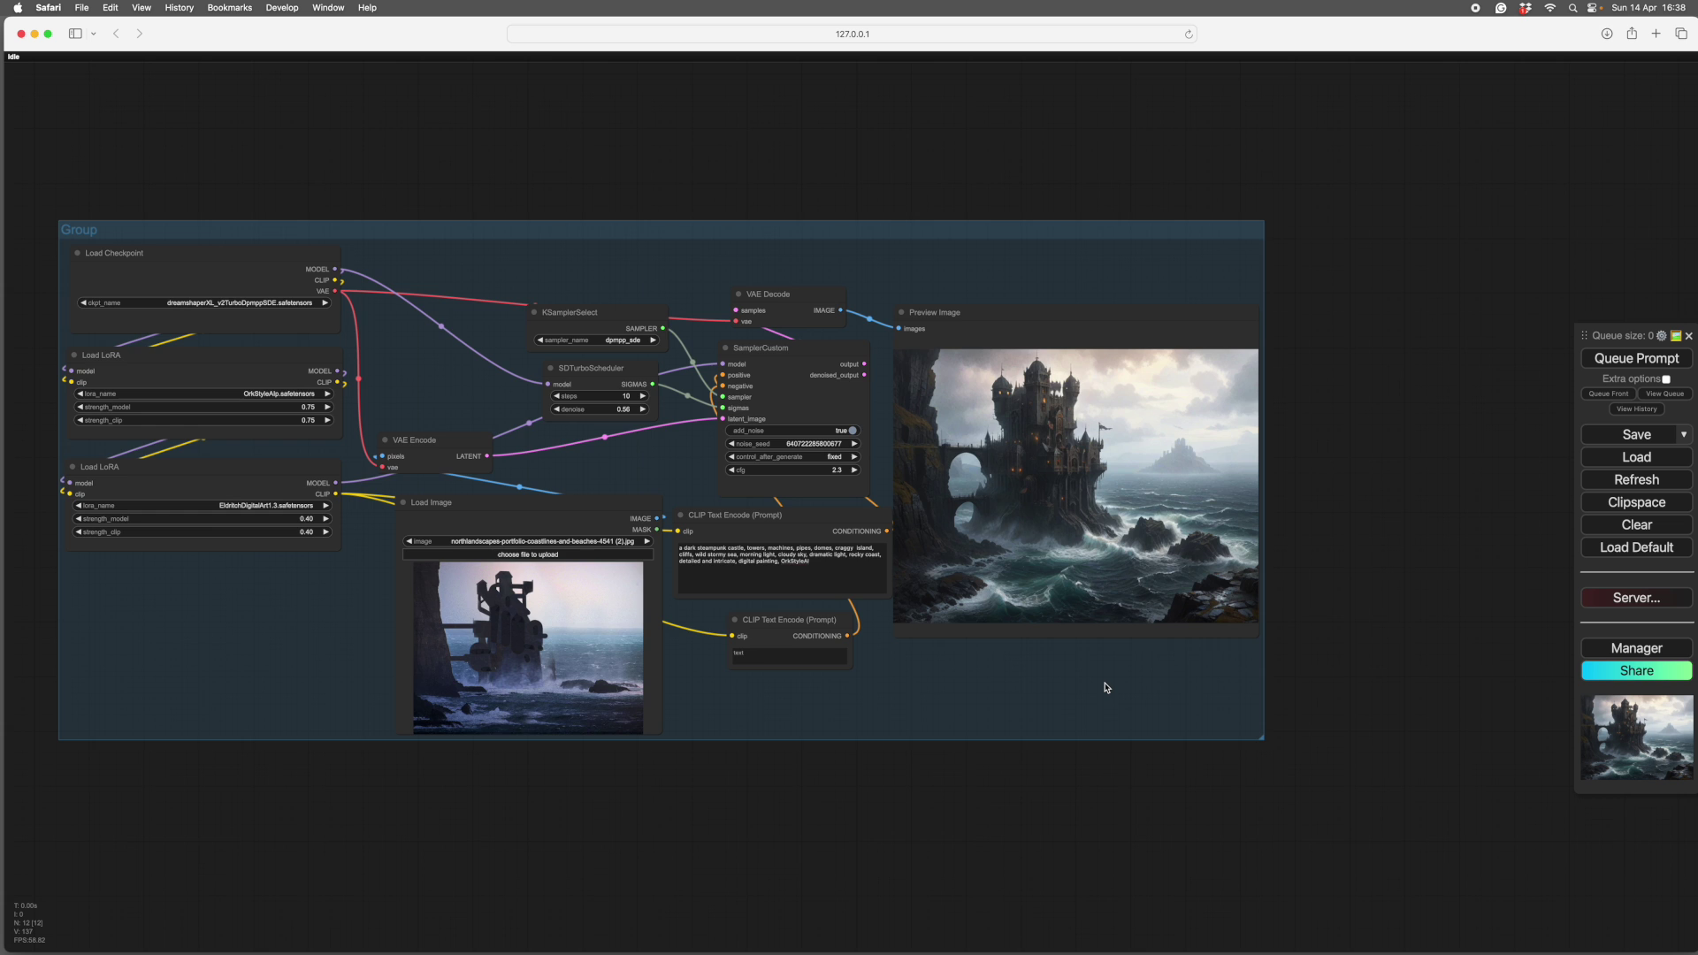
scroll(1105, 687, down, 2)
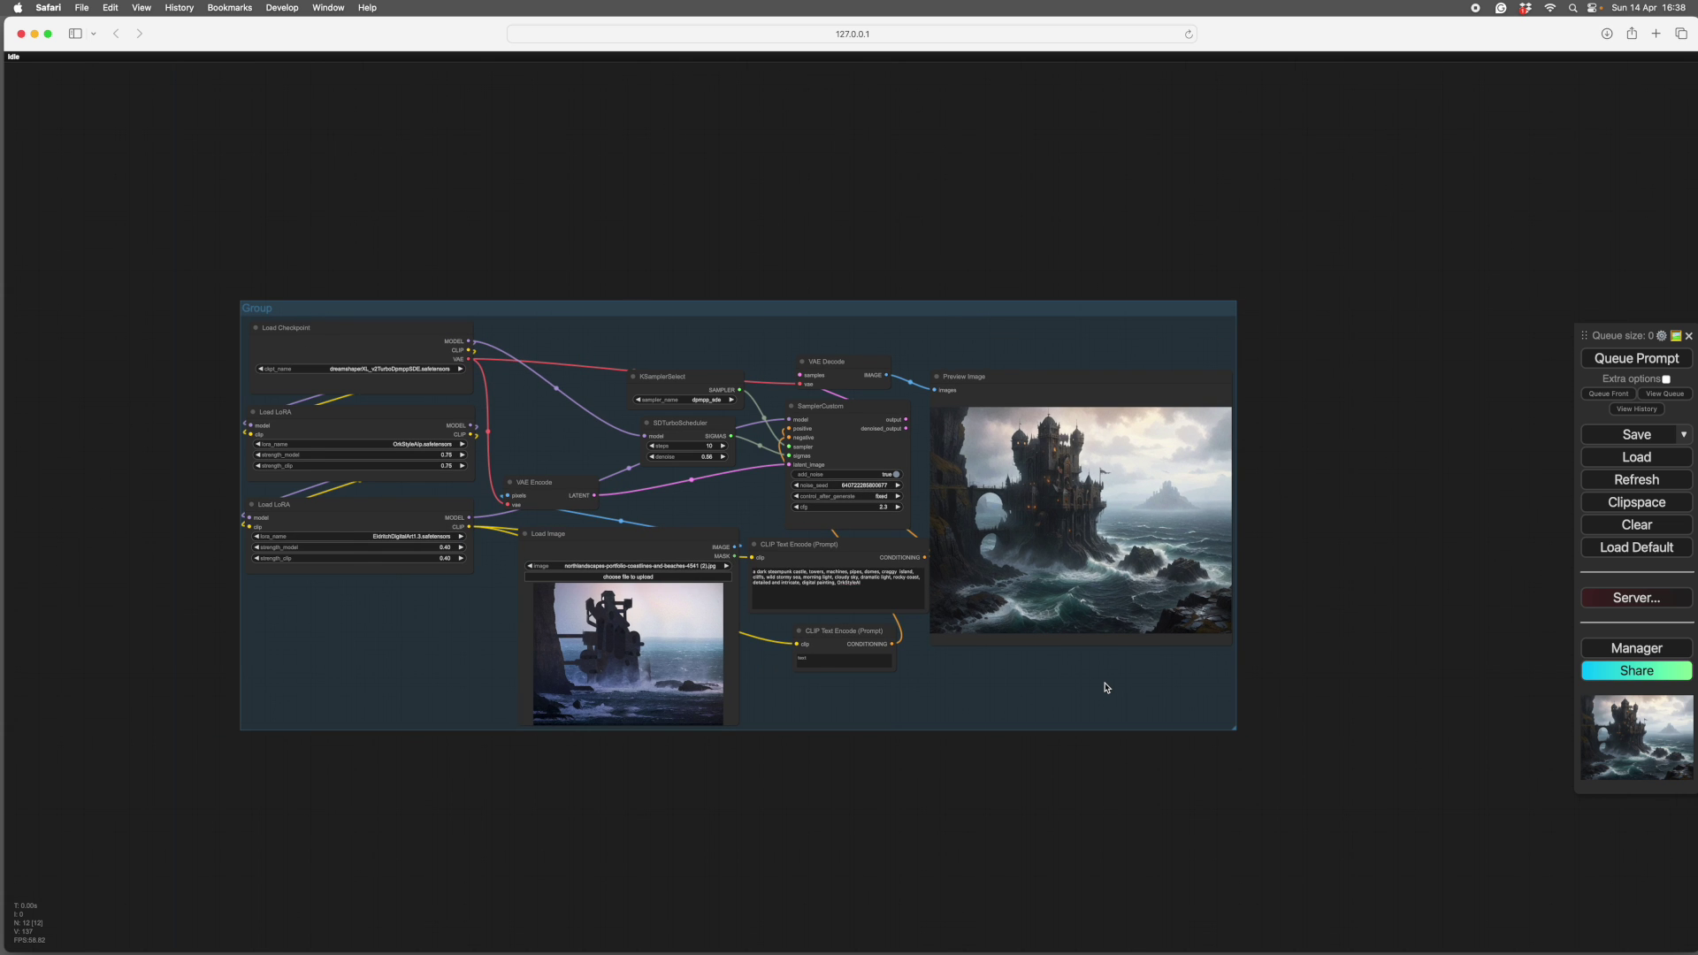
scroll(1105, 687, down, 1)
scroll(1105, 687, up, 6)
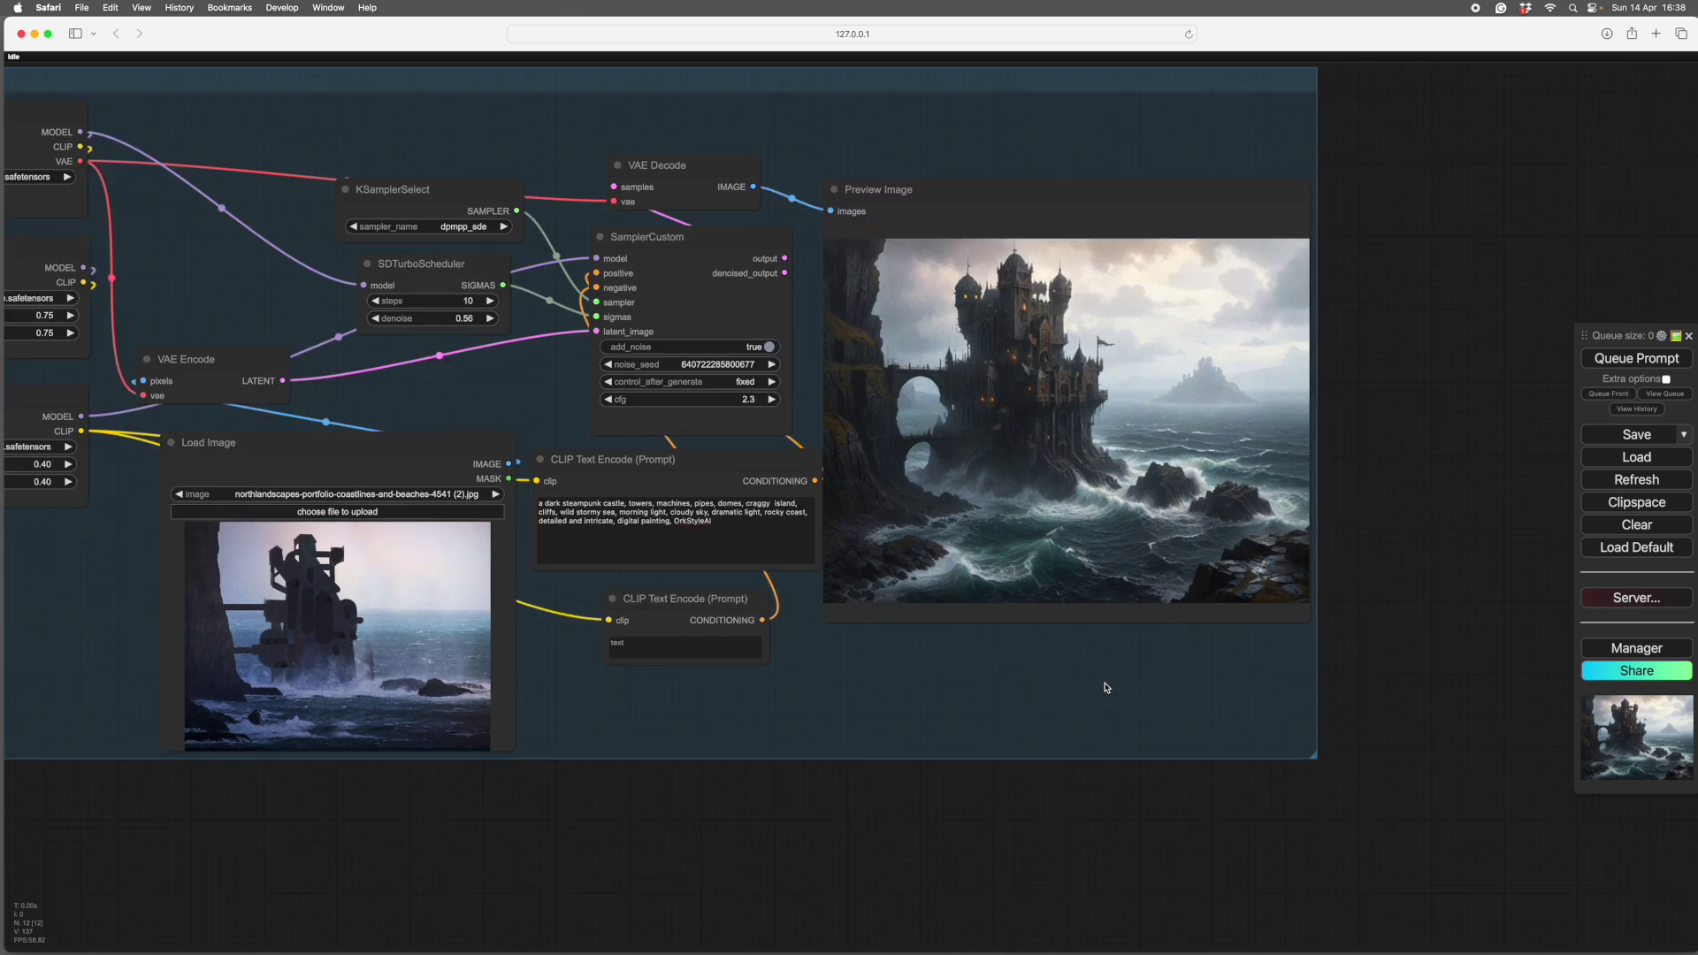
scroll(1105, 687, up, 8)
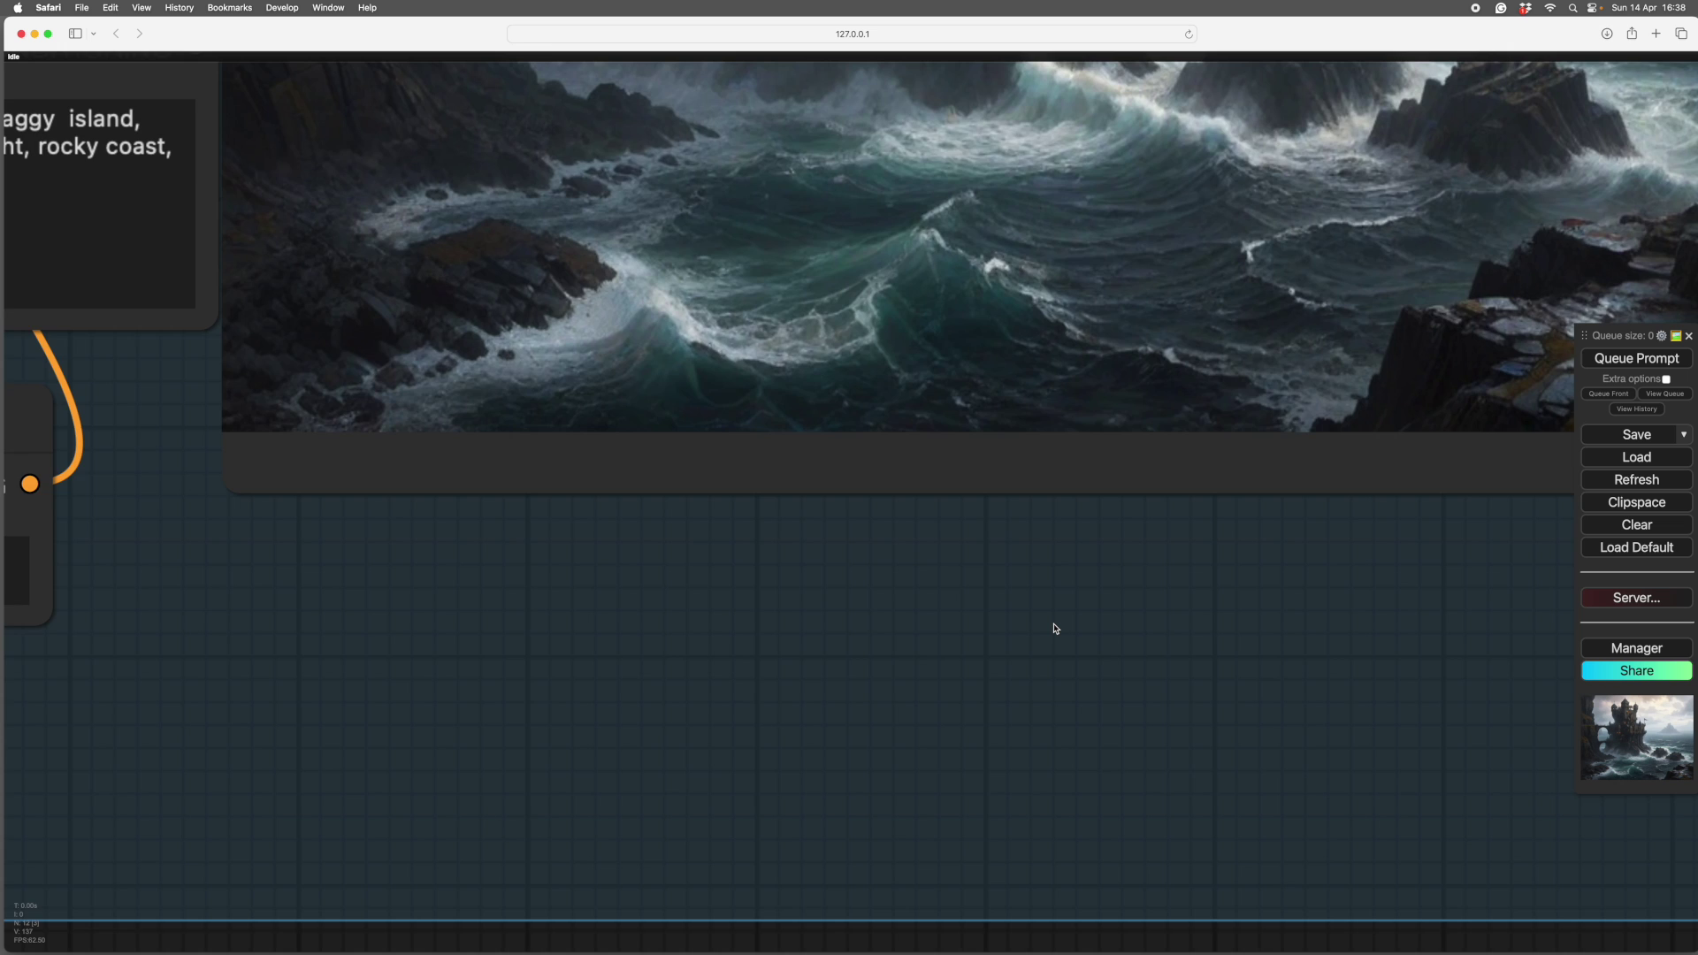
scroll(1055, 627, down, 7)
drag(1055, 628, 1143, 720)
scroll(1148, 731, down, 2)
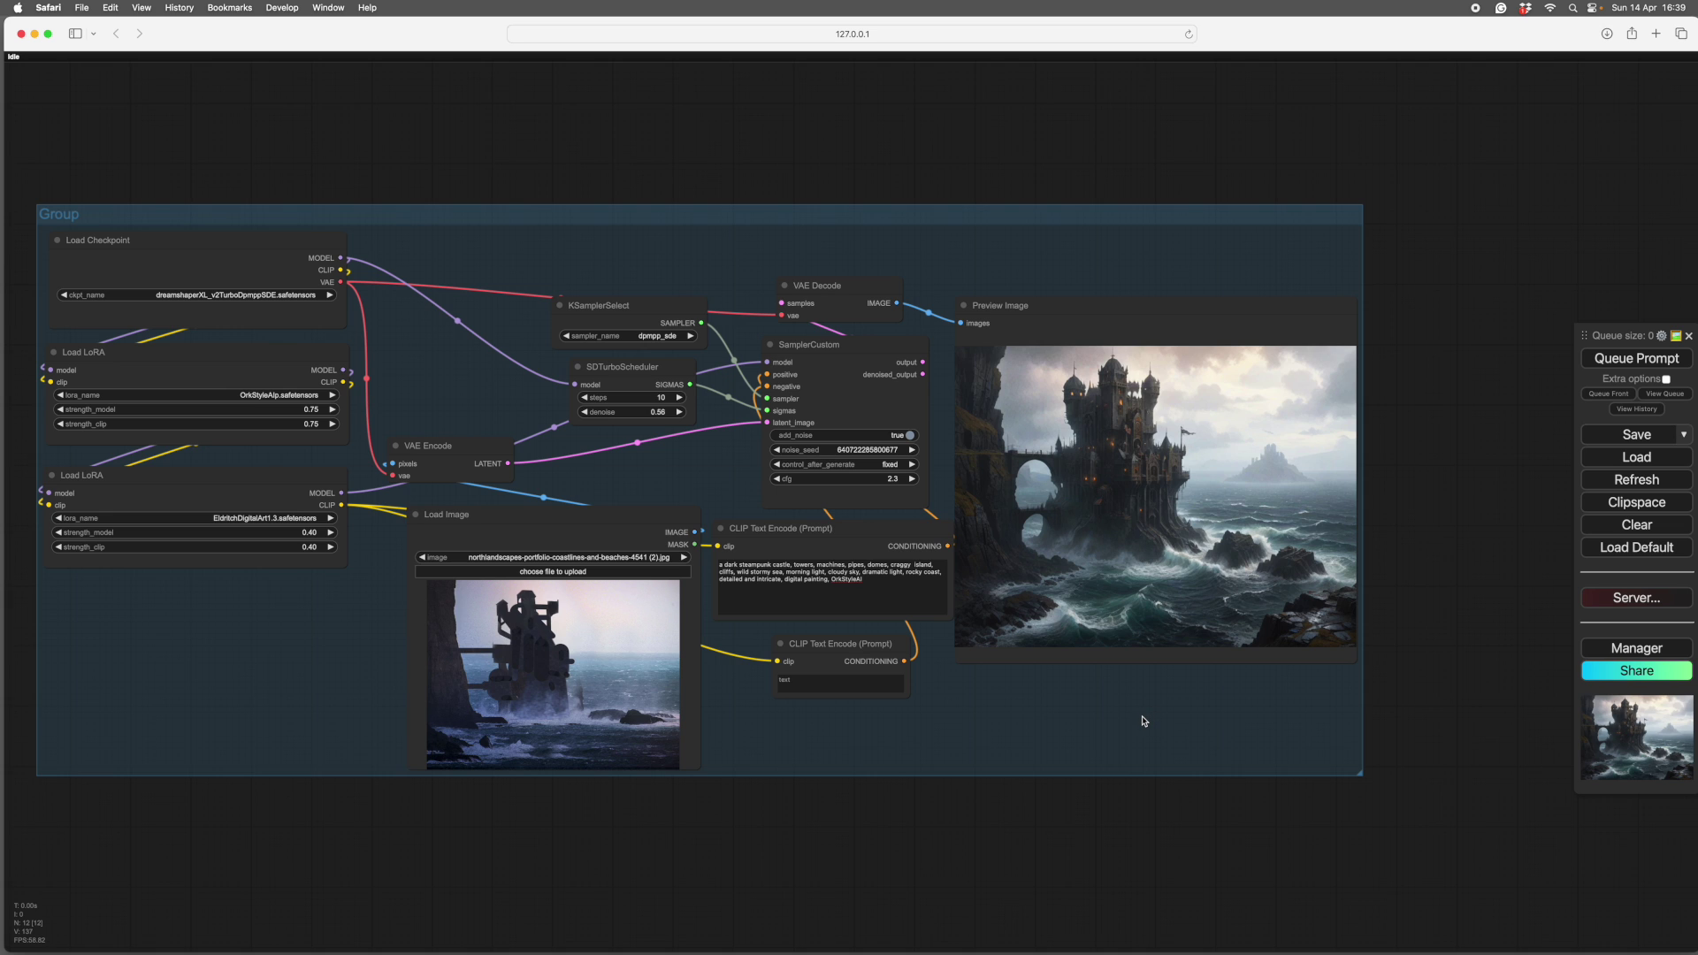
- Shift the whole first group slightly left and down
click(699, 218)
drag(699, 218, 692, 219)
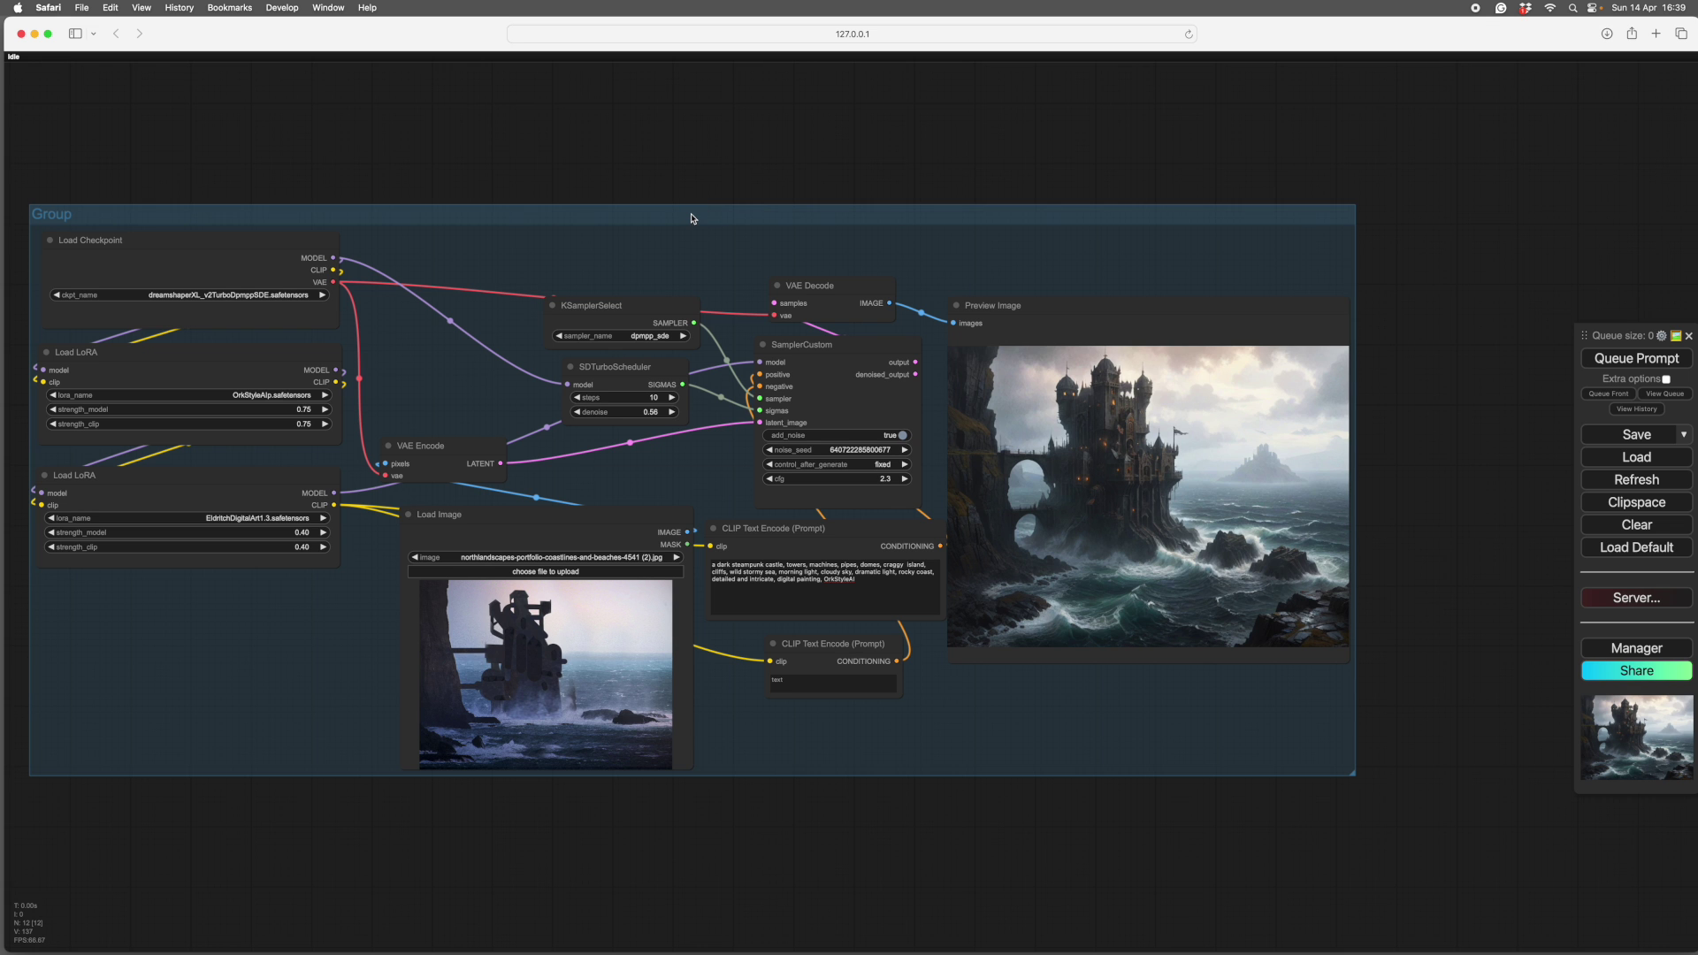
scroll(1183, 554, up, 9)
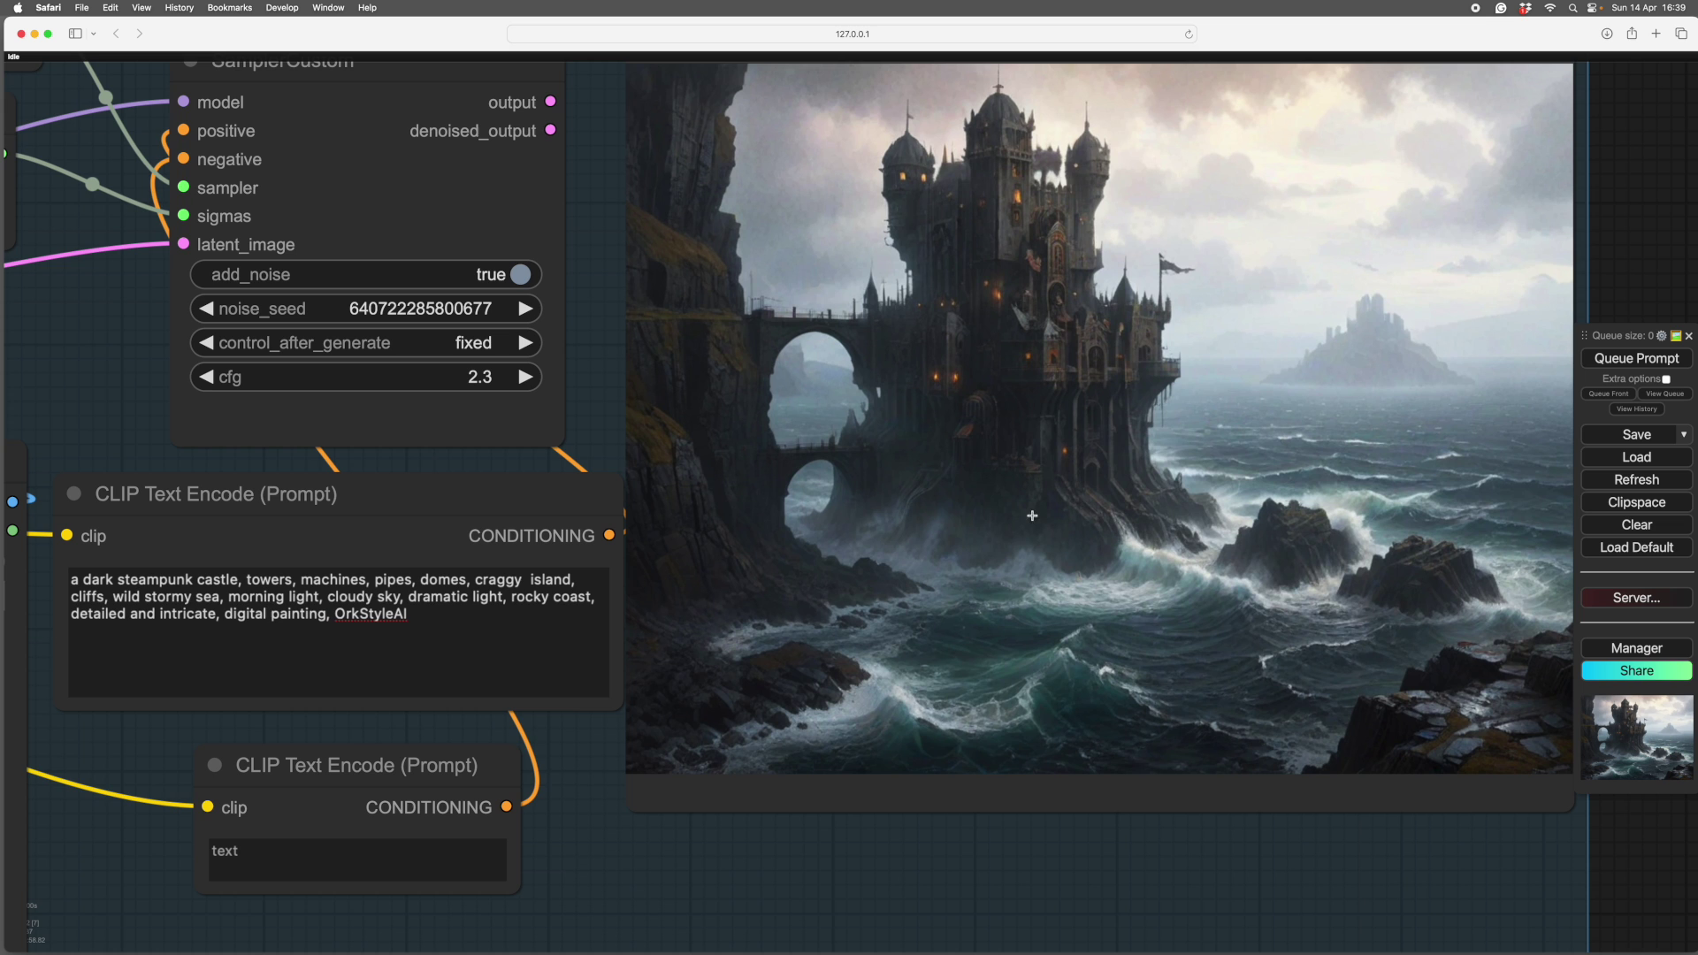
scroll(1068, 479, down, 10)
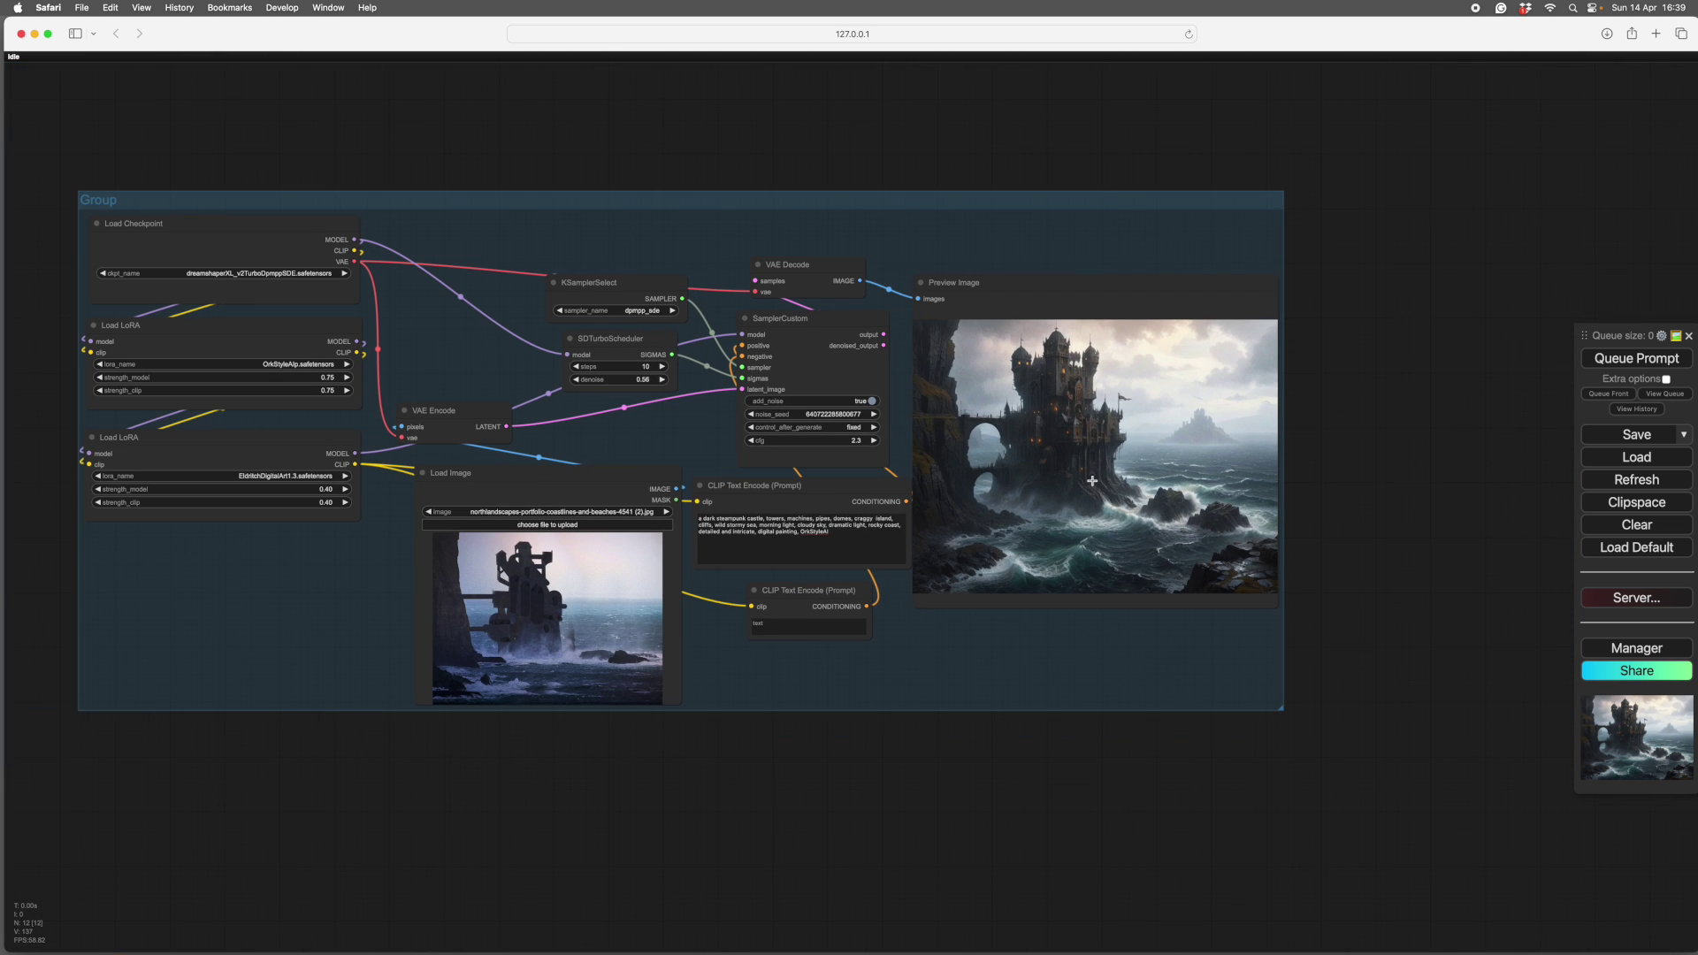
drag(710, 202, 675, 227)
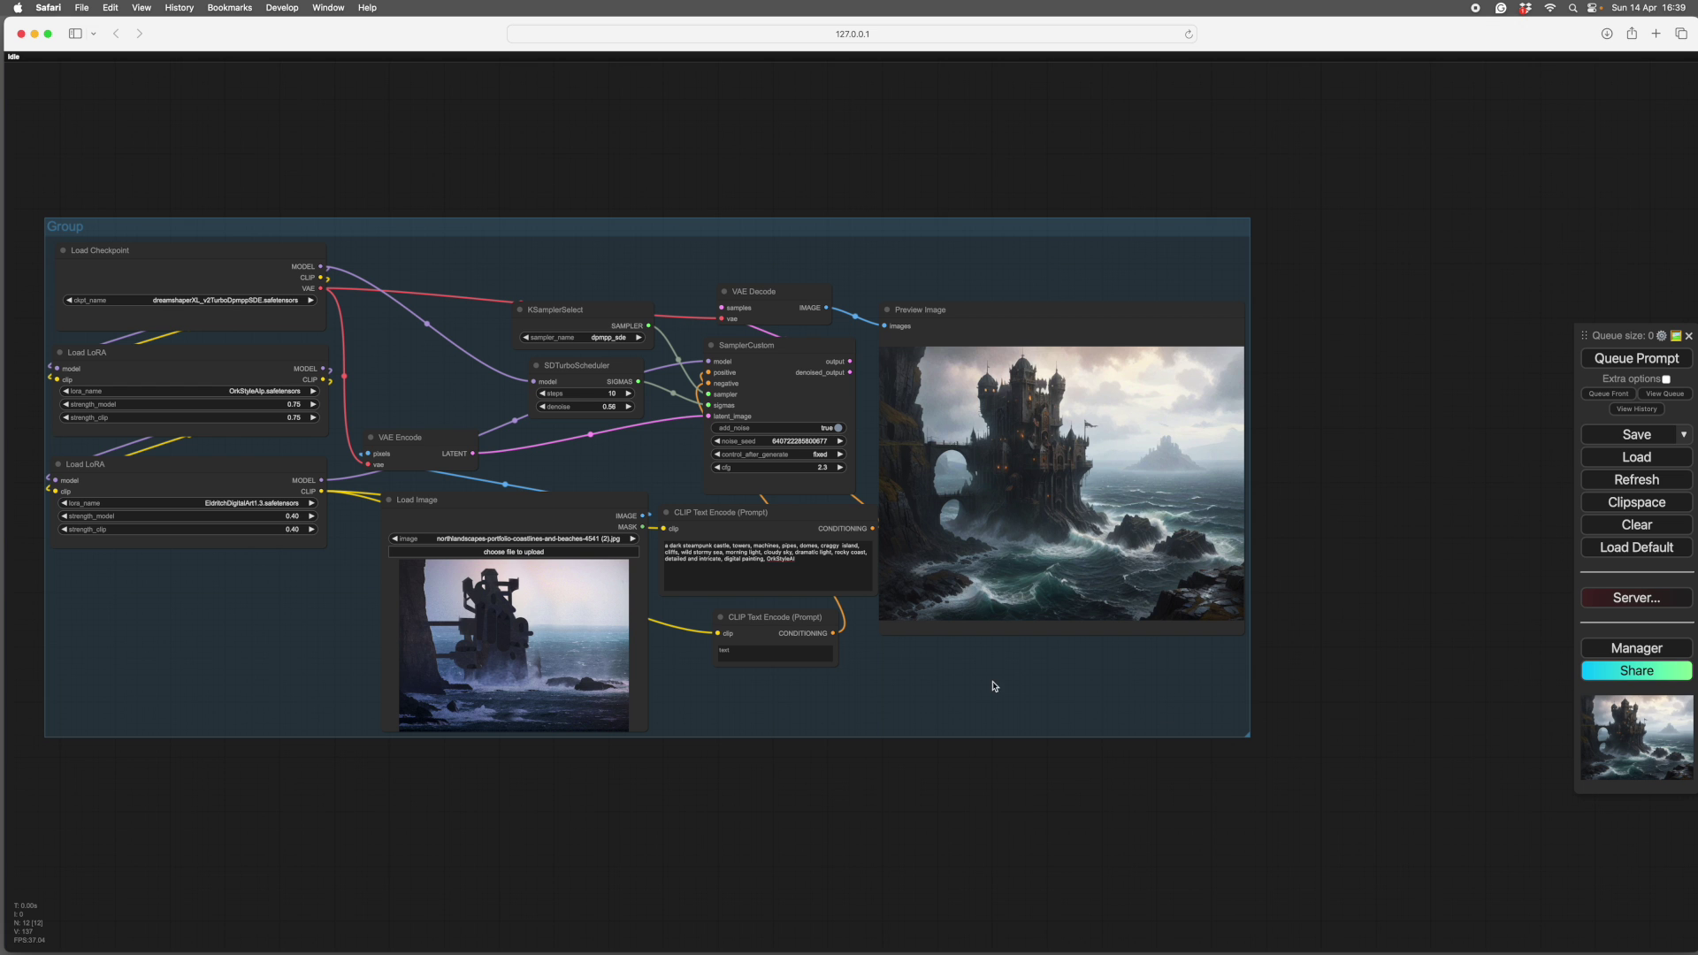
- Adjust the view until VAE Decode and the castle Preview Image are fully visible
scroll(1029, 679, up, 5)
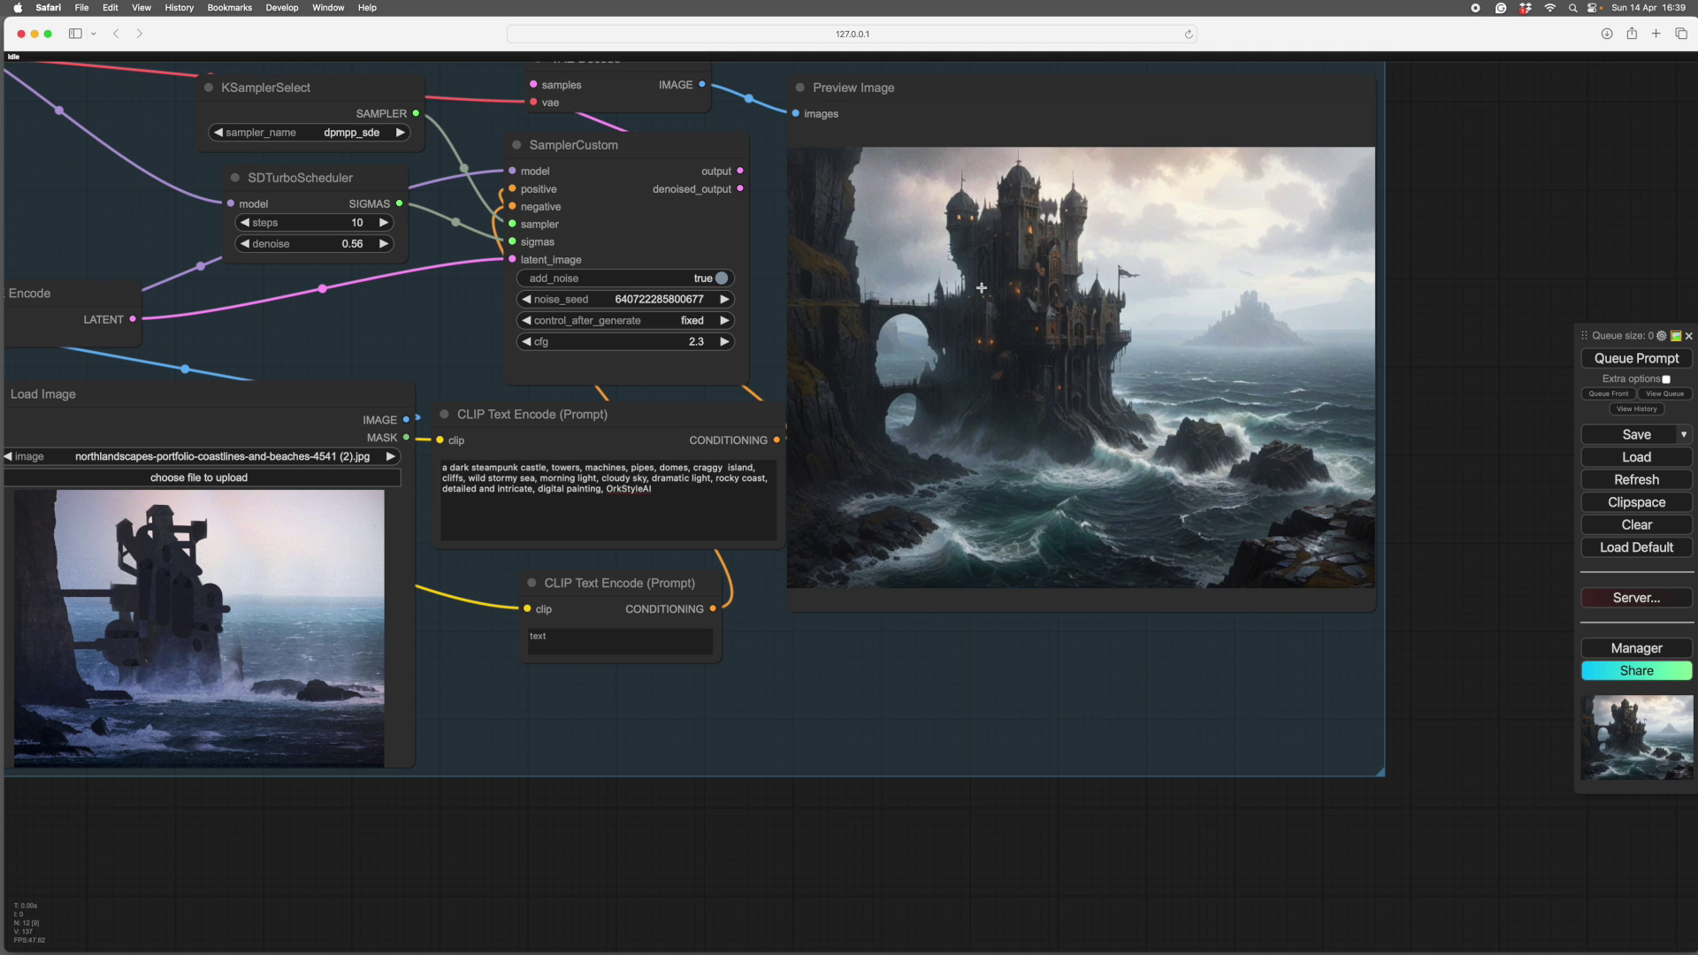
scroll(1095, 680, up, 3)
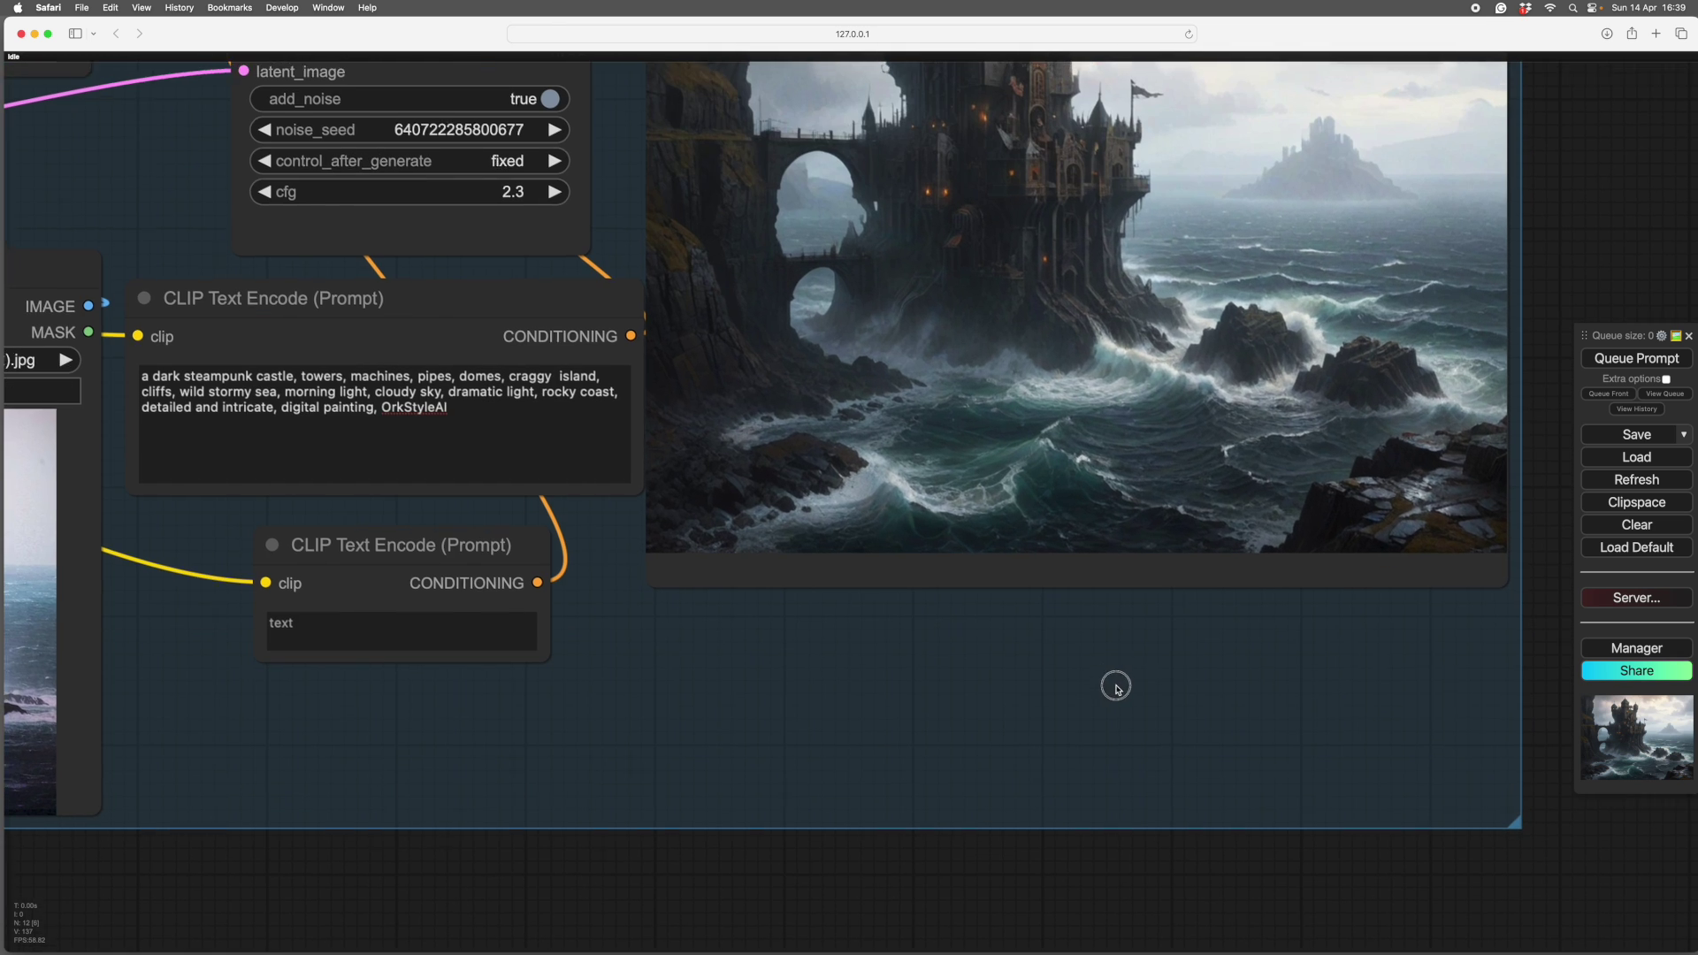
scroll(1114, 687, down, 2)
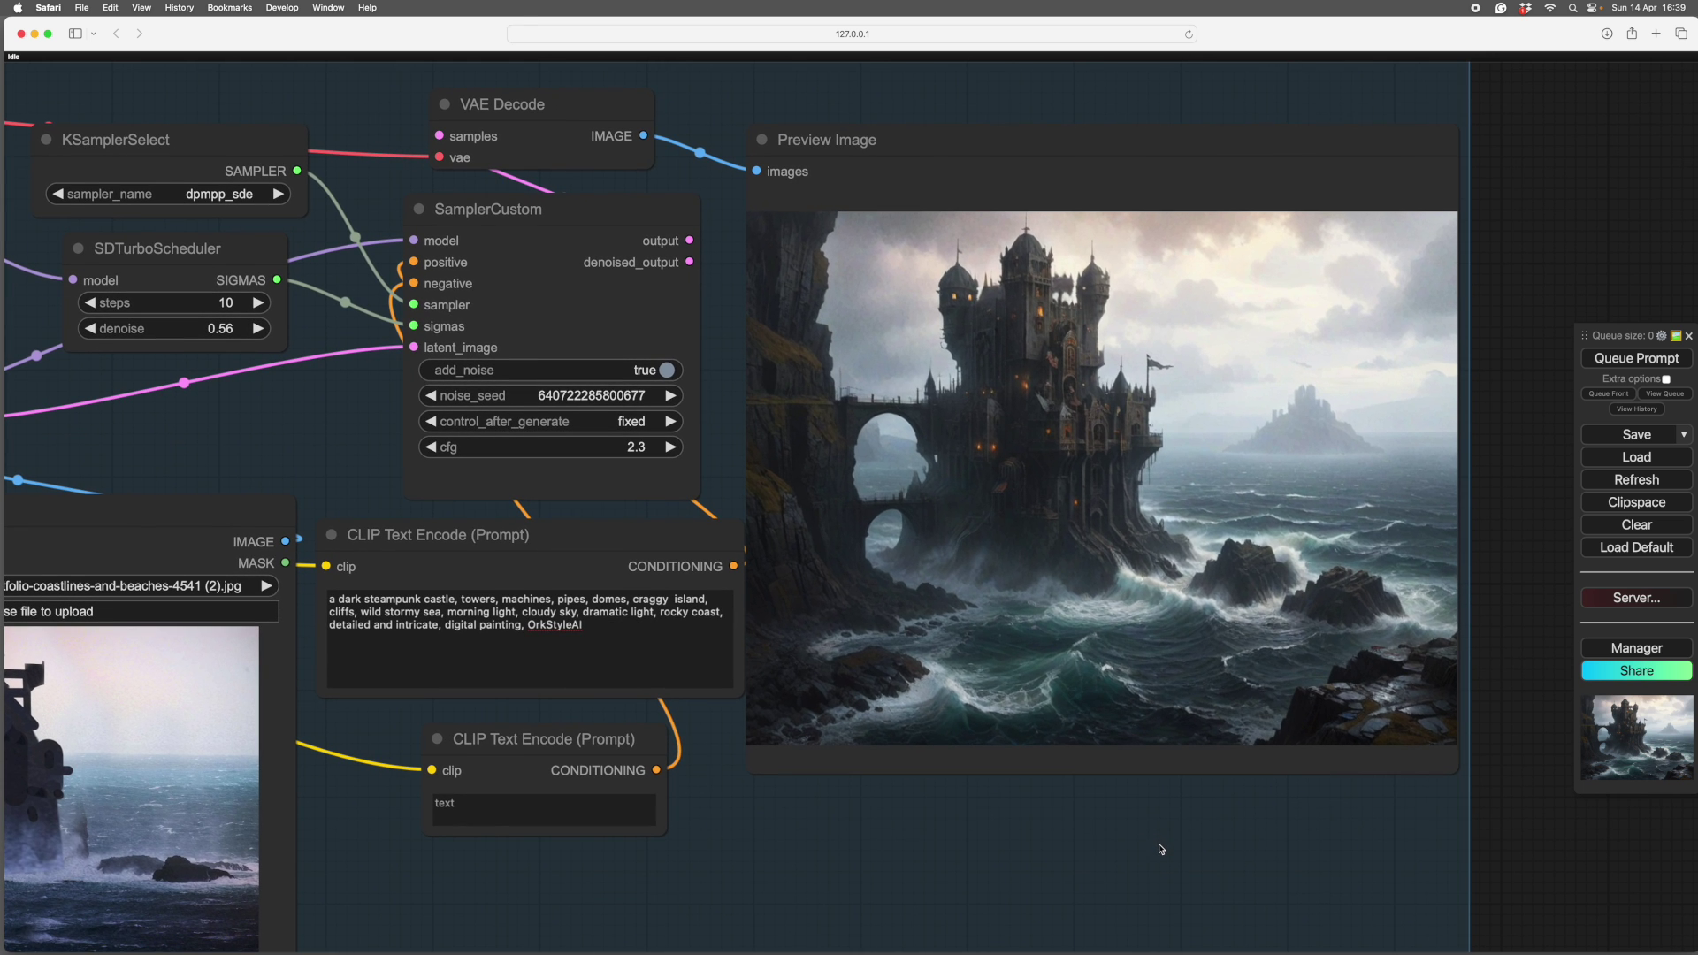
scroll(1161, 848, down, 2)
scroll(1169, 836, down, 3)
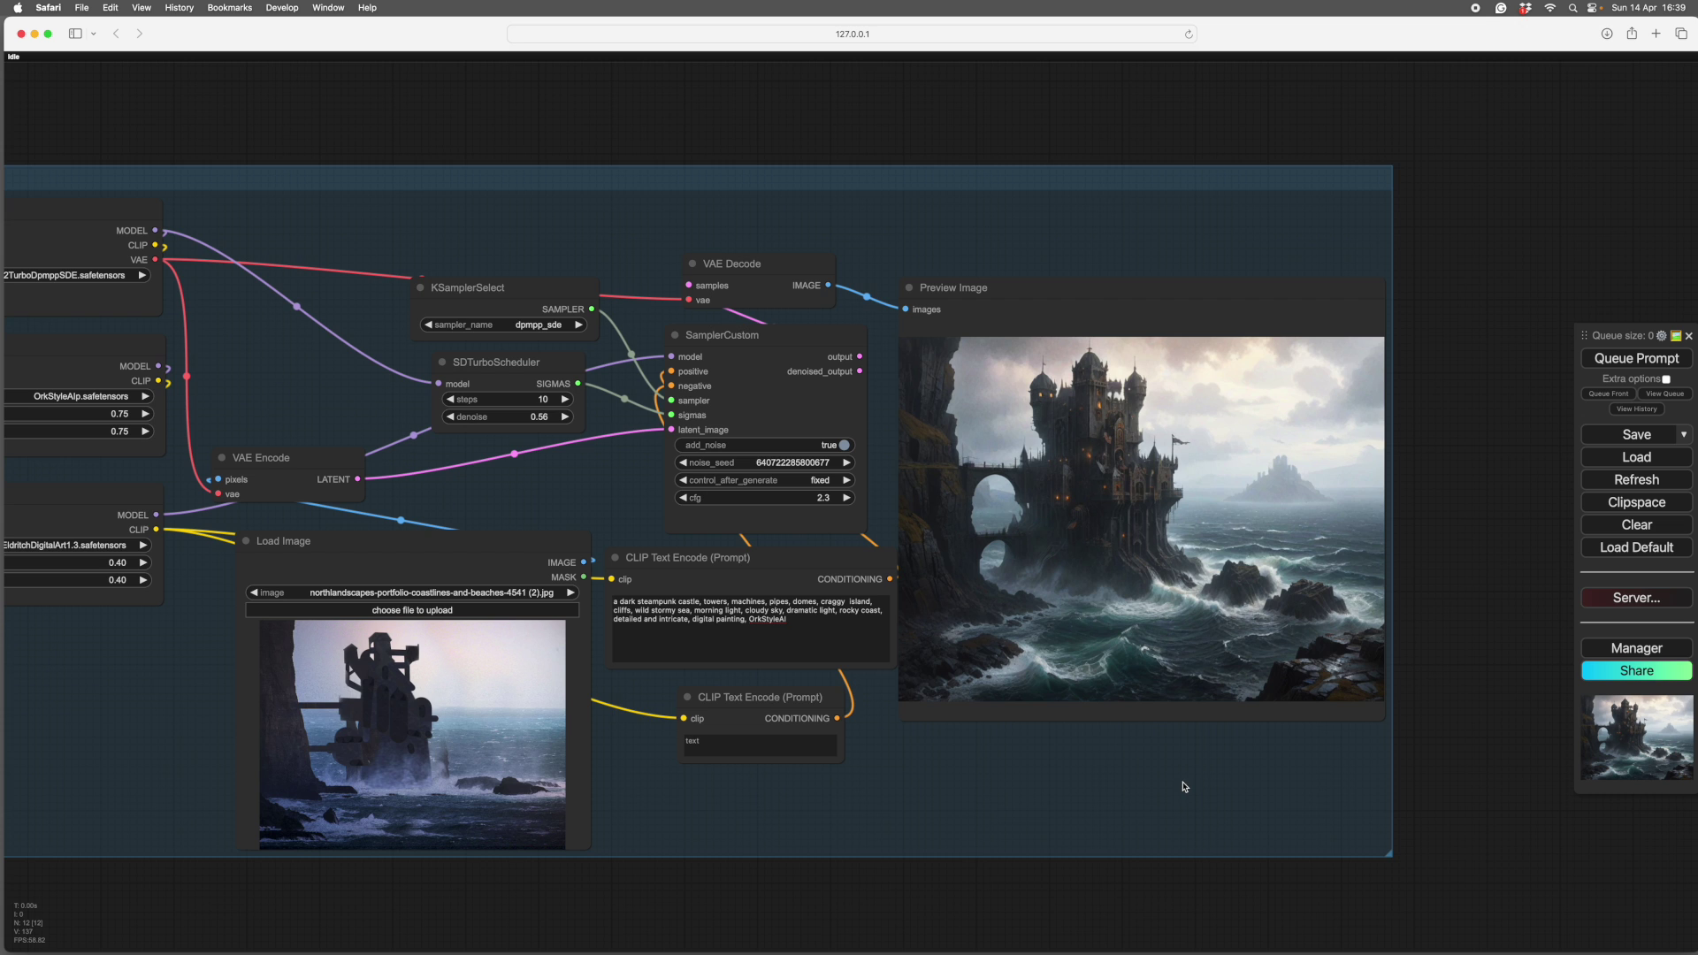
scroll(1176, 792, down, 3)
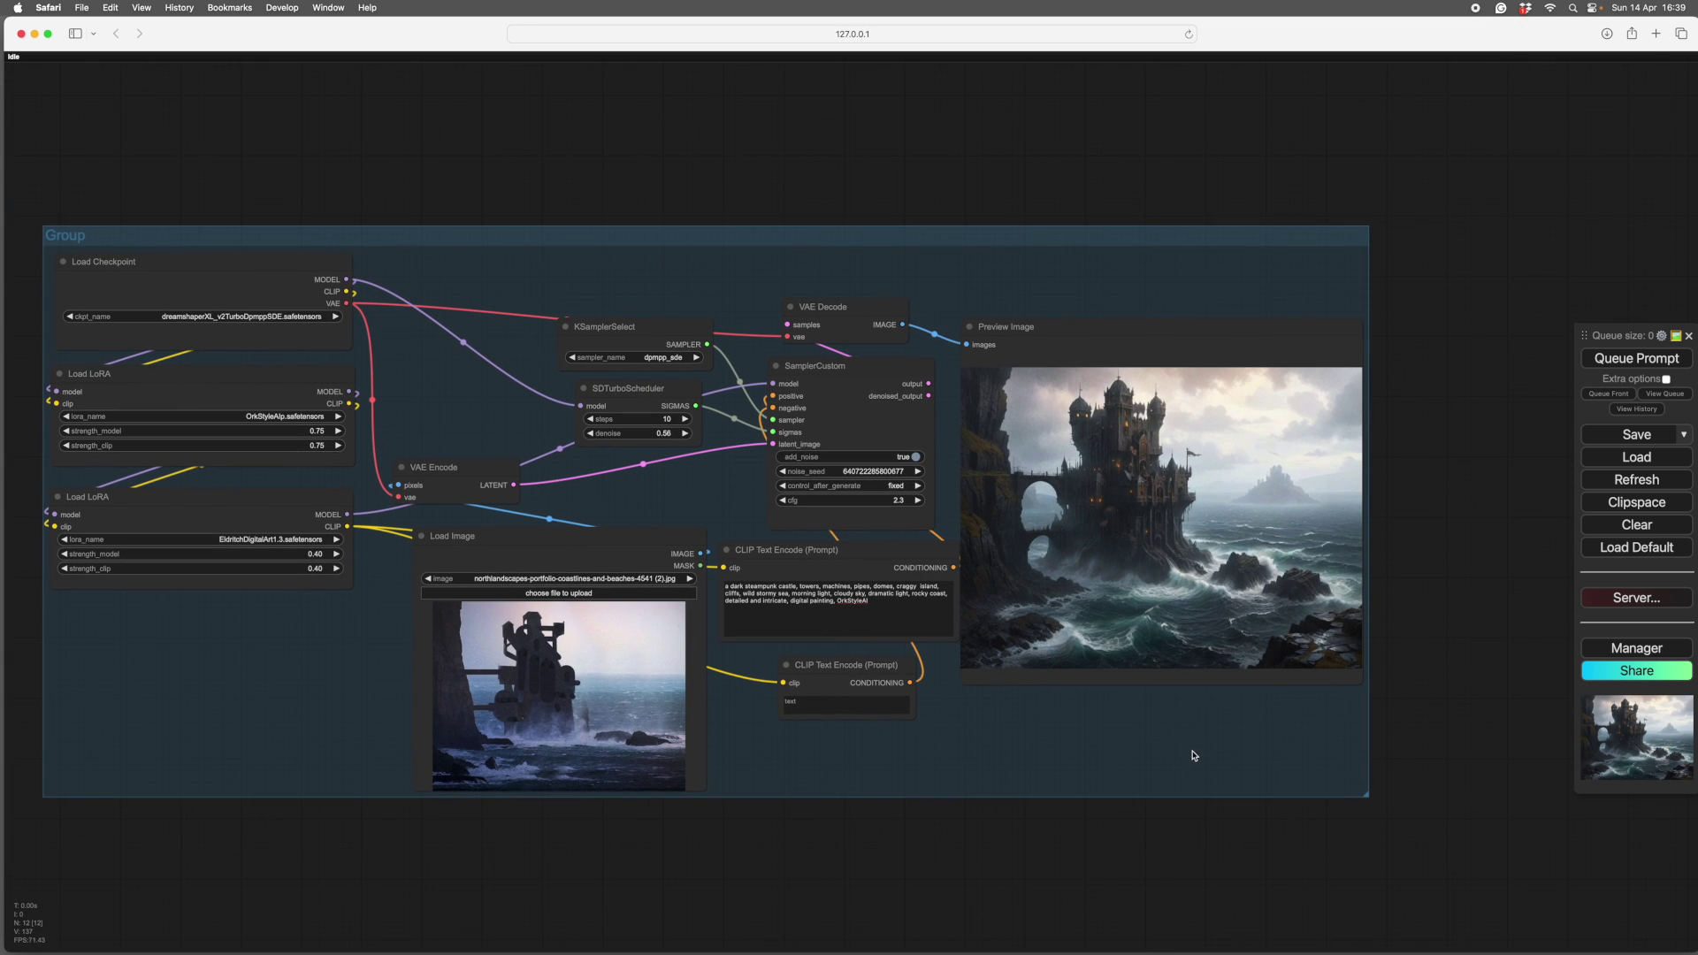
drag(1153, 756, 1145, 743)
scroll(1182, 745, up, 5)
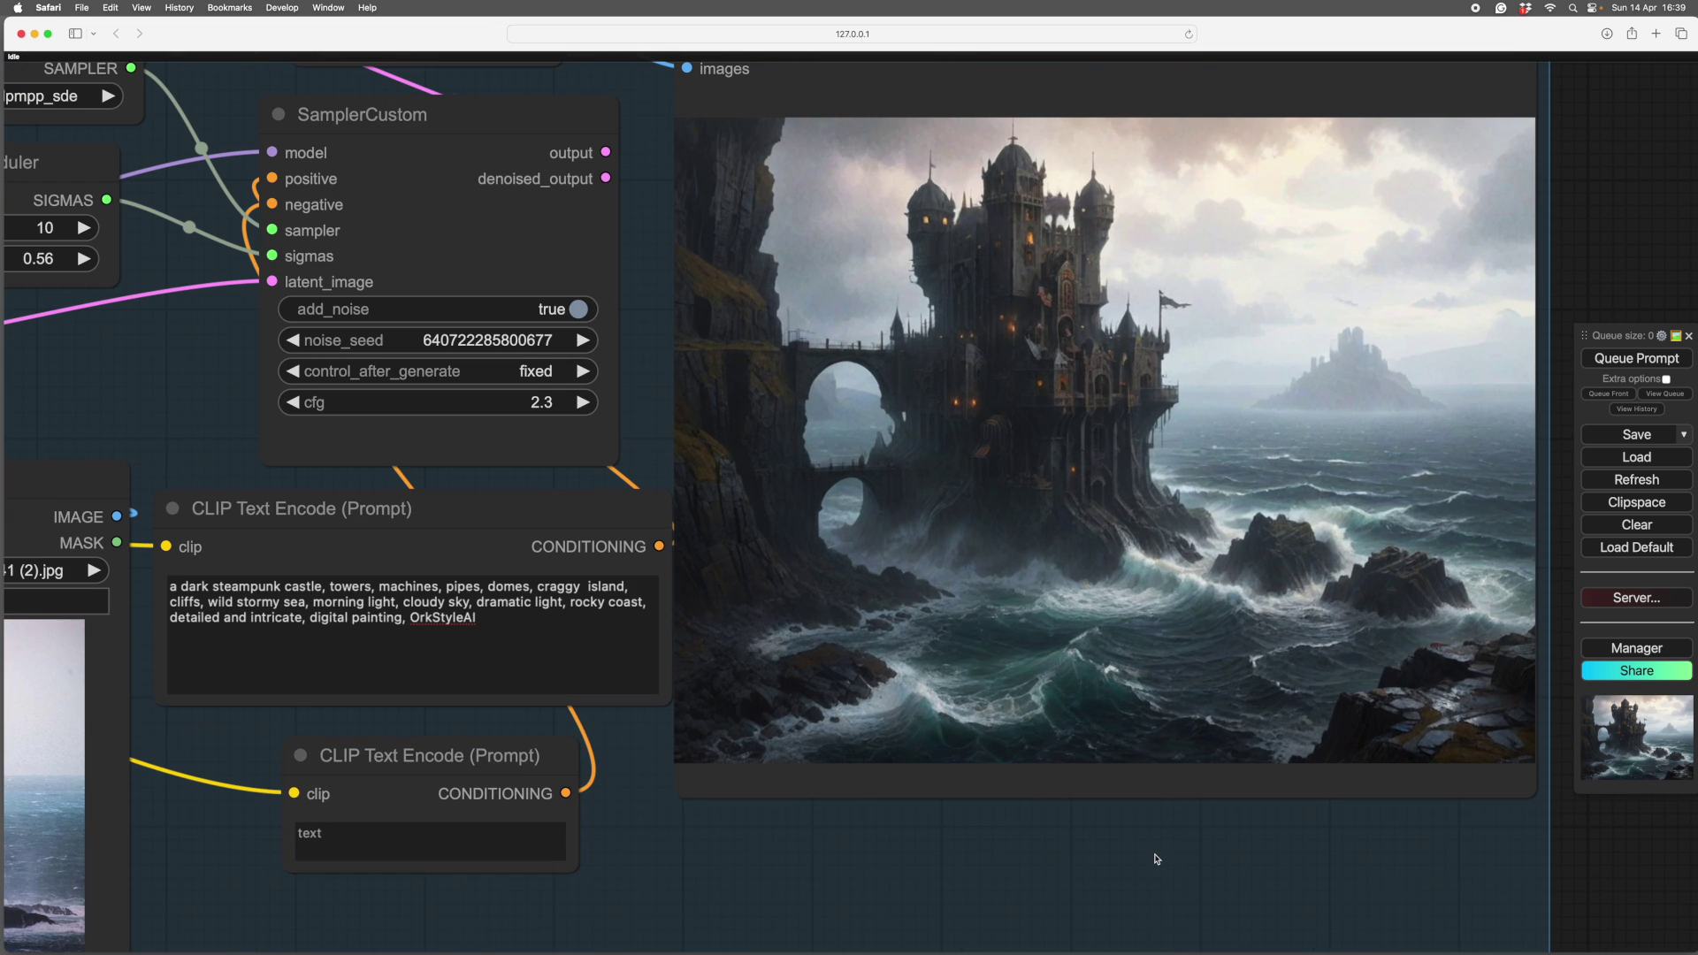
drag(1160, 846, 1152, 918)
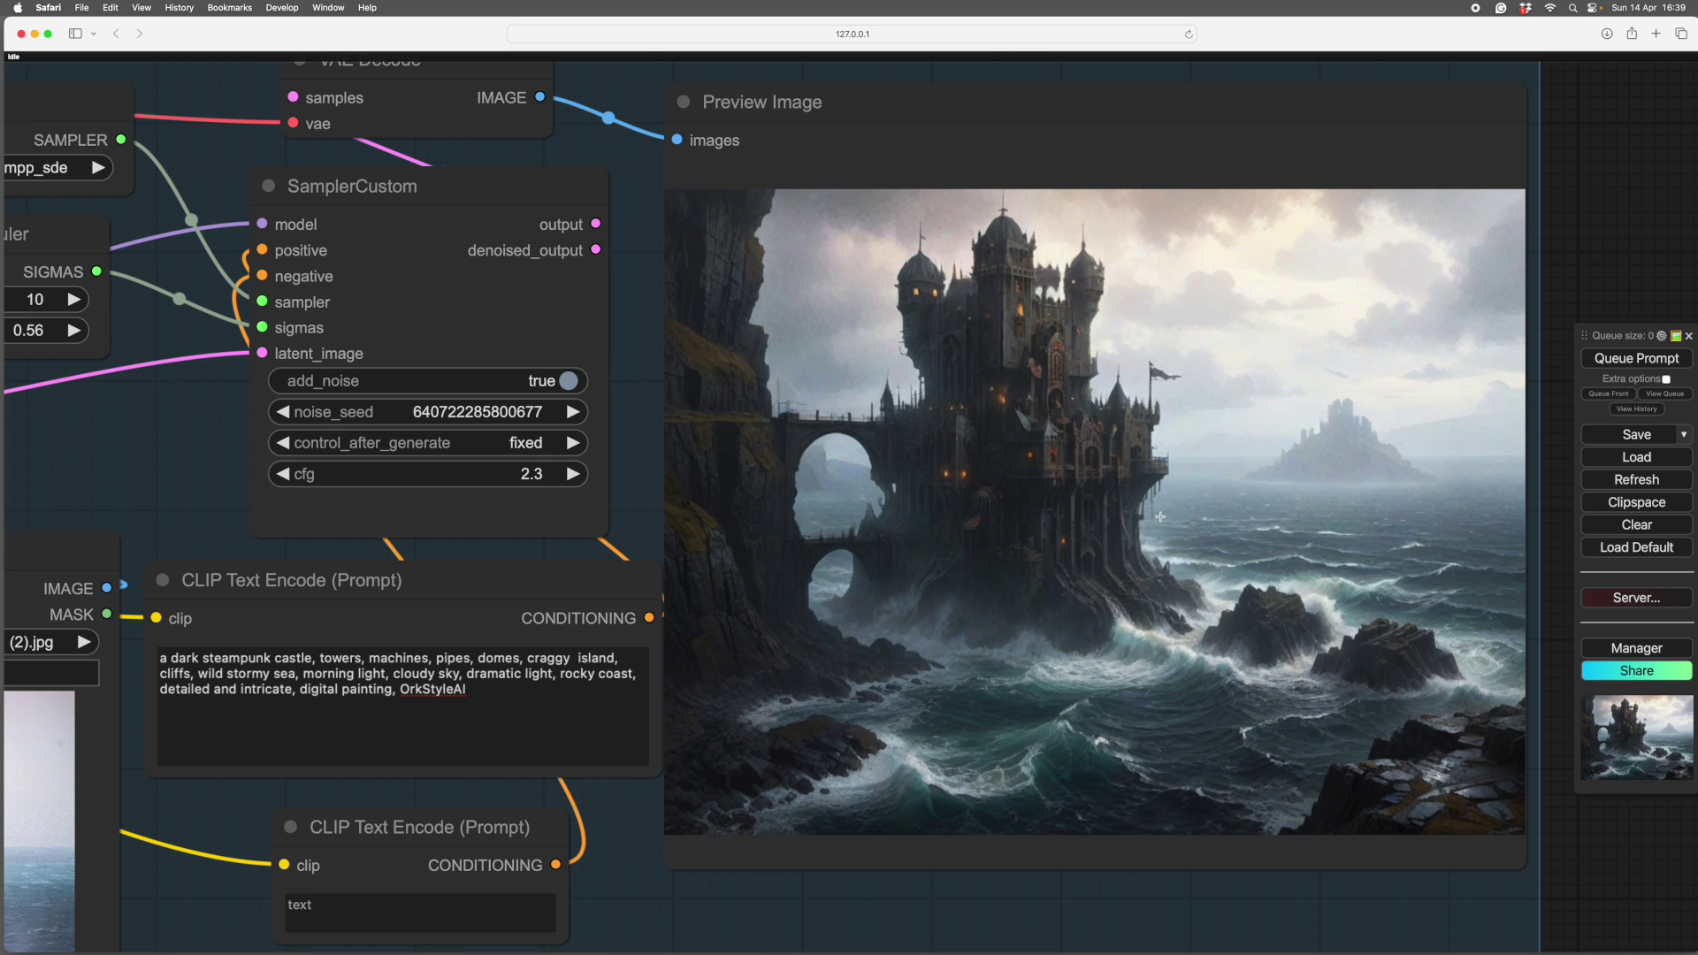
scroll(1139, 841, down, 4)
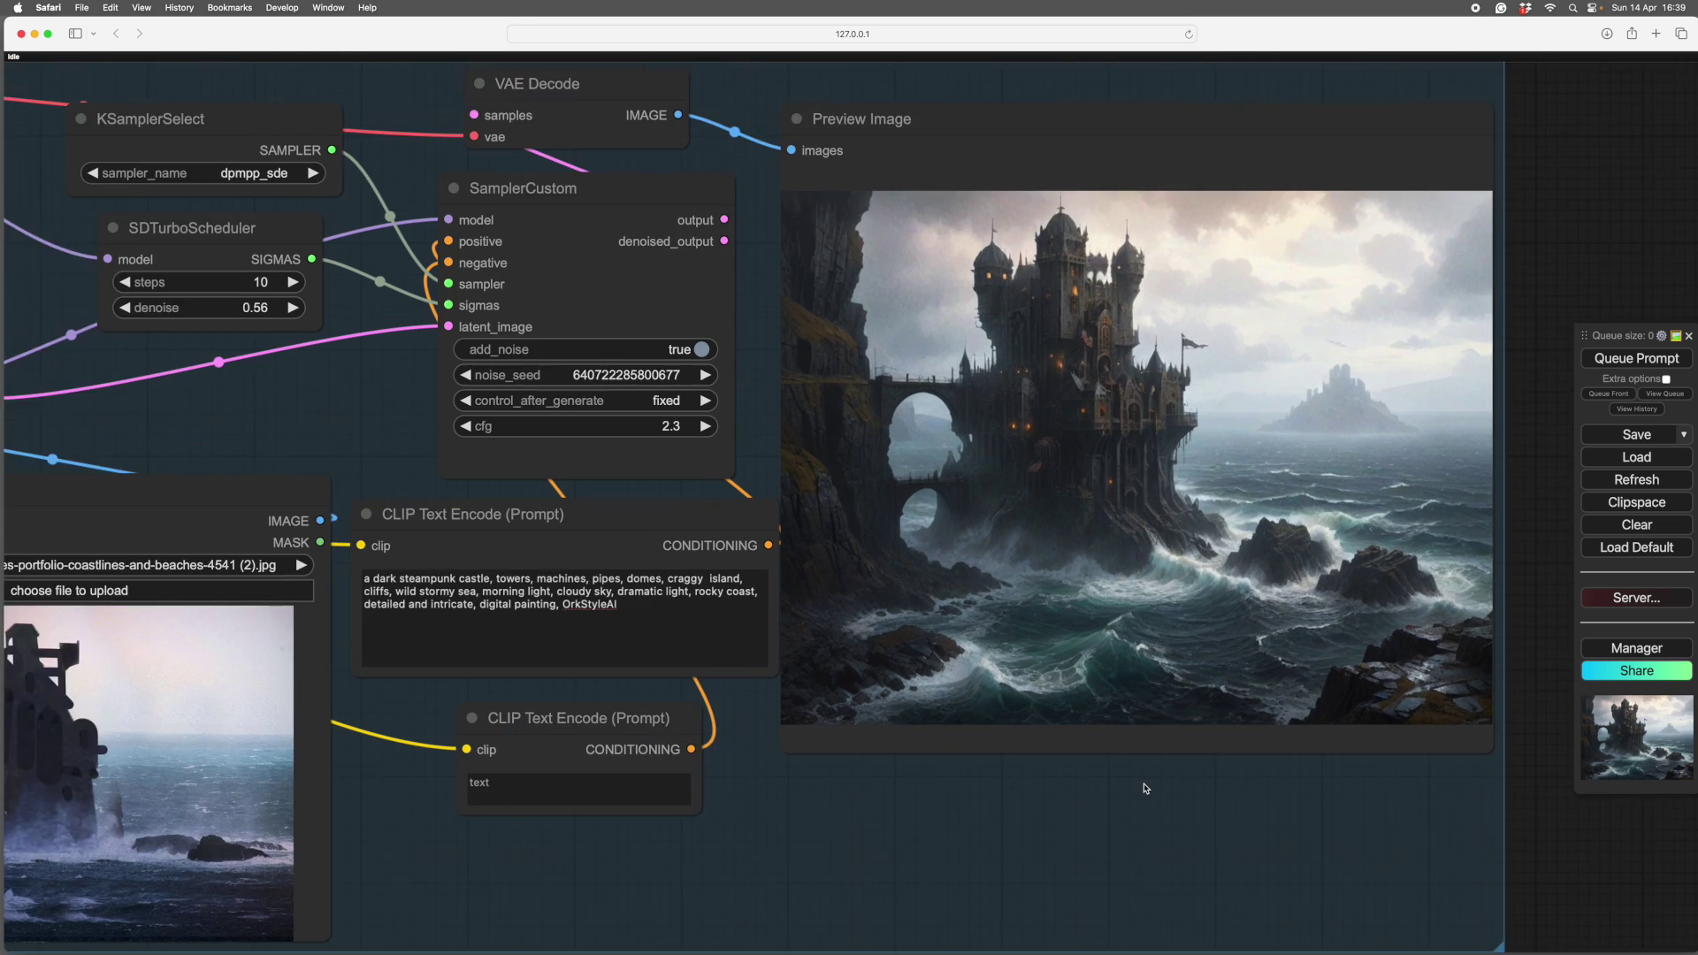
scroll(1144, 788, up, 3)
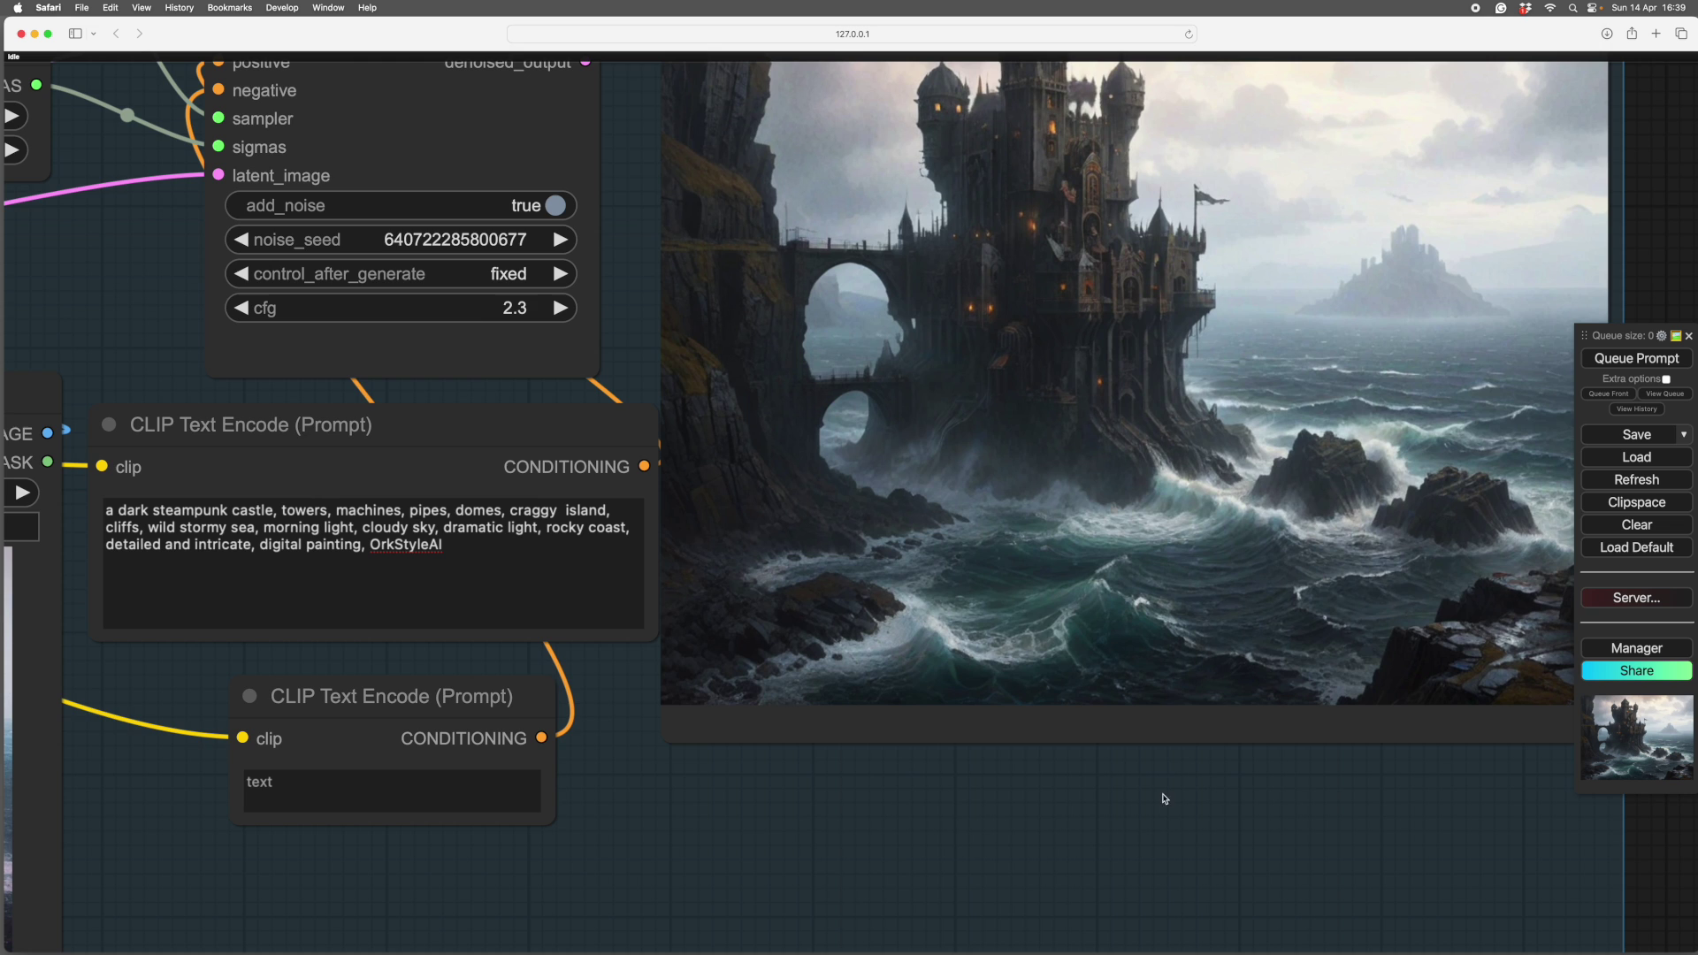
scroll(1156, 822, down, 4)
scroll(1099, 884, up, 2)
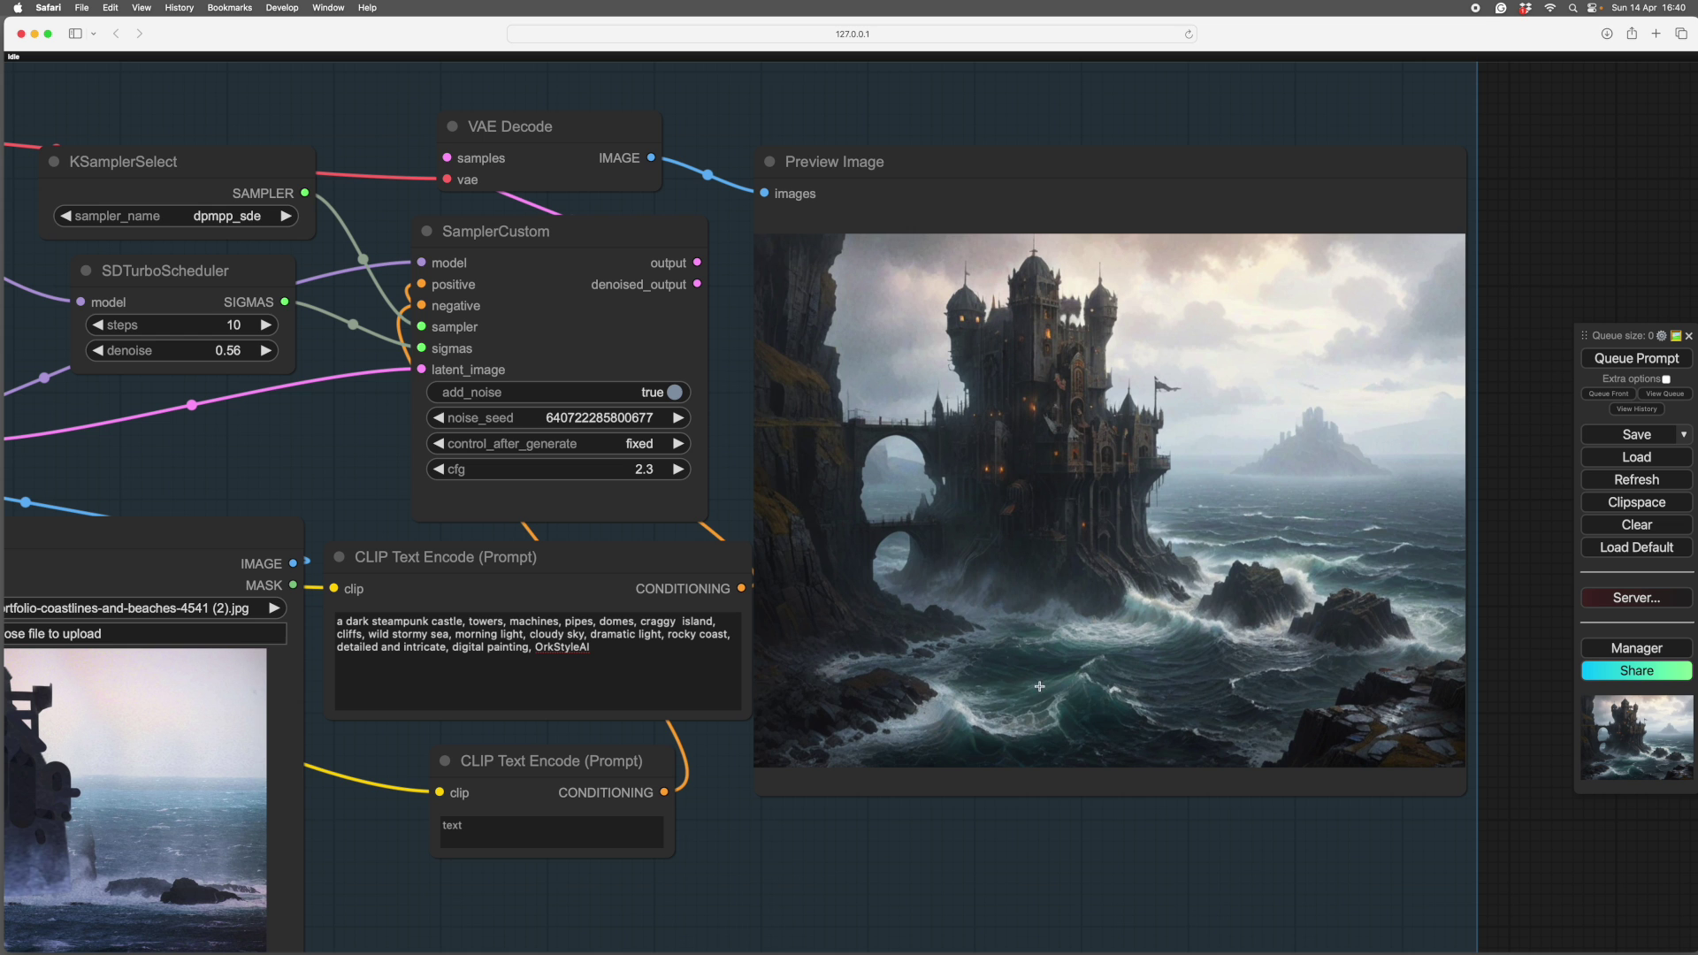
drag(1016, 873, 1055, 868)
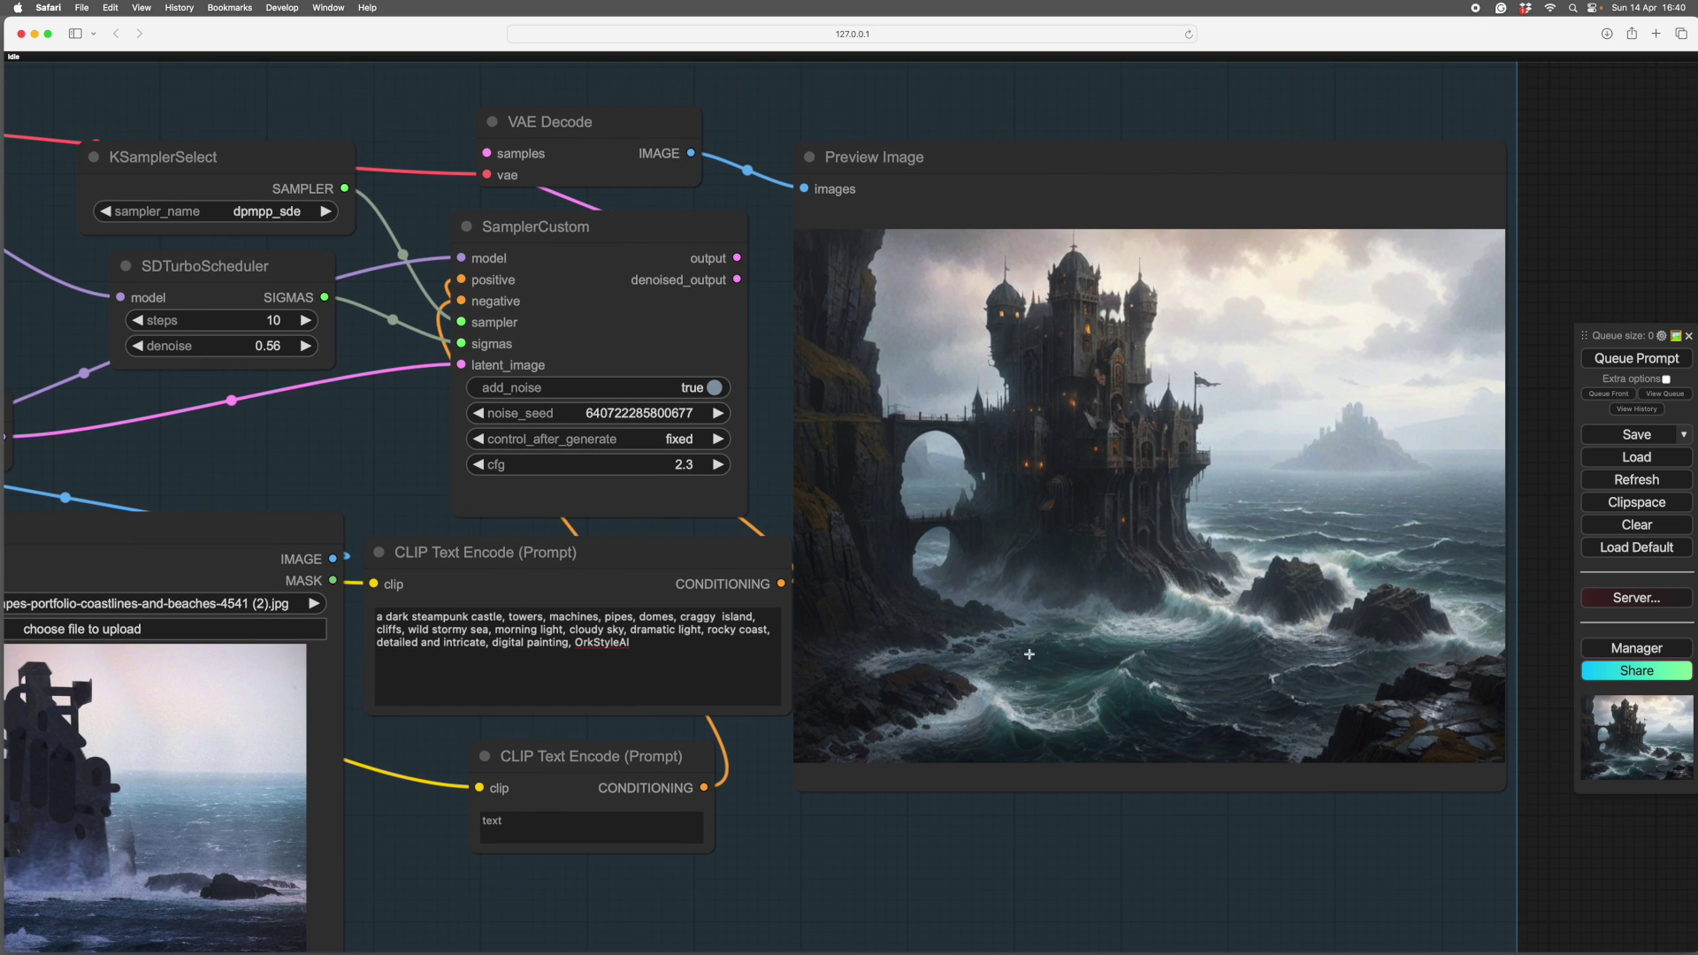
scroll(984, 881, down, 4)
scroll(1053, 792, up, 2)
scroll(1054, 791, down, 3)
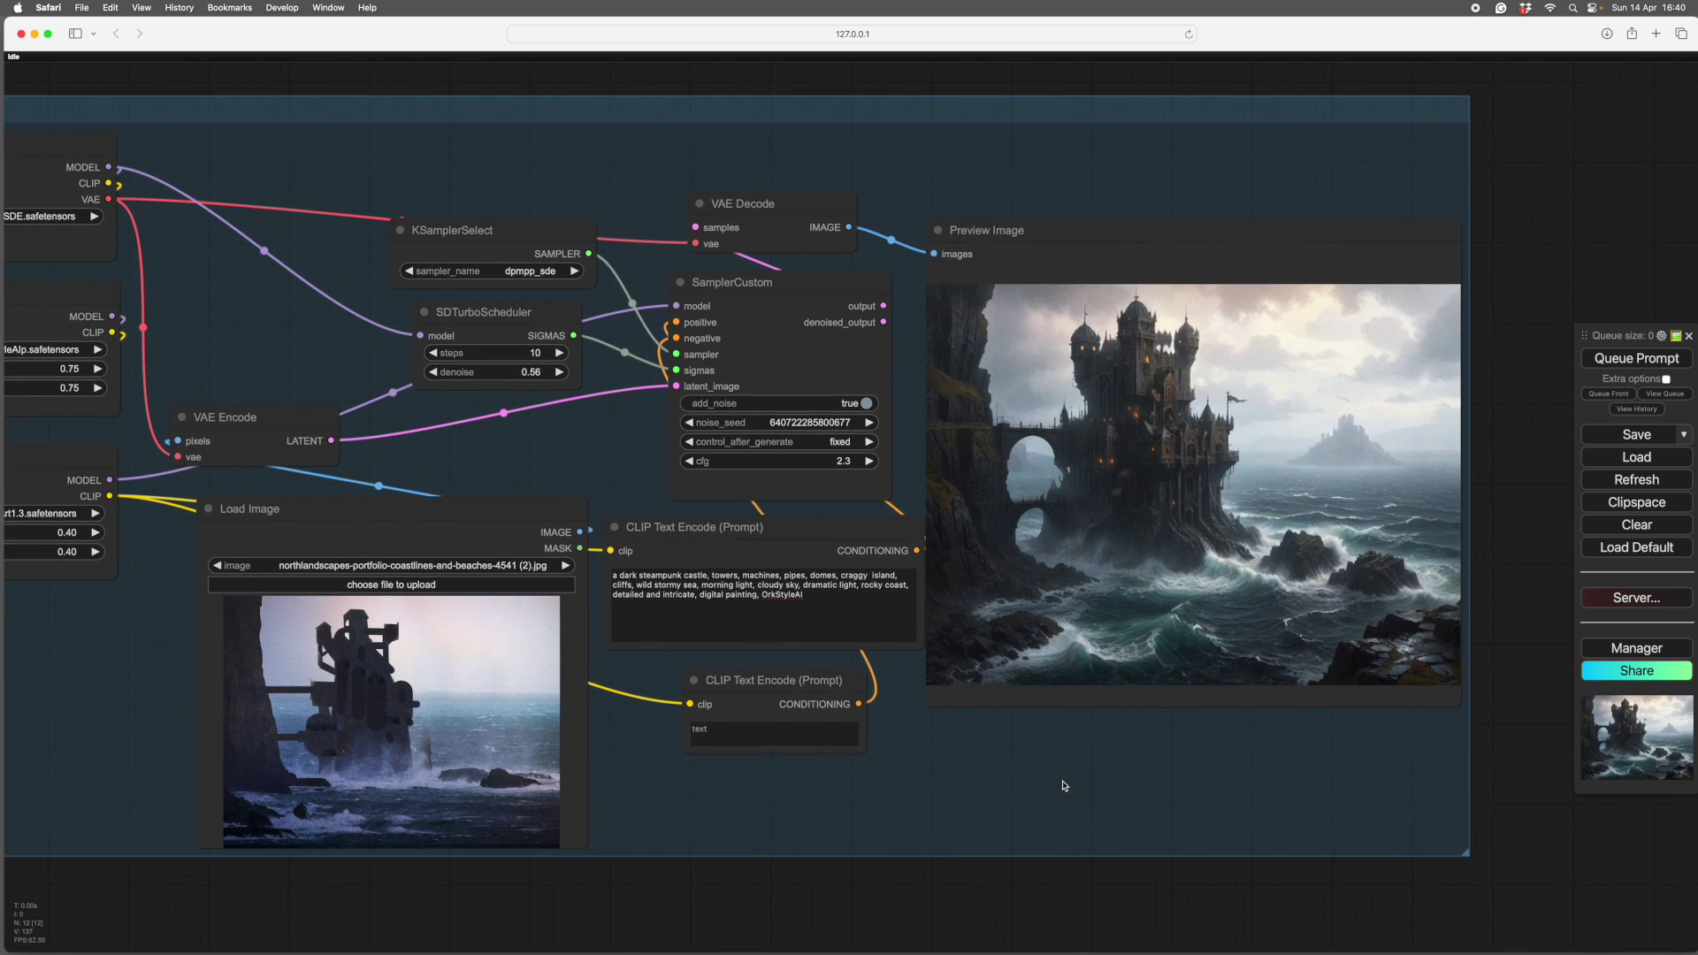
- Select Preview Image, VAE Decode, SamplerCustom, the scheduler, sampler select and VAE Encode nodes
drag(1064, 788, 1065, 771)
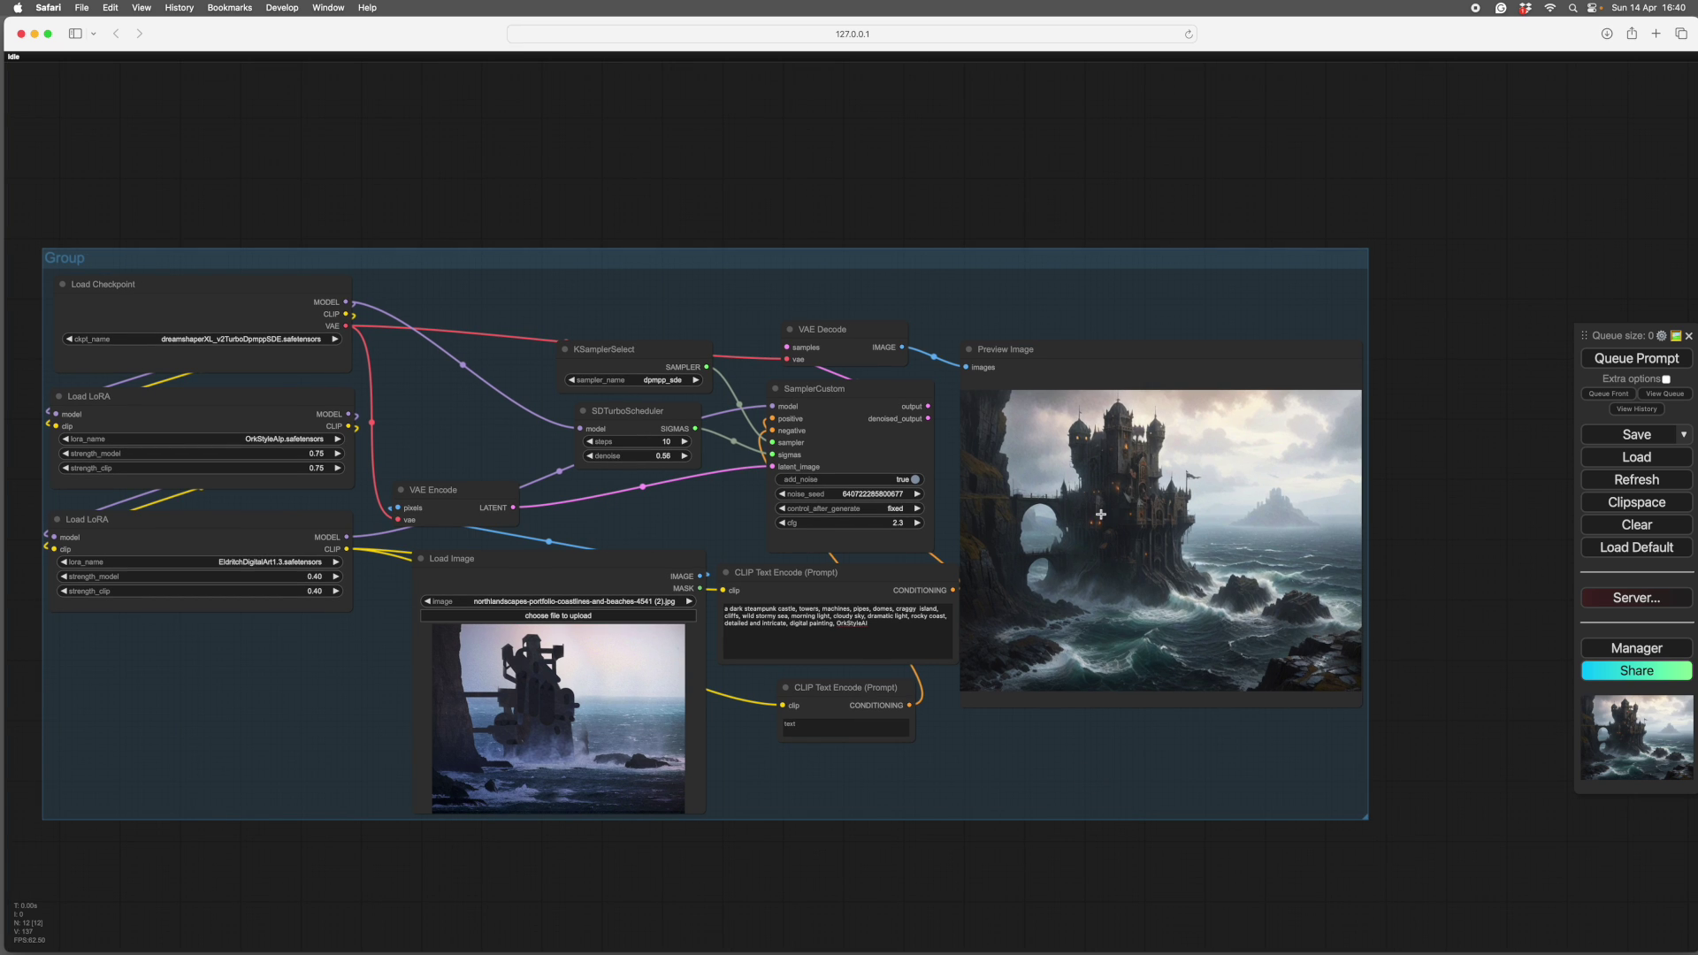
click(1061, 350)
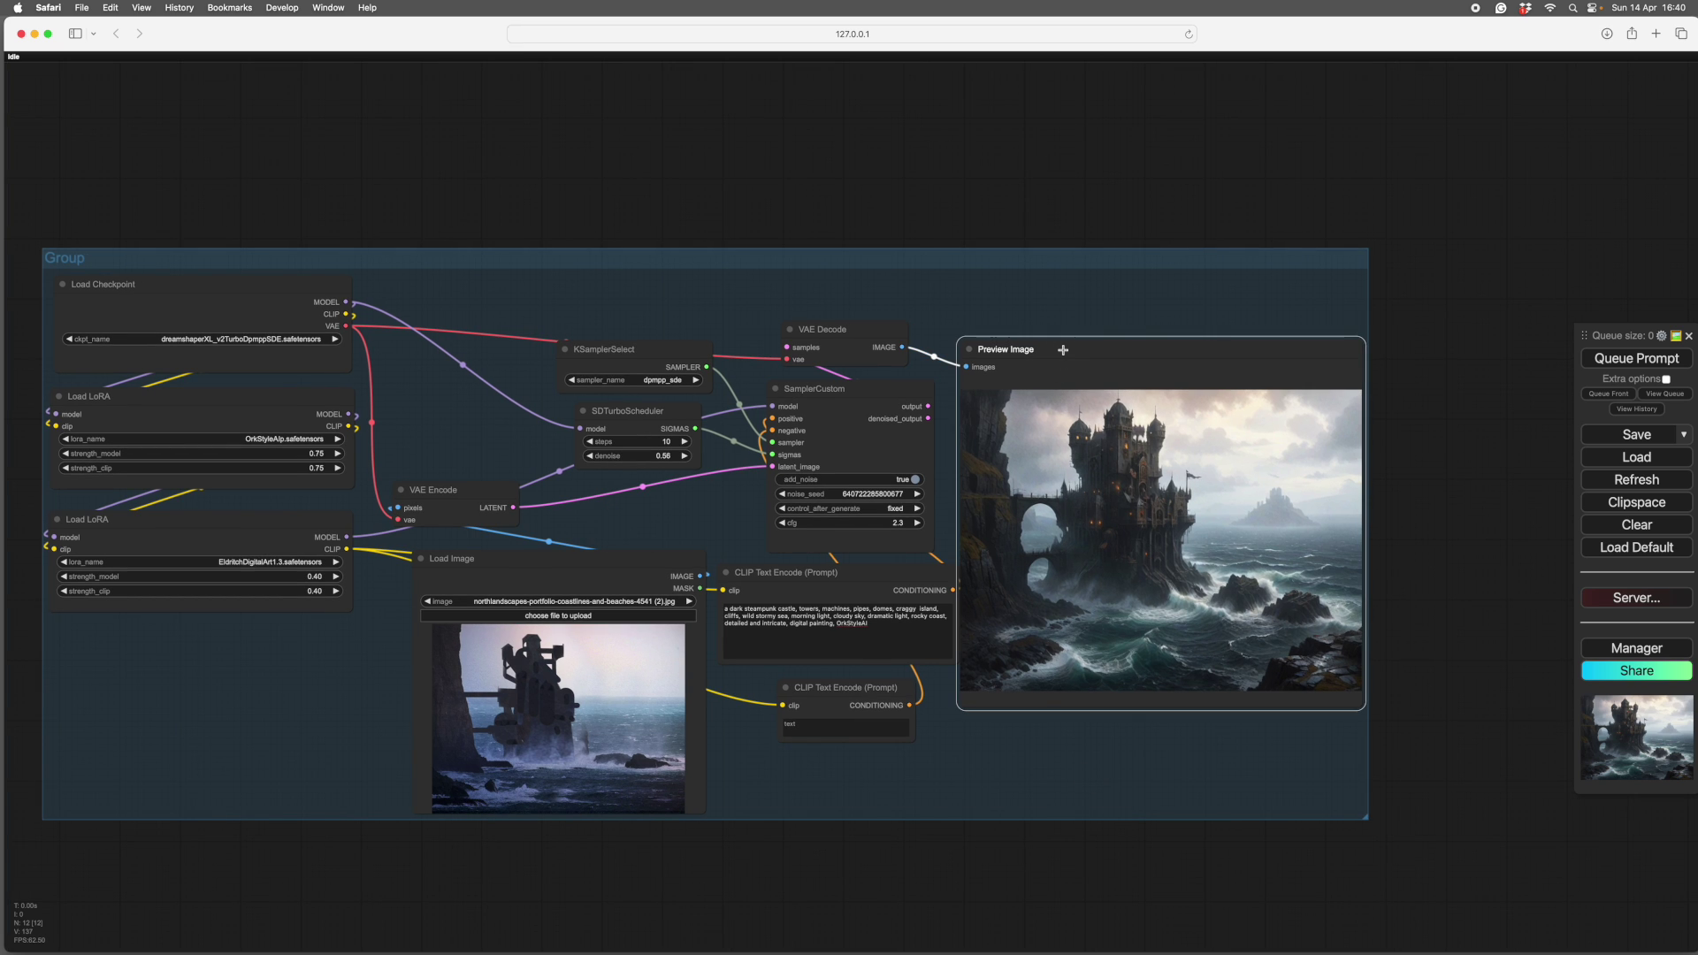
shift+click(854, 331)
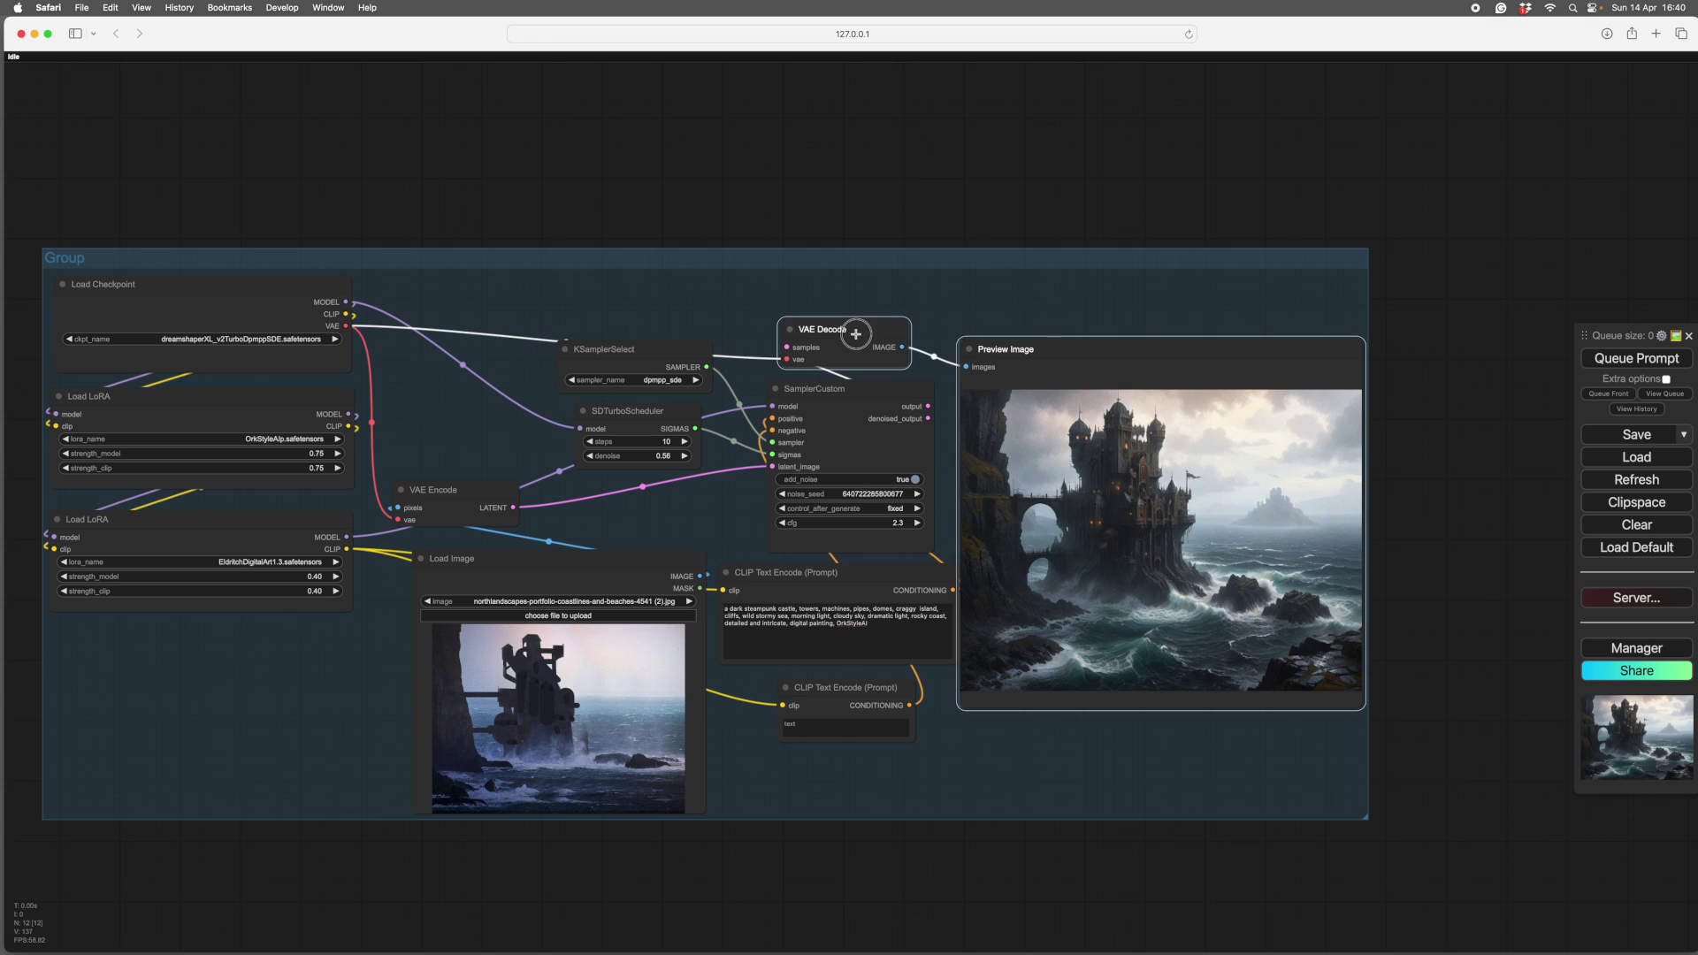
shift+click(851, 395)
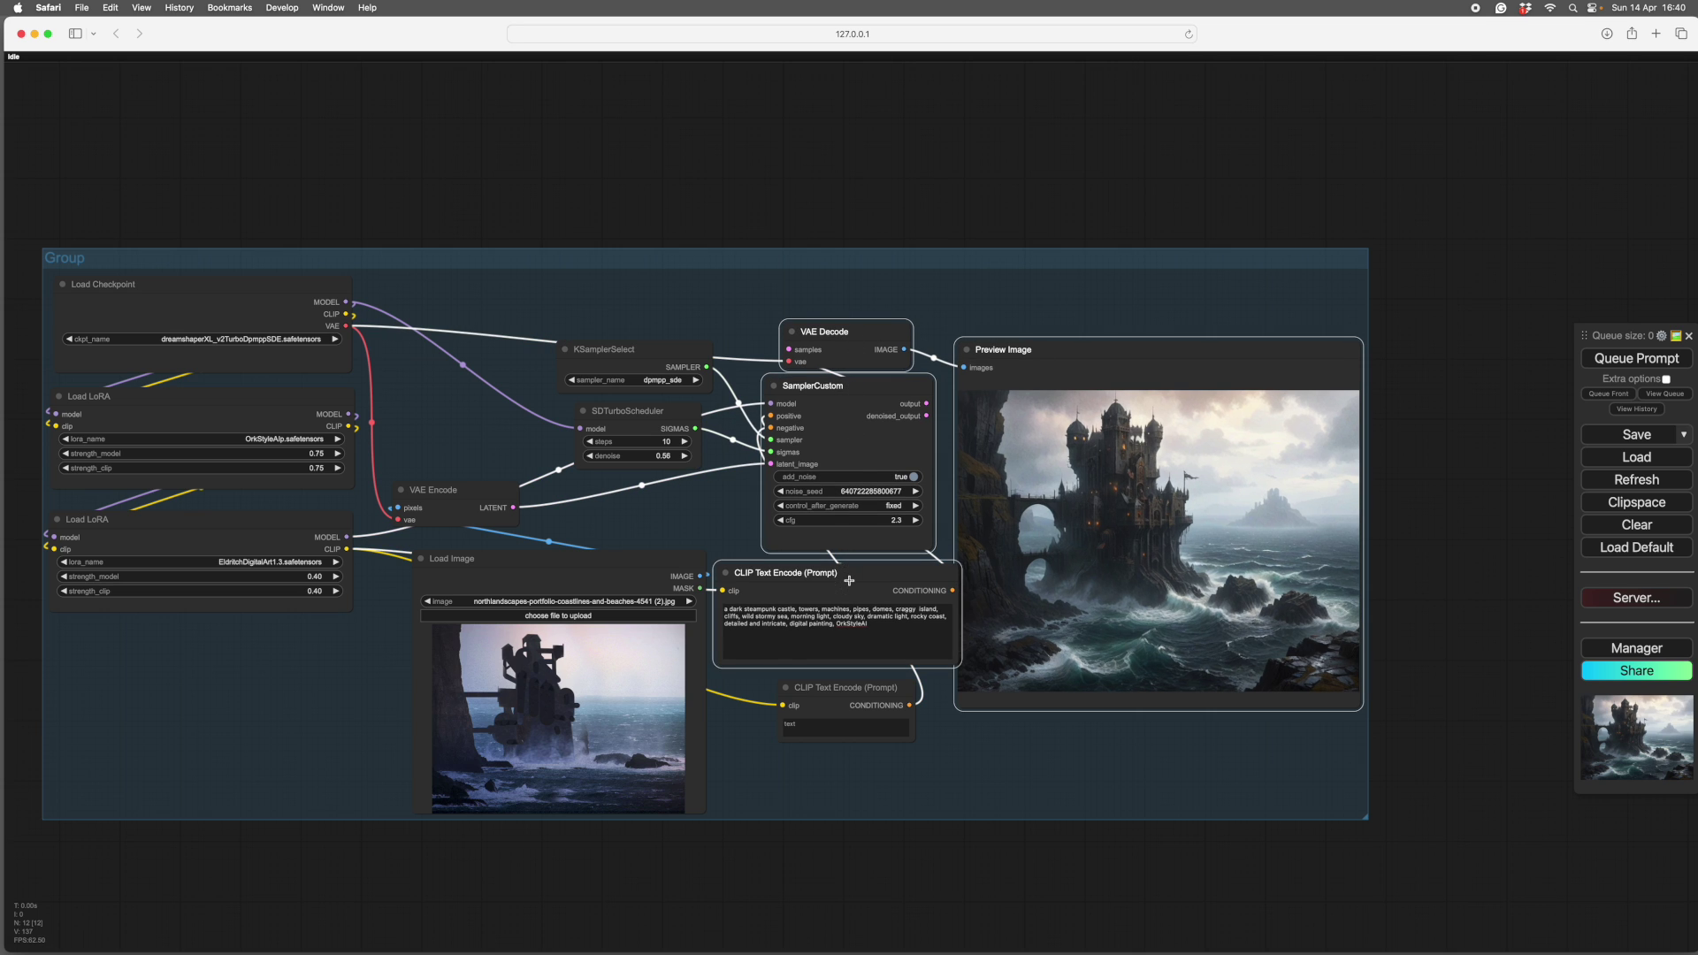
drag(380, 336, 726, 530)
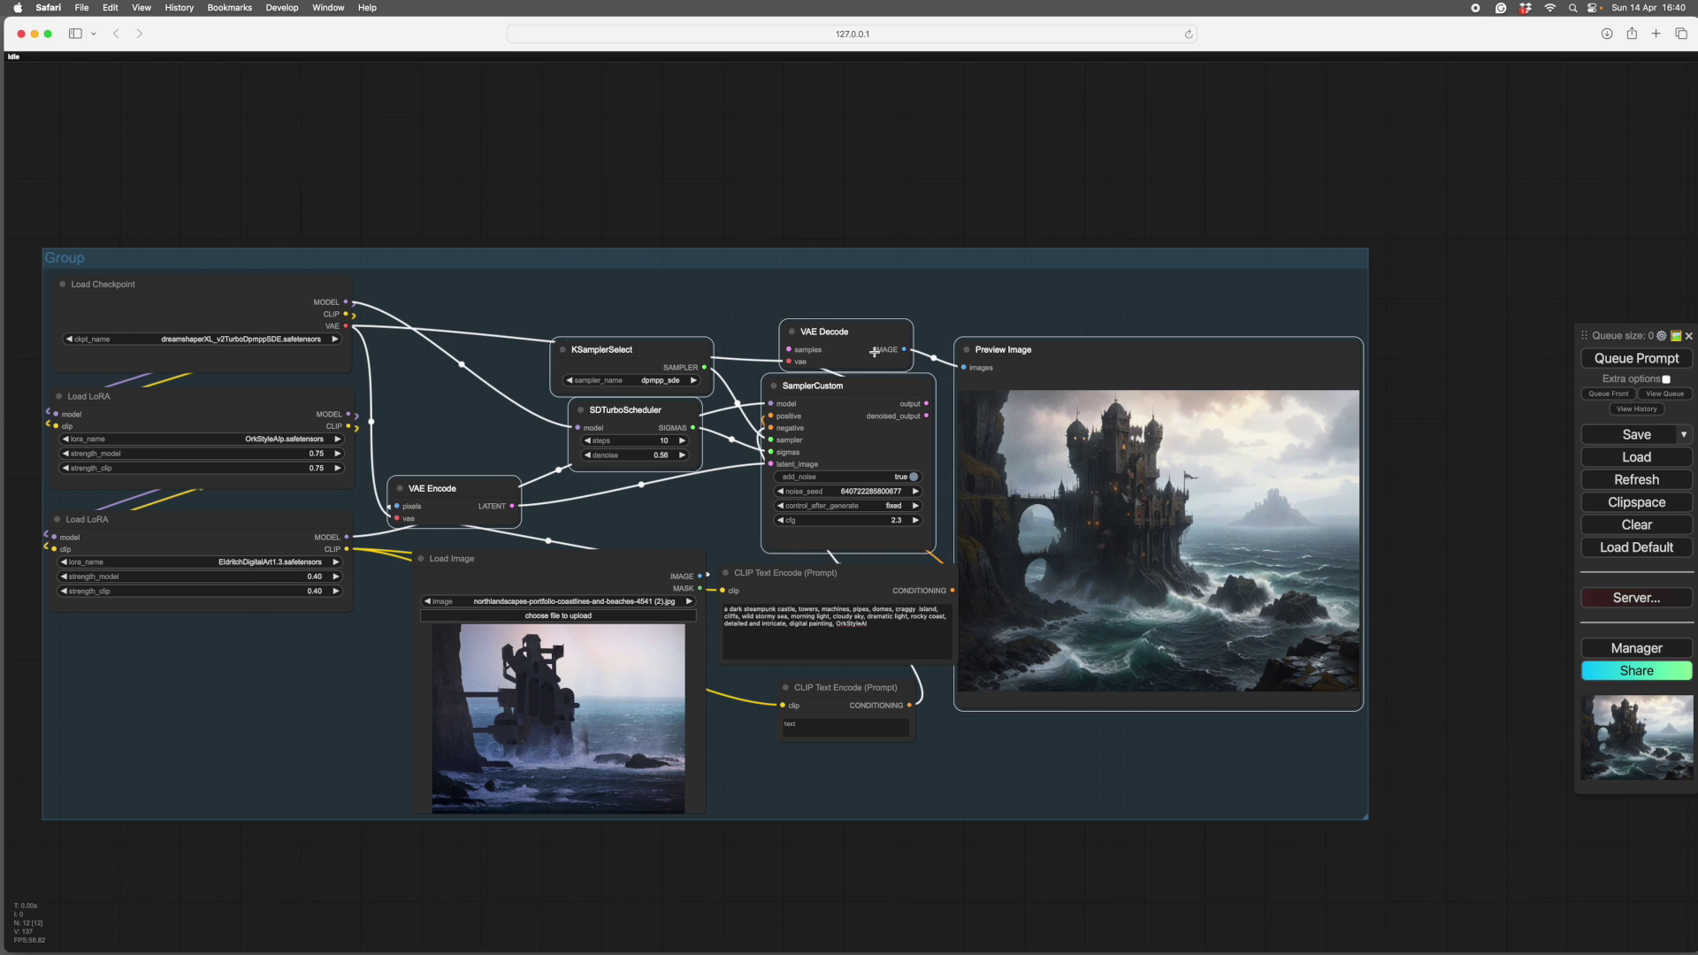
- Paste a copy of the selected nodes into the empty space right of the group
scroll(766, 190, down, 3)
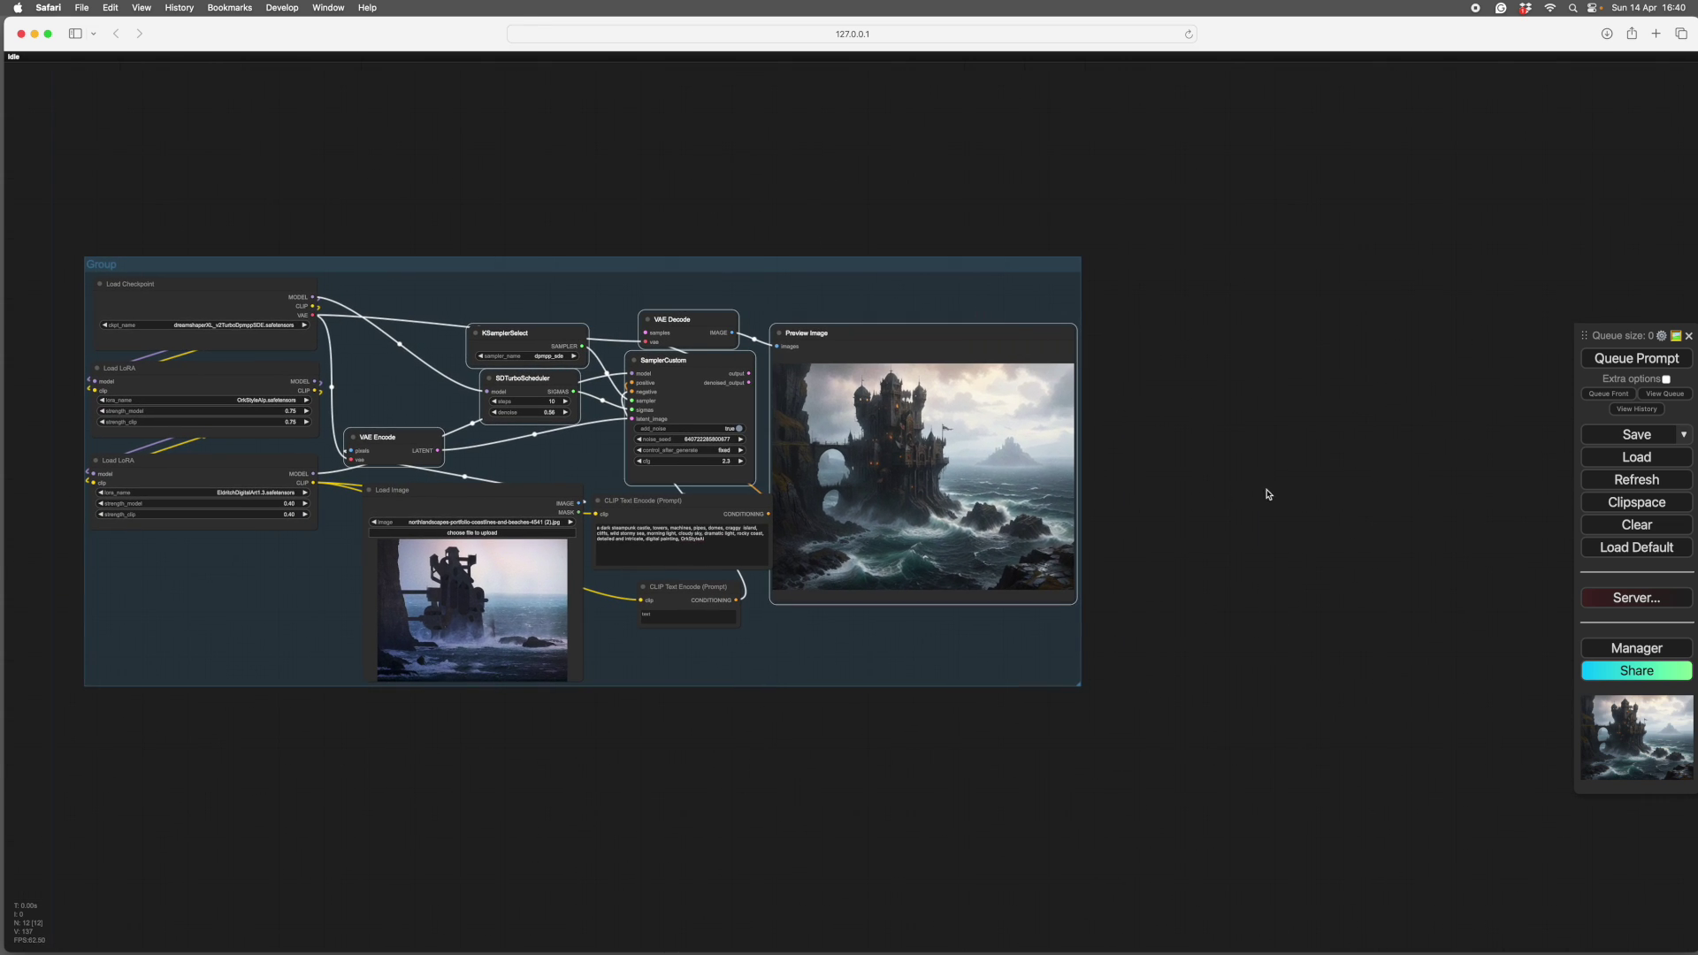
drag(1274, 482, 1101, 530)
click(1241, 529)
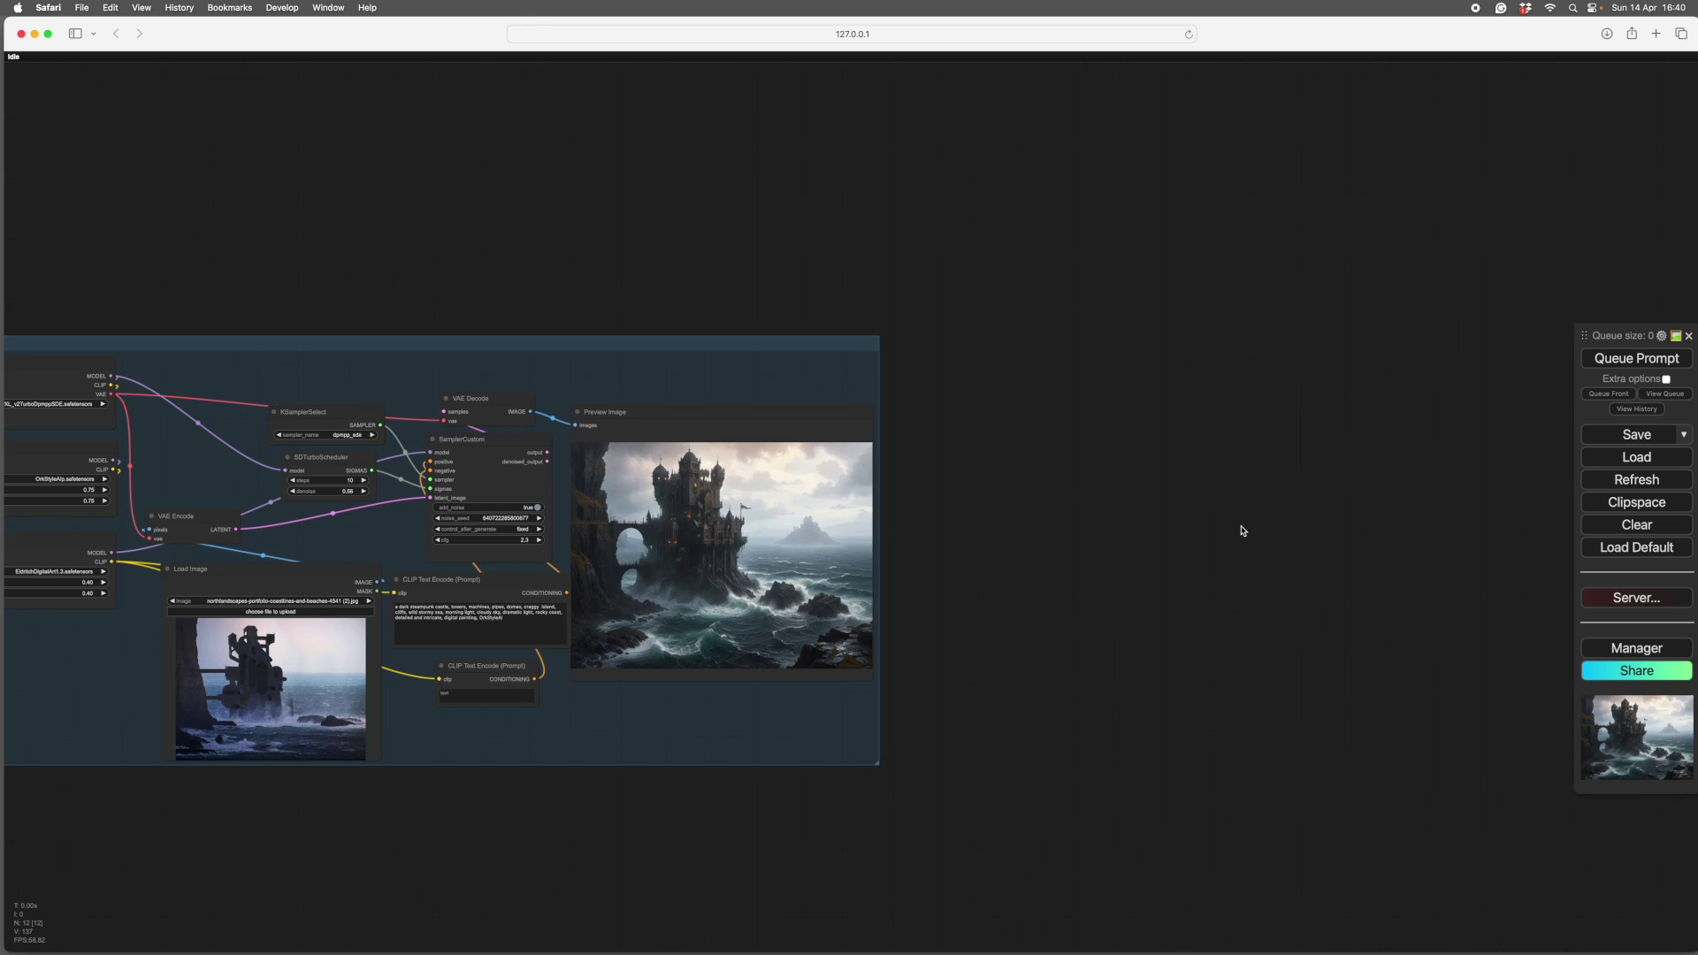
key(ctrl+v)
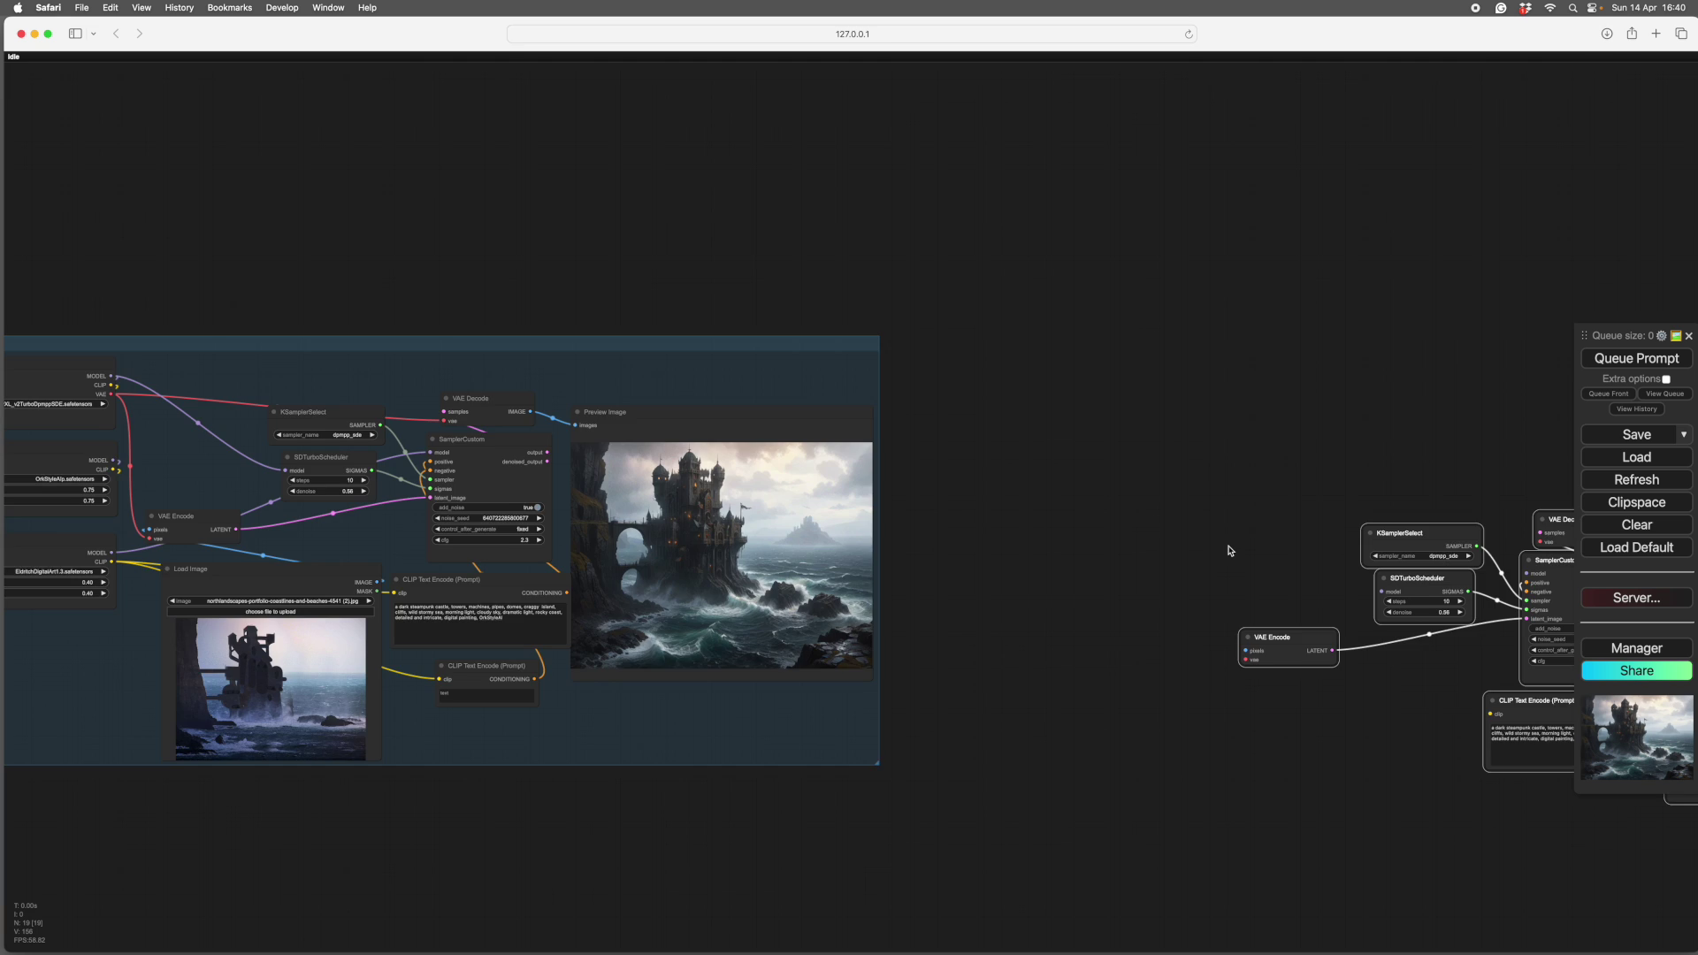
drag(1229, 548, 725, 487)
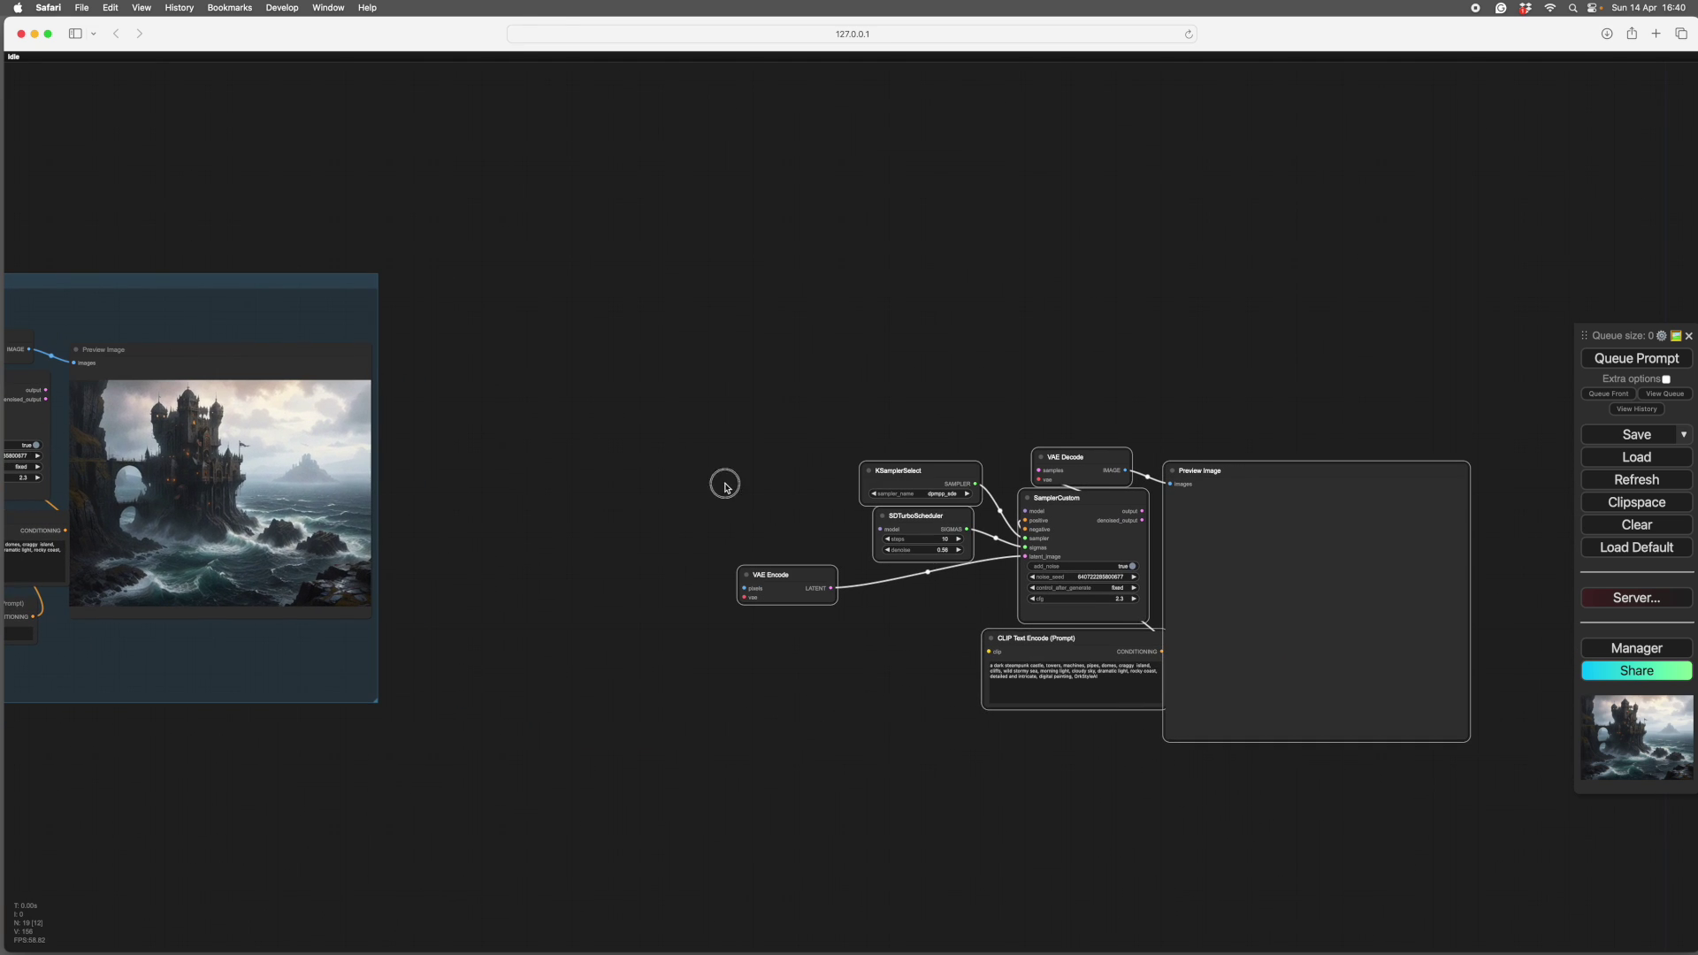
- Add a group titled UpscaleRefine and stretch it around the pasted nodes
right_click(663, 385)
click(672, 399)
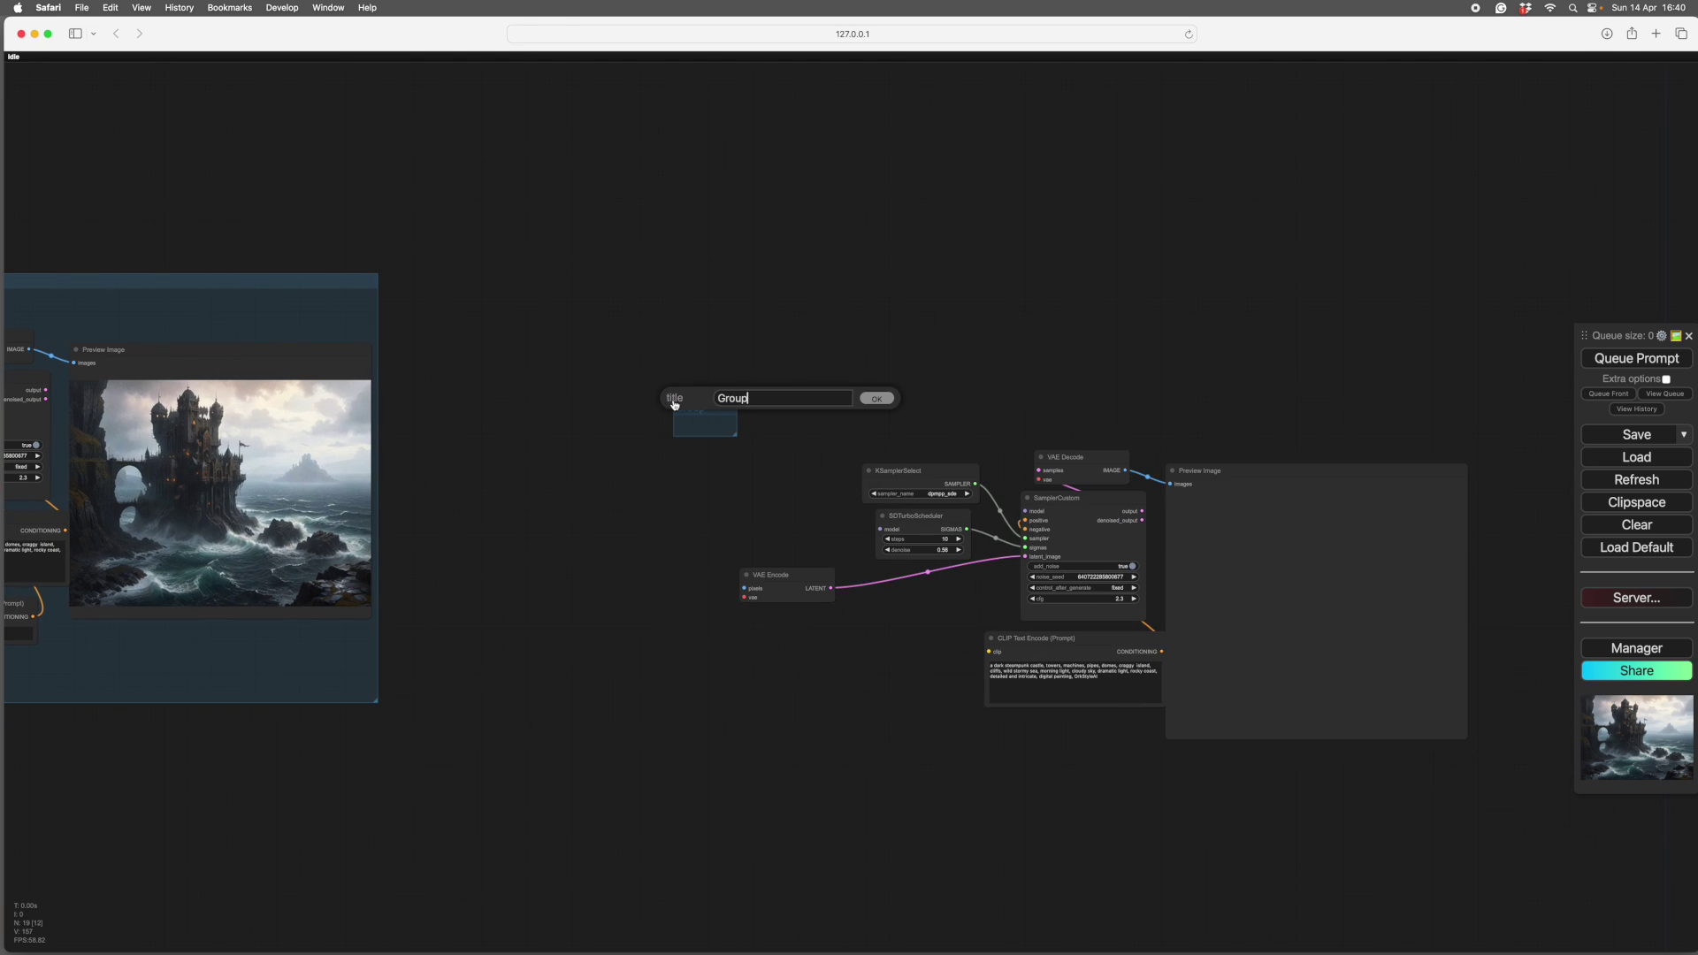
key(BackSpace)
key(BackSpace)
key(BackSpace)
key(BackSpace)
key(BackSpace)
text(Upscale)
click(875, 402)
drag(737, 436, 1485, 762)
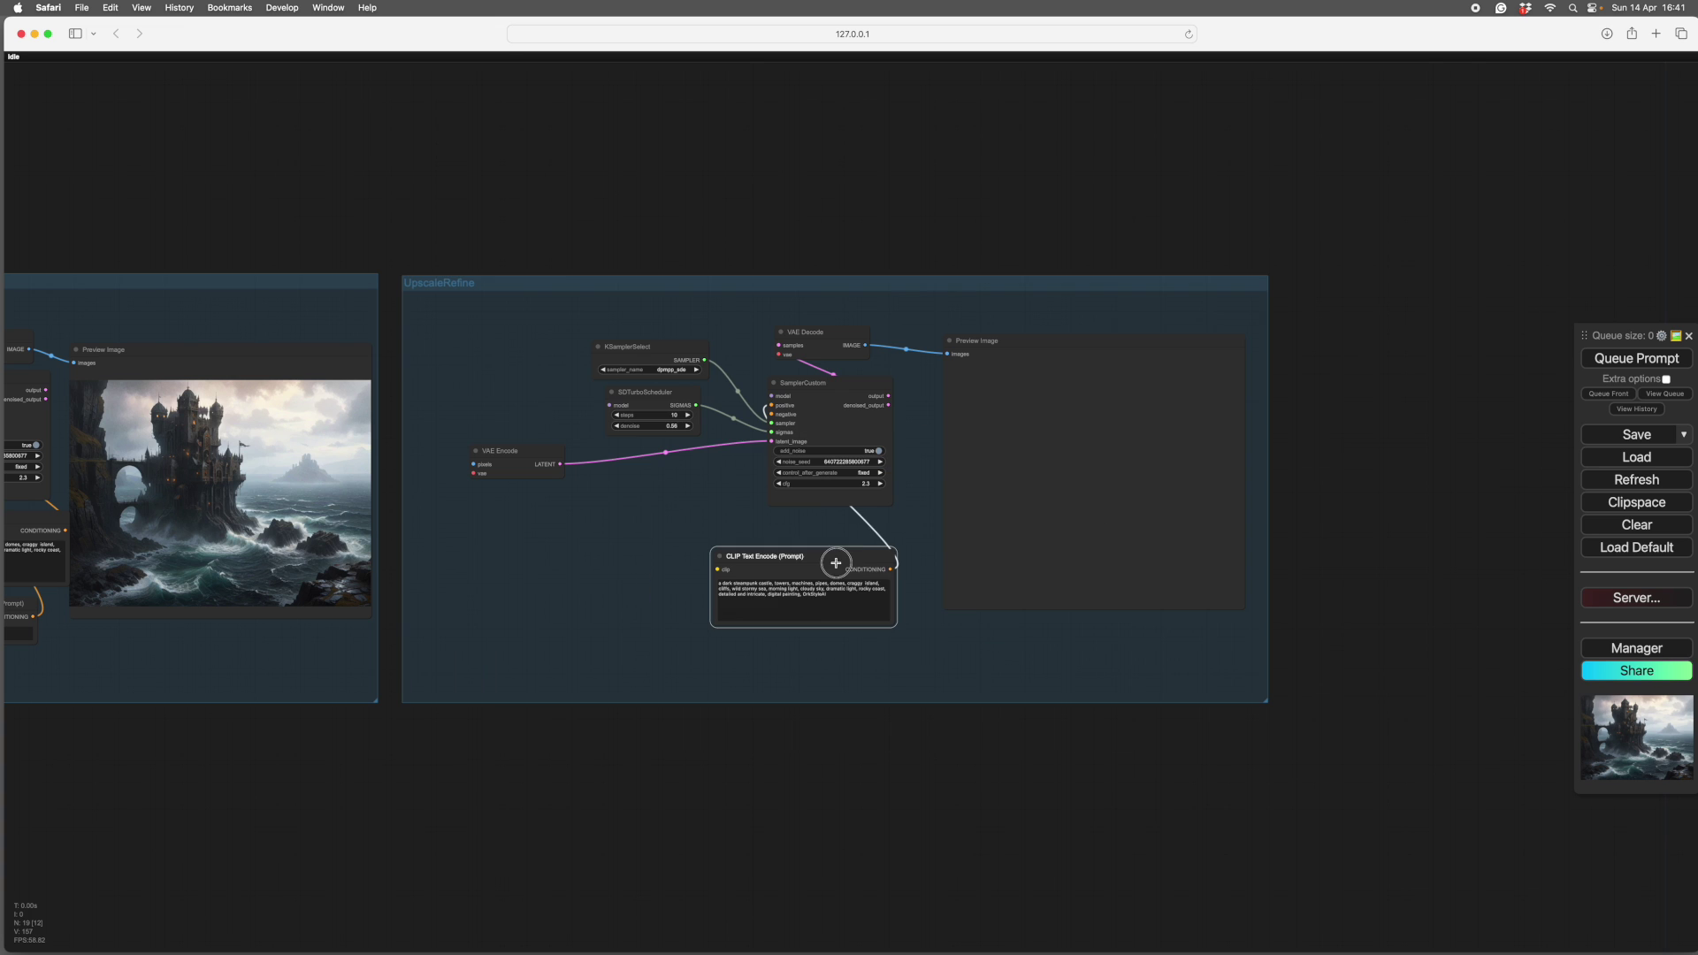
- Move the prompt to the lower left, detach it from SamplerCustom's positive input, tidy VAE Encode
drag(832, 562, 574, 597)
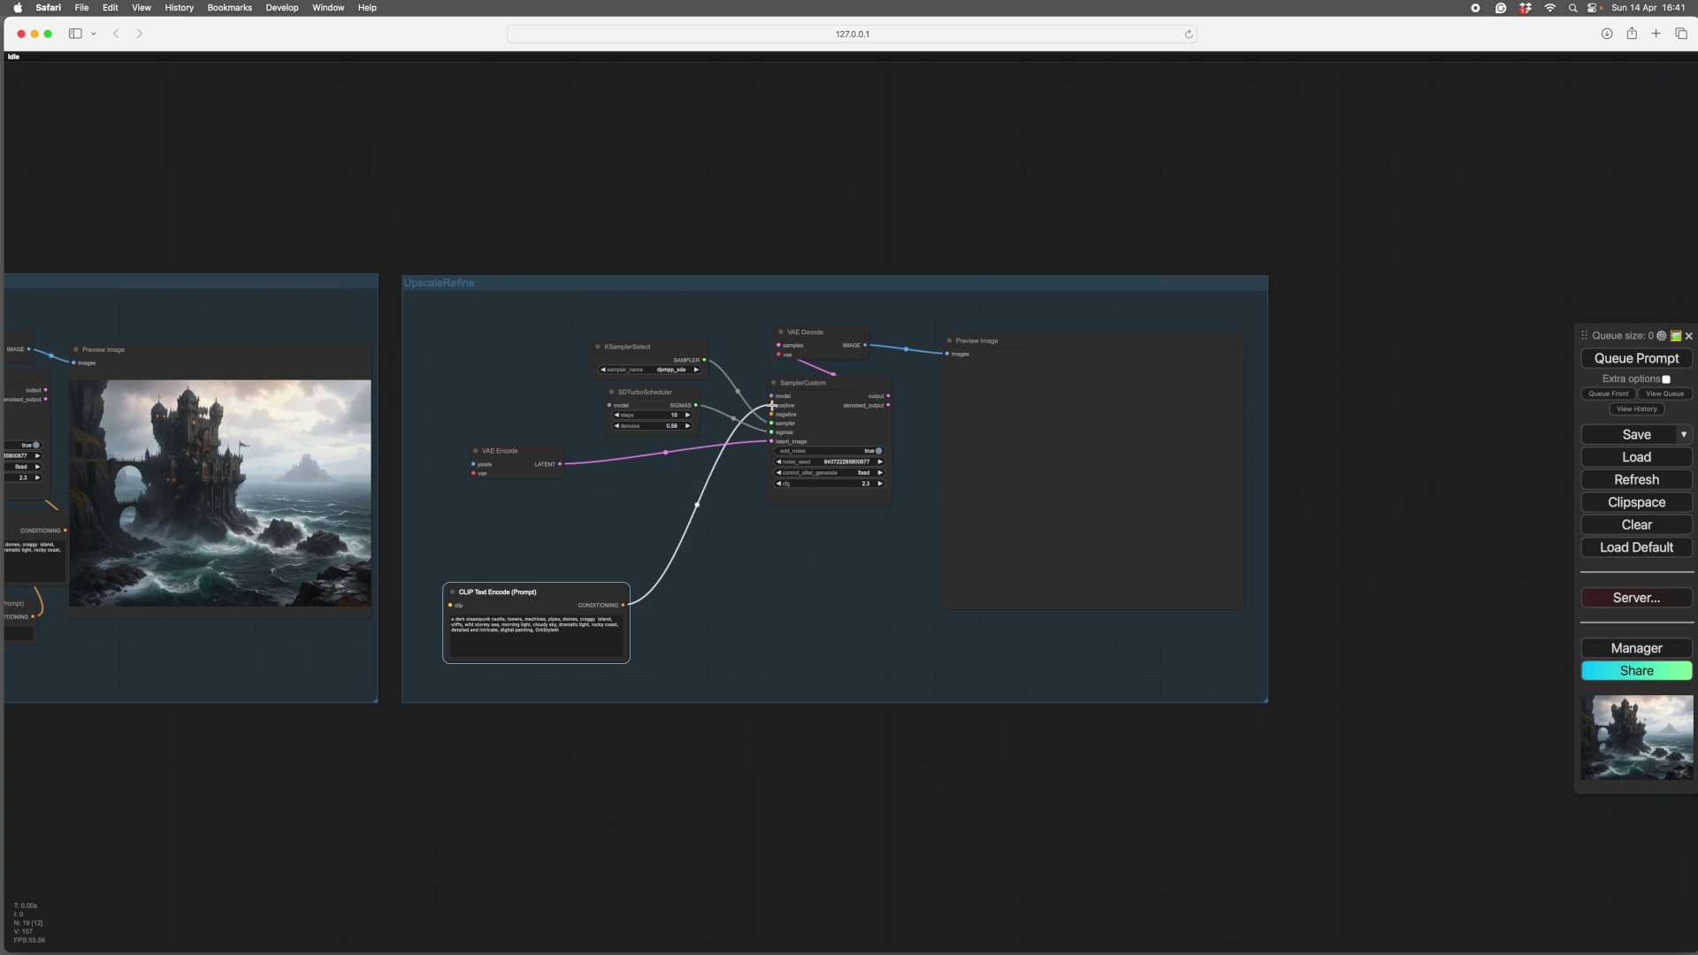
drag(772, 405, 579, 604)
click(640, 548)
drag(531, 451, 652, 460)
drag(830, 383, 828, 399)
scroll(705, 549, up, 5)
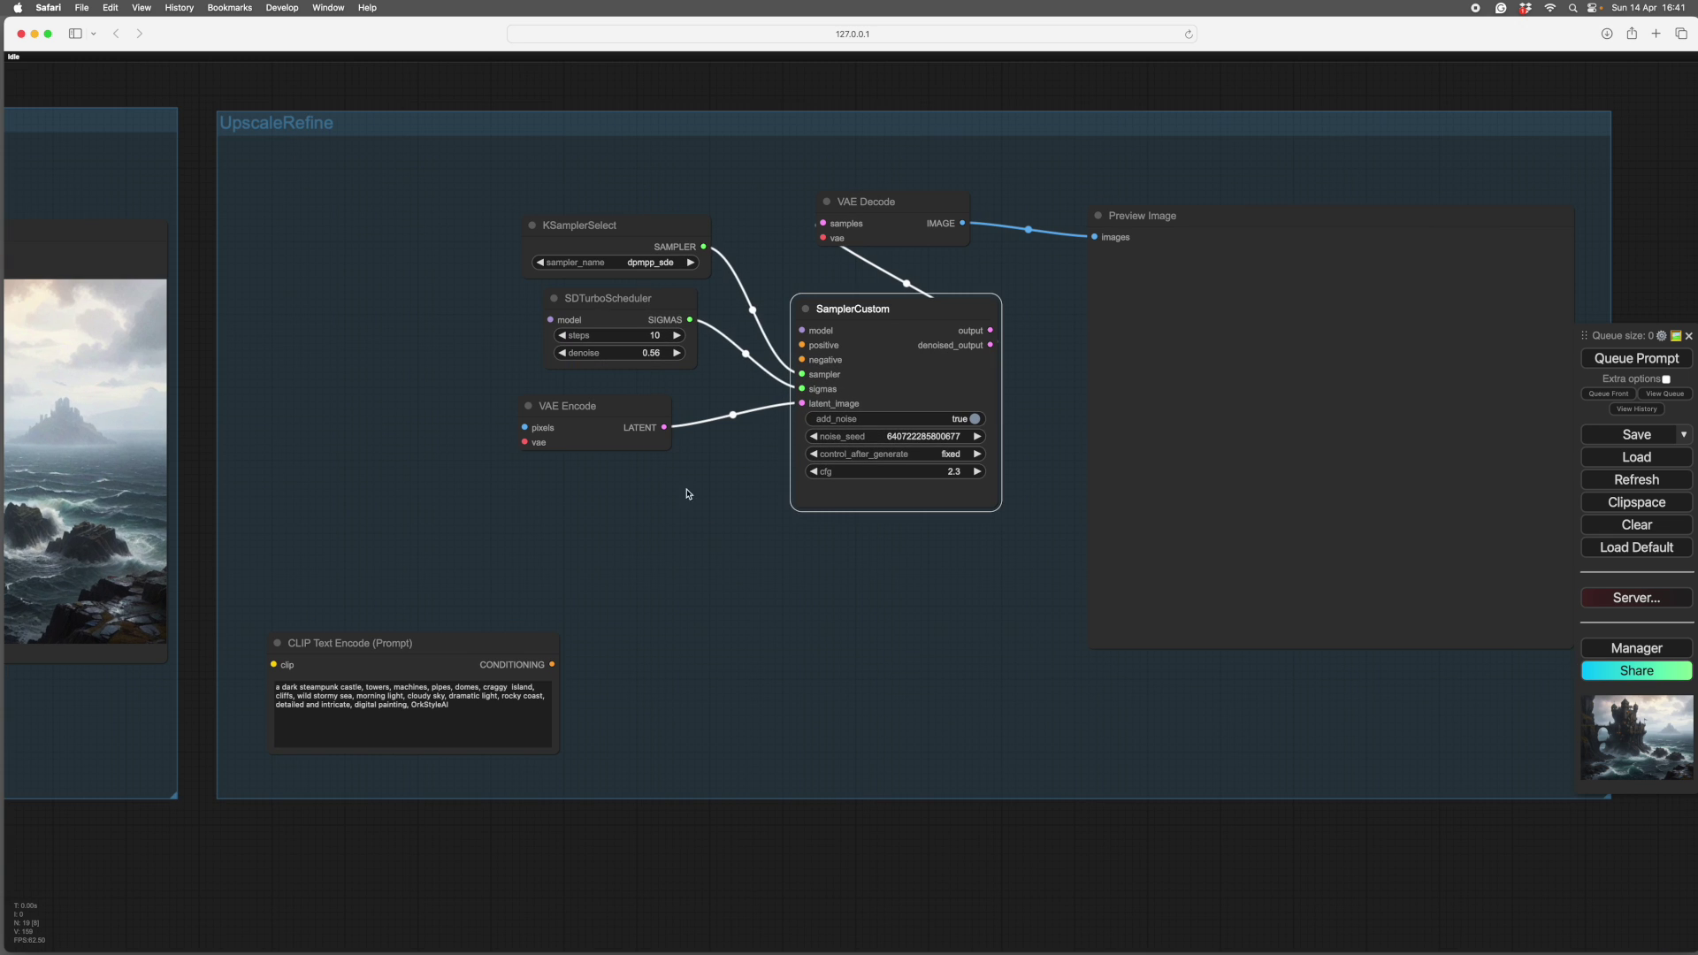
- Replace the old encoder and decoder with a VAE Decode (Tiled) node, tile size 512, feeding Preview Image
click(616, 405)
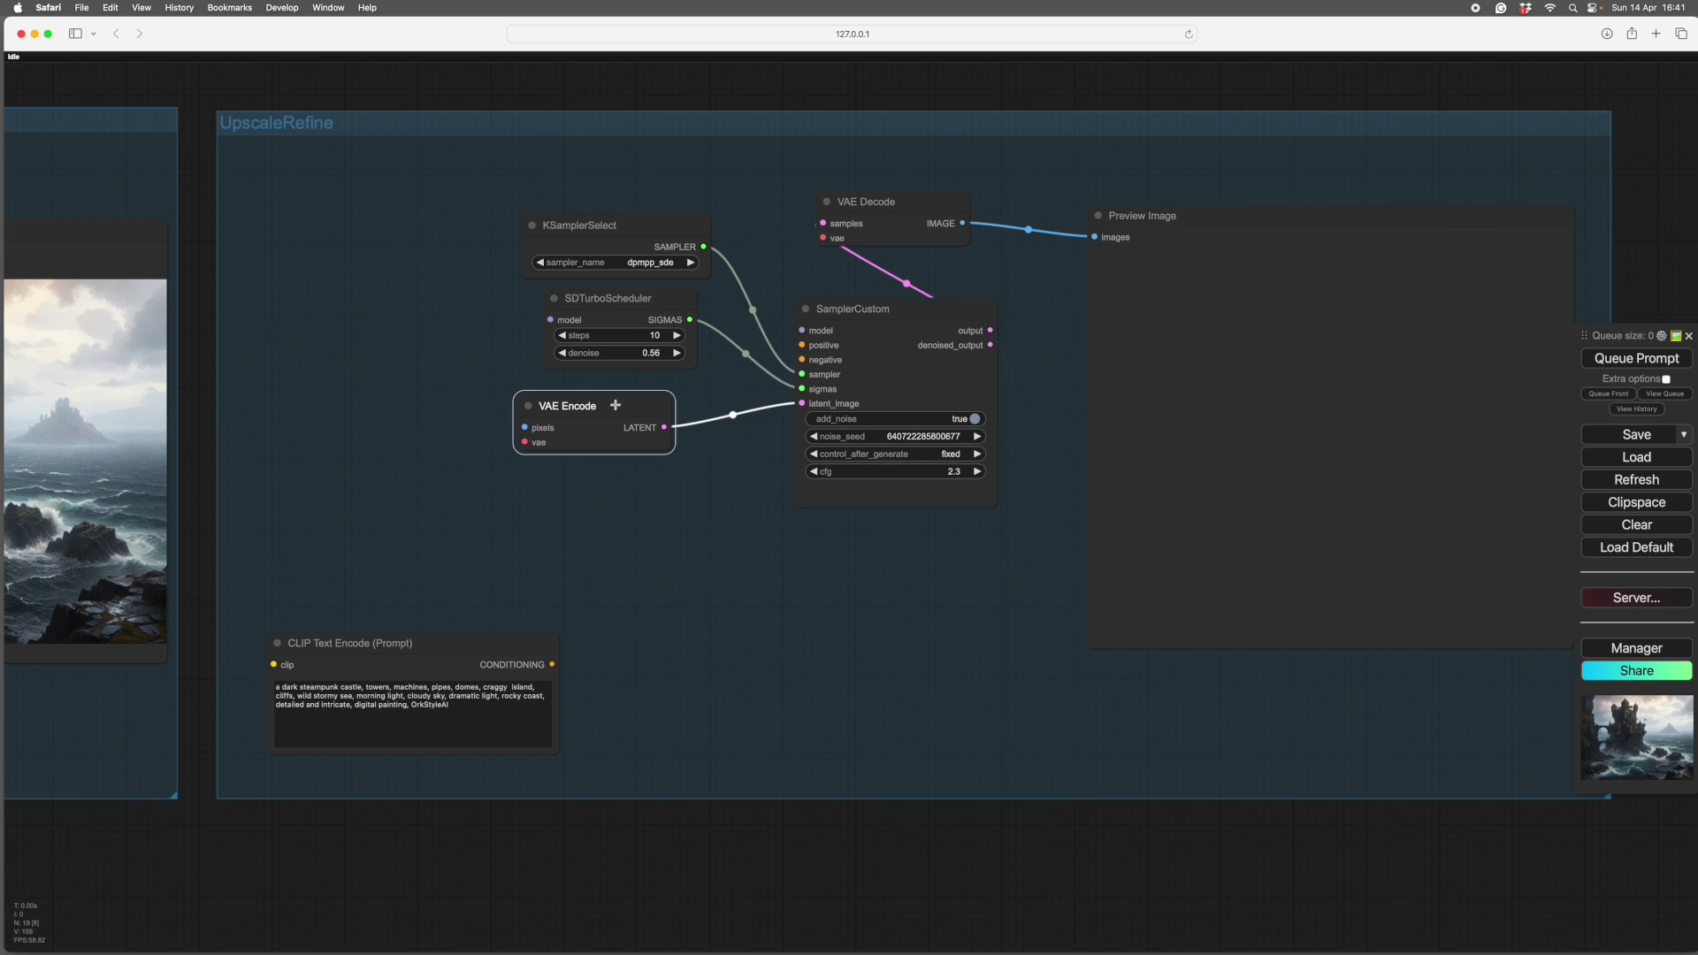
double_click(869, 221)
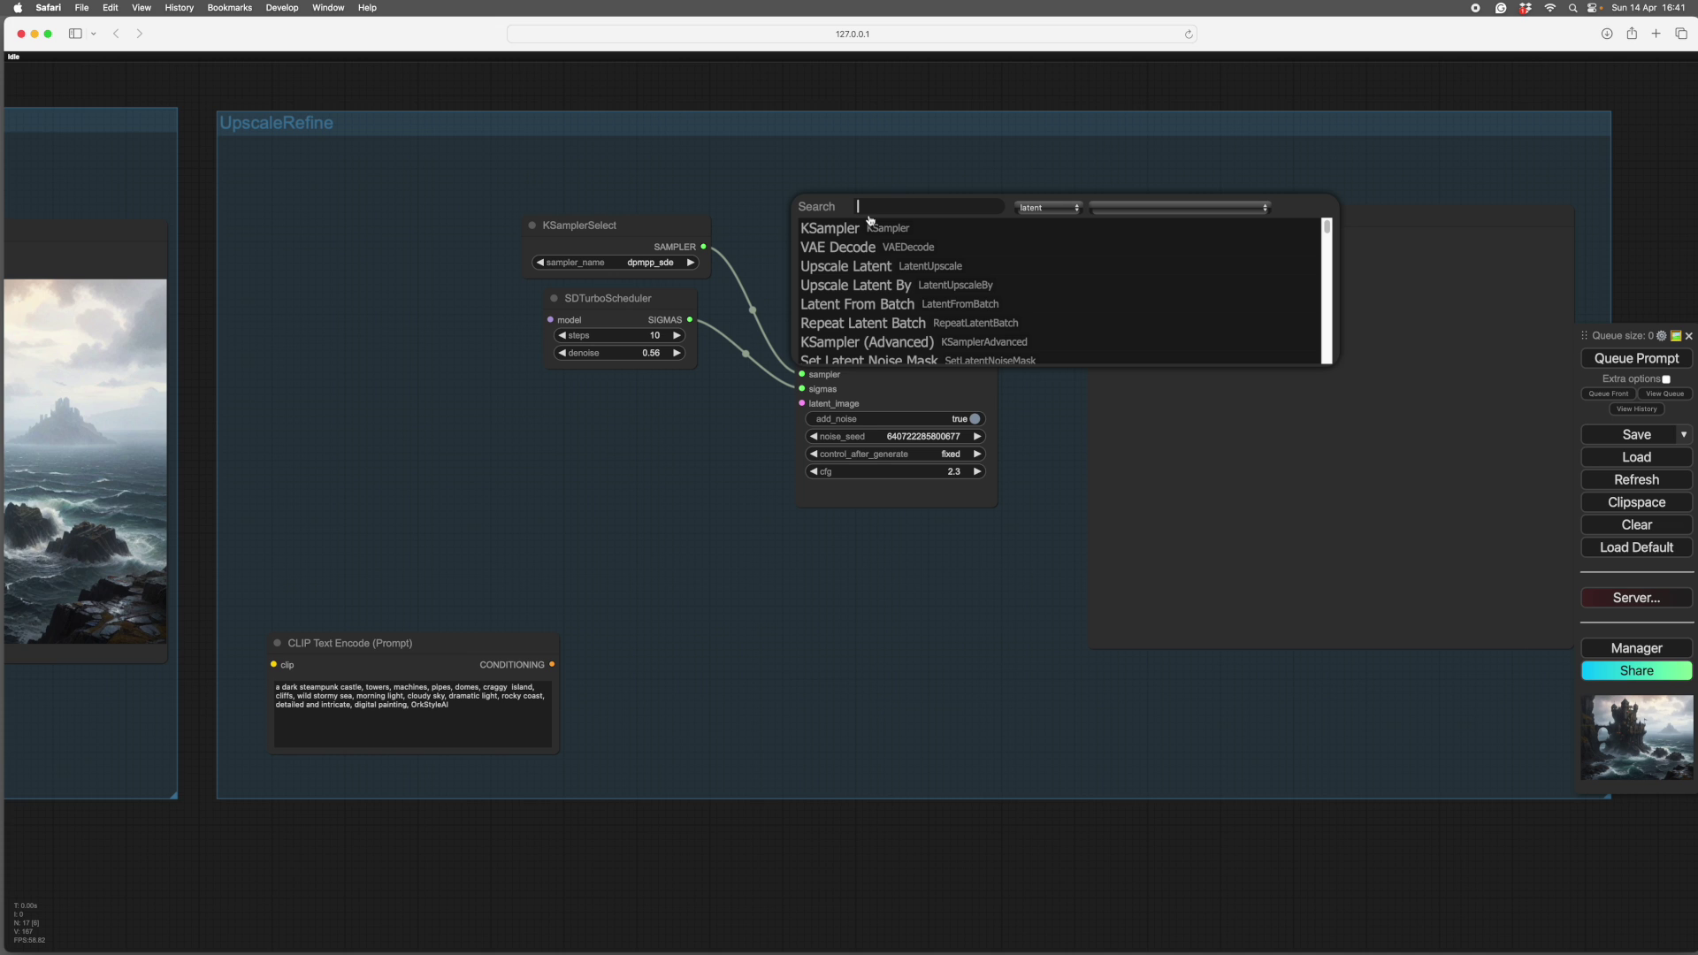
text(VAE)
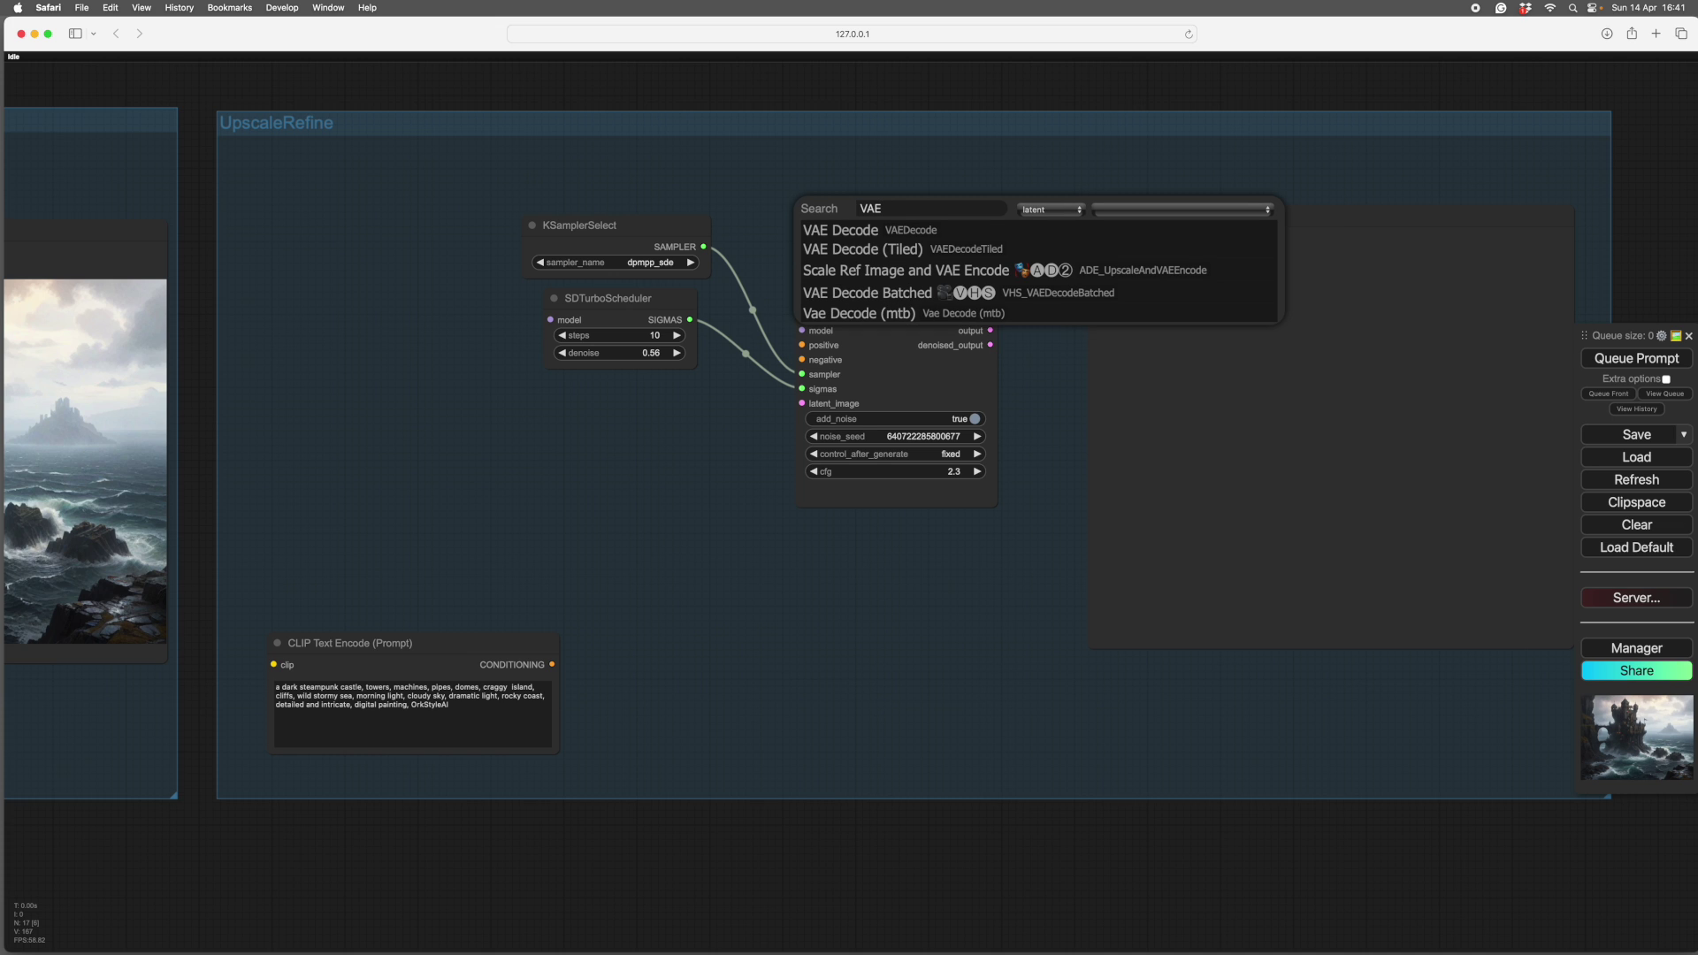
key(Down)
key(Return)
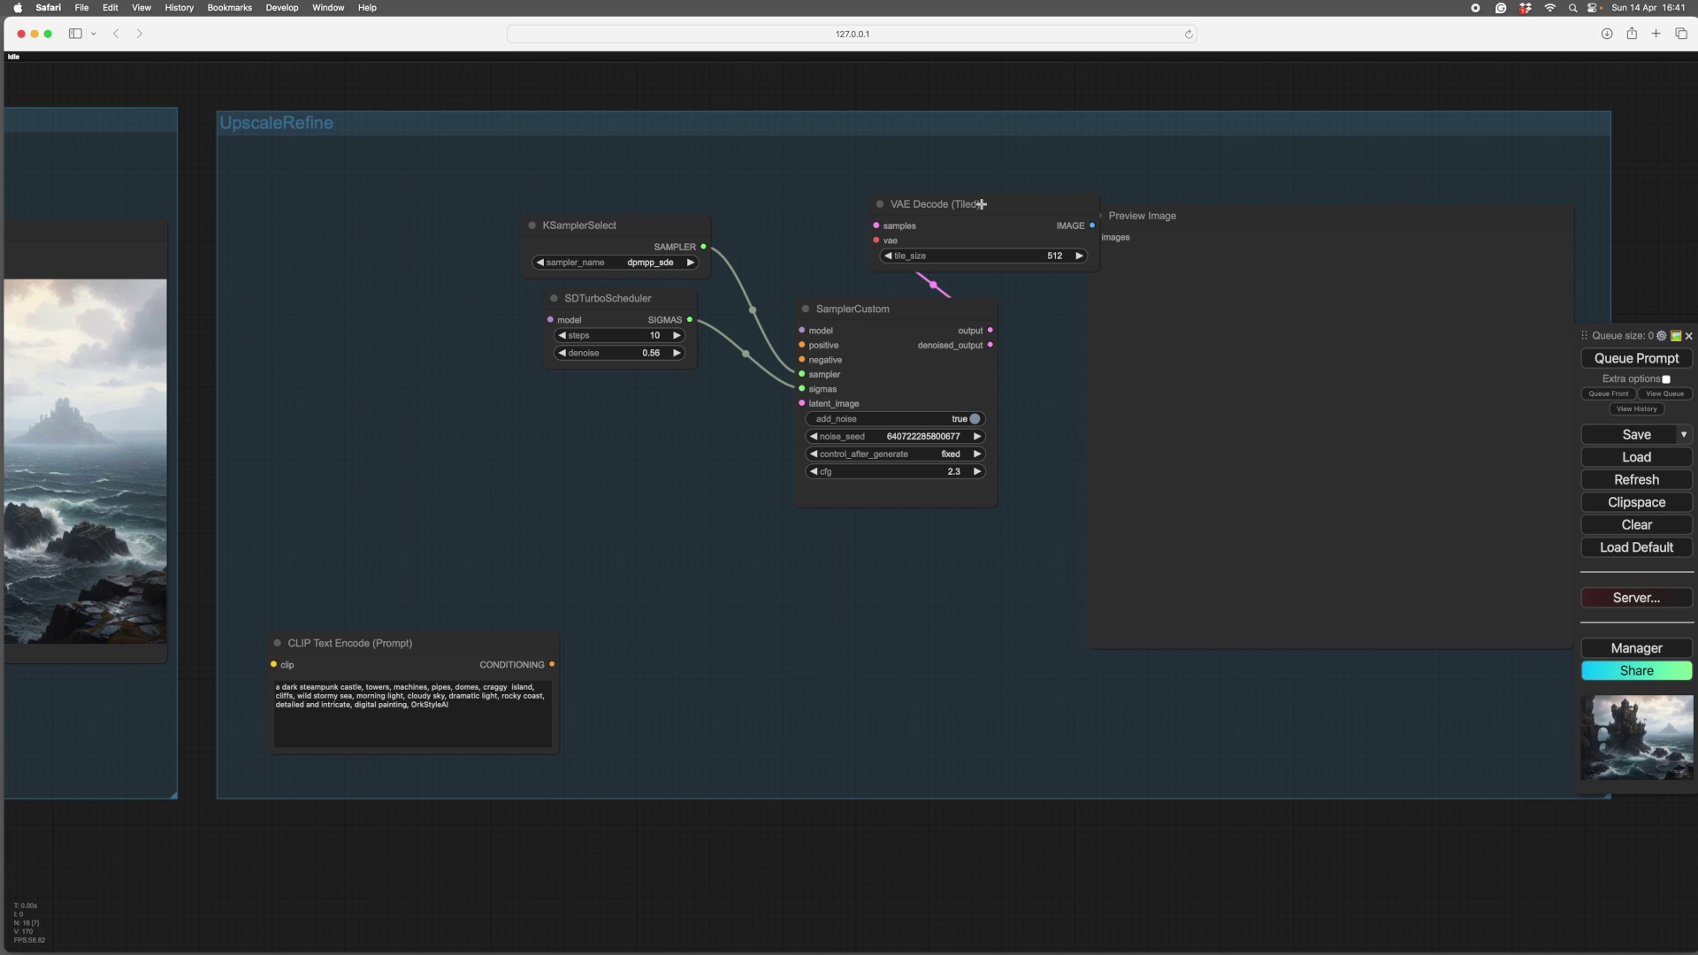
drag(944, 210, 1093, 239)
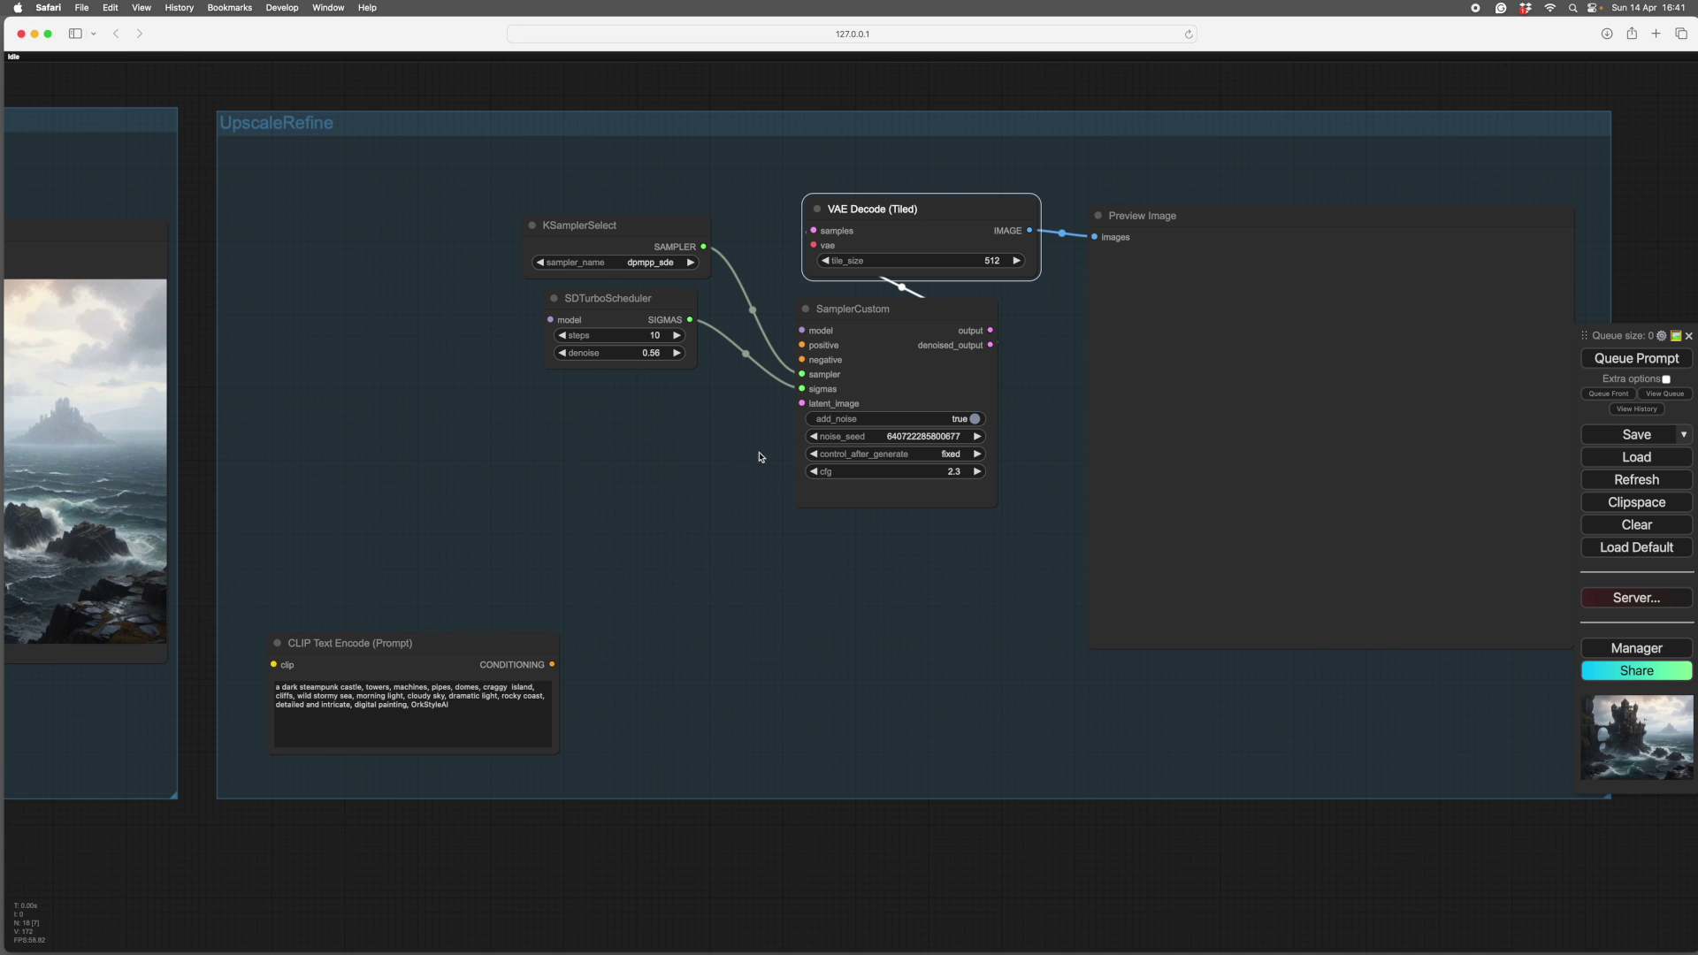
drag(802, 404, 536, 461)
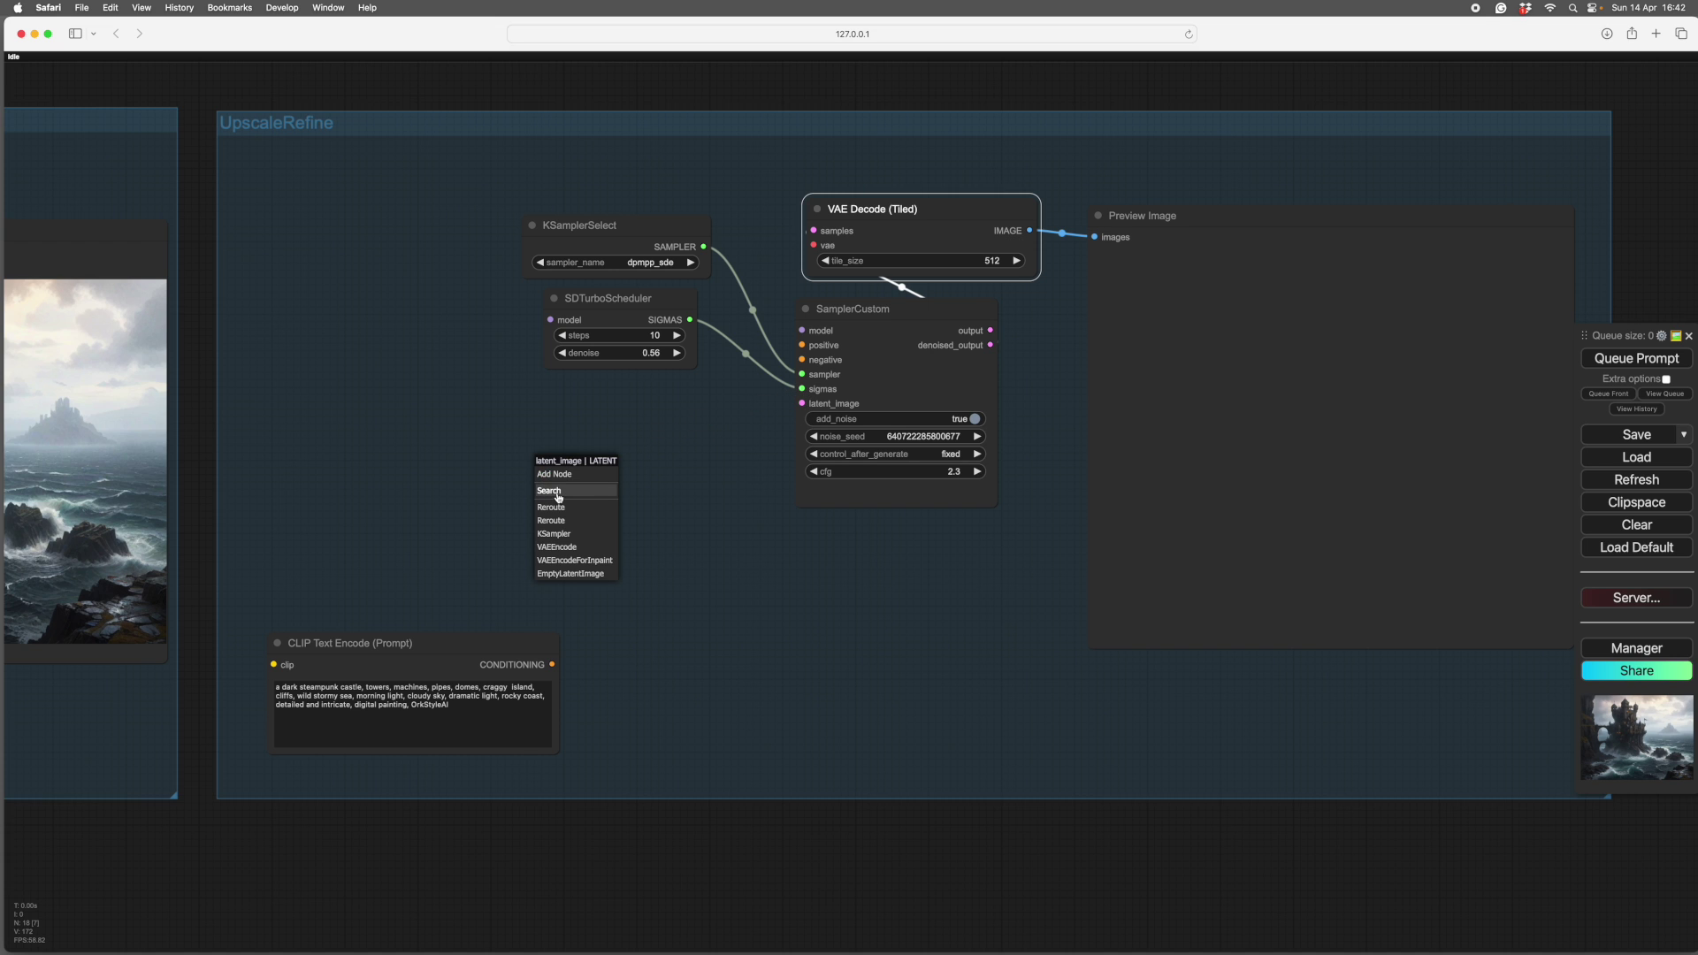
- Add a VAE Encode (Tiled) node, tile size 512, feeding SamplerCustom's latent_image input
click(563, 492)
text(VE)
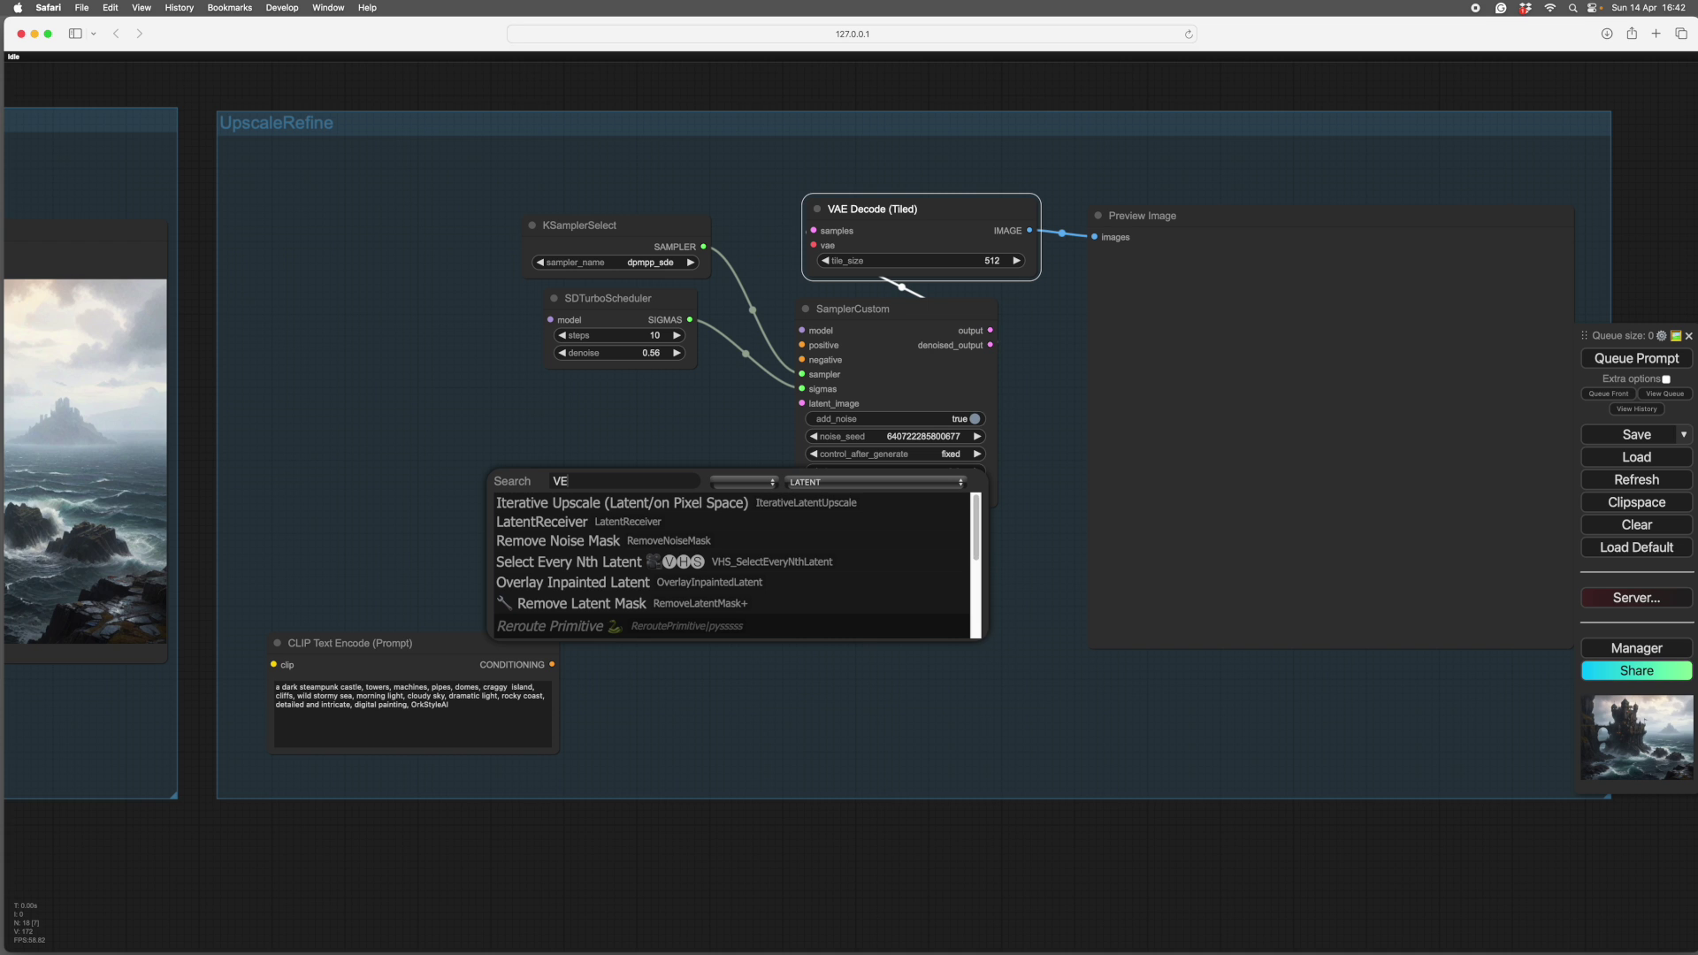
key(BackSpace)
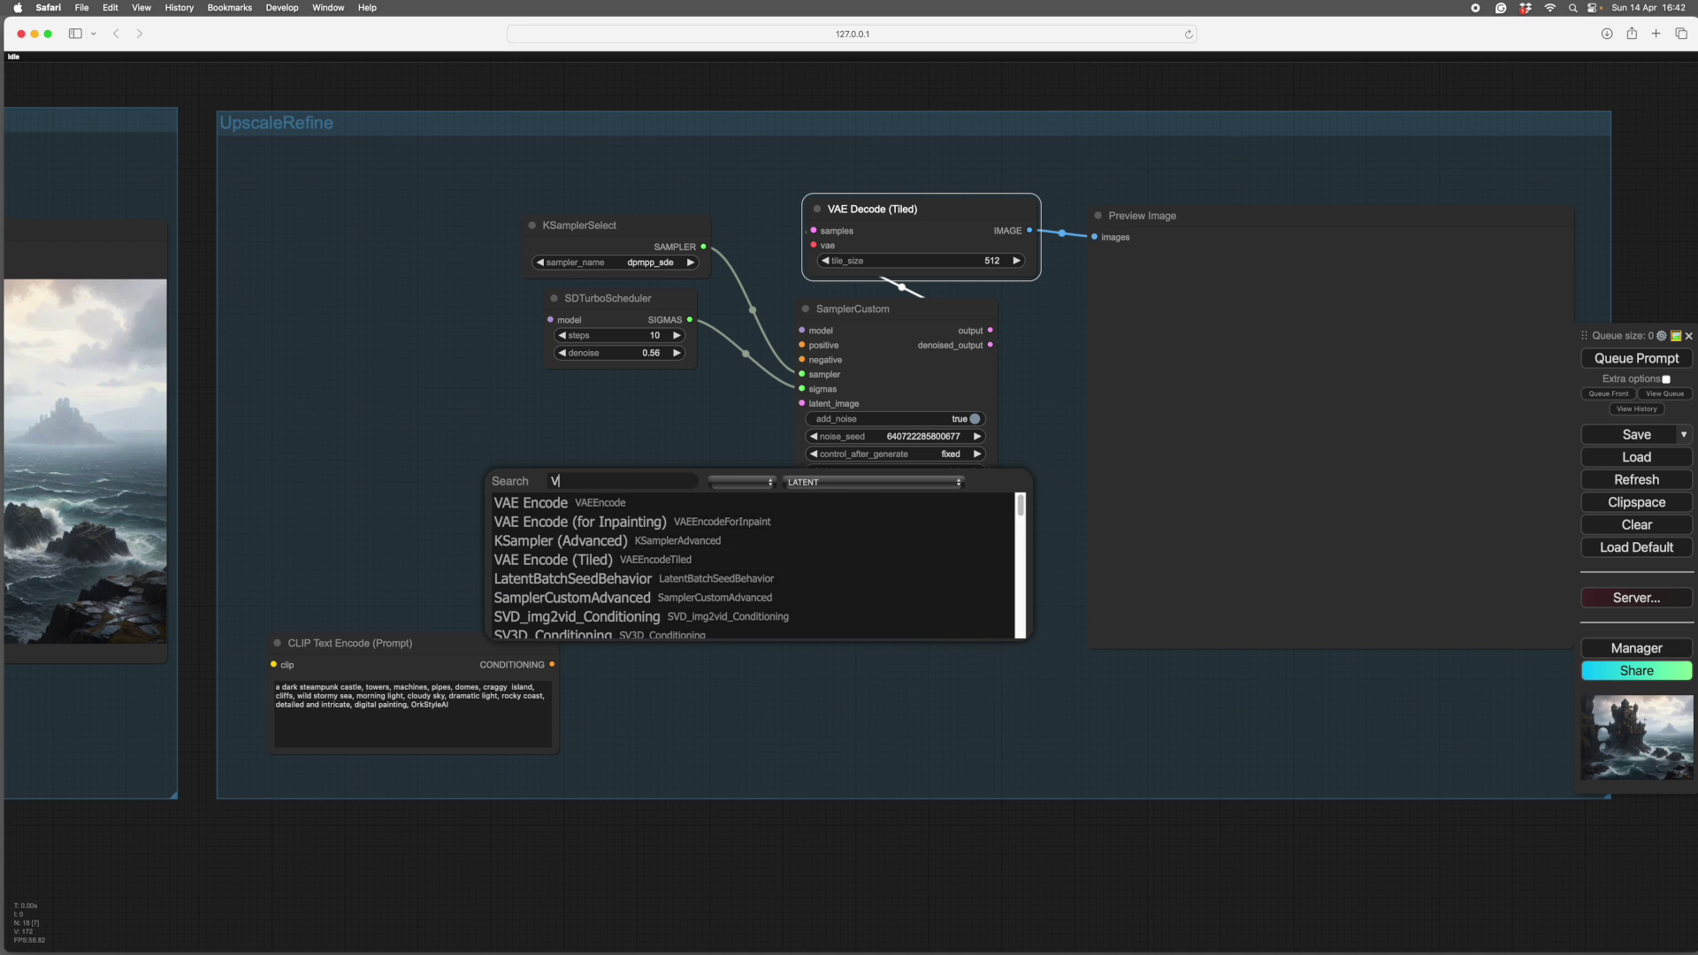
text(AE)
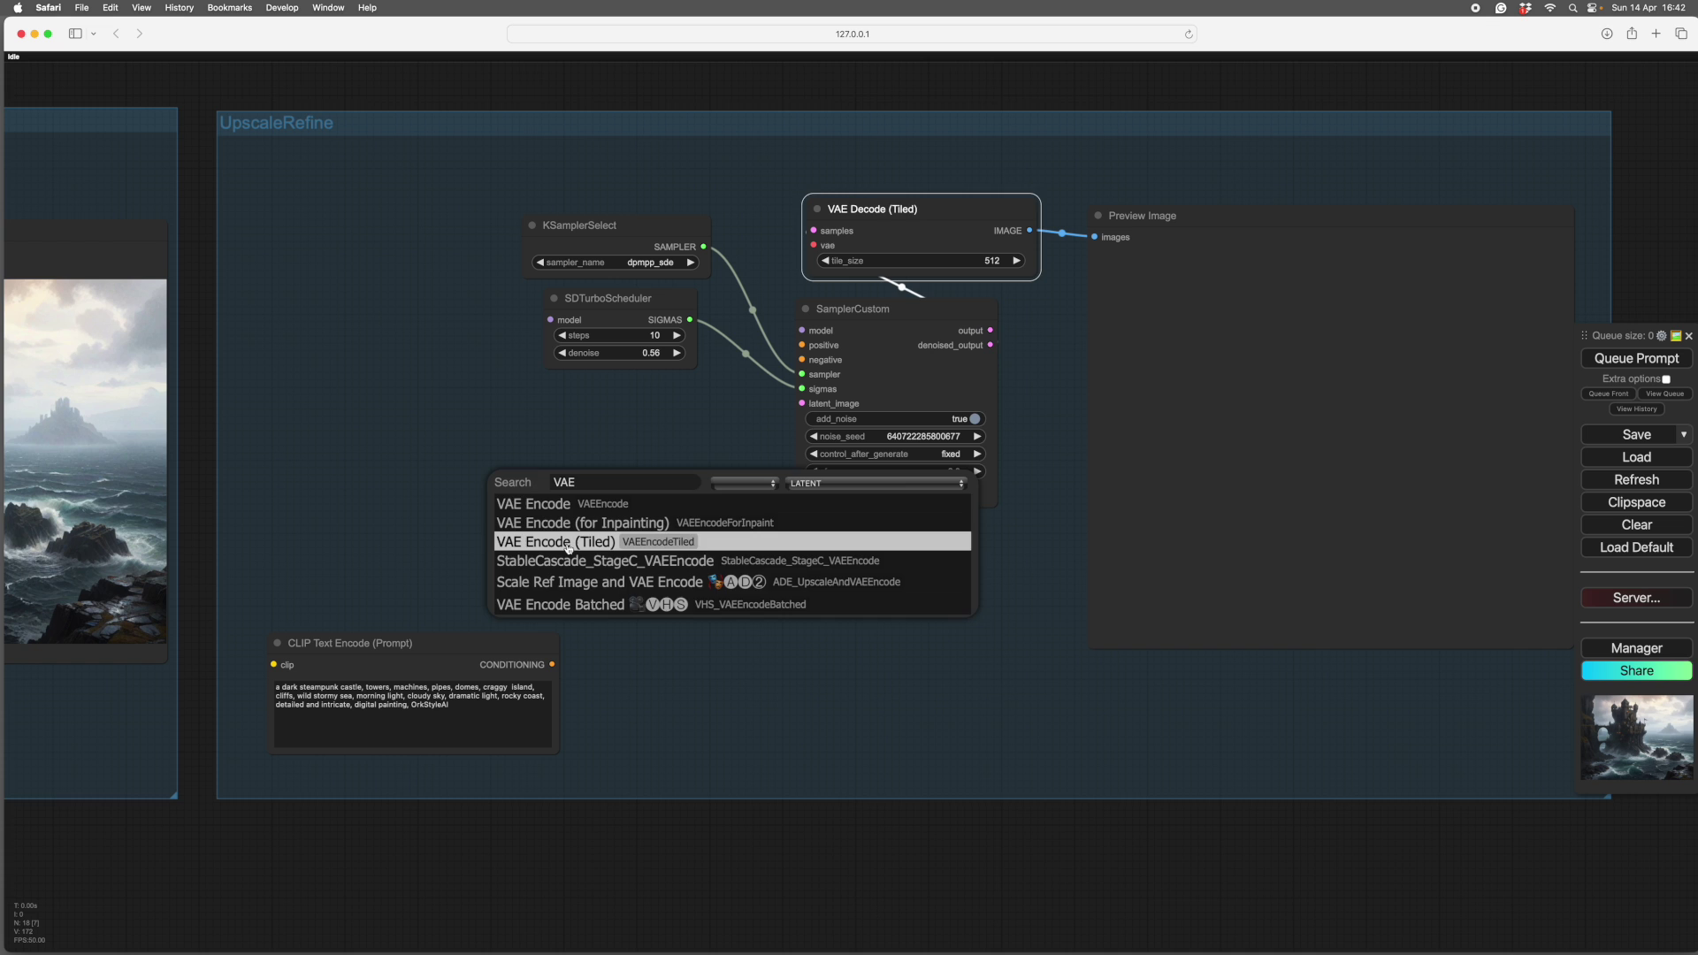
click(568, 544)
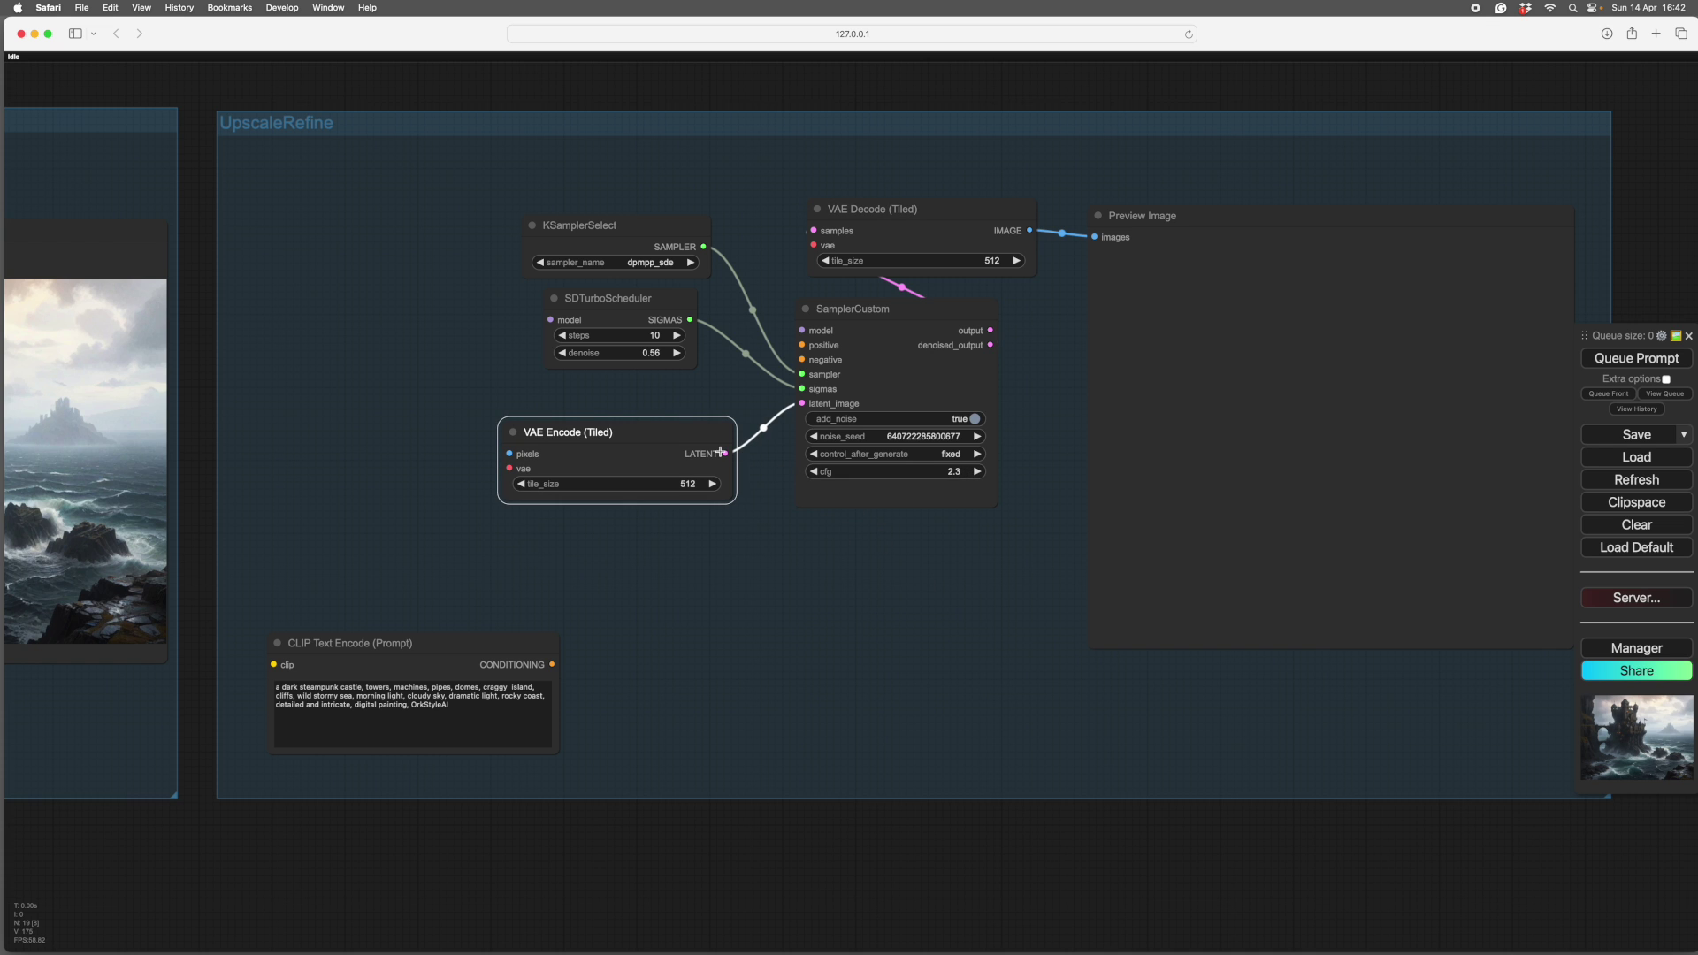
drag(685, 437, 691, 460)
- Nudge VAE Encode (Tiled), SamplerCustom and VAE Decode (Tiled) into tidy positions
scroll(1002, 598, down, 4)
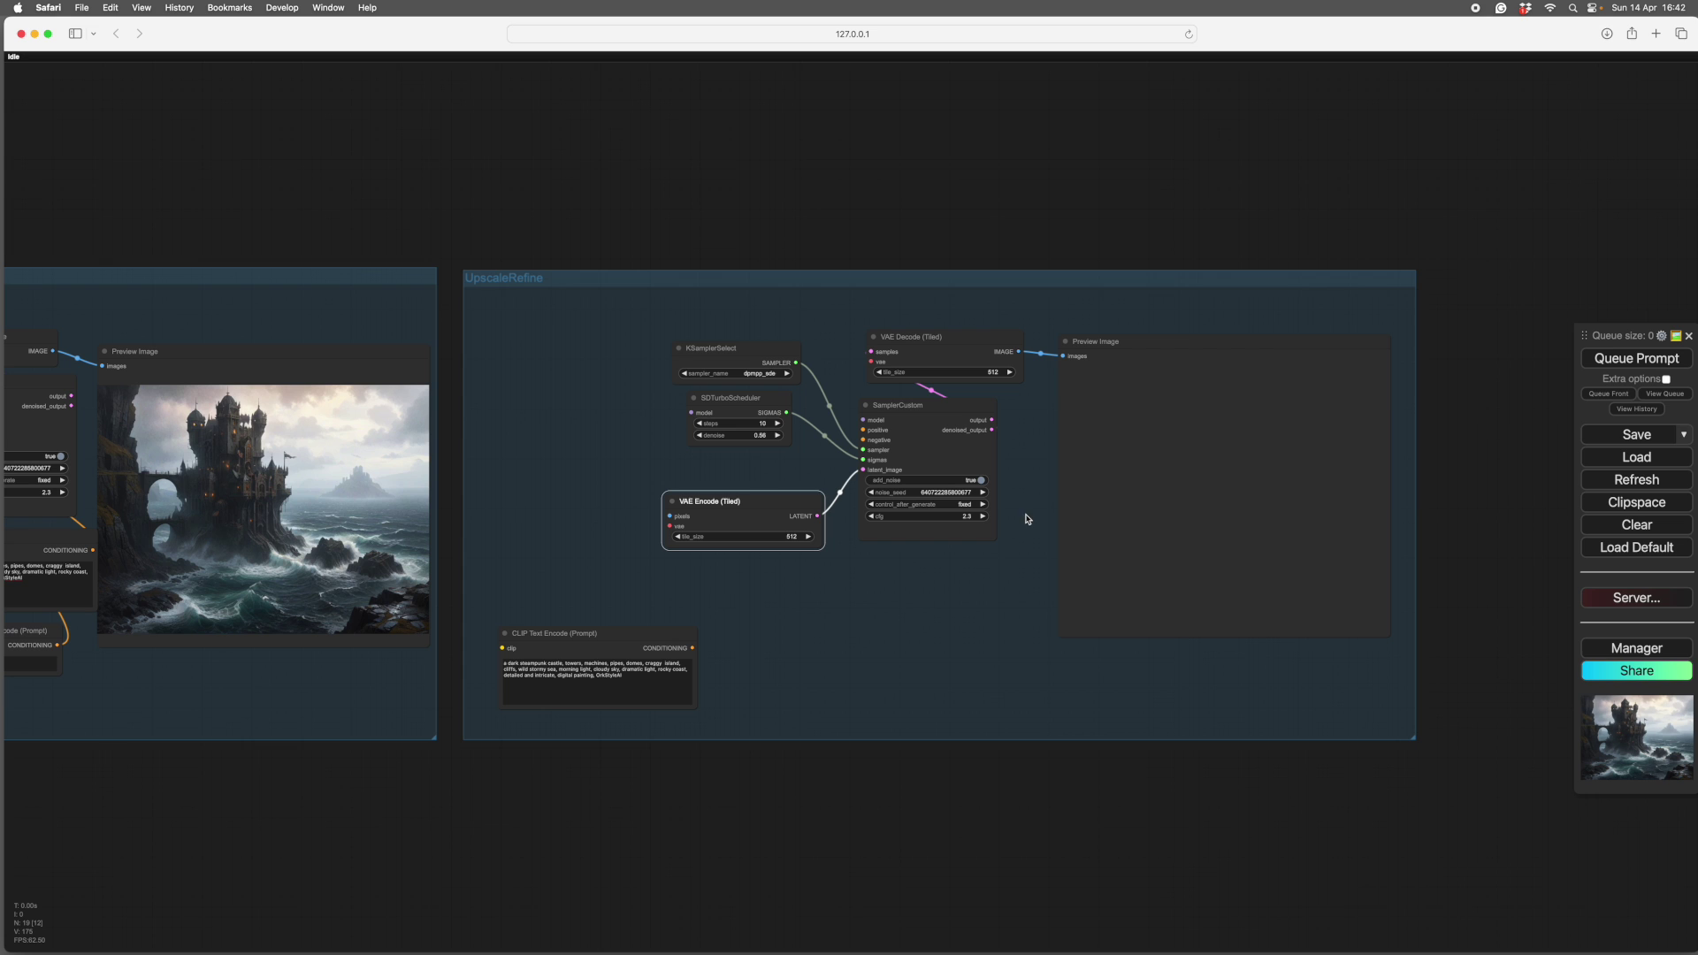
drag(930, 624, 933, 638)
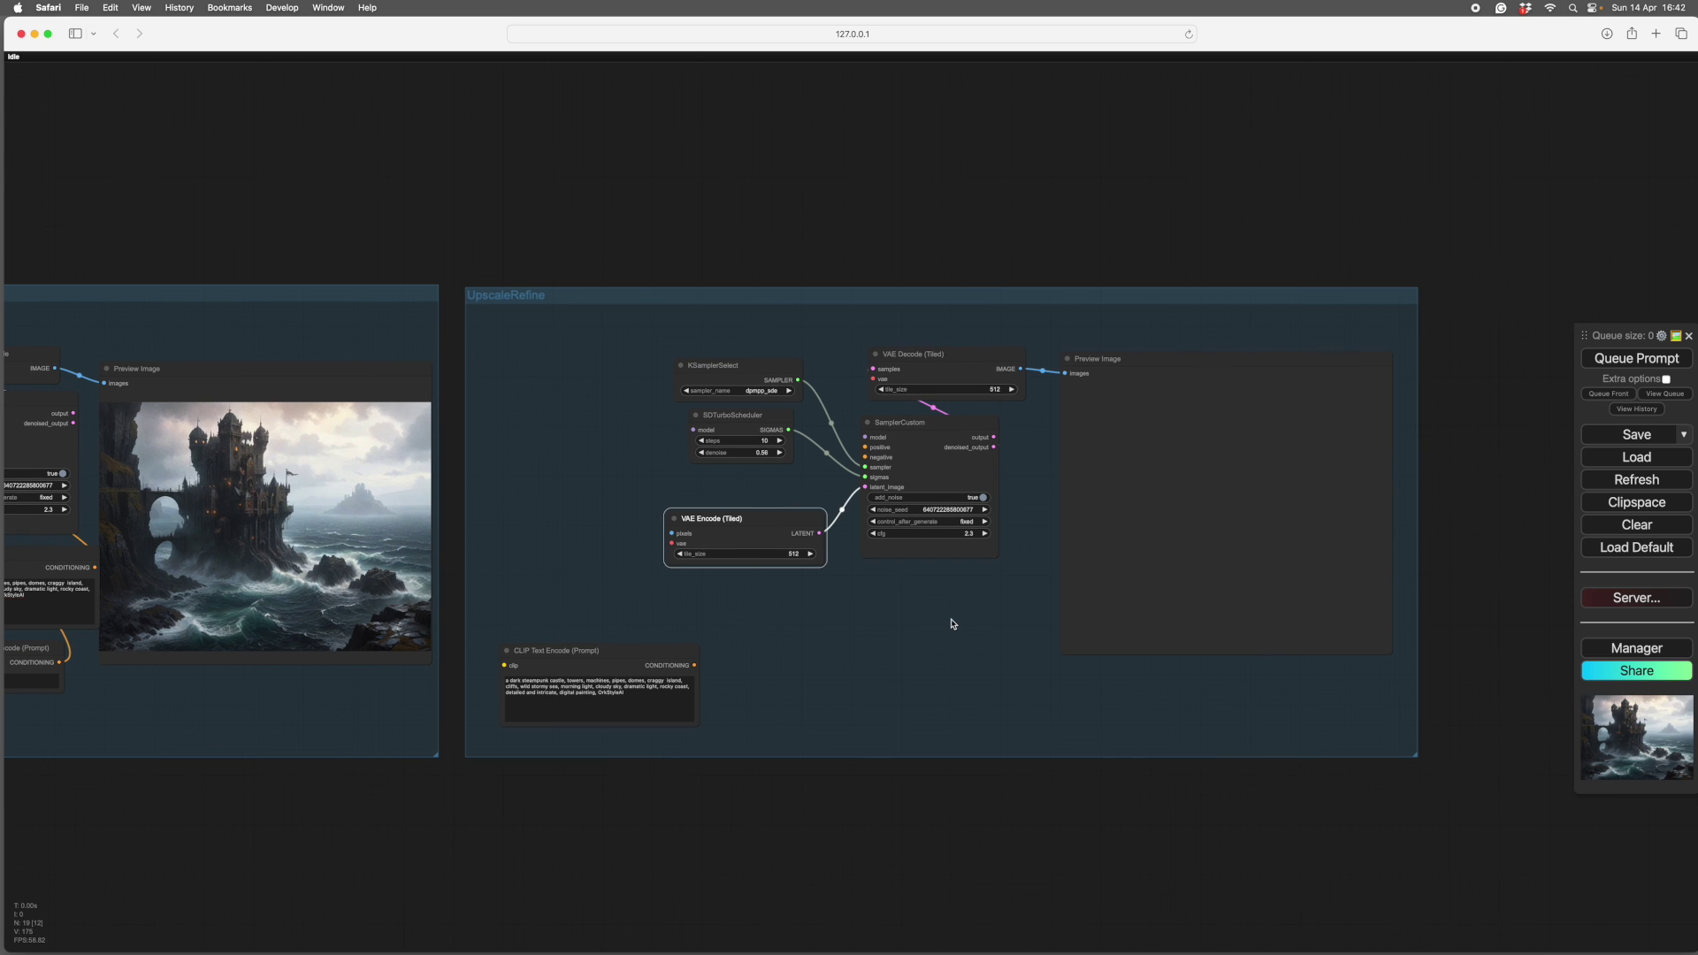
drag(913, 610, 944, 641)
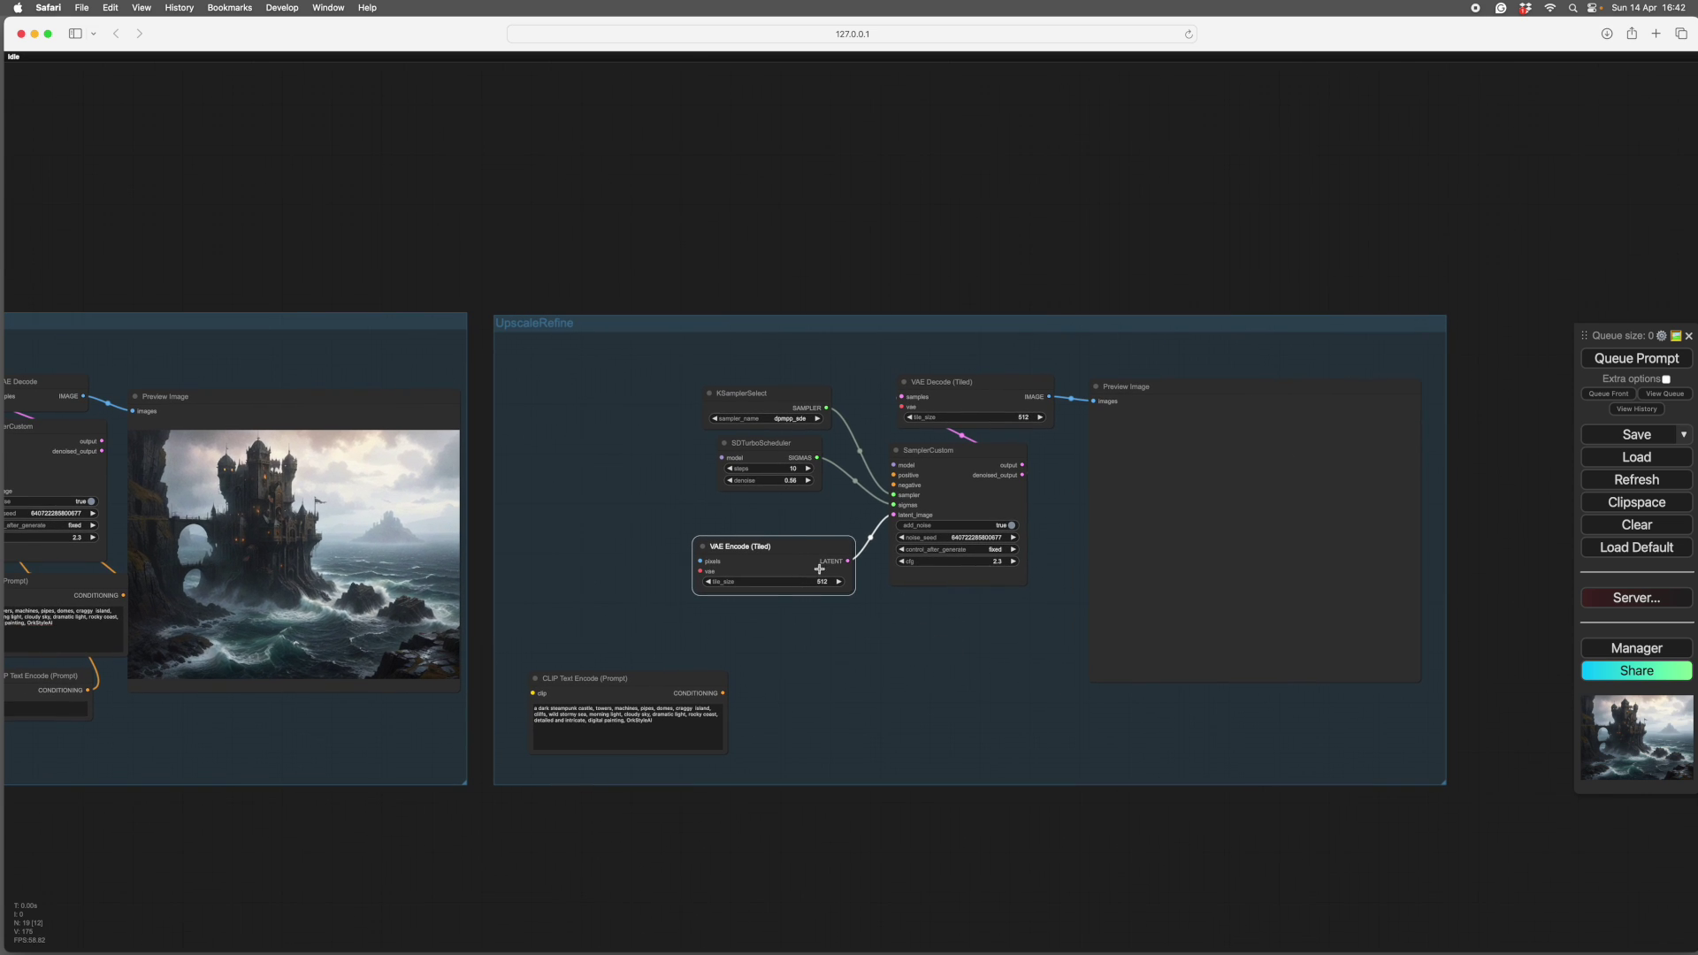
drag(785, 541, 788, 538)
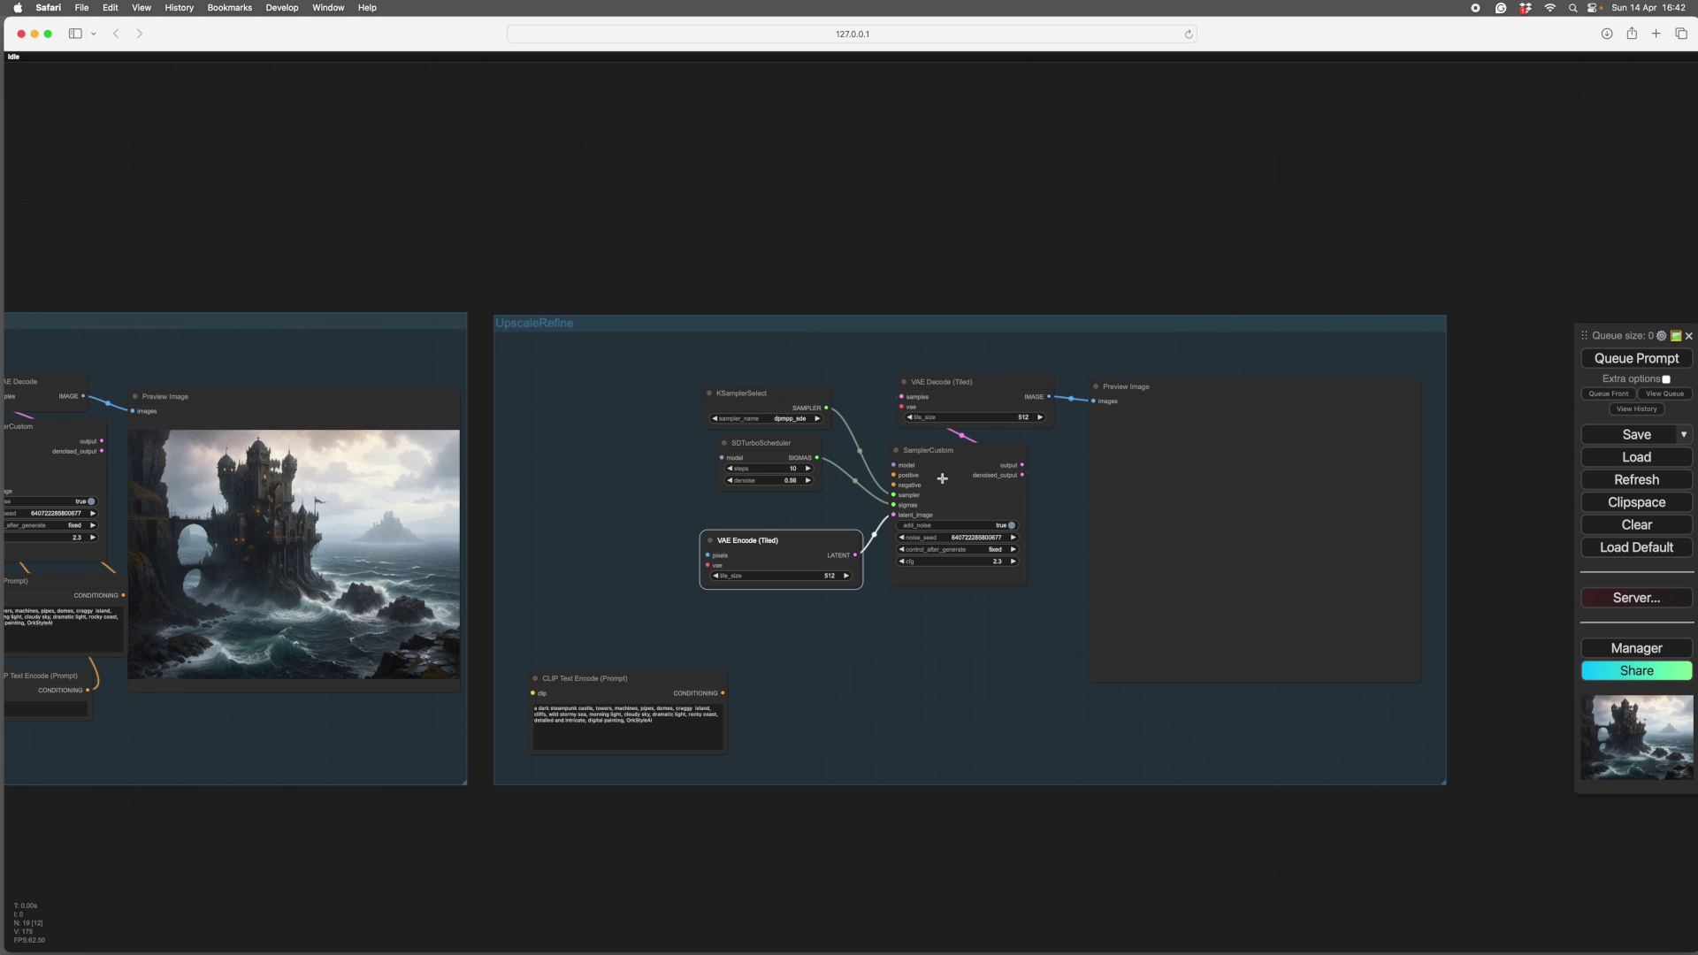
drag(958, 453, 963, 459)
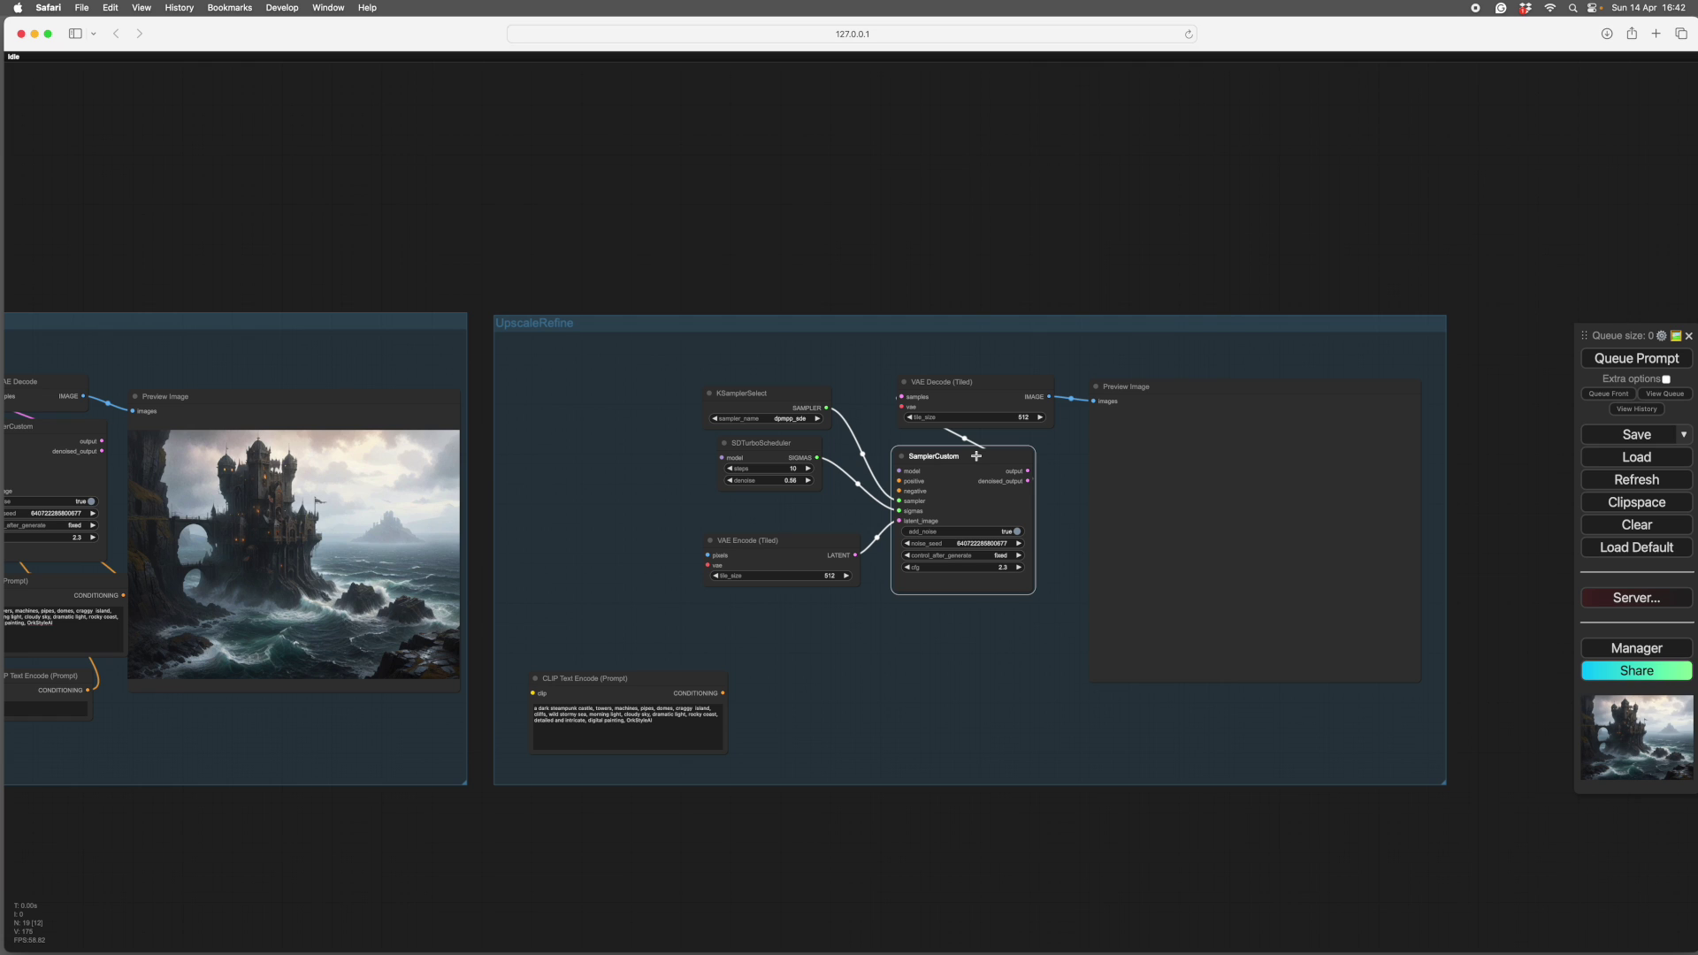
drag(992, 387, 984, 390)
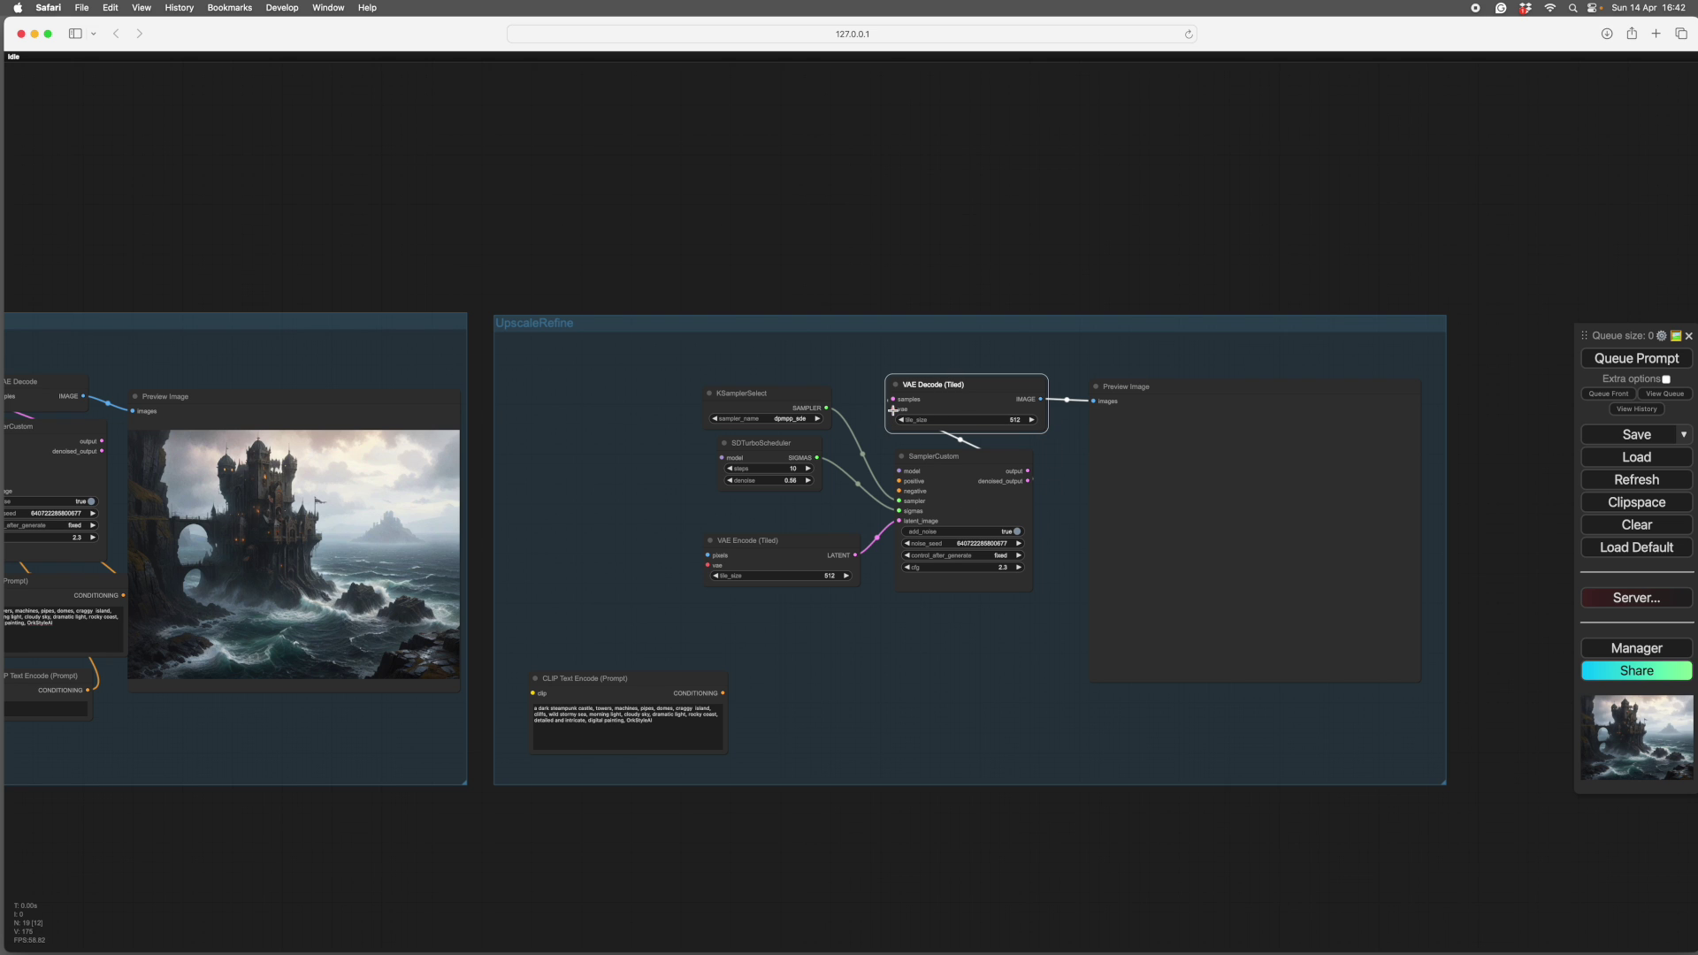
- Pan the canvas to show the first group beside UpscaleRefine
drag(875, 666, 1149, 699)
drag(889, 579, 701, 568)
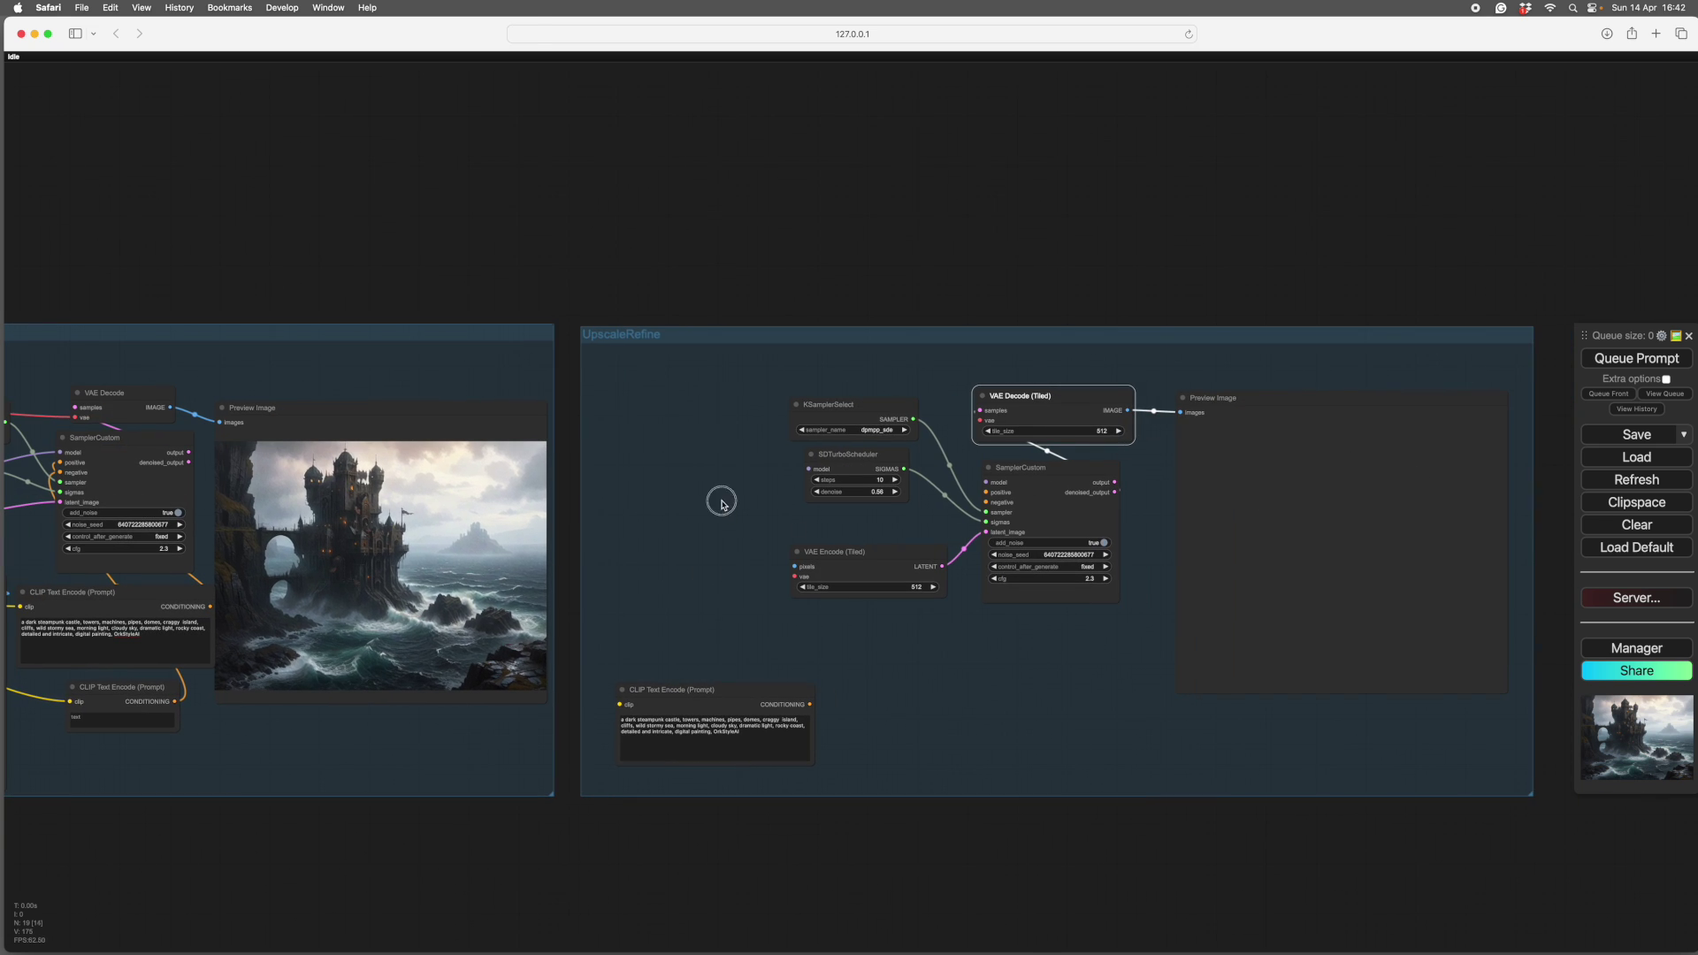
drag(716, 496, 900, 463)
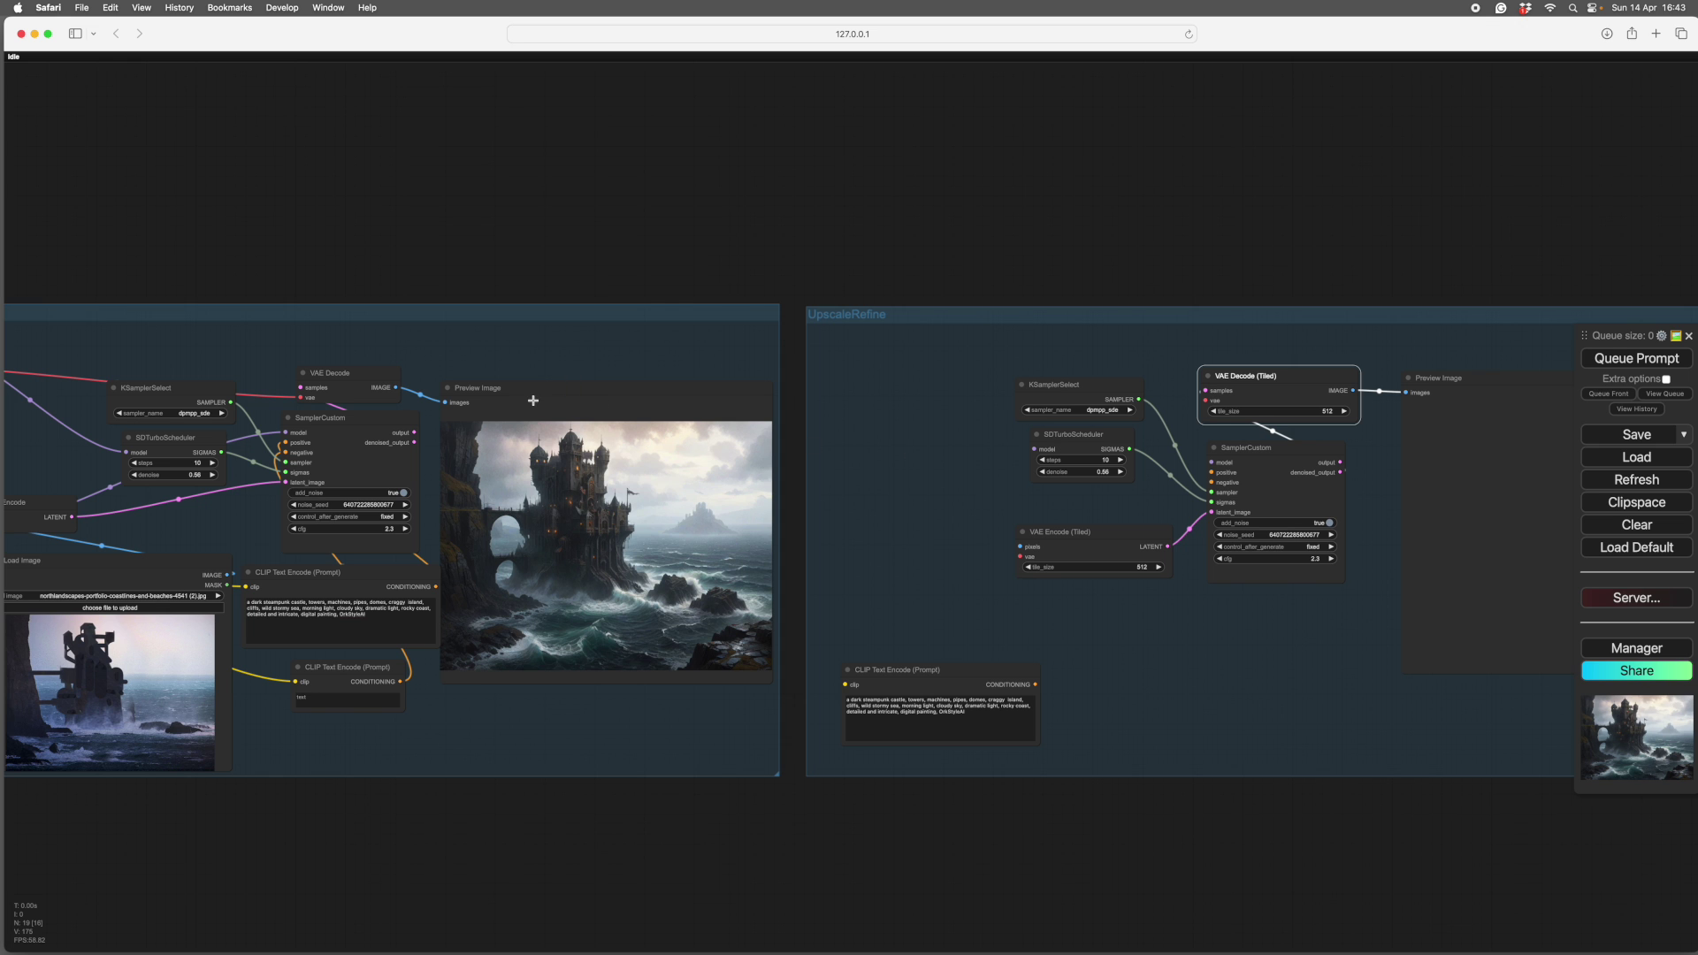
- Route the Load Checkpoint's MODEL and VAE outputs into reroute points above the first group
drag(515, 343, 991, 453)
drag(705, 451, 895, 503)
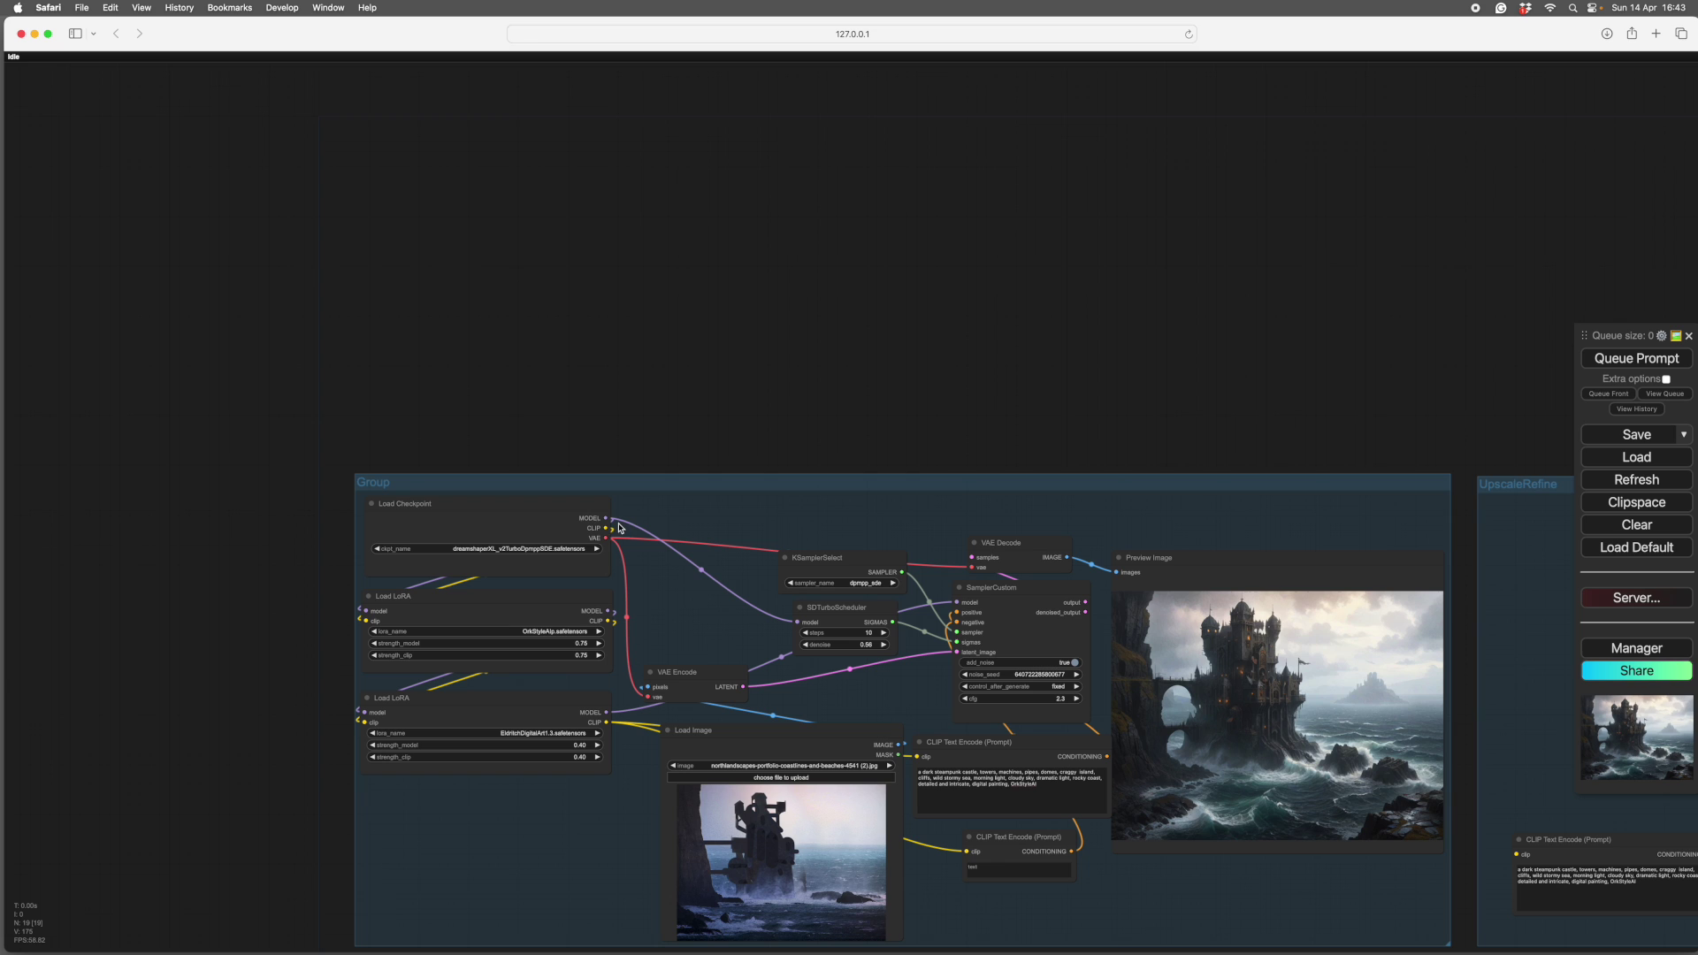
drag(606, 519, 832, 409)
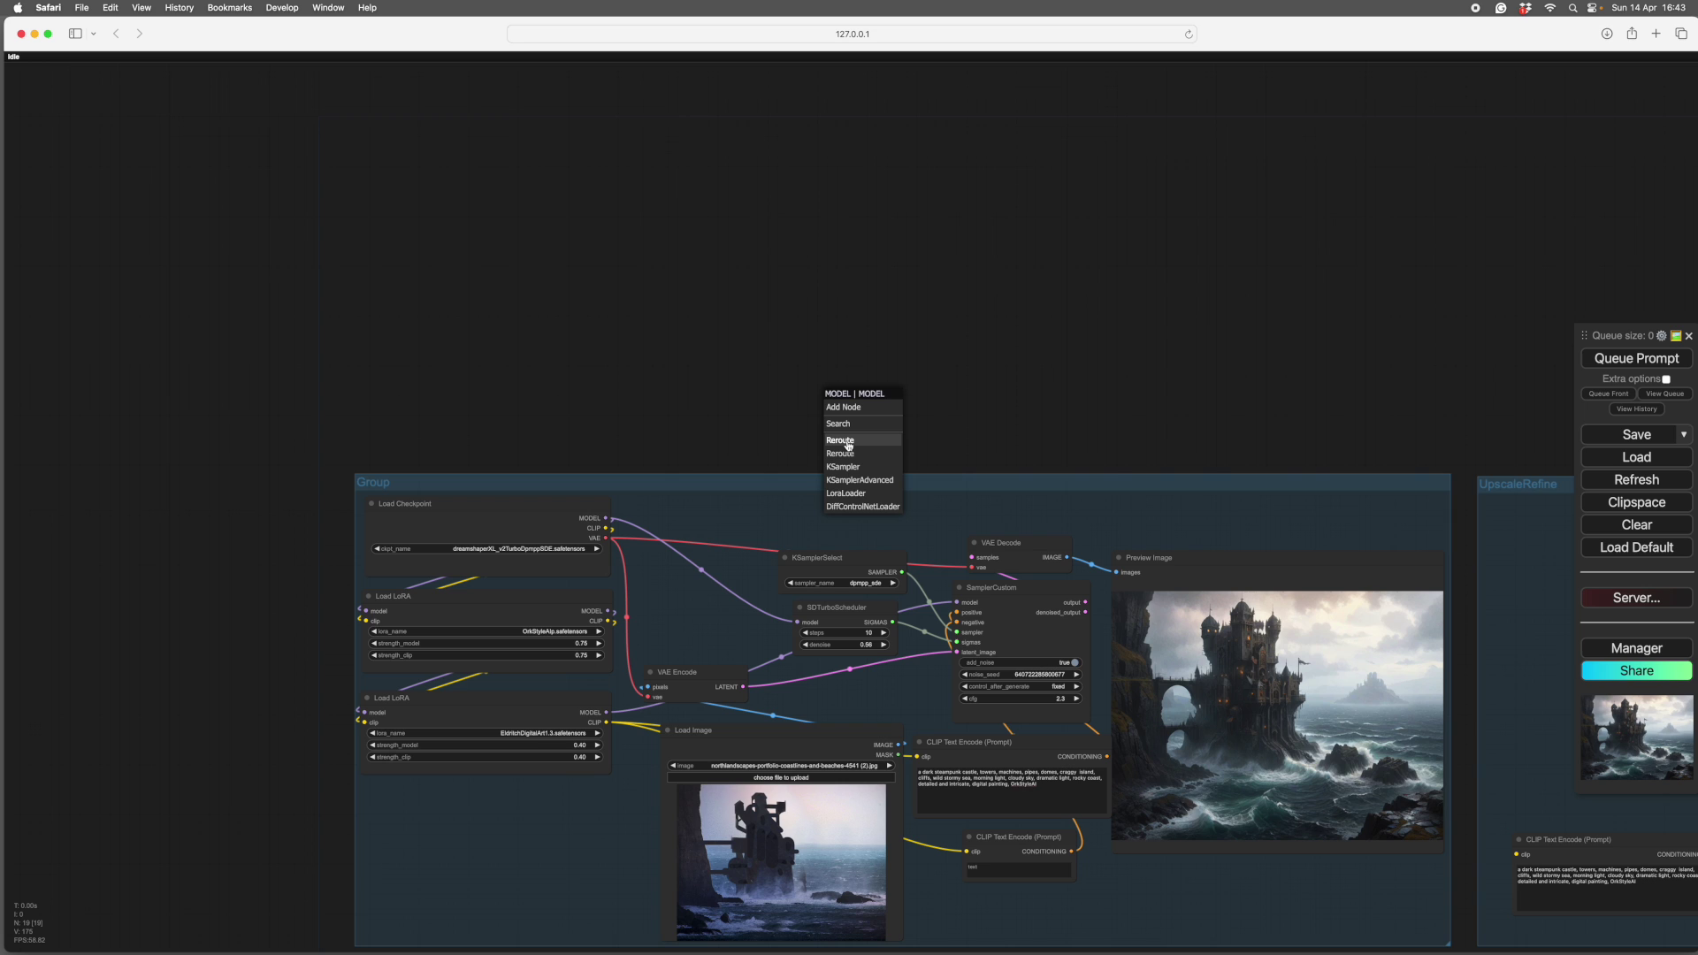
click(846, 440)
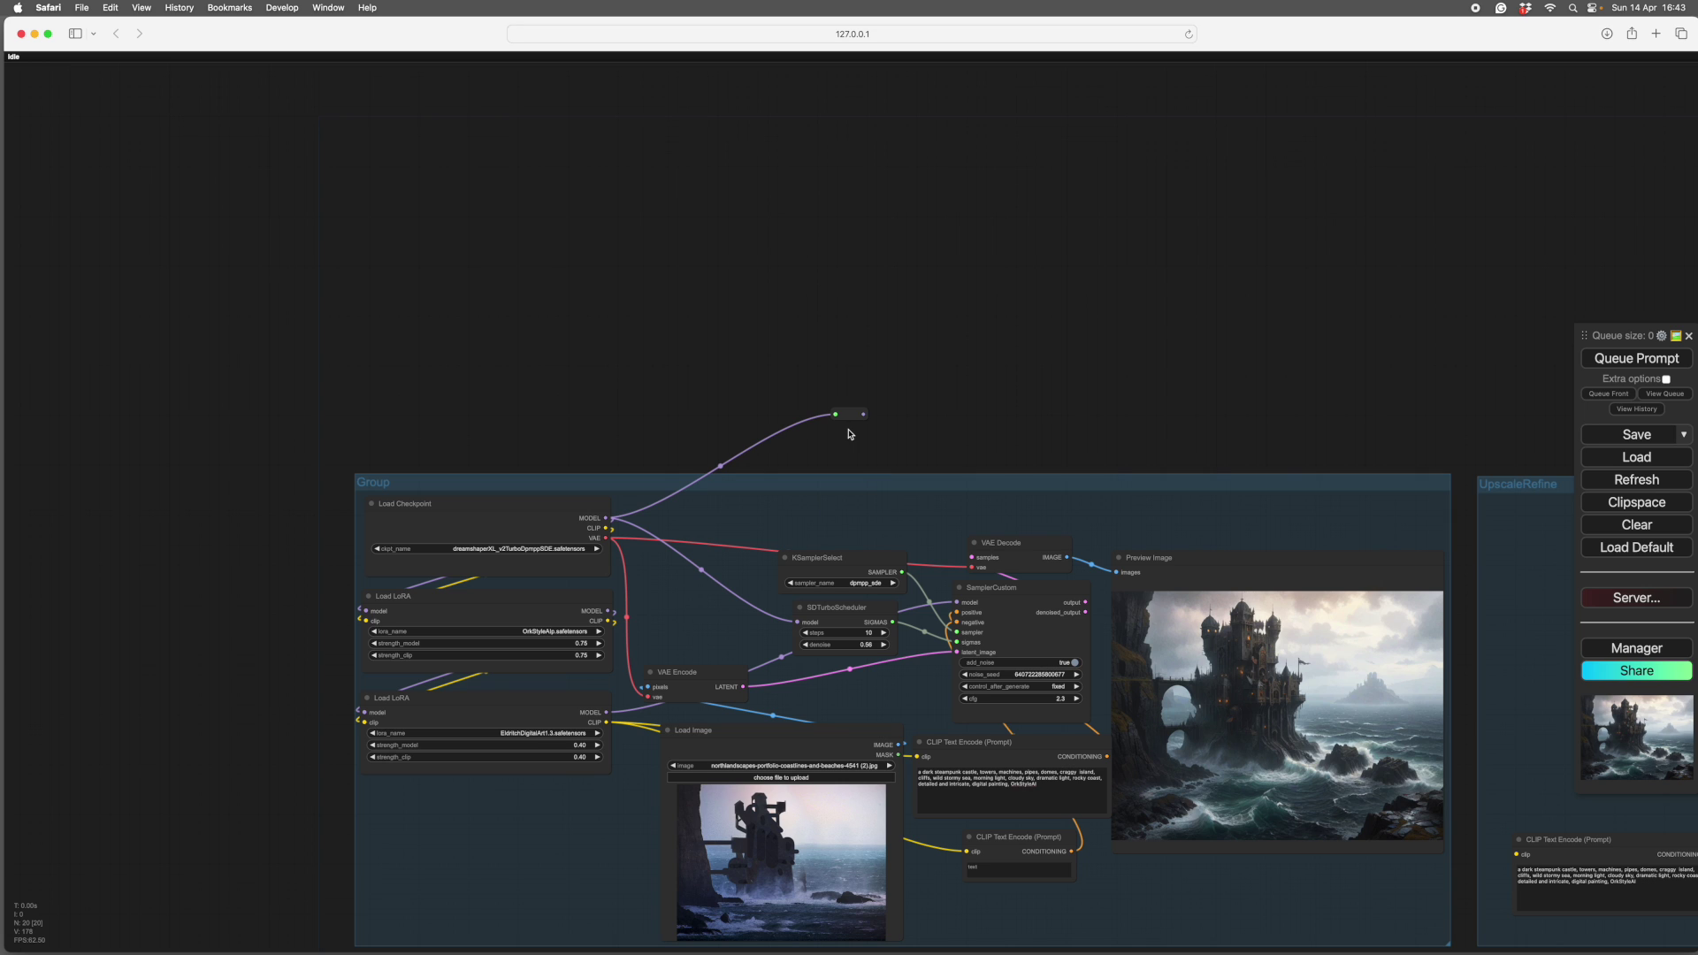
drag(849, 417, 835, 406)
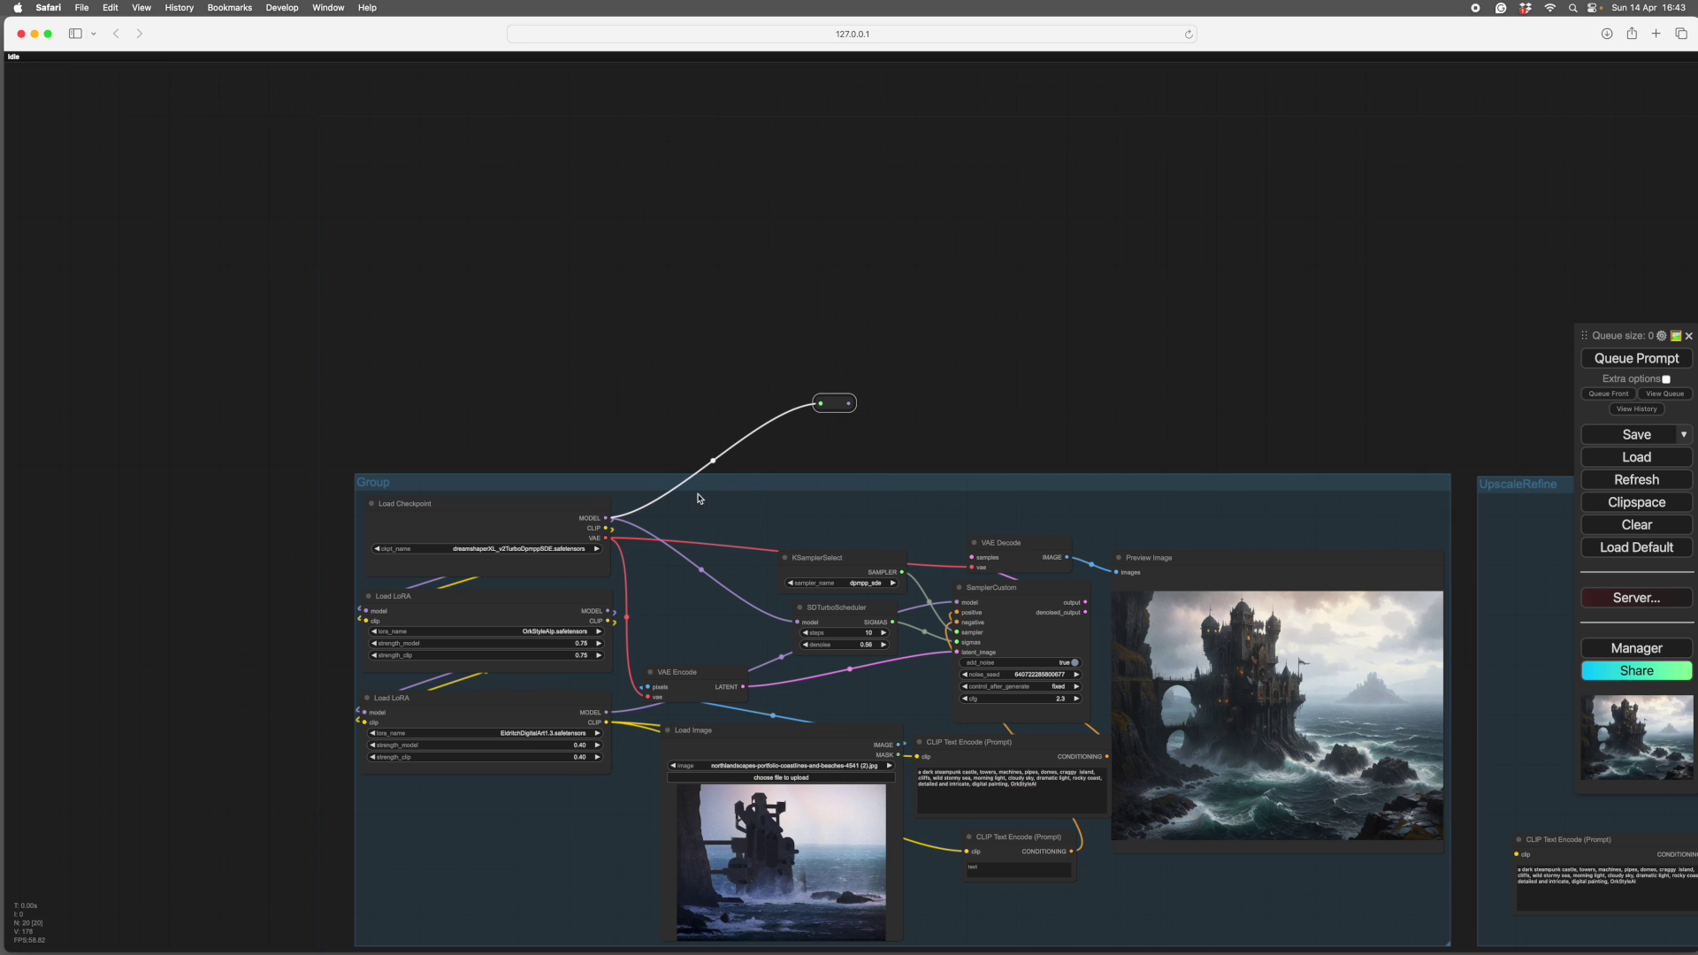
drag(608, 539, 919, 352)
click(821, 461)
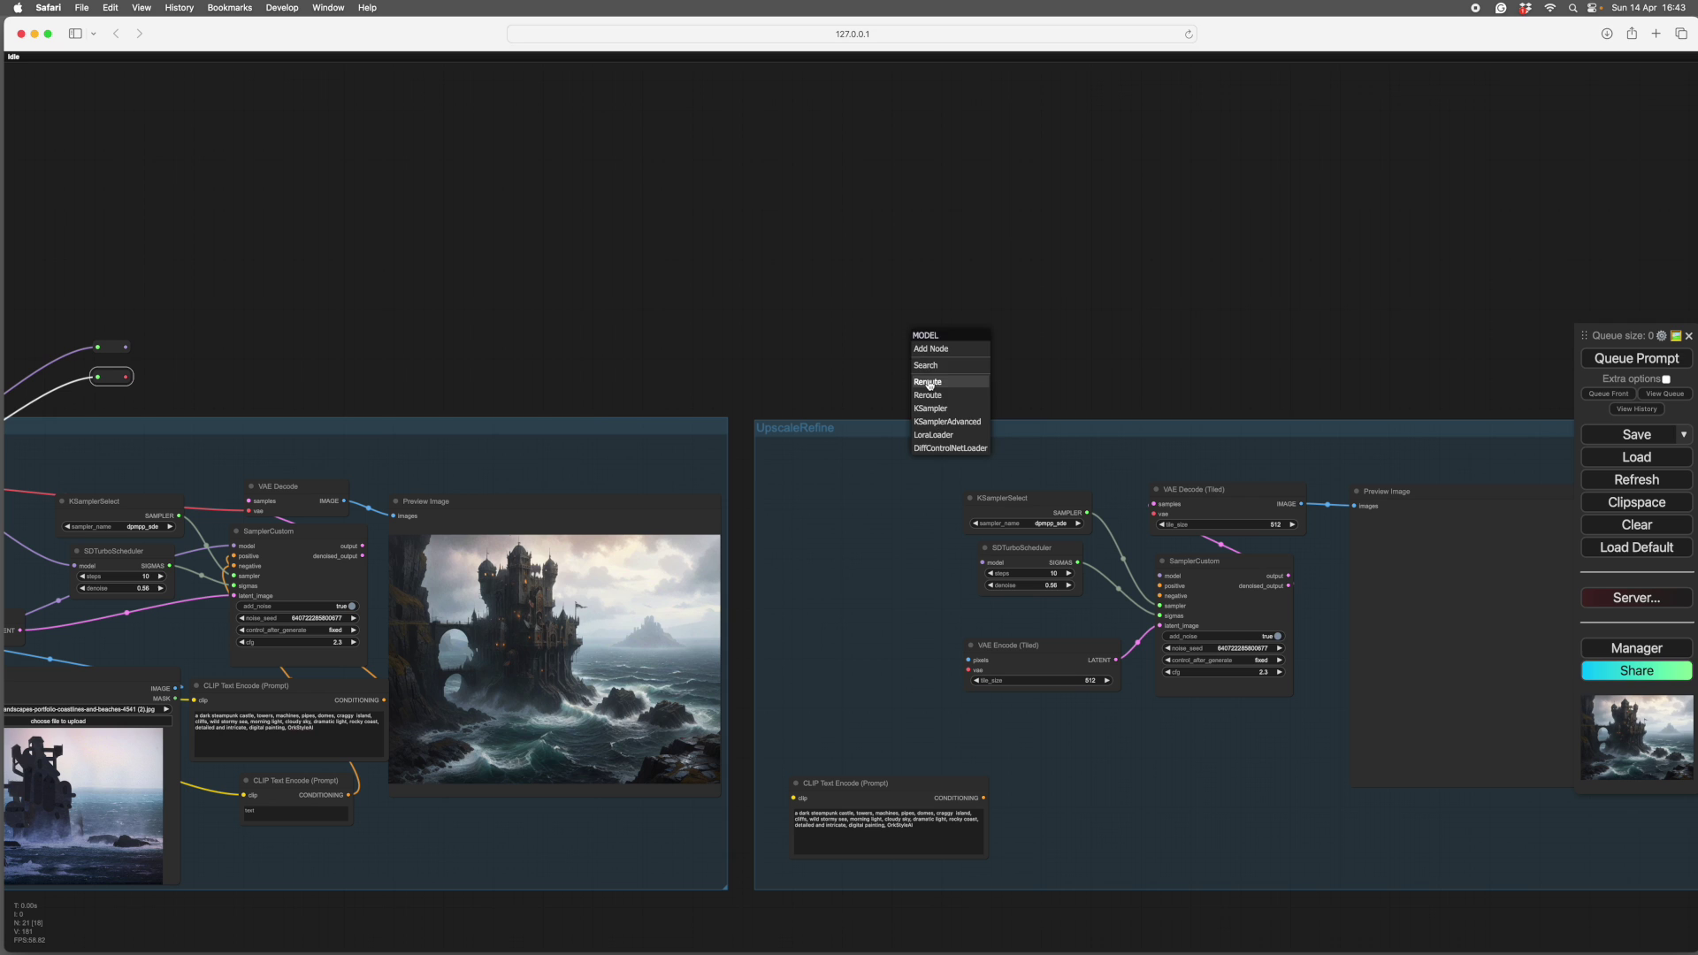
- Extend both reroutes over UpscaleRefine and wire them to VAE Decode (Tiled) and SDTurboScheduler
click(928, 381)
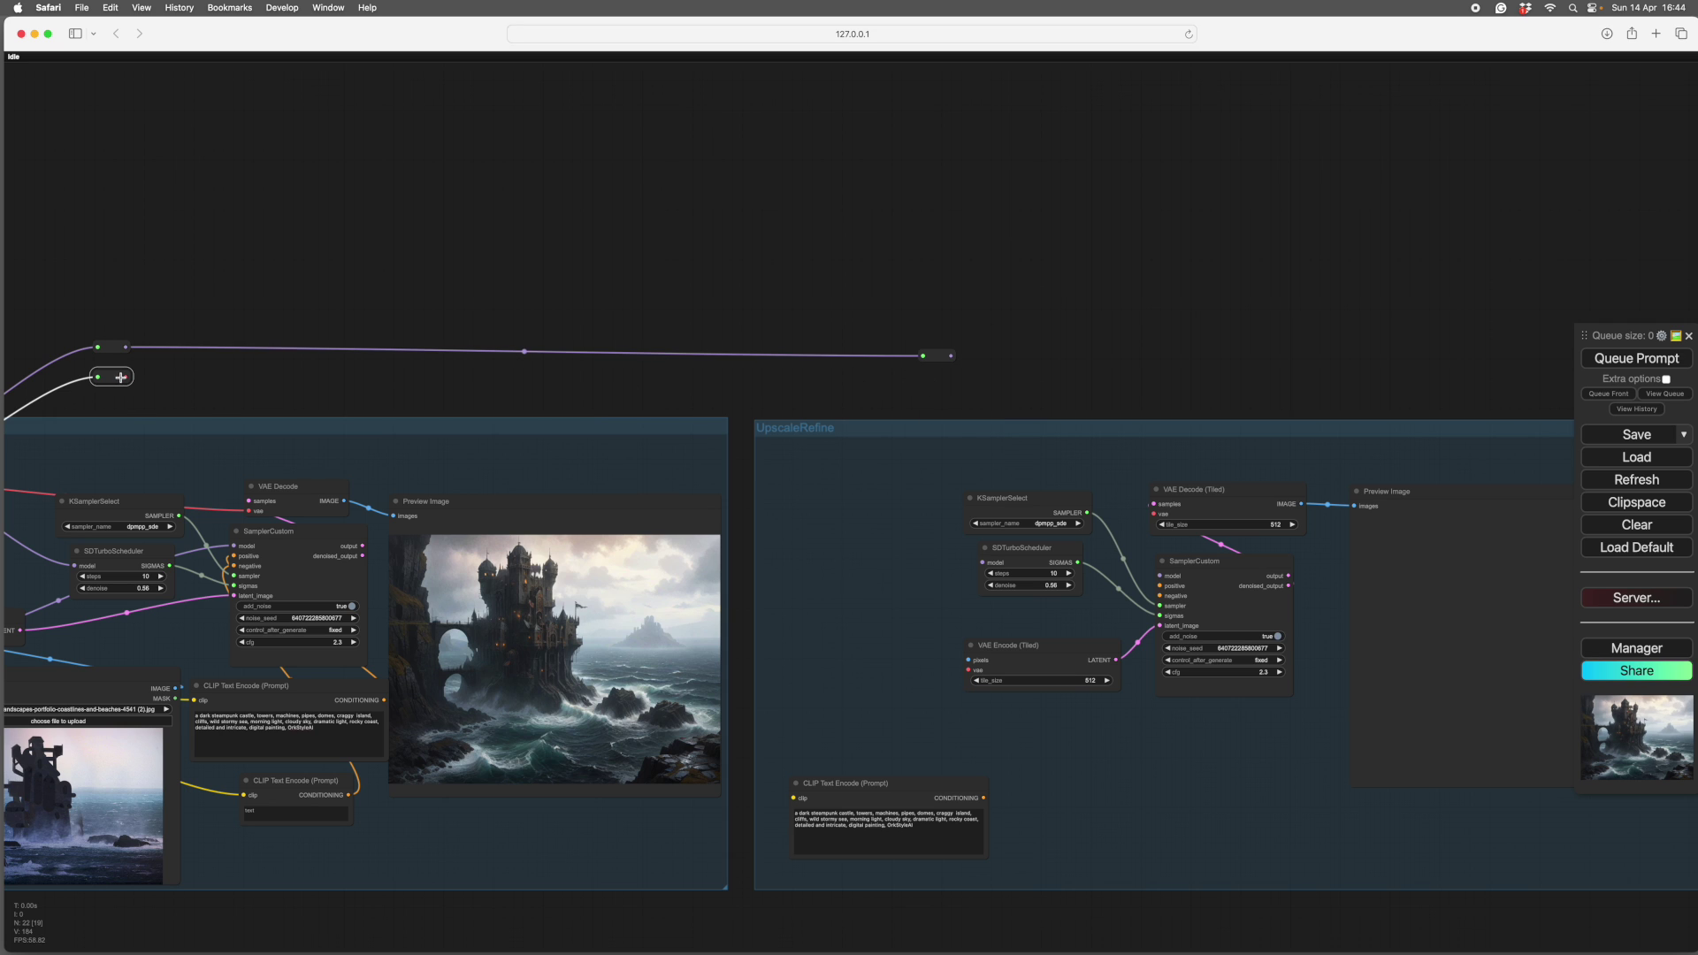
drag(121, 376, 1154, 515)
click(913, 414)
drag(1035, 377, 967, 670)
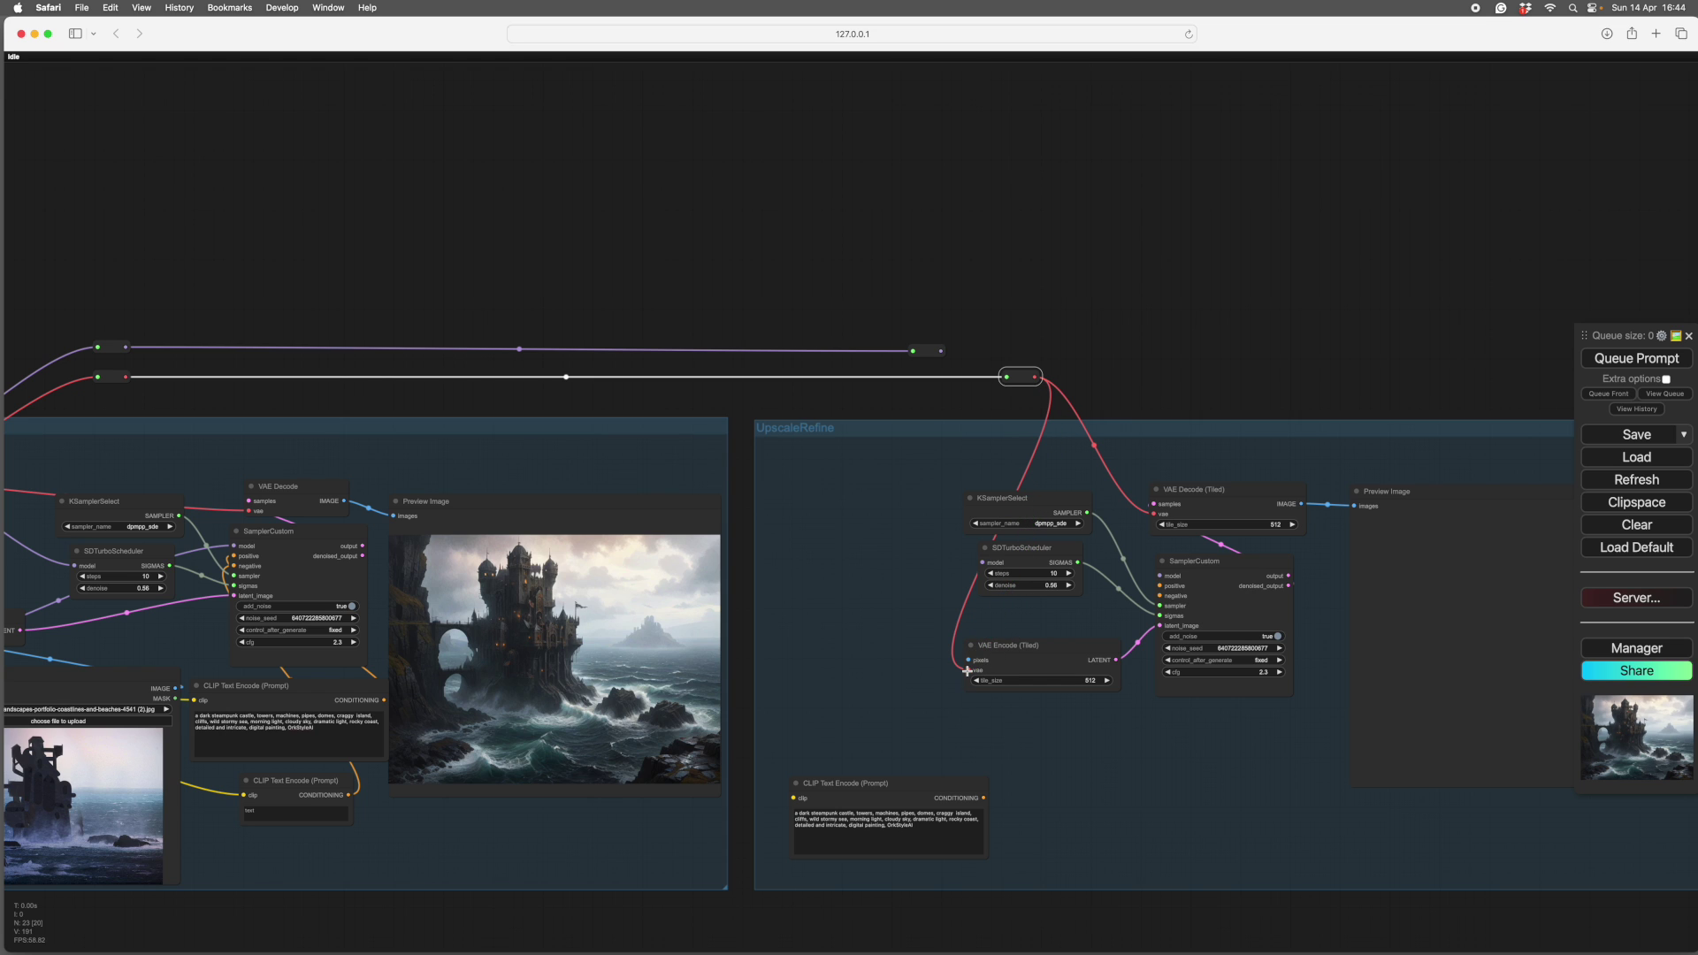
click(933, 352)
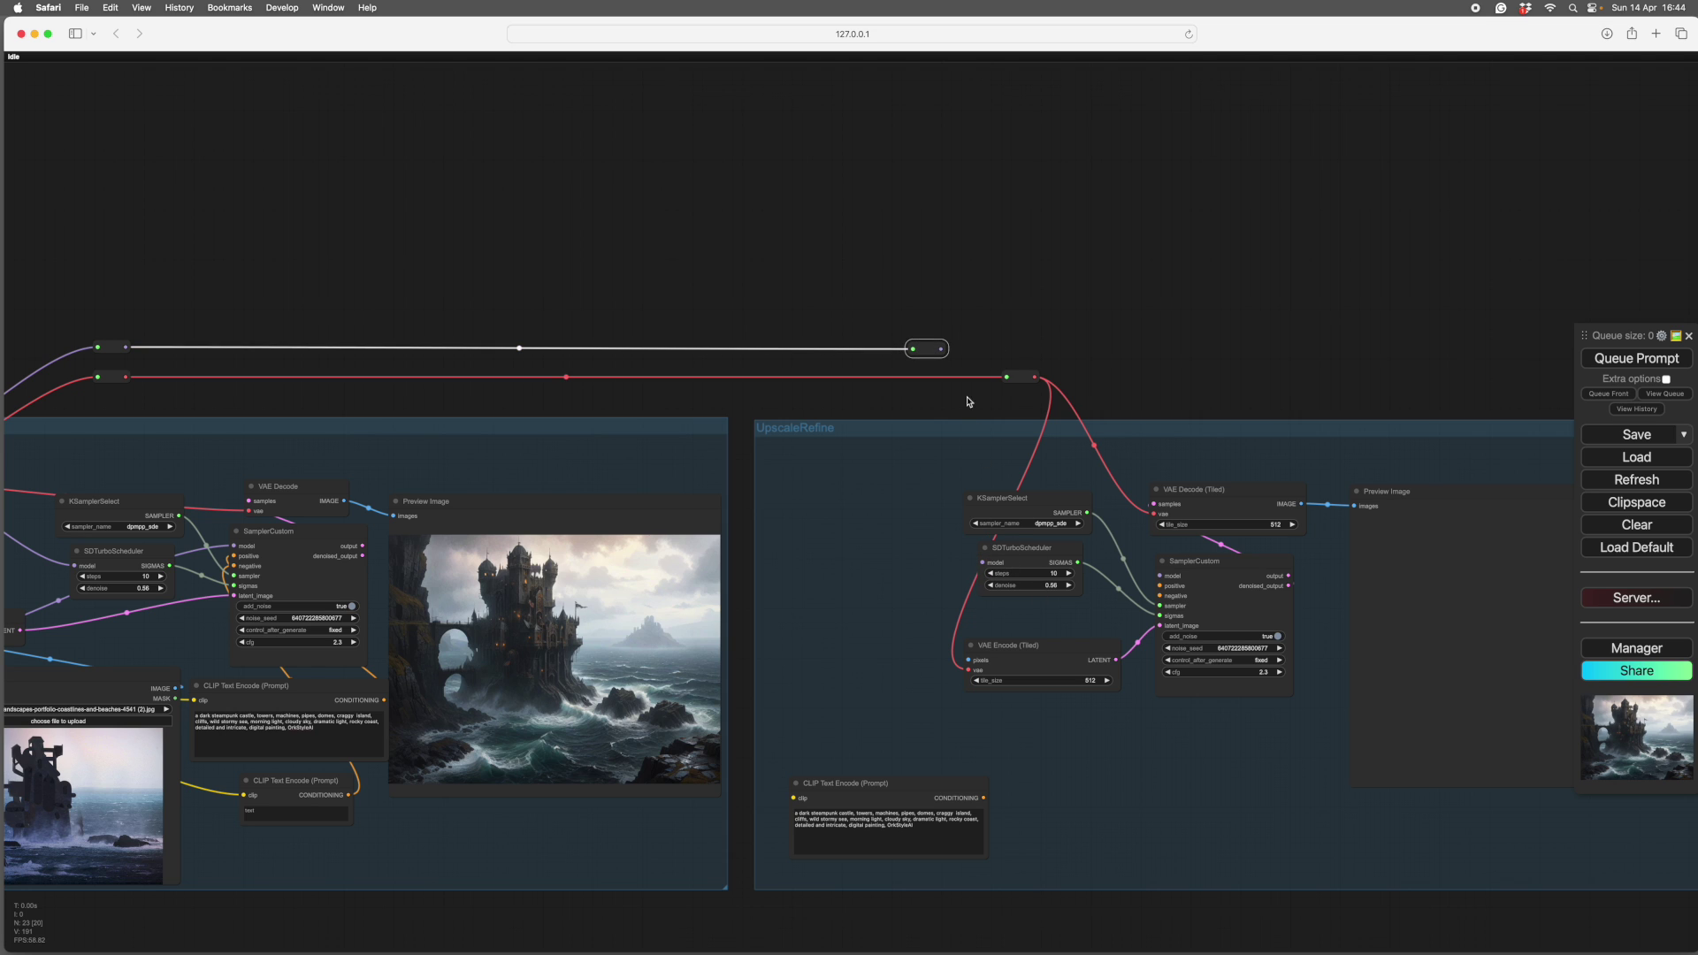
drag(941, 350, 982, 562)
- Add a reroute below the first group for the positive prompt's conditioning
scroll(830, 915, left, 15)
scroll(830, 915, down, 4)
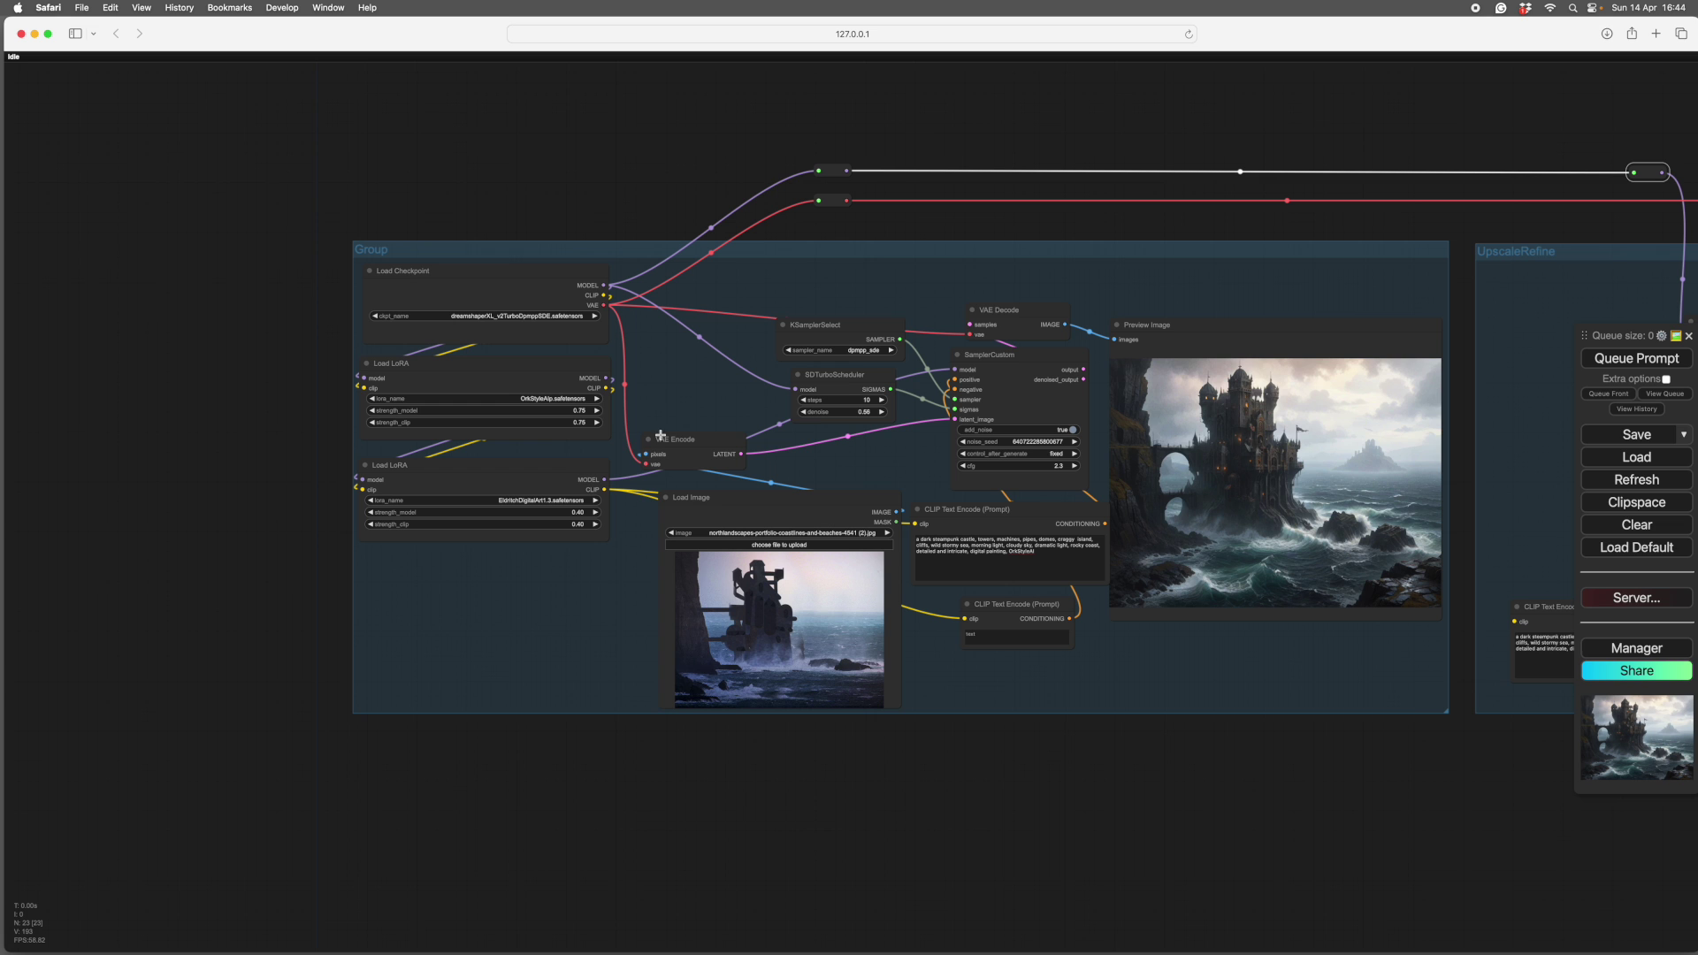
drag(1108, 777, 824, 732)
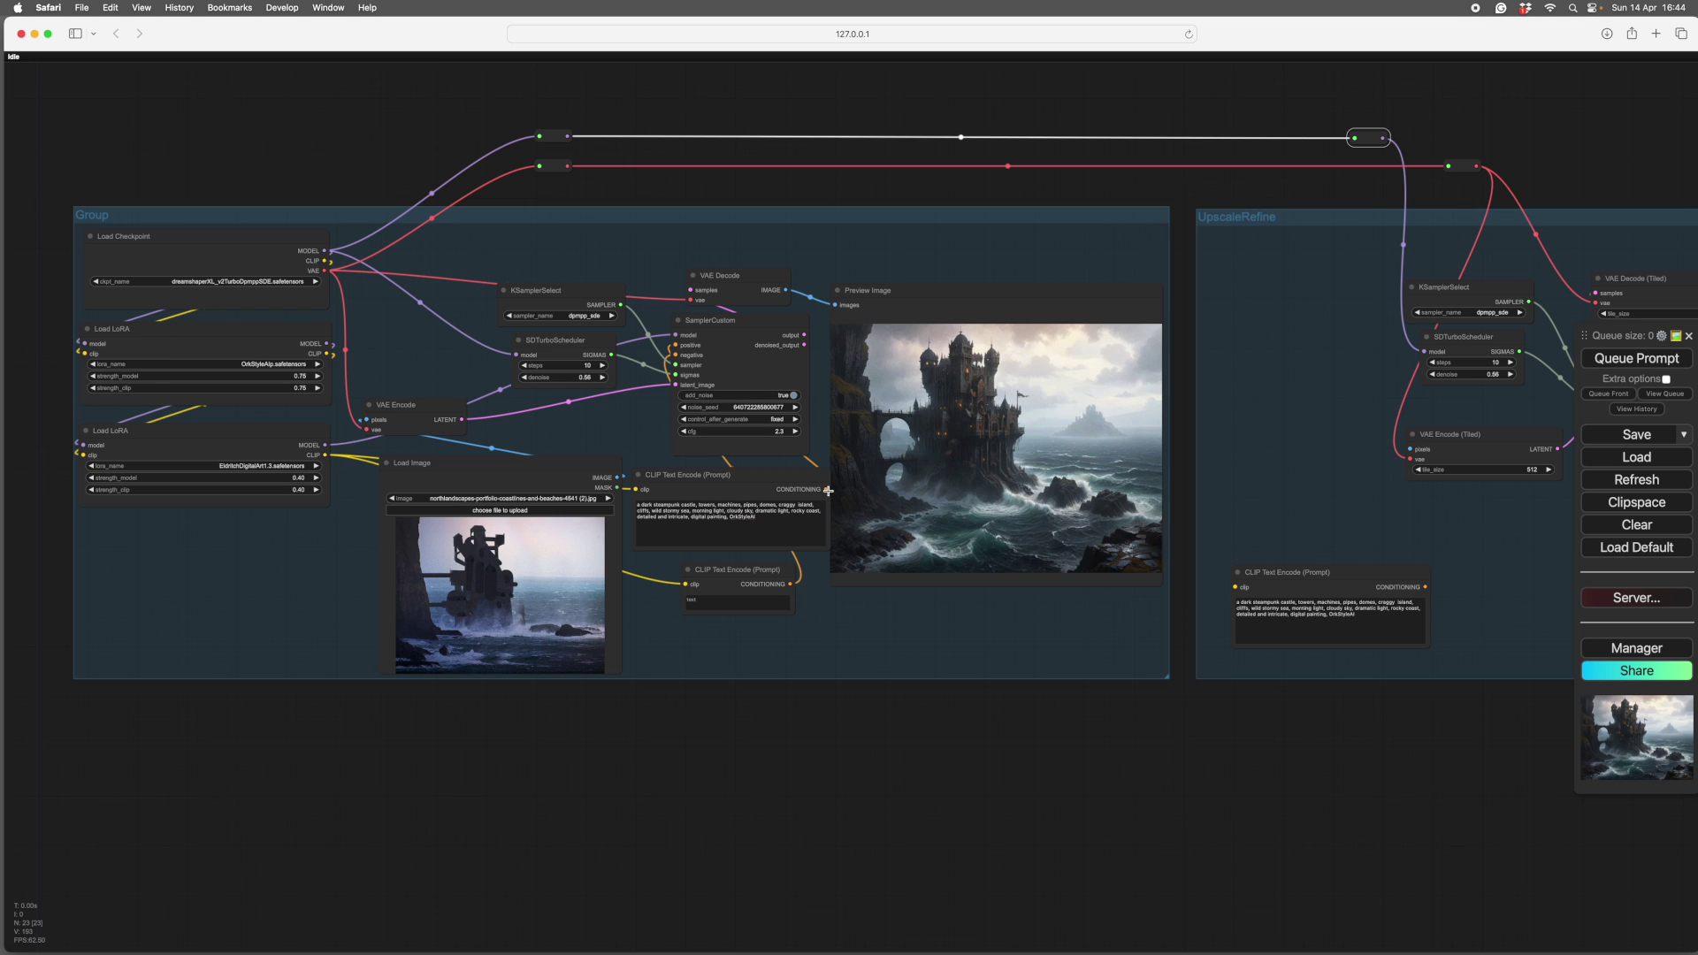
drag(827, 490, 866, 722)
click(879, 753)
click(887, 728)
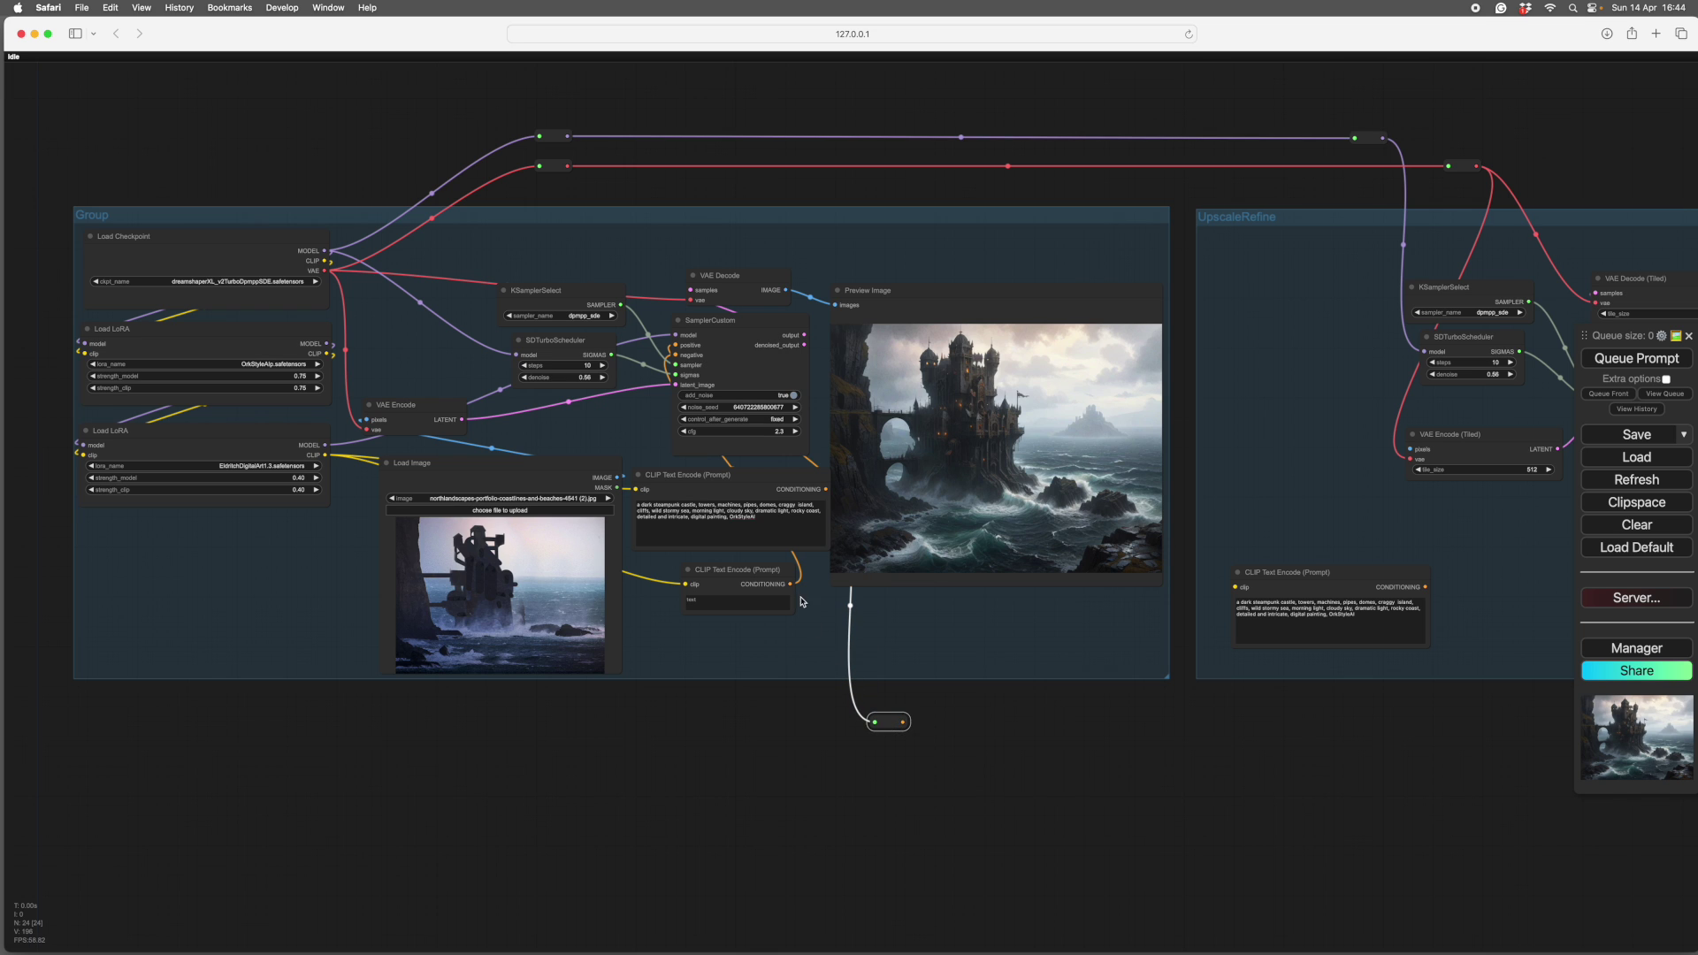
- Add reroutes for the negative prompt's conditioning and the second Load LoRA's MODEL output
drag(902, 729, 857, 731)
click(866, 774)
click(885, 751)
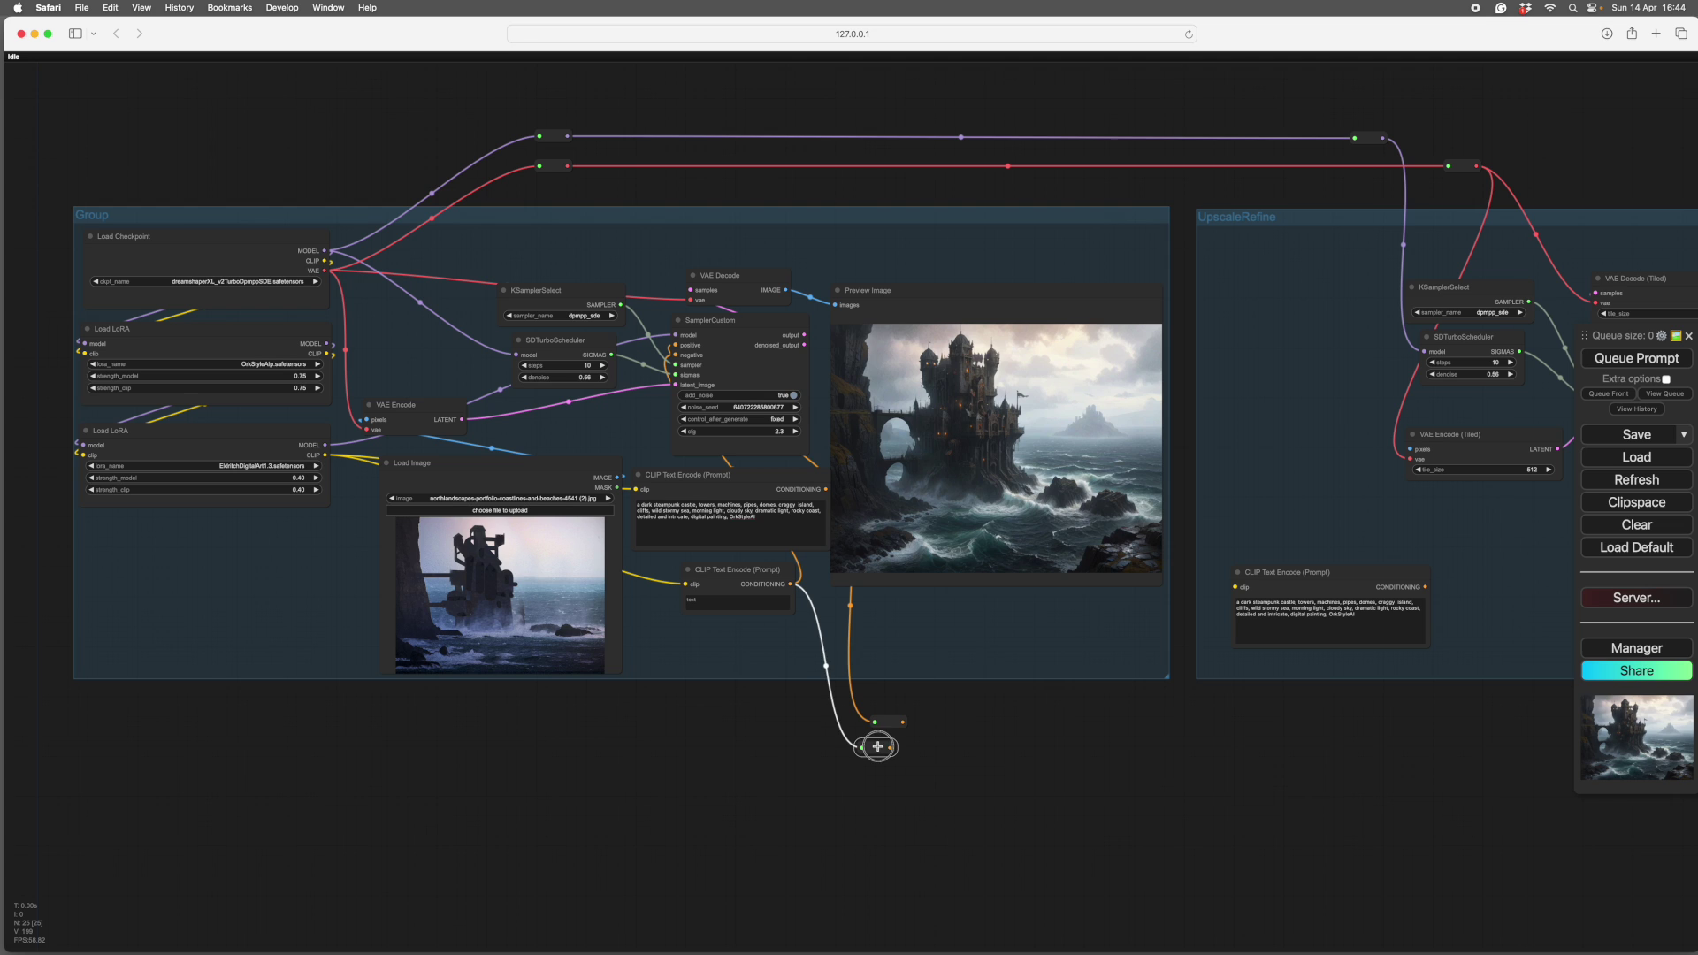
click(703, 713)
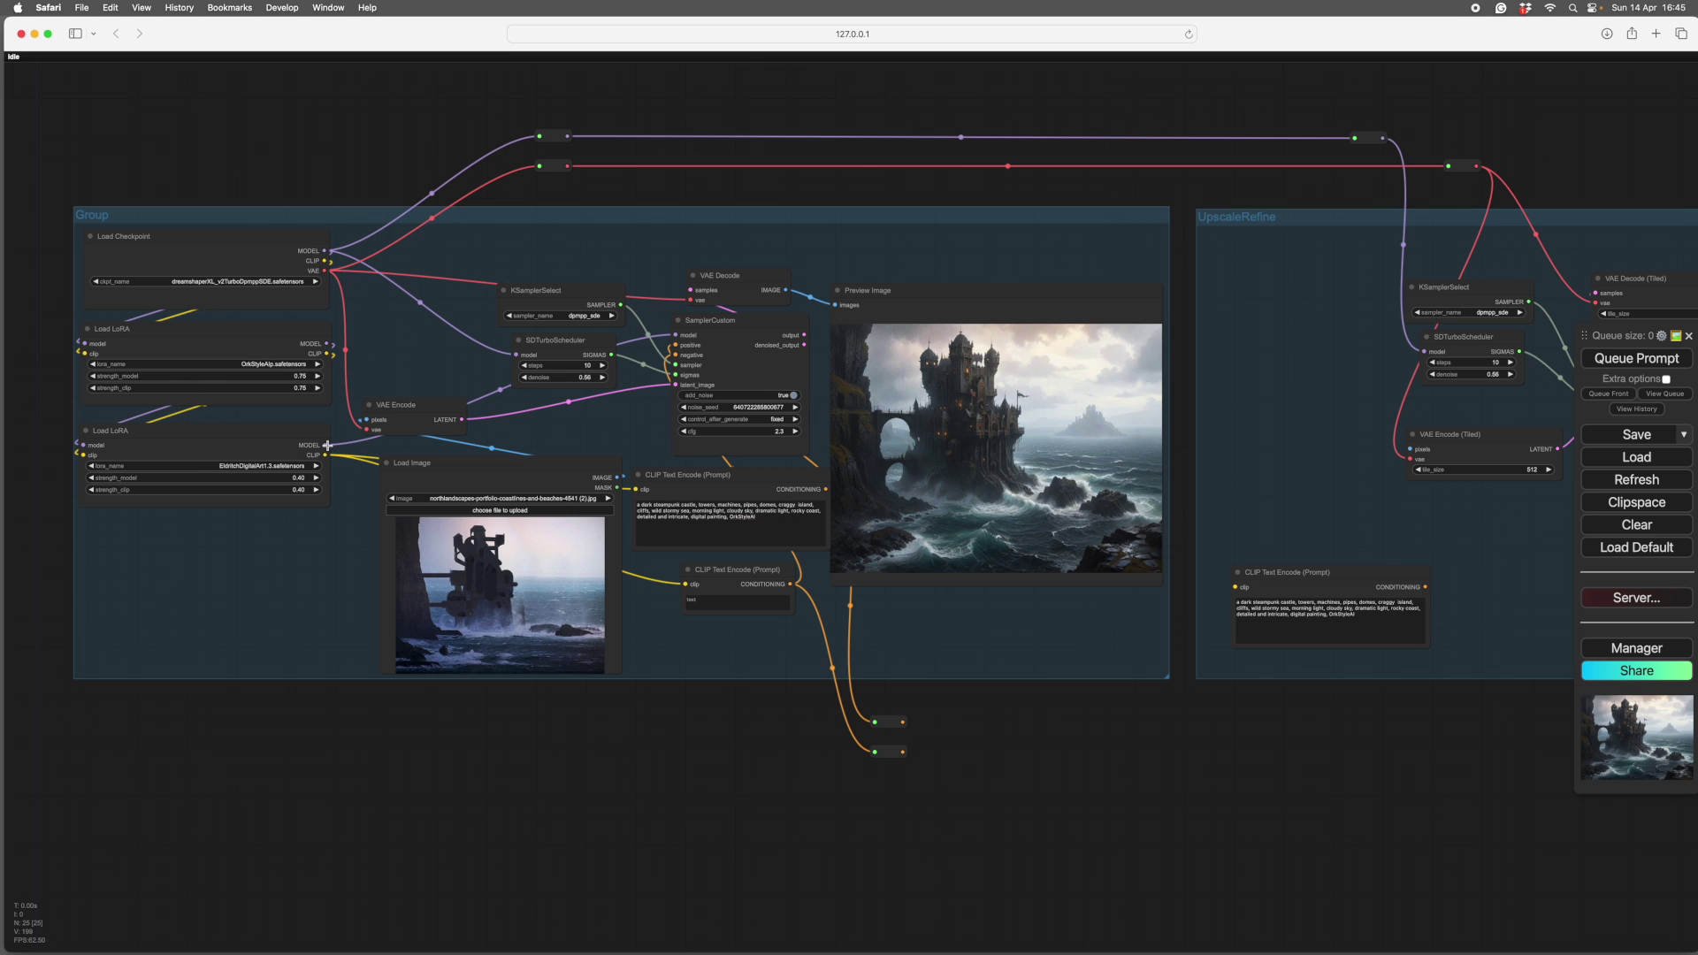
drag(327, 444, 380, 763)
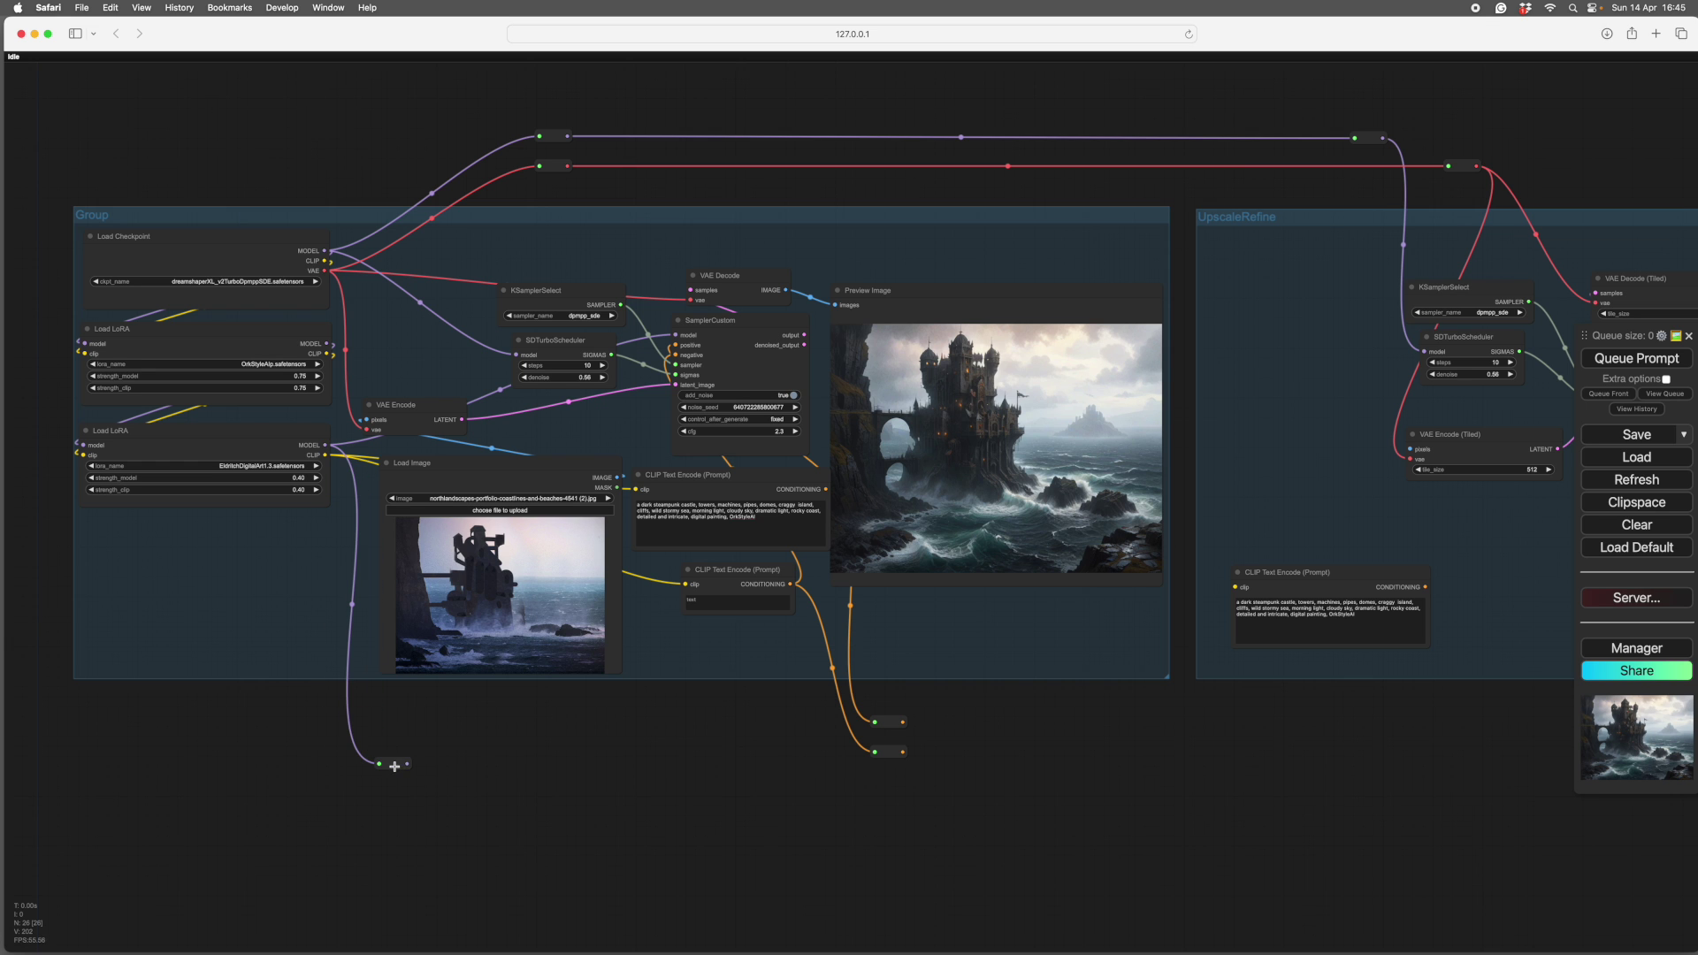
click(393, 763)
- Extend the lower reroutes rightward with new reroute points near UpscaleRefine
scroll(606, 815, right, 10)
scroll(607, 814, down, 3)
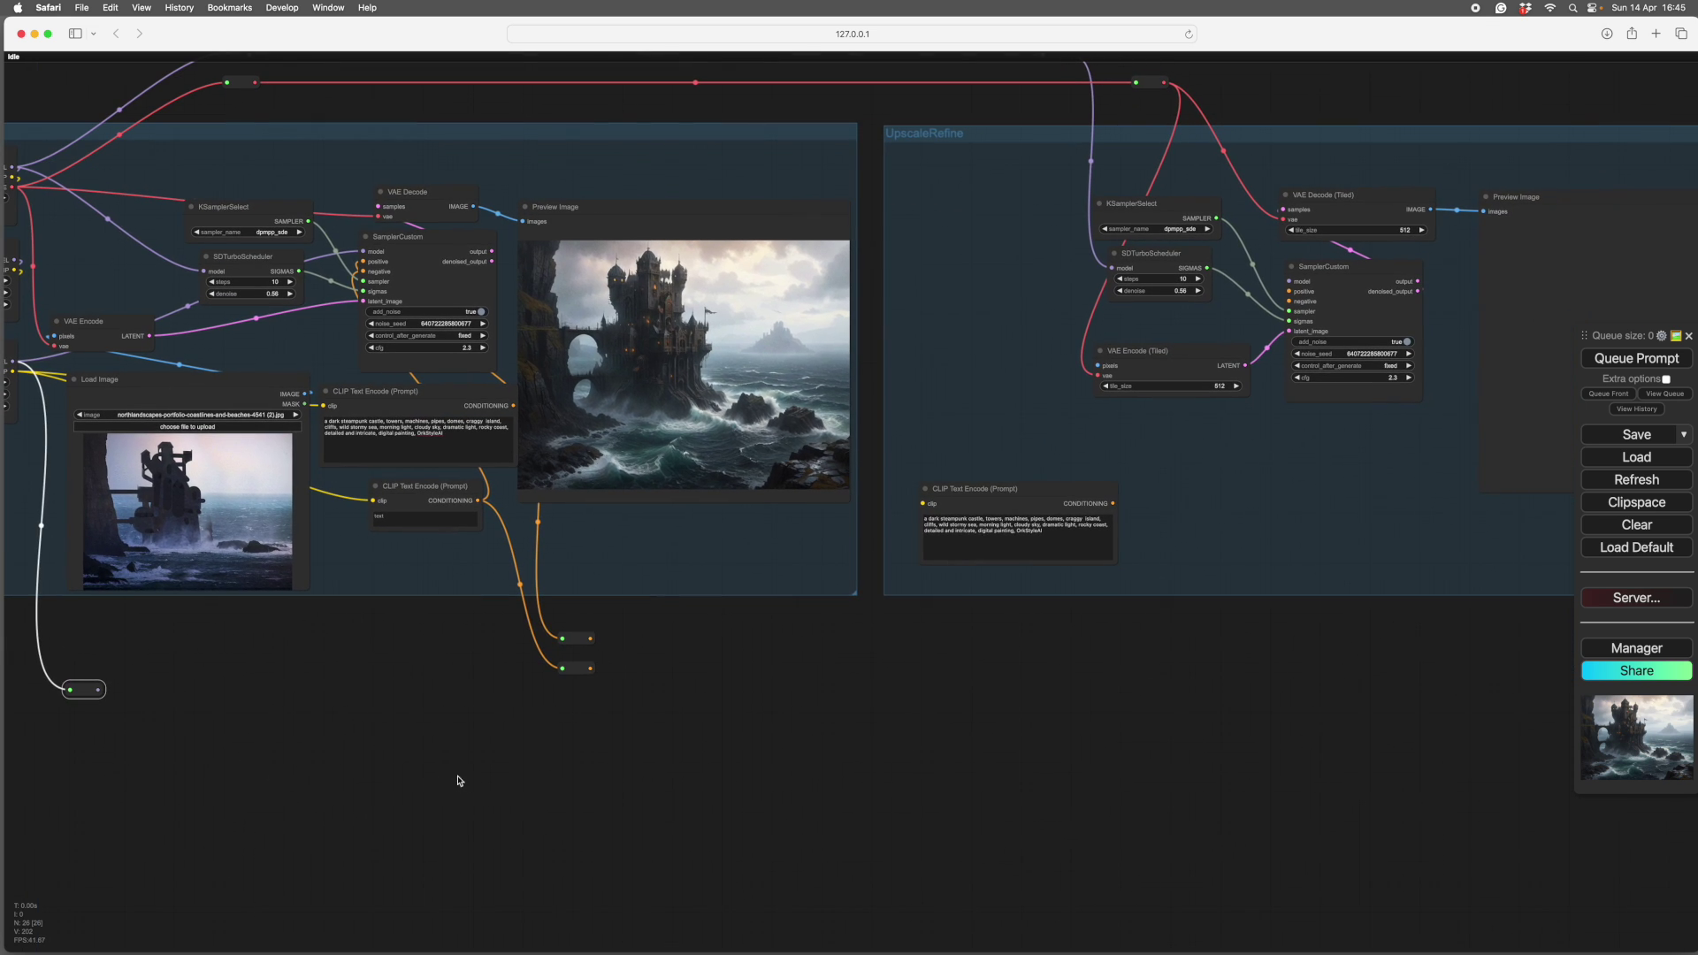
drag(590, 667, 1218, 677)
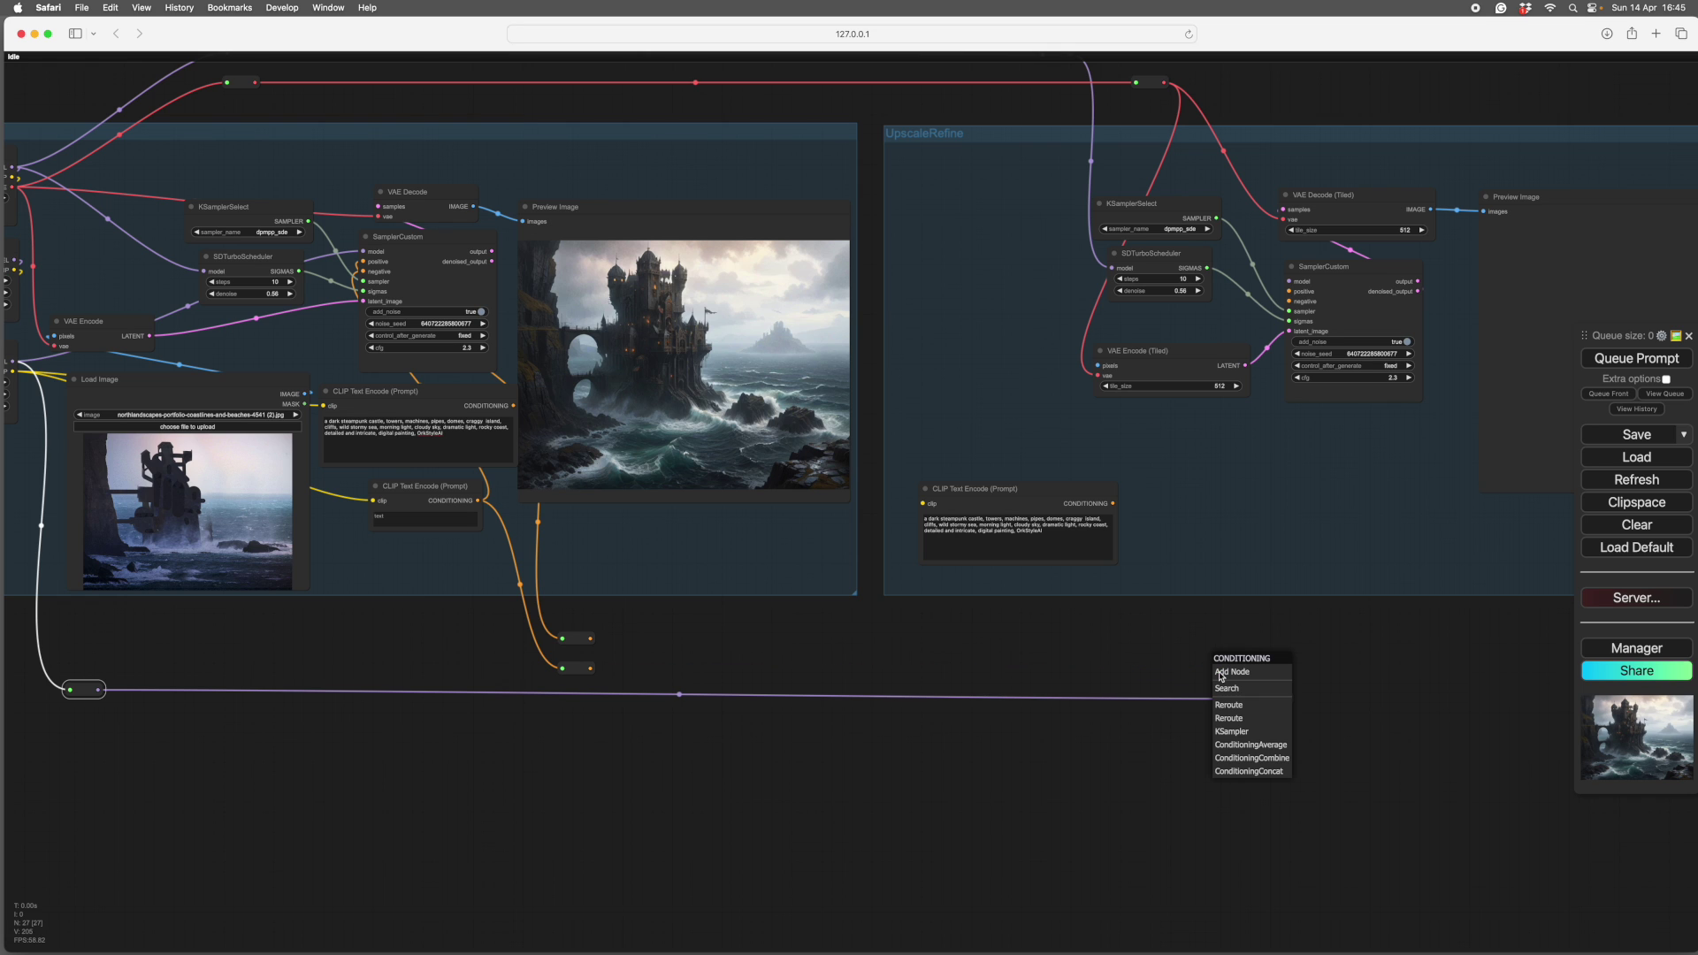
click(1229, 705)
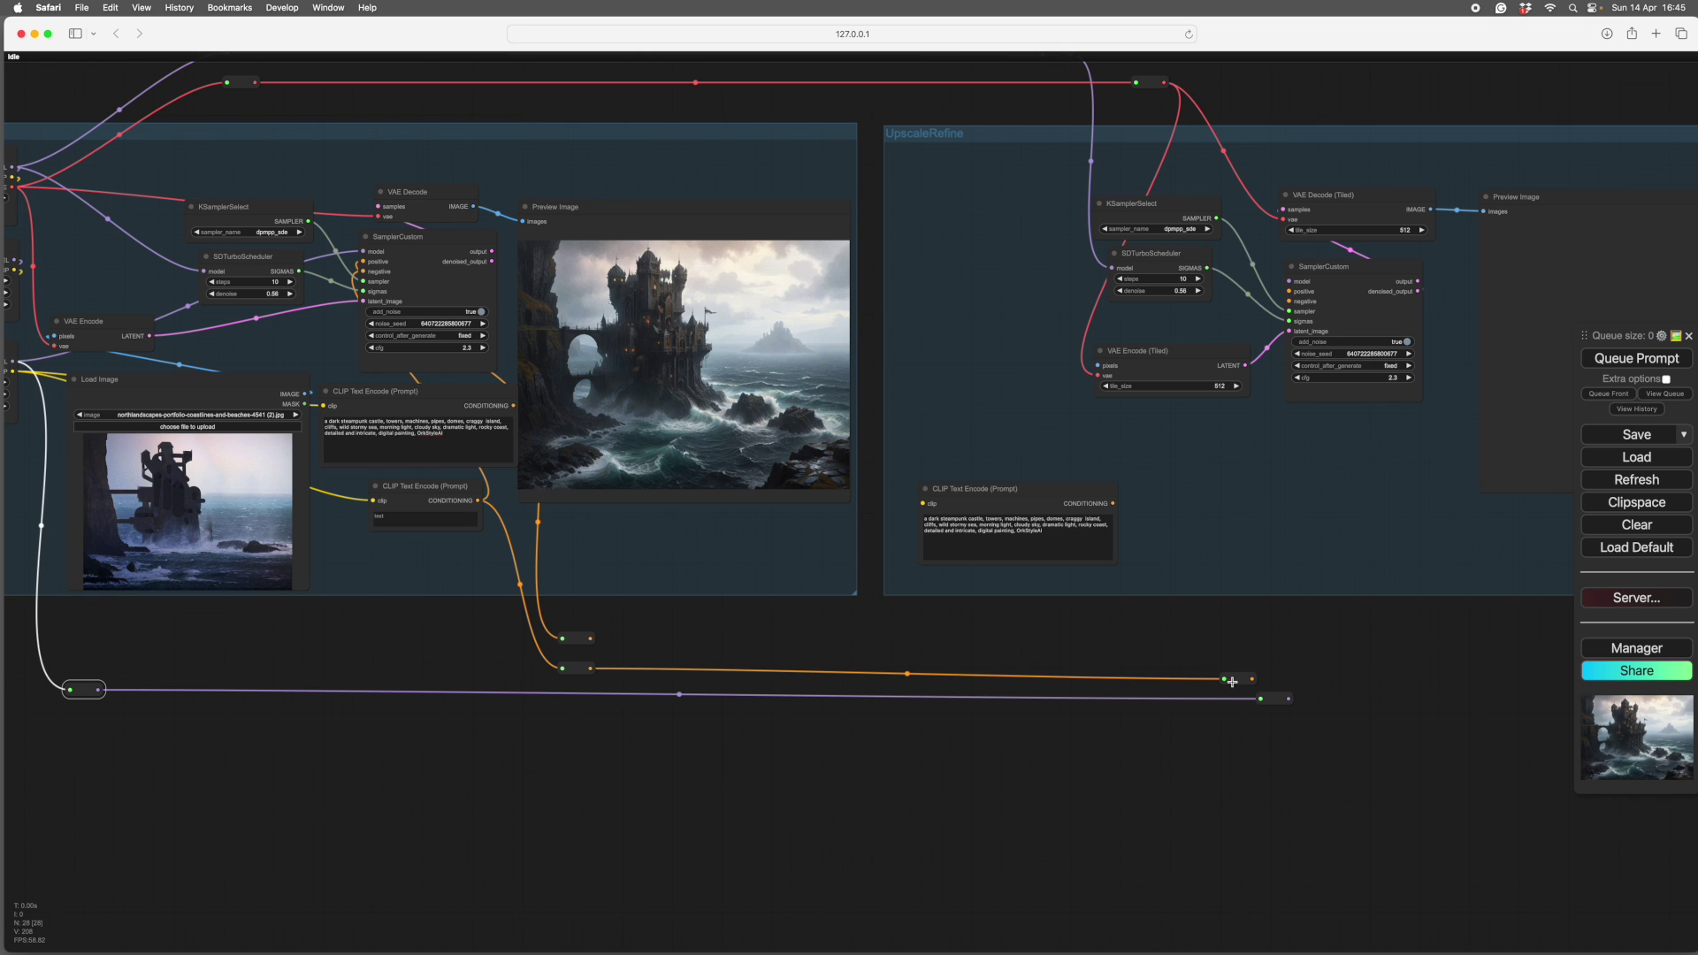
drag(1229, 676, 1222, 668)
drag(591, 638, 1174, 646)
click(1126, 673)
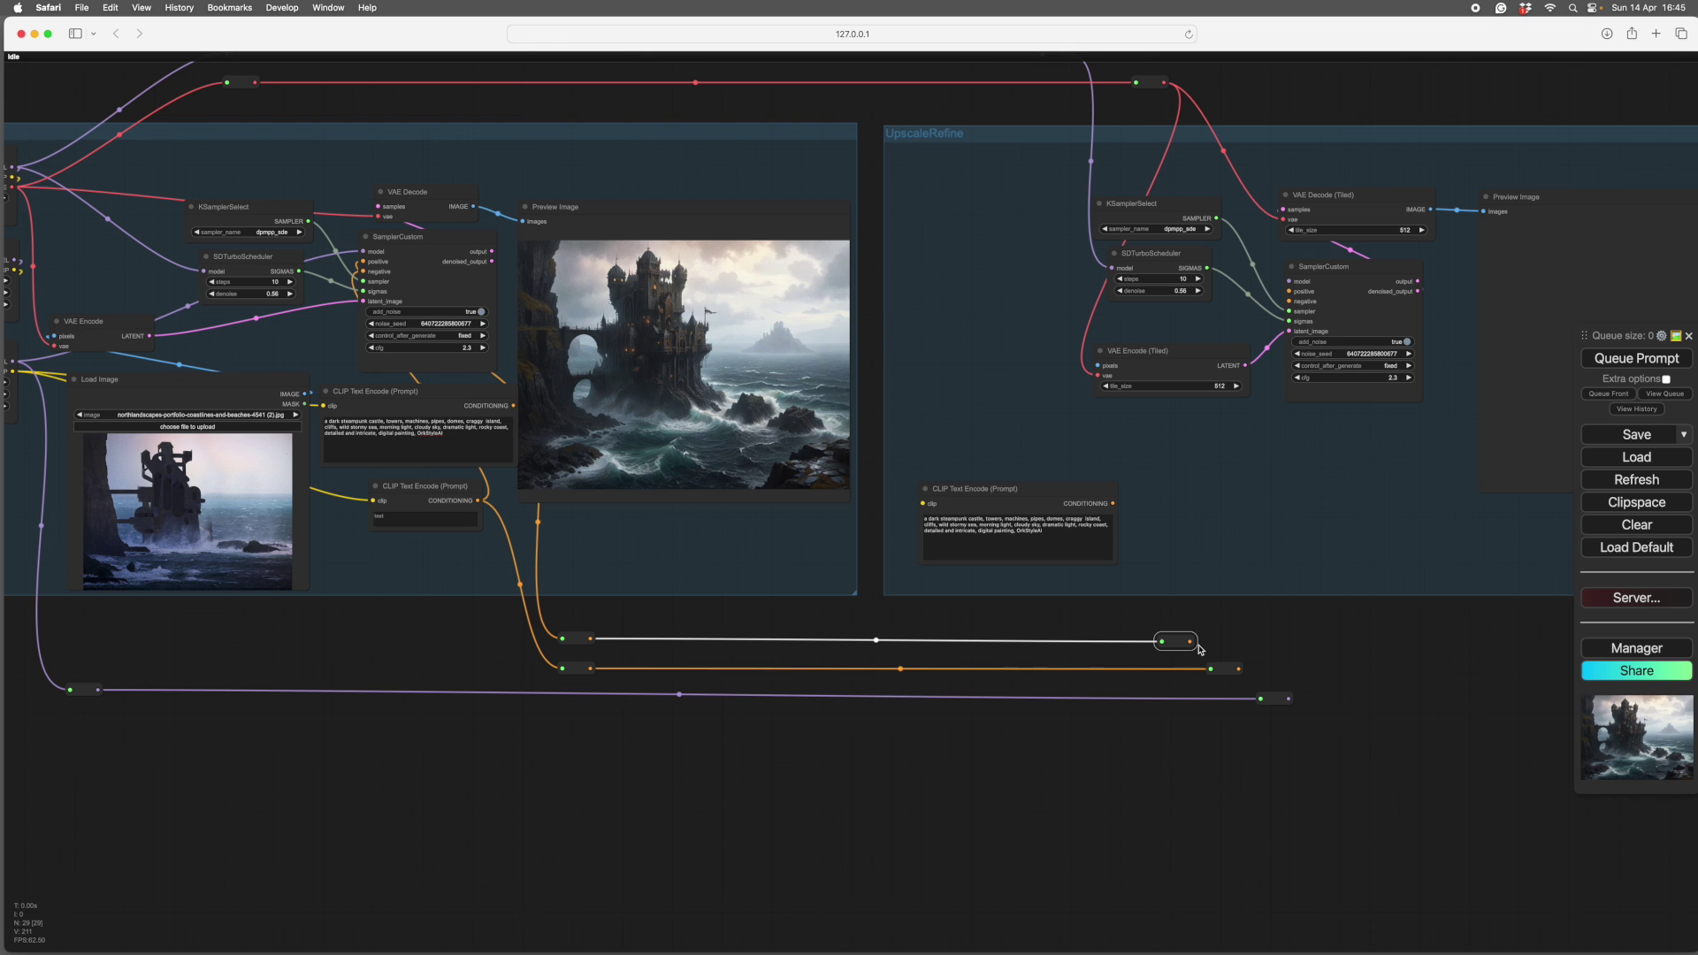
- Wire the reroutes into SamplerCustom's model, positive and negative inputs
drag(1292, 700, 1292, 292)
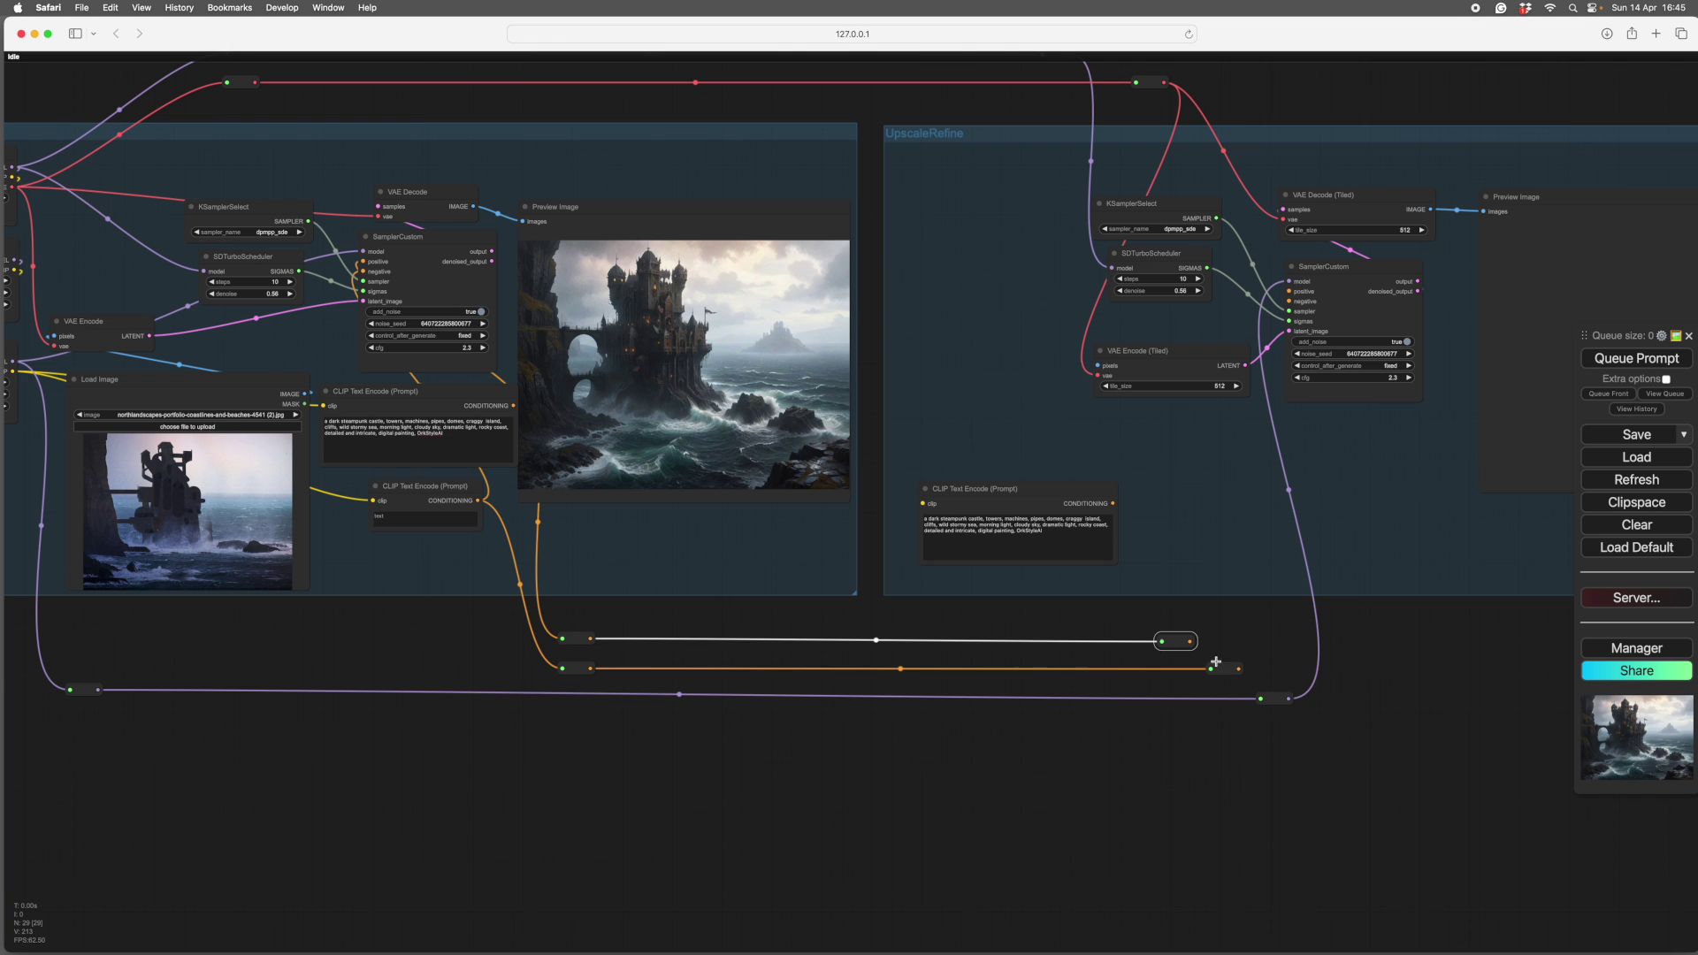
drag(1188, 640, 1288, 291)
drag(1239, 669, 1290, 307)
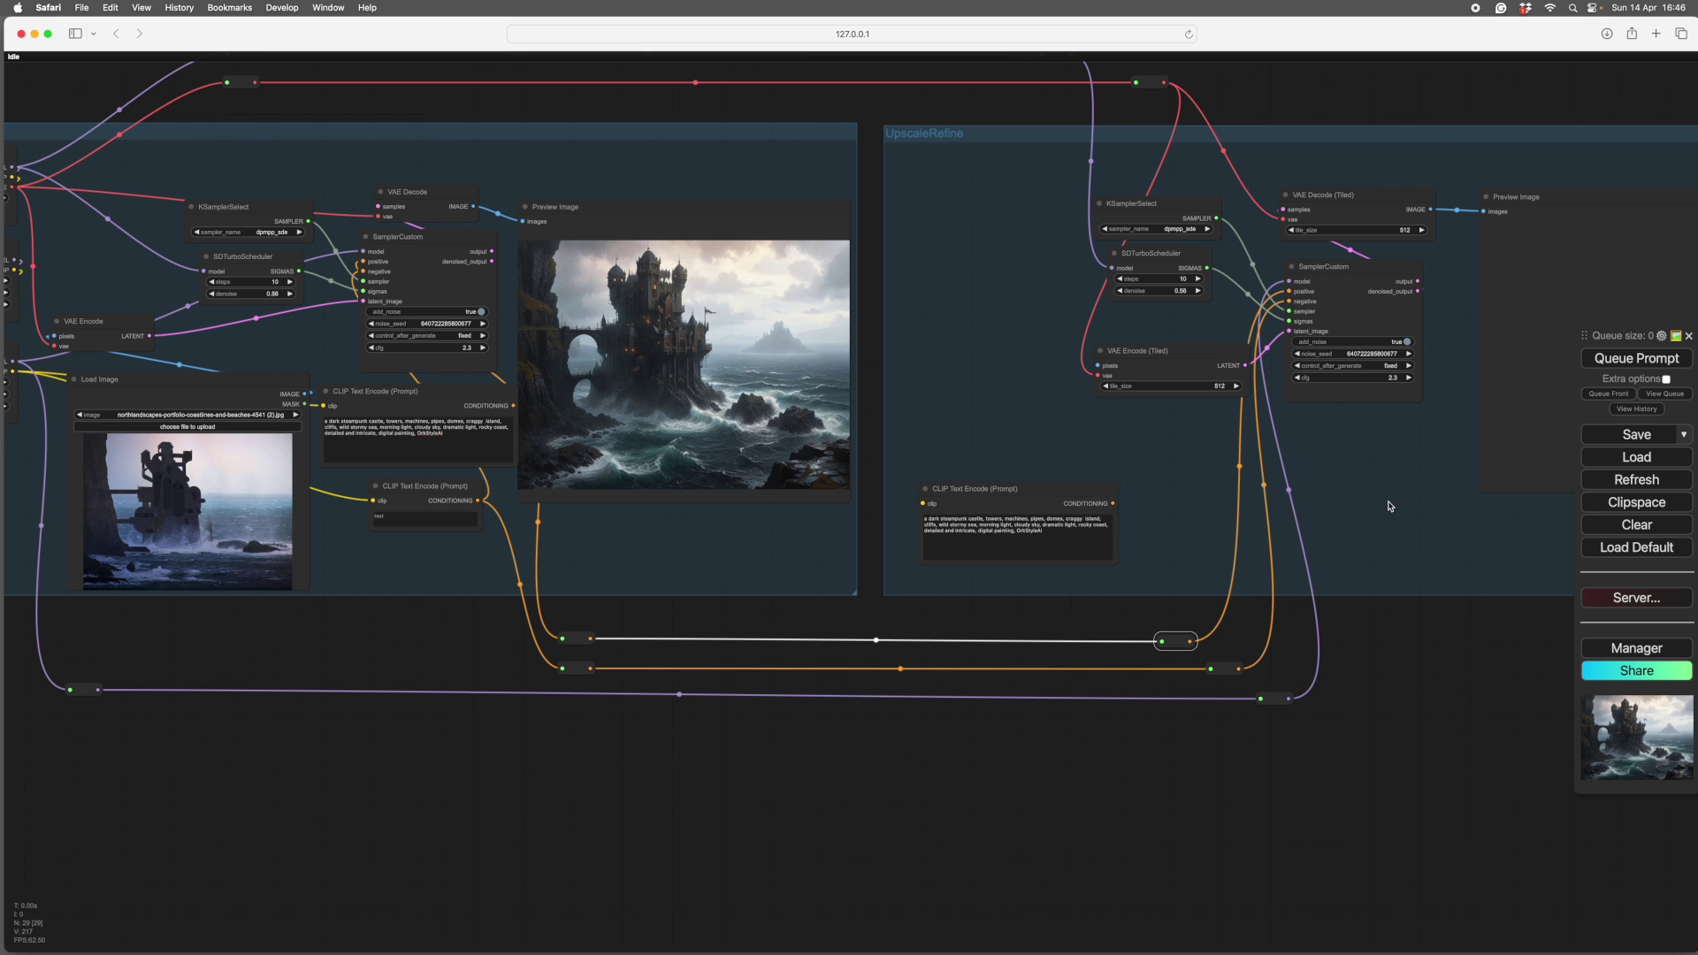
- Lower the UpscaleRefine SDTurboScheduler denoise from 0.56 to 0.45
drag(1415, 705, 1192, 919)
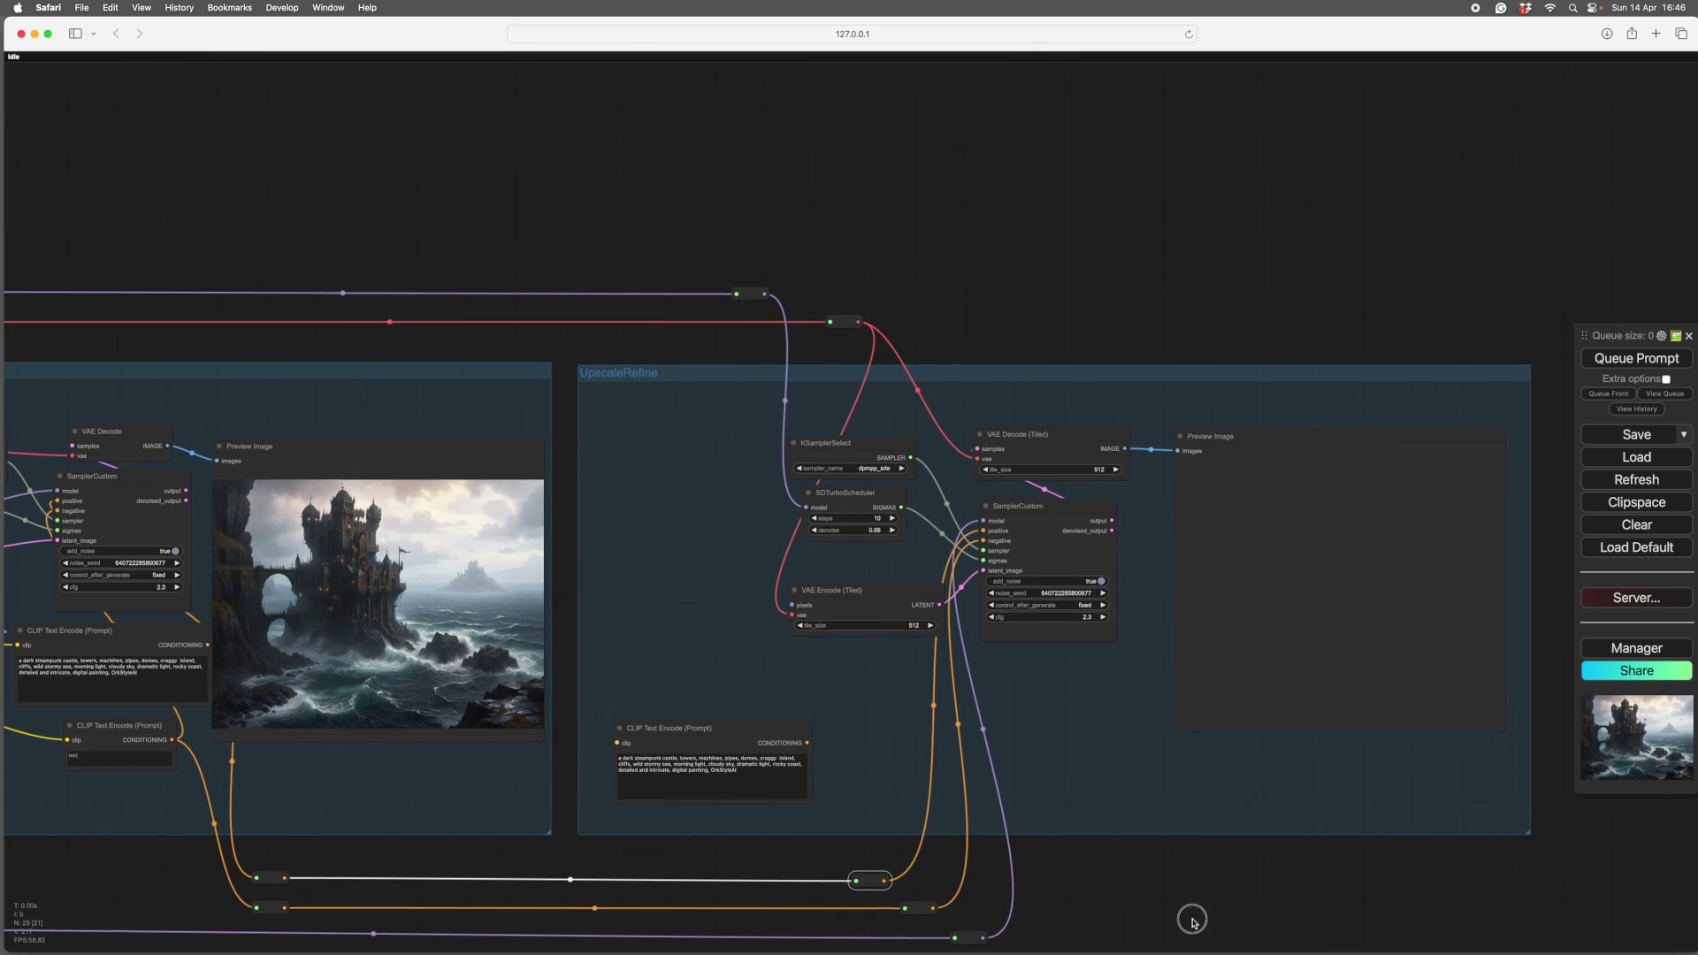
drag(1093, 725, 1106, 773)
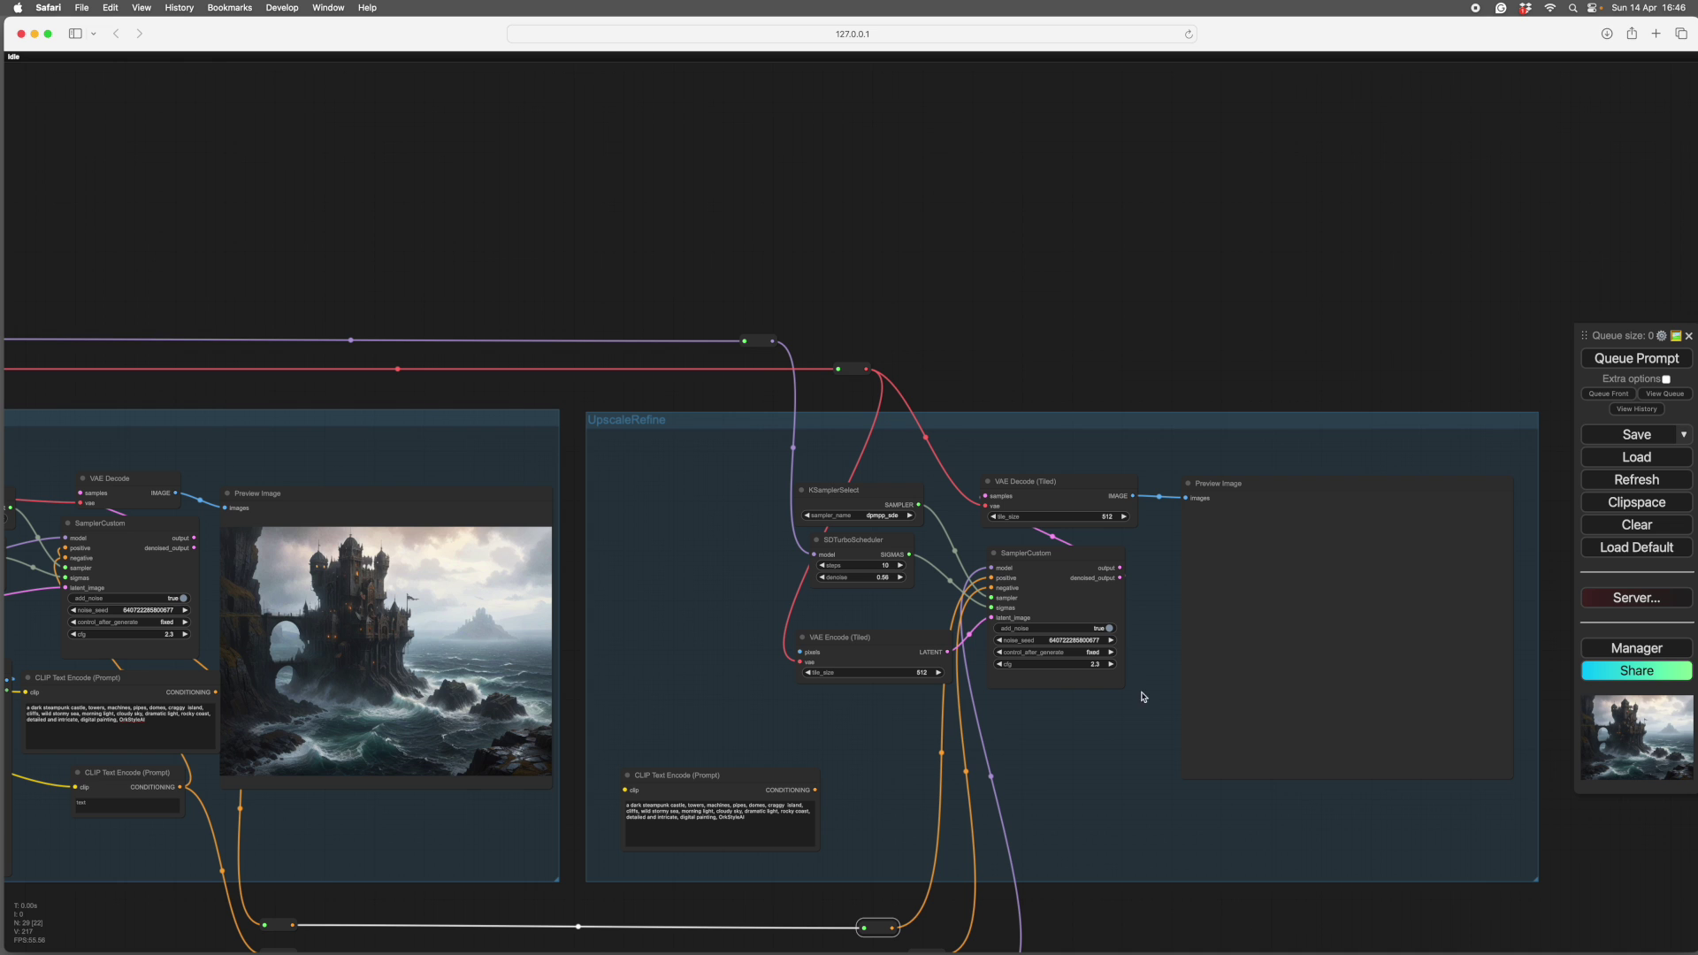
click(1111, 639)
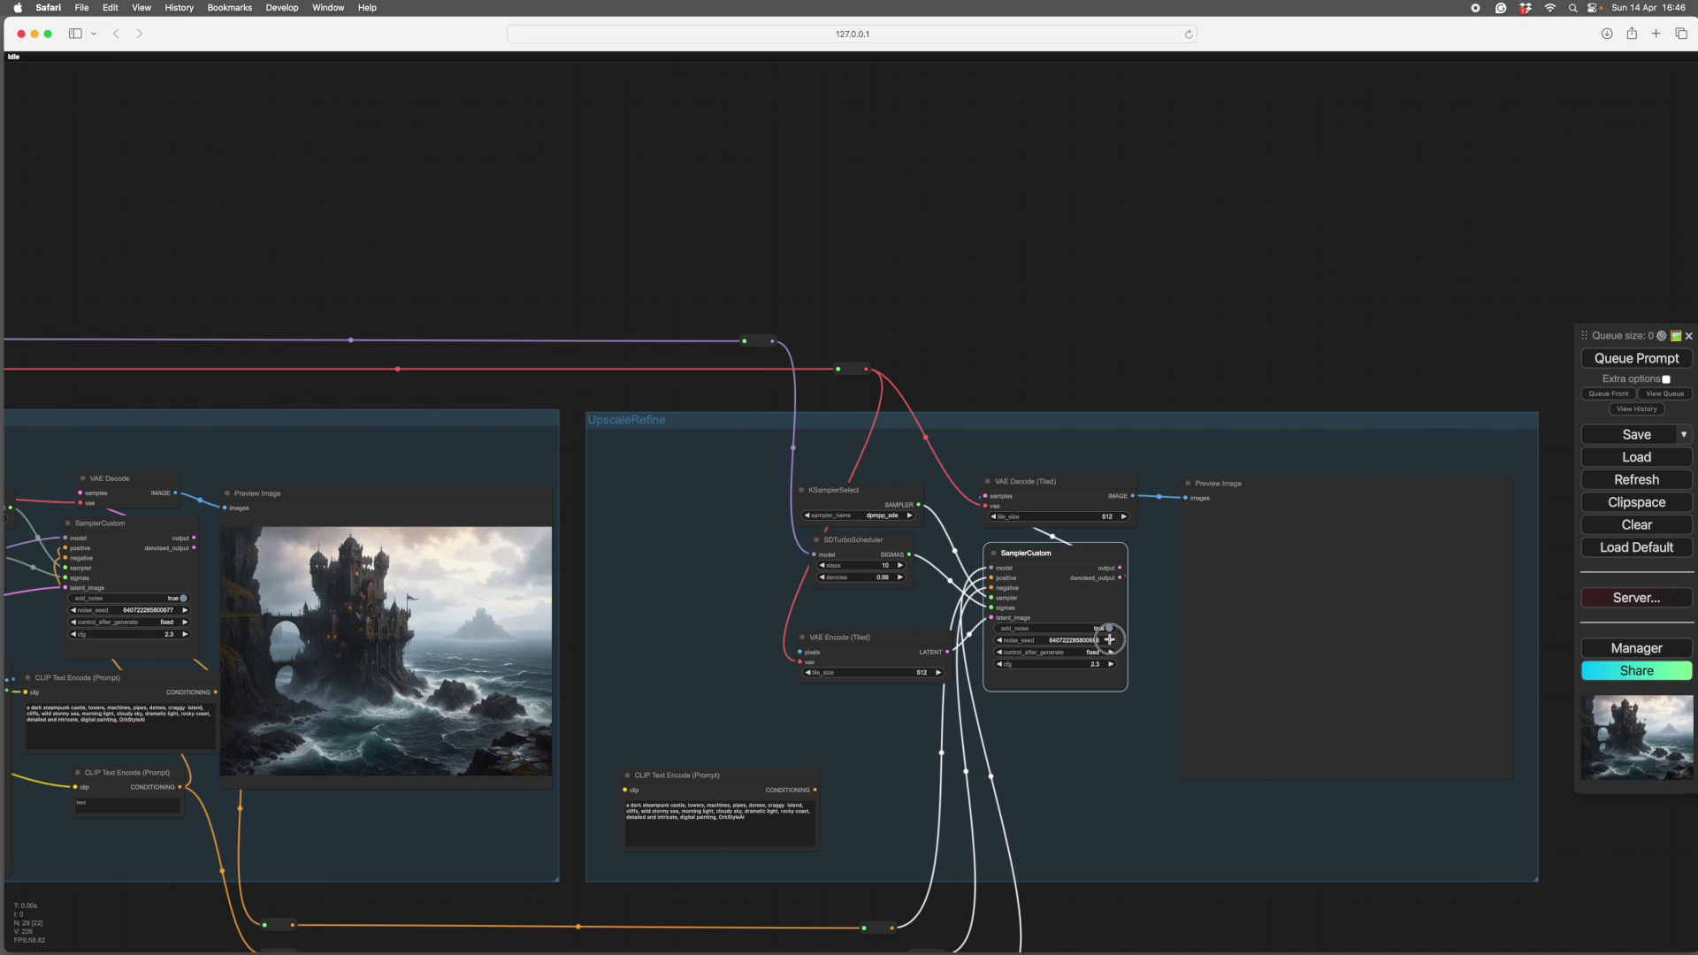
drag(1114, 734, 1259, 752)
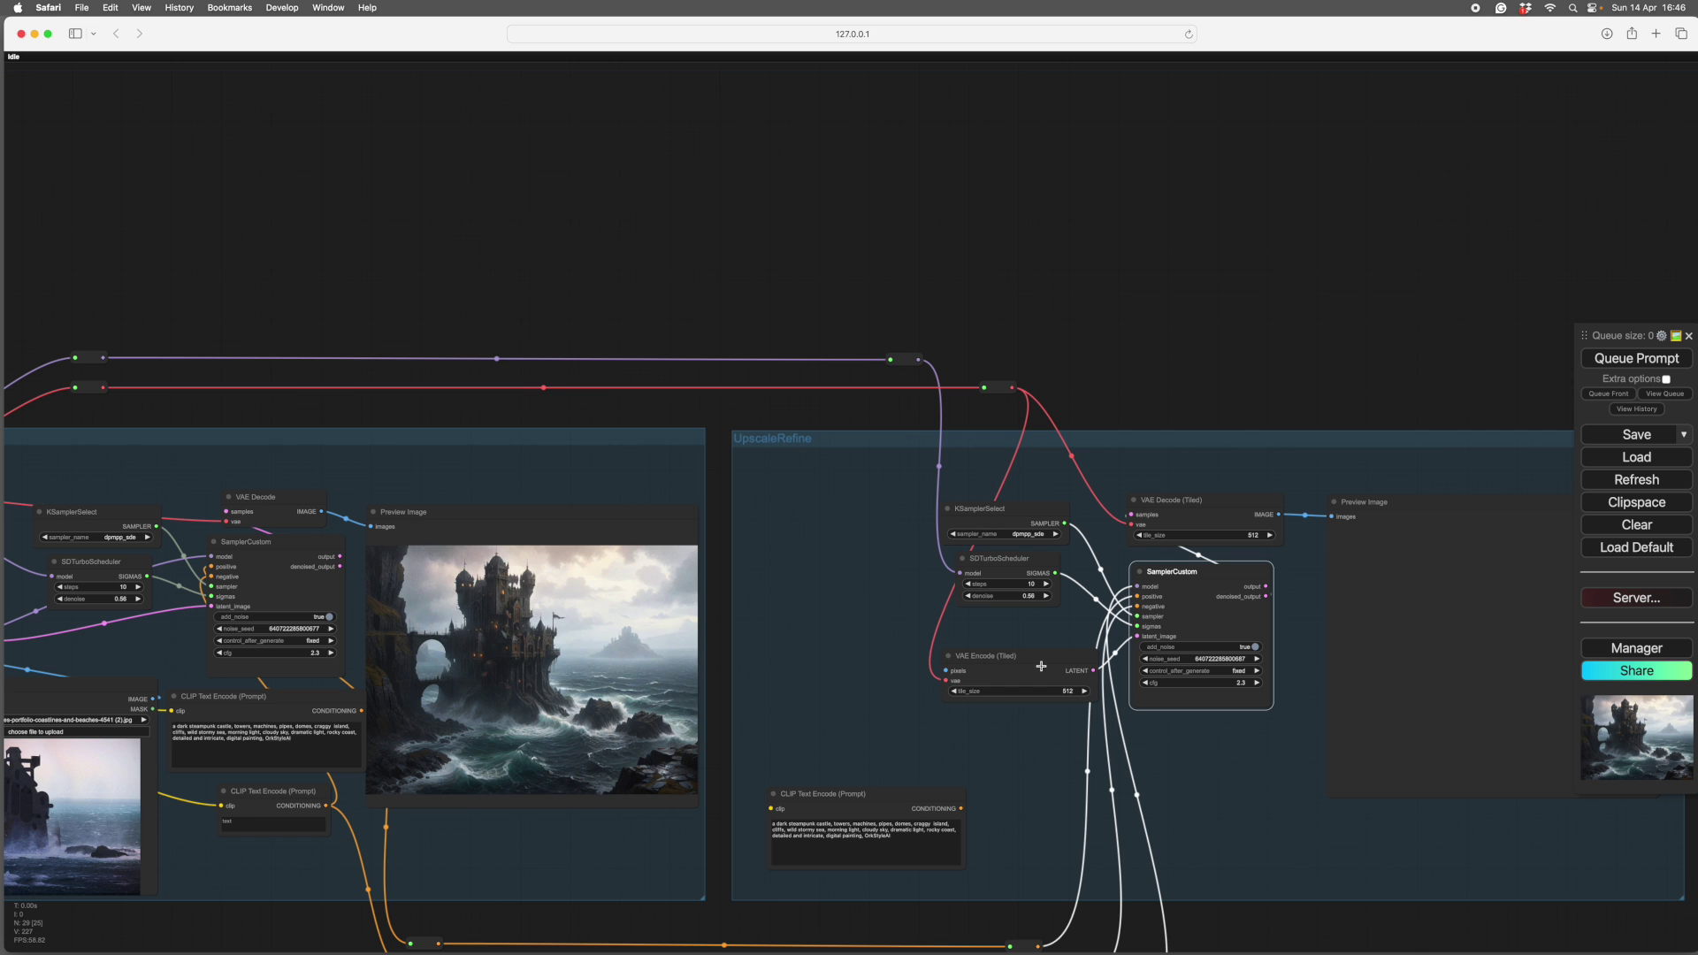
drag(1023, 631, 1029, 674)
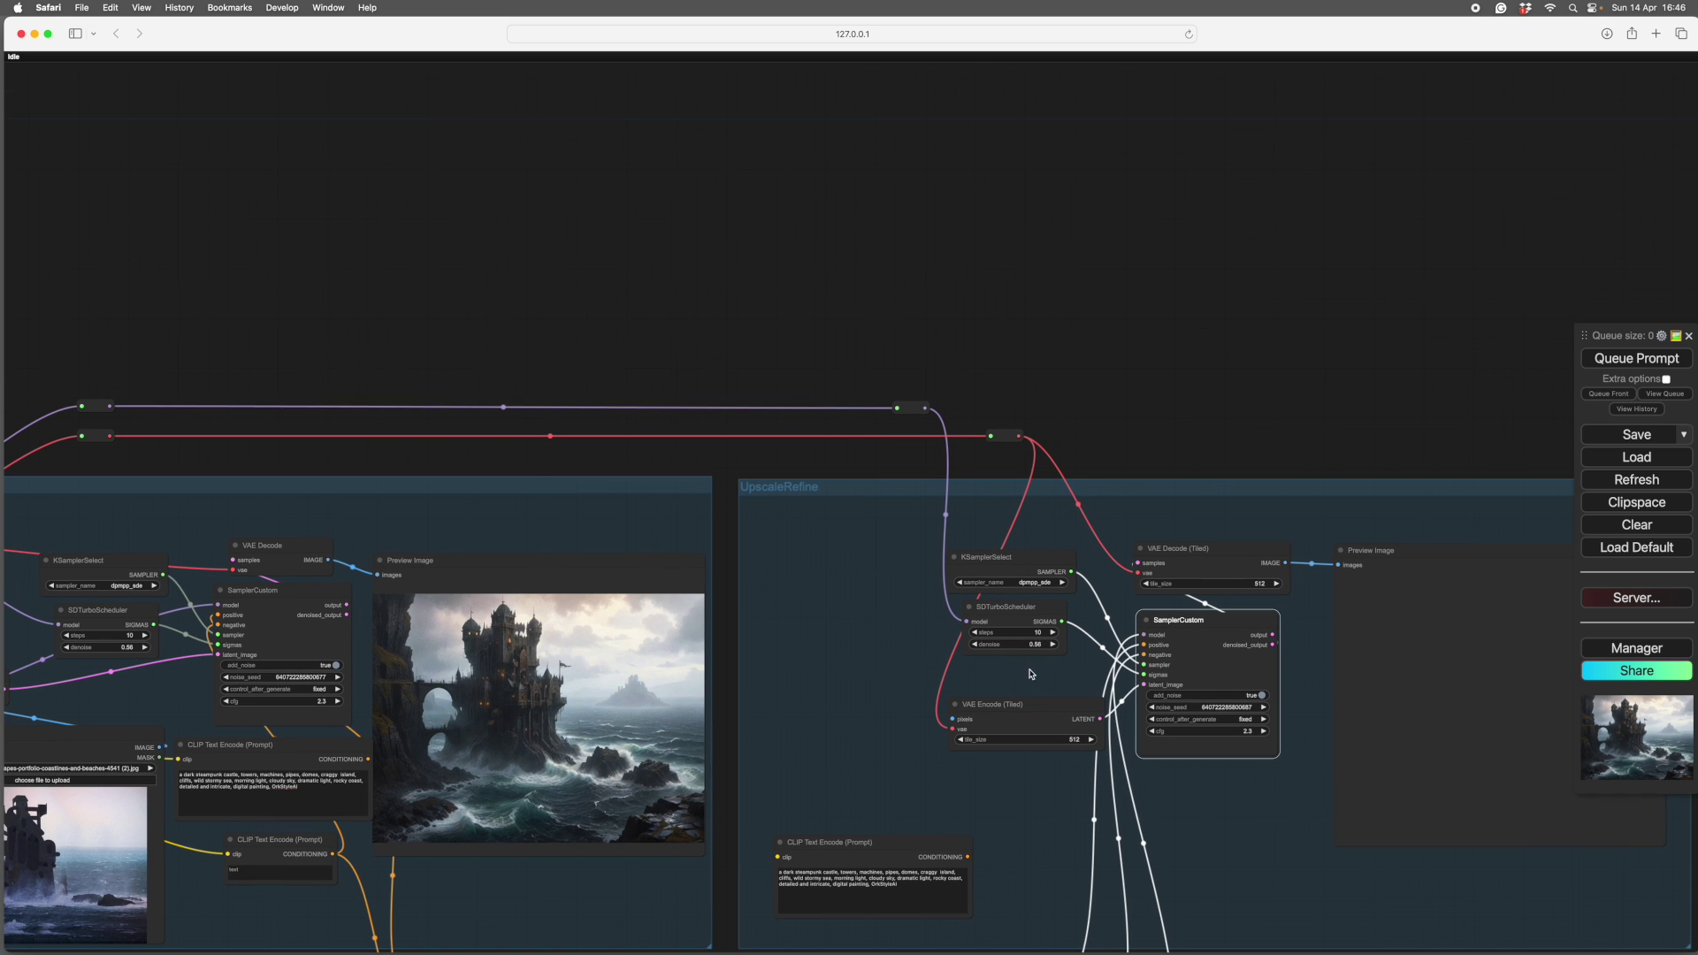
click(979, 644)
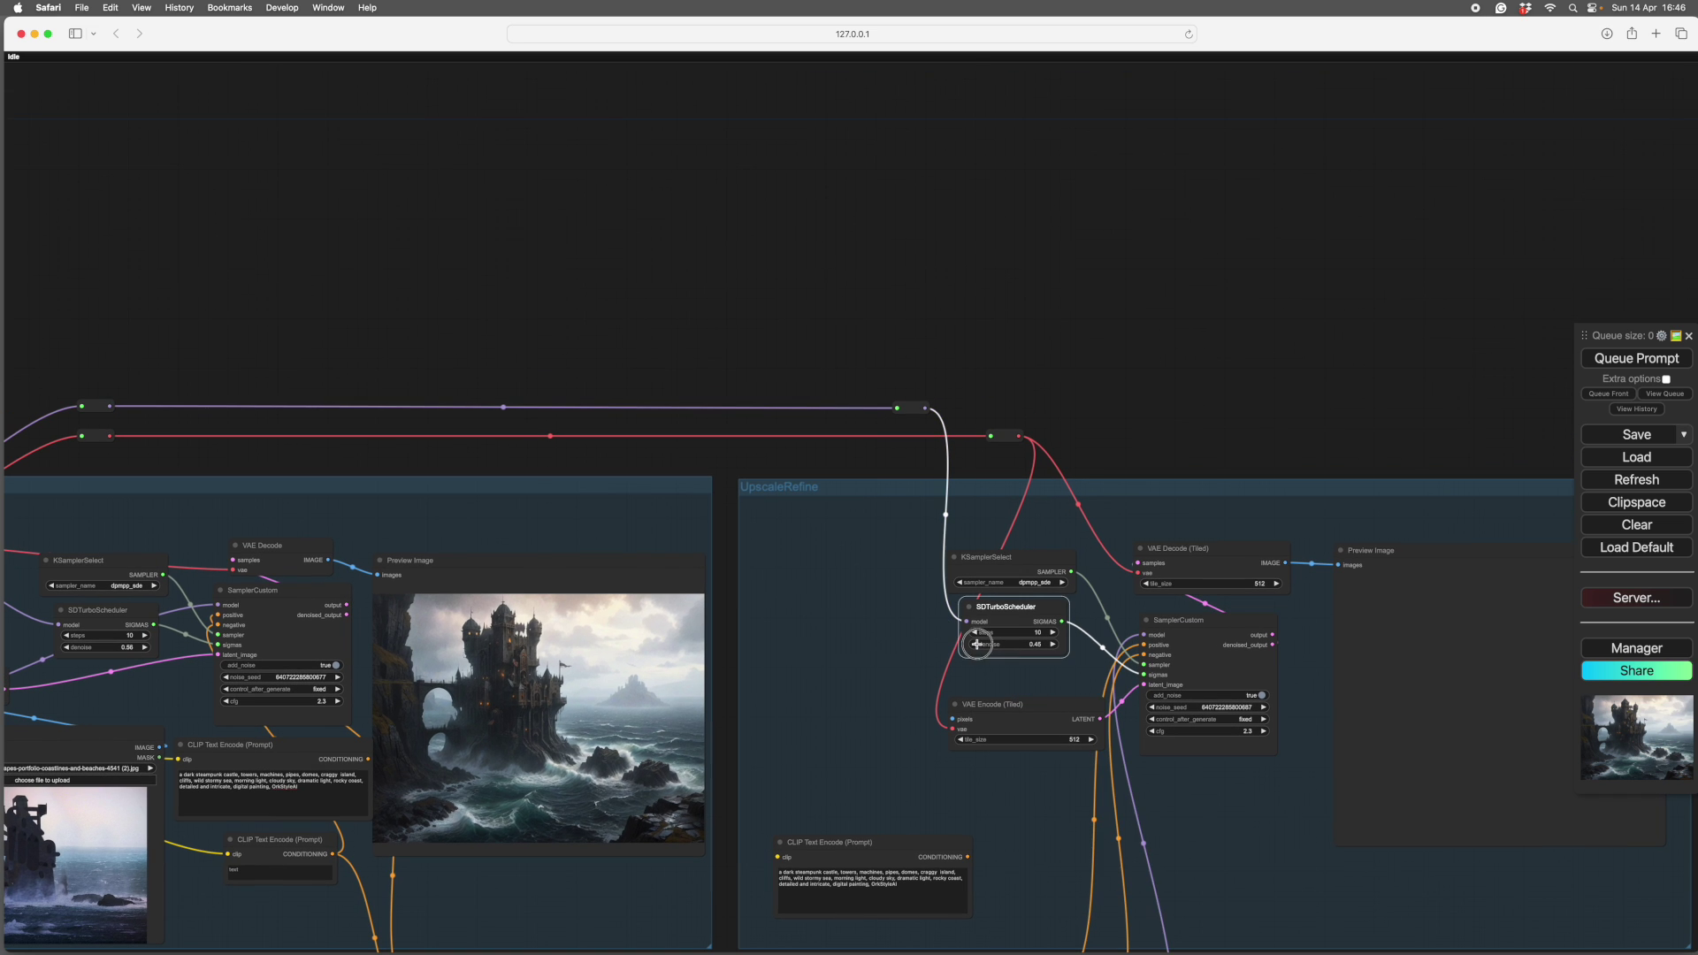
drag(978, 645, 1028, 448)
- Shift the UpscaleRefine group right and pull a new link from VAE Decode's IMAGE output
scroll(884, 630, left, 3)
drag(1023, 333, 1066, 334)
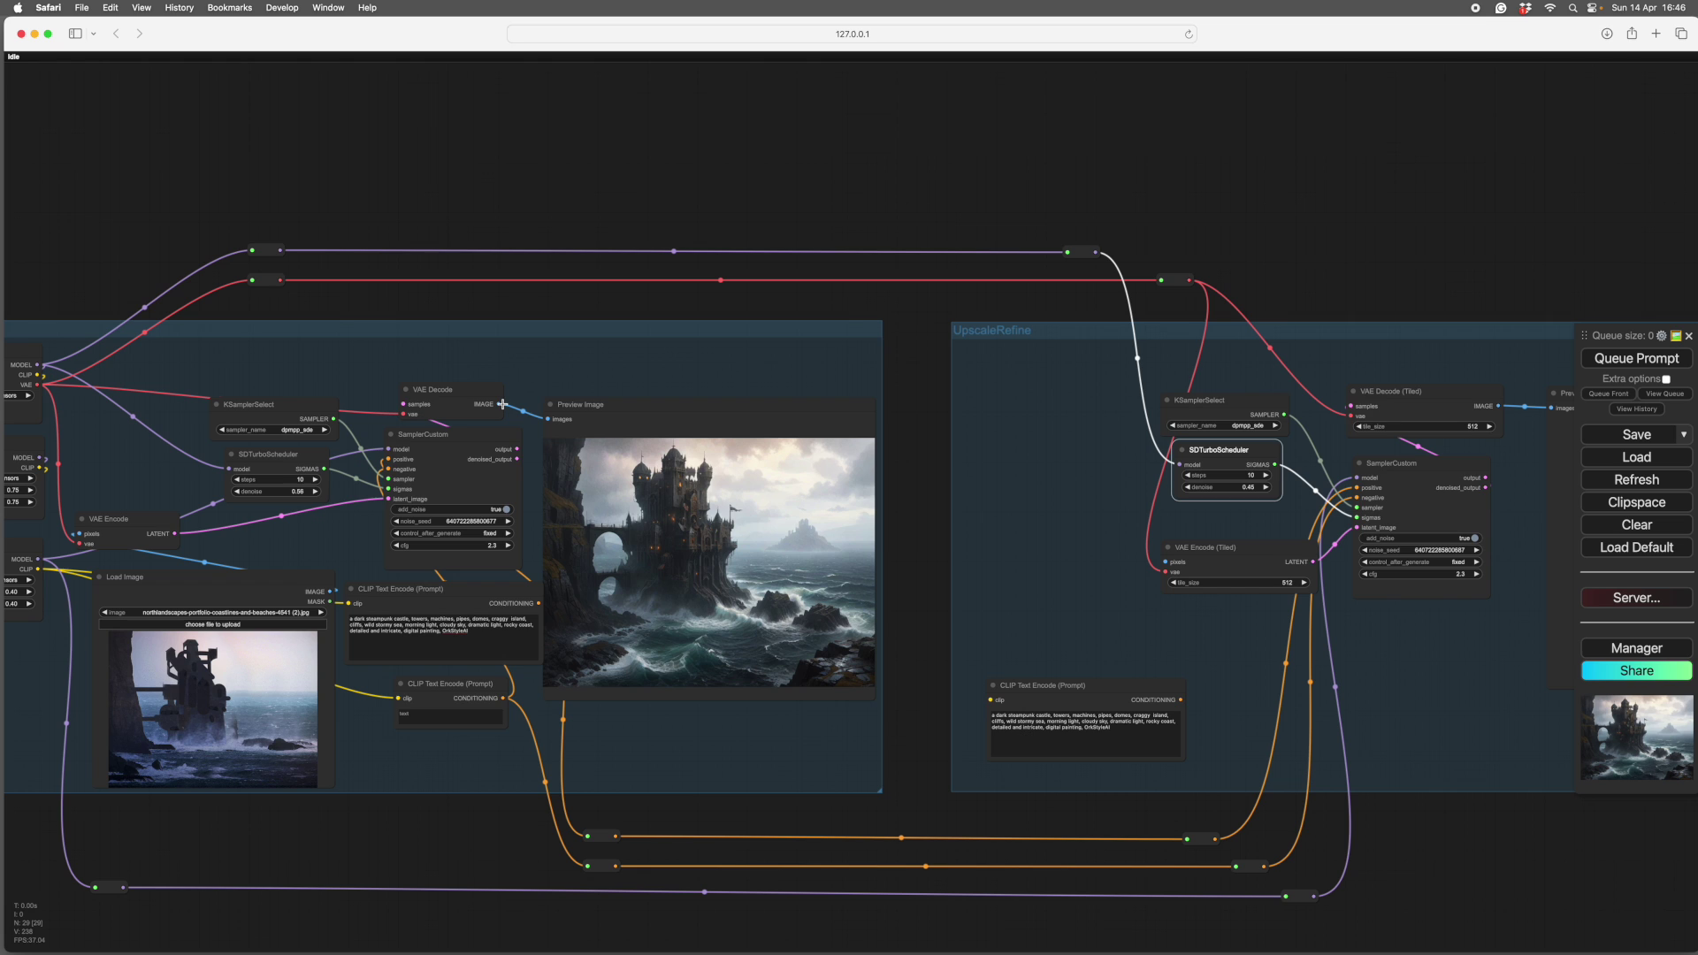
drag(502, 404, 1009, 413)
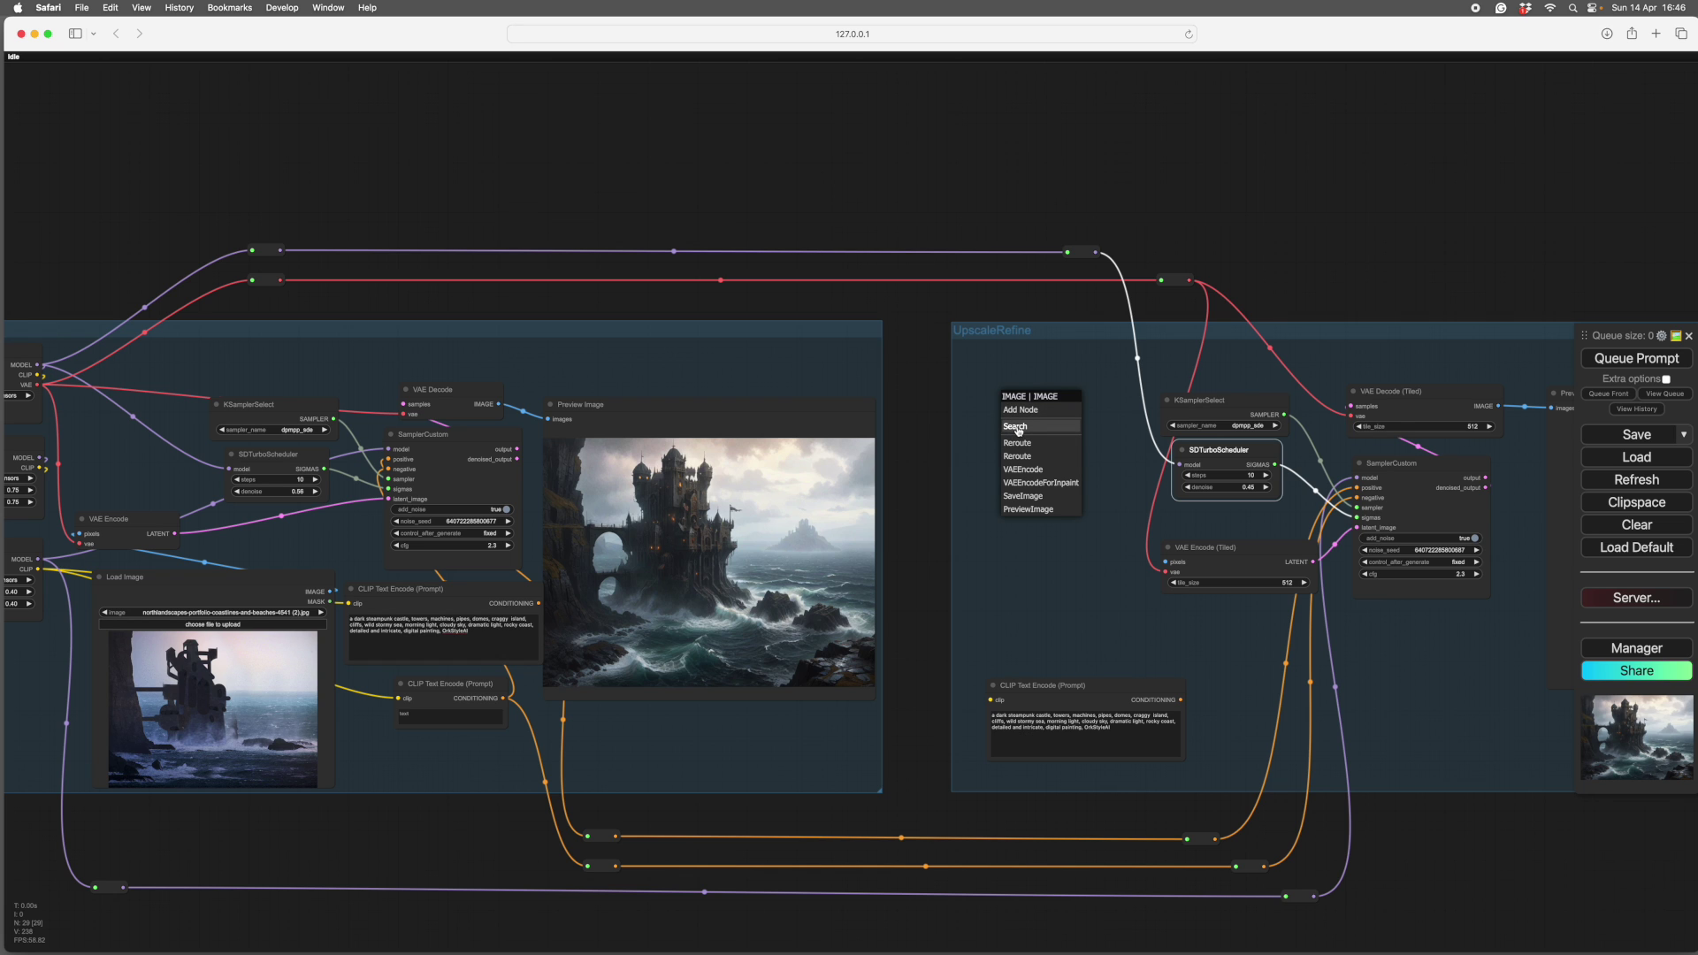
- Add an Image Resize node on the decoded-image link, rescaling by 2.00 with lanczos
click(1015, 427)
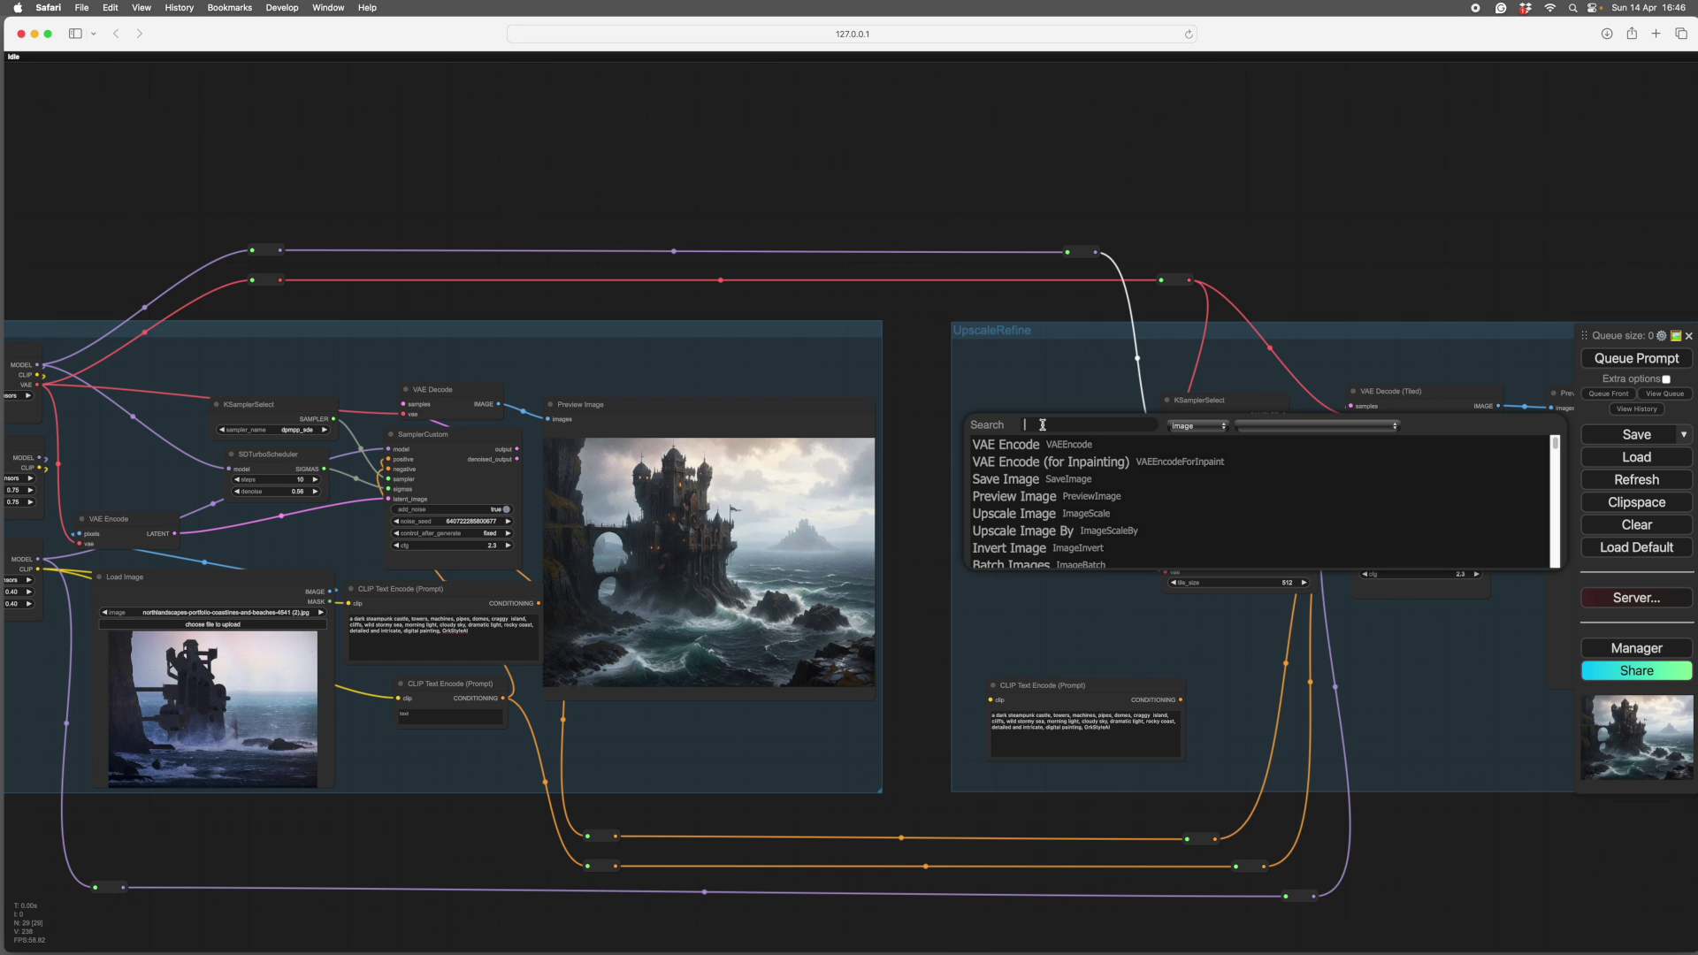
text(resize)
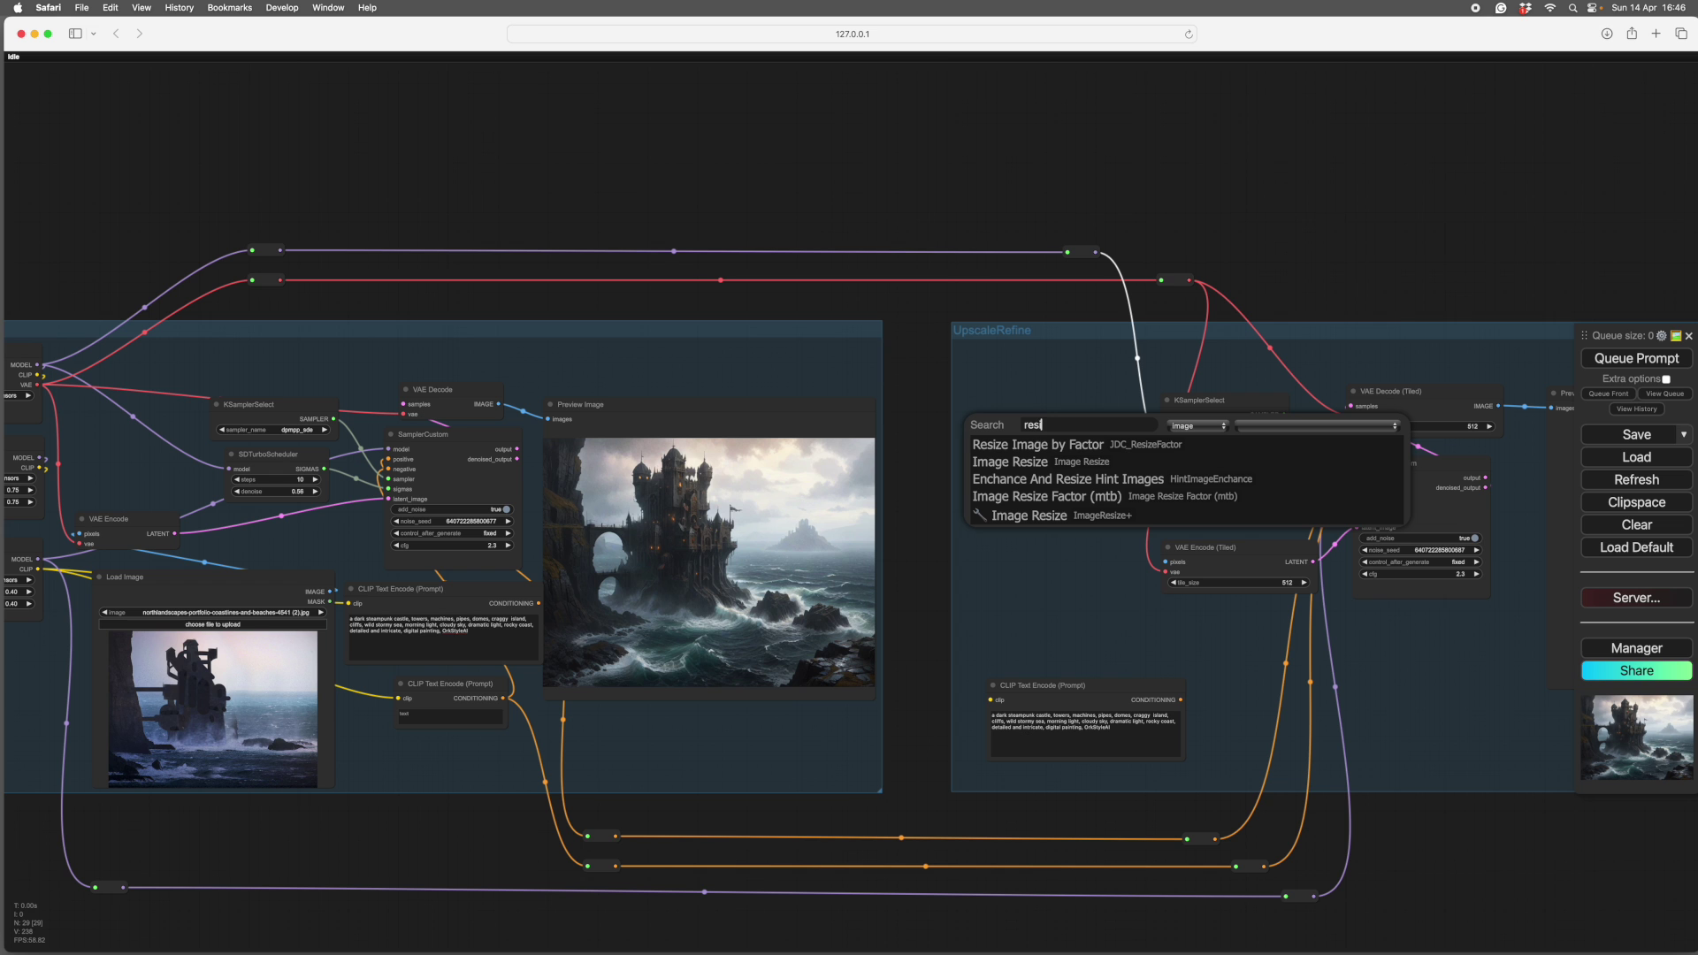
click(1026, 462)
scroll(1080, 561, up, 3)
scroll(1075, 570, up, 2)
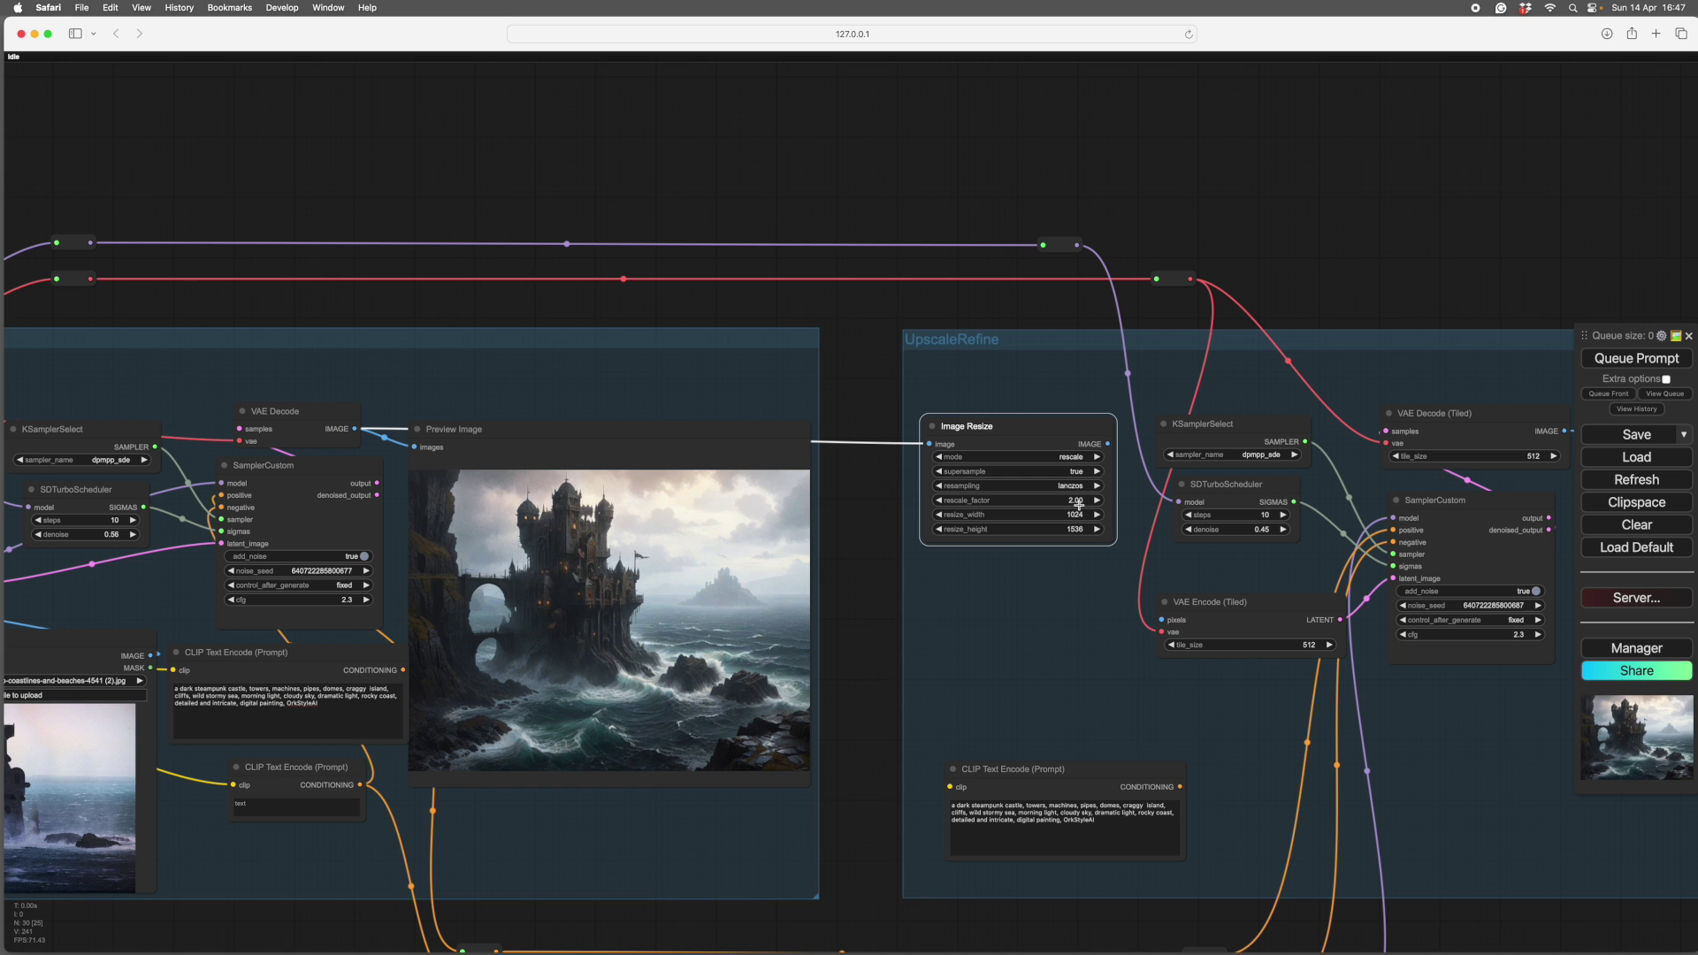
scroll(1044, 577, down, 3)
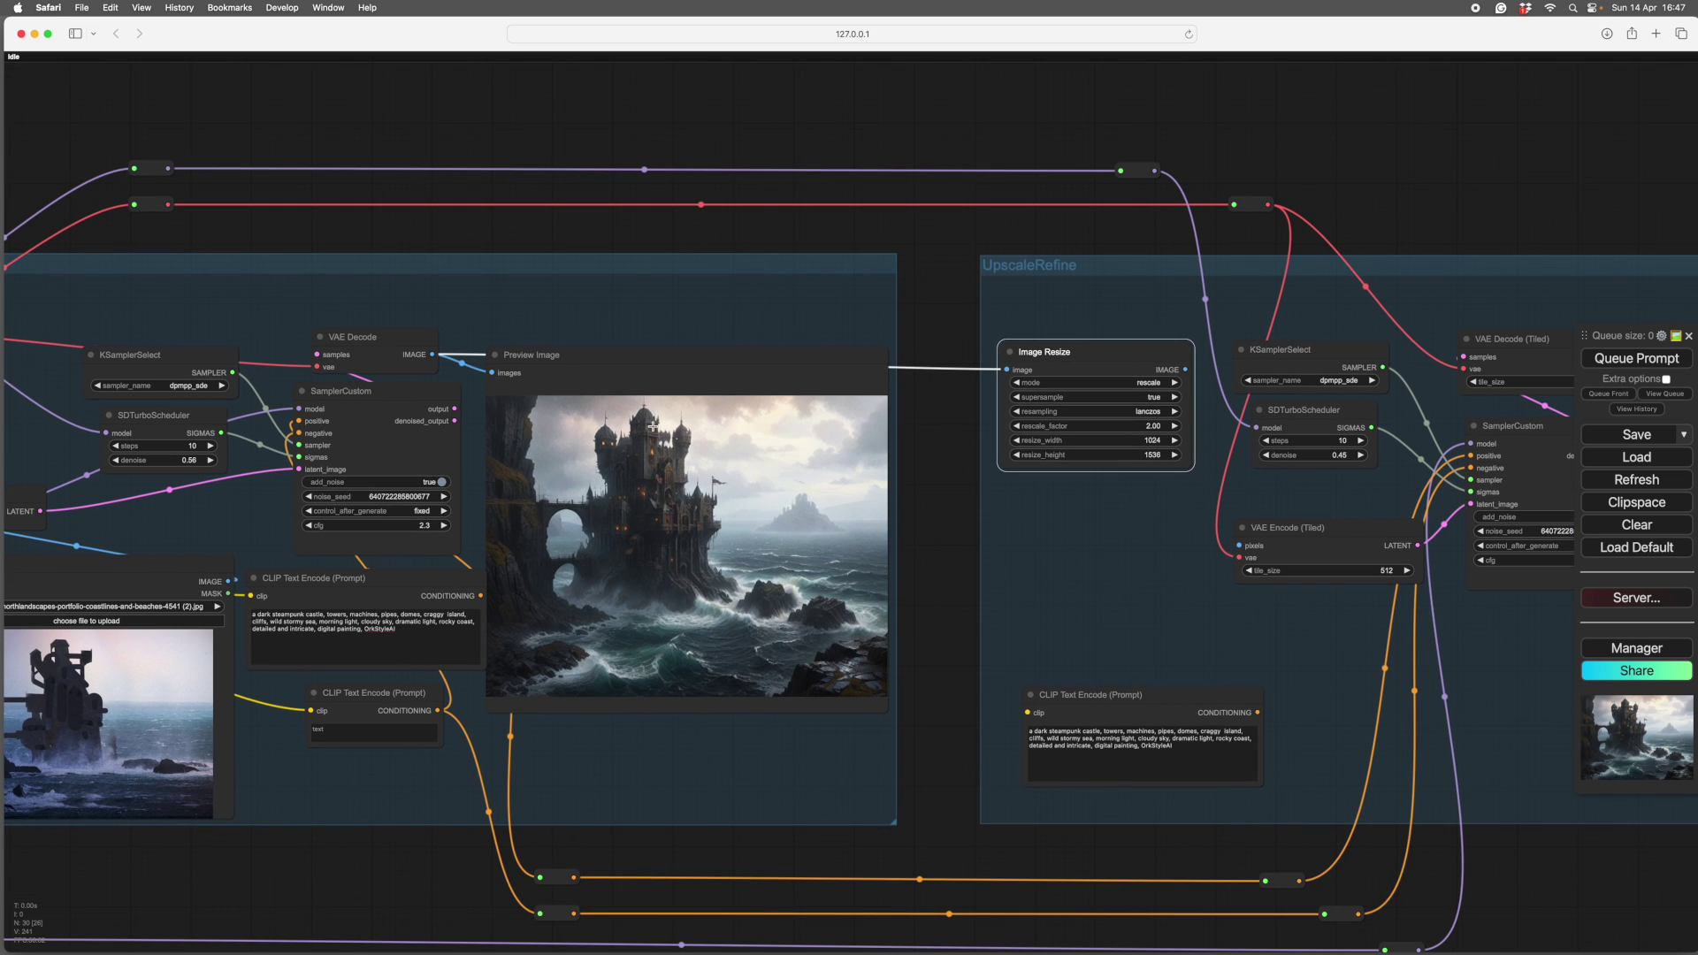
drag(1088, 595, 861, 681)
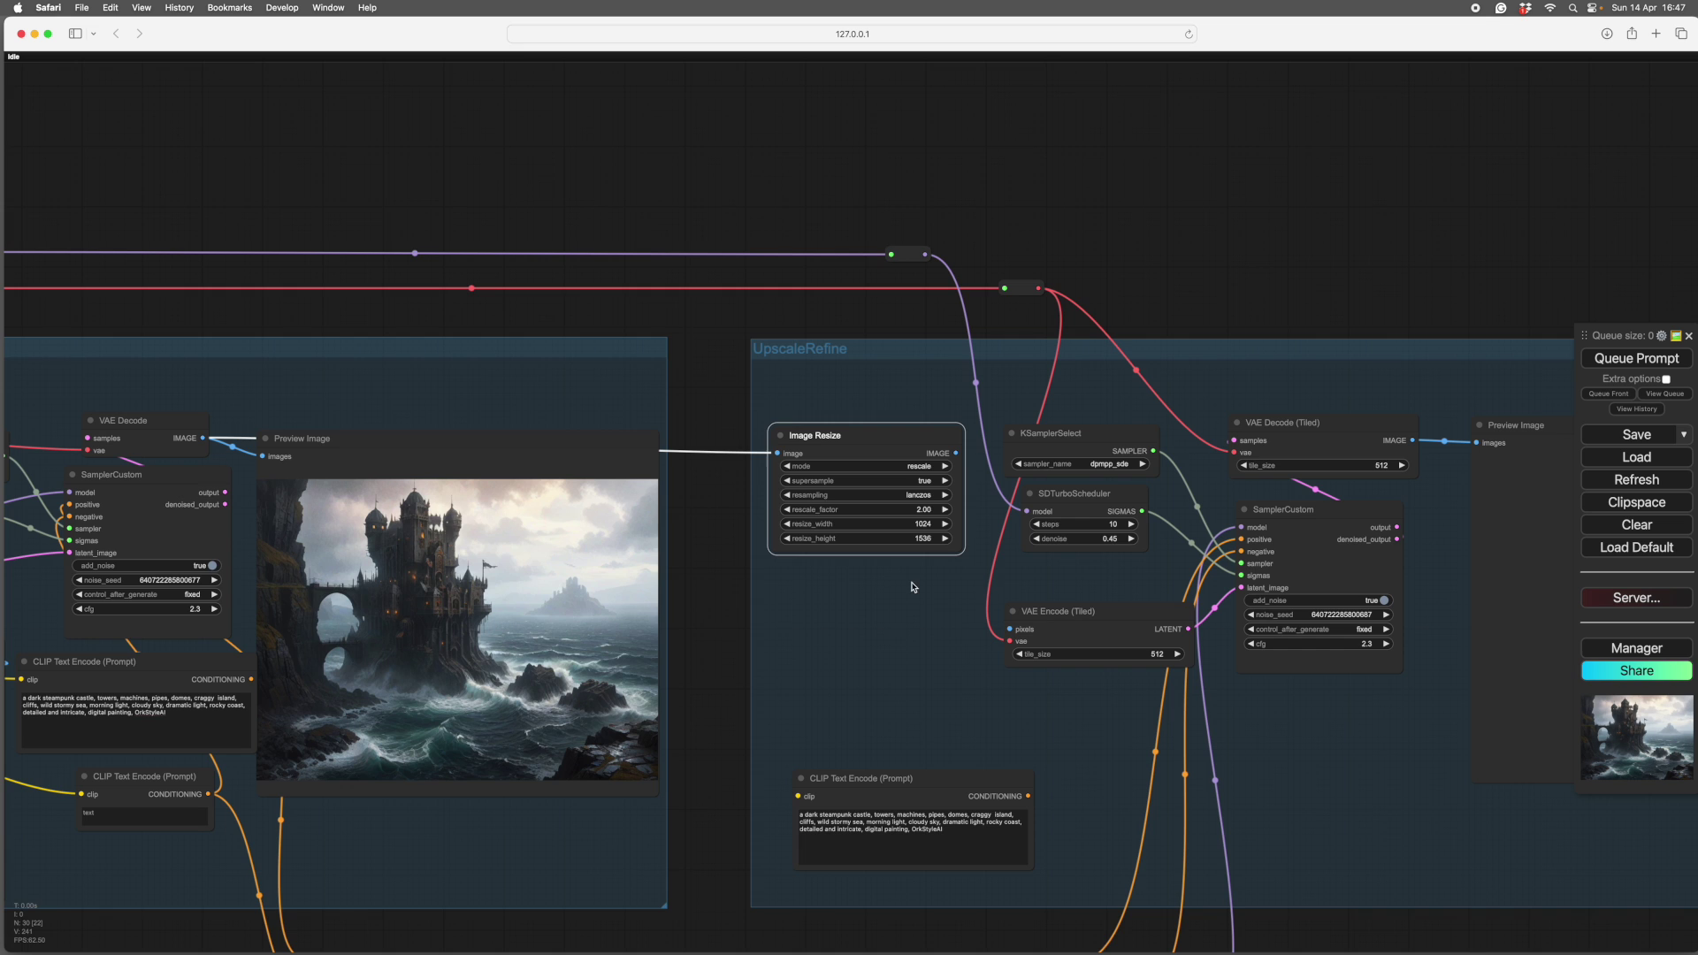
scroll(866, 588, right, 2)
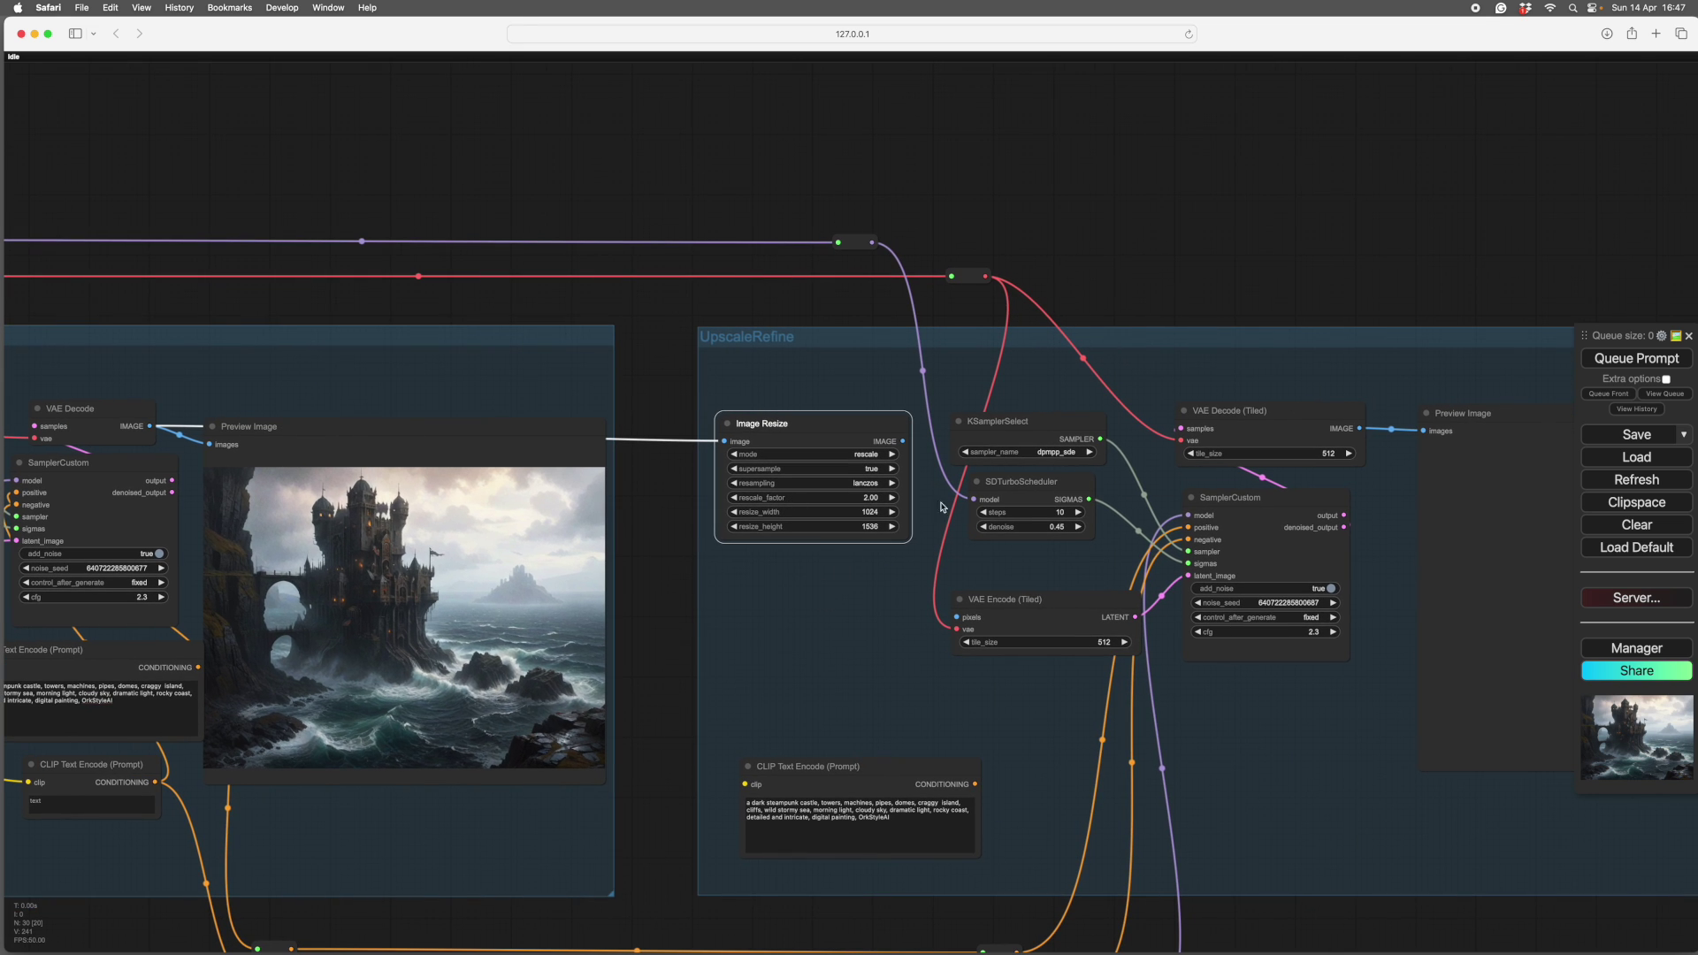
drag(852, 595, 841, 585)
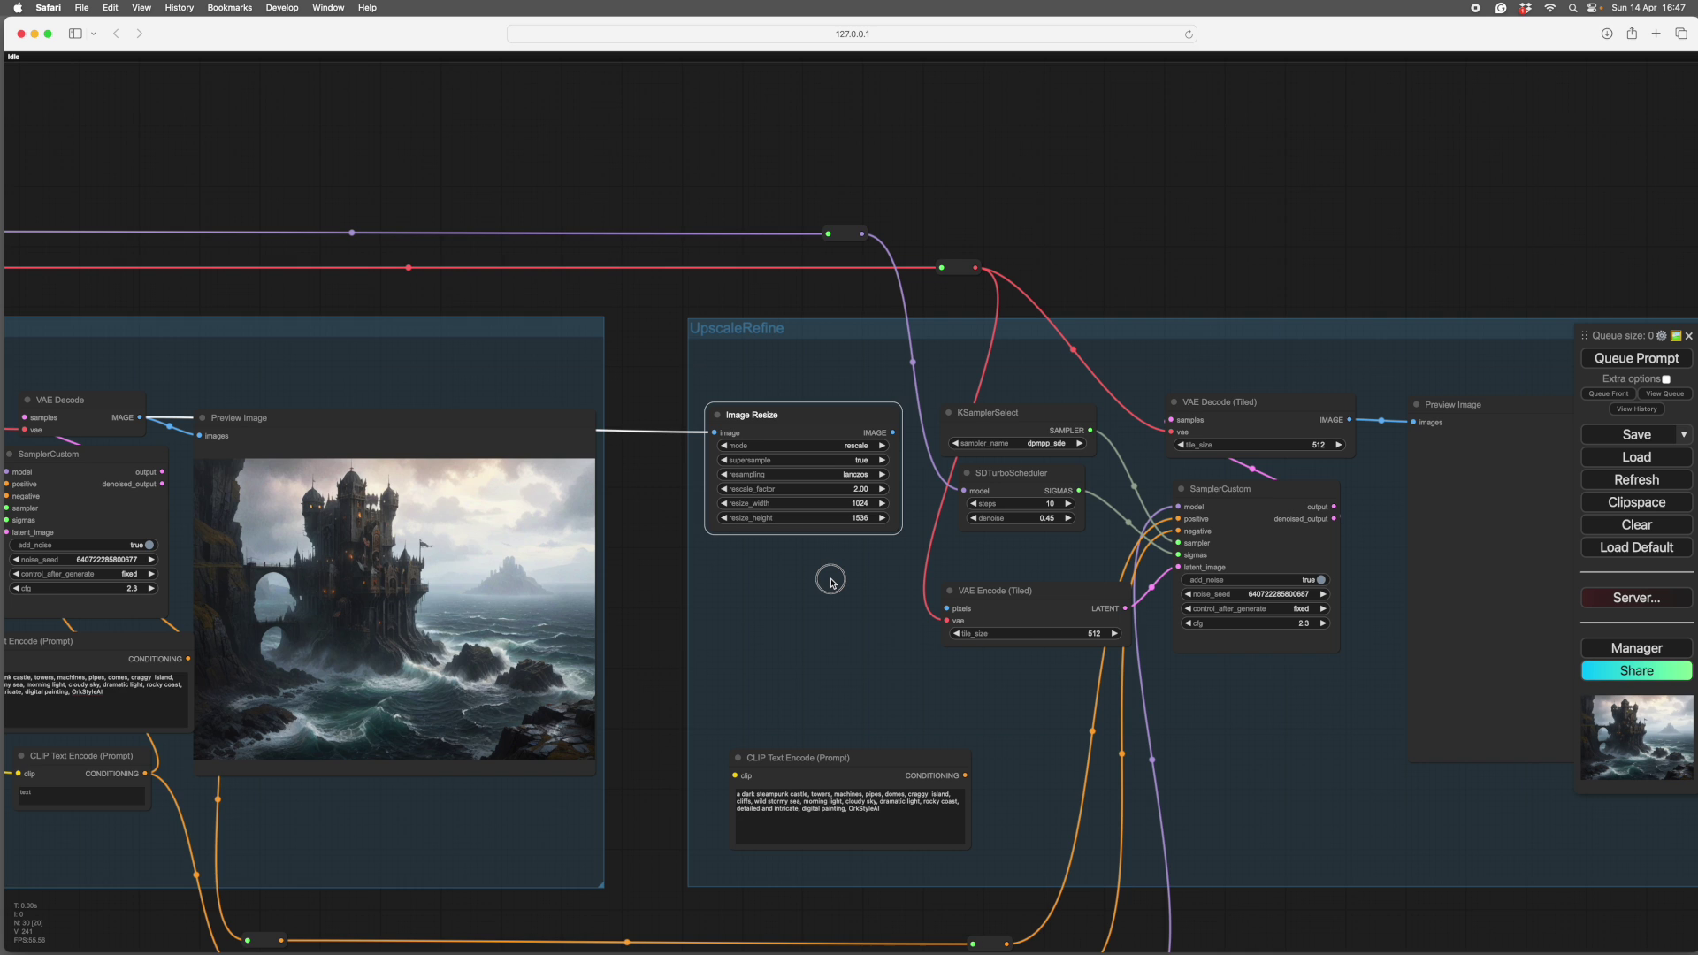
drag(829, 579, 759, 607)
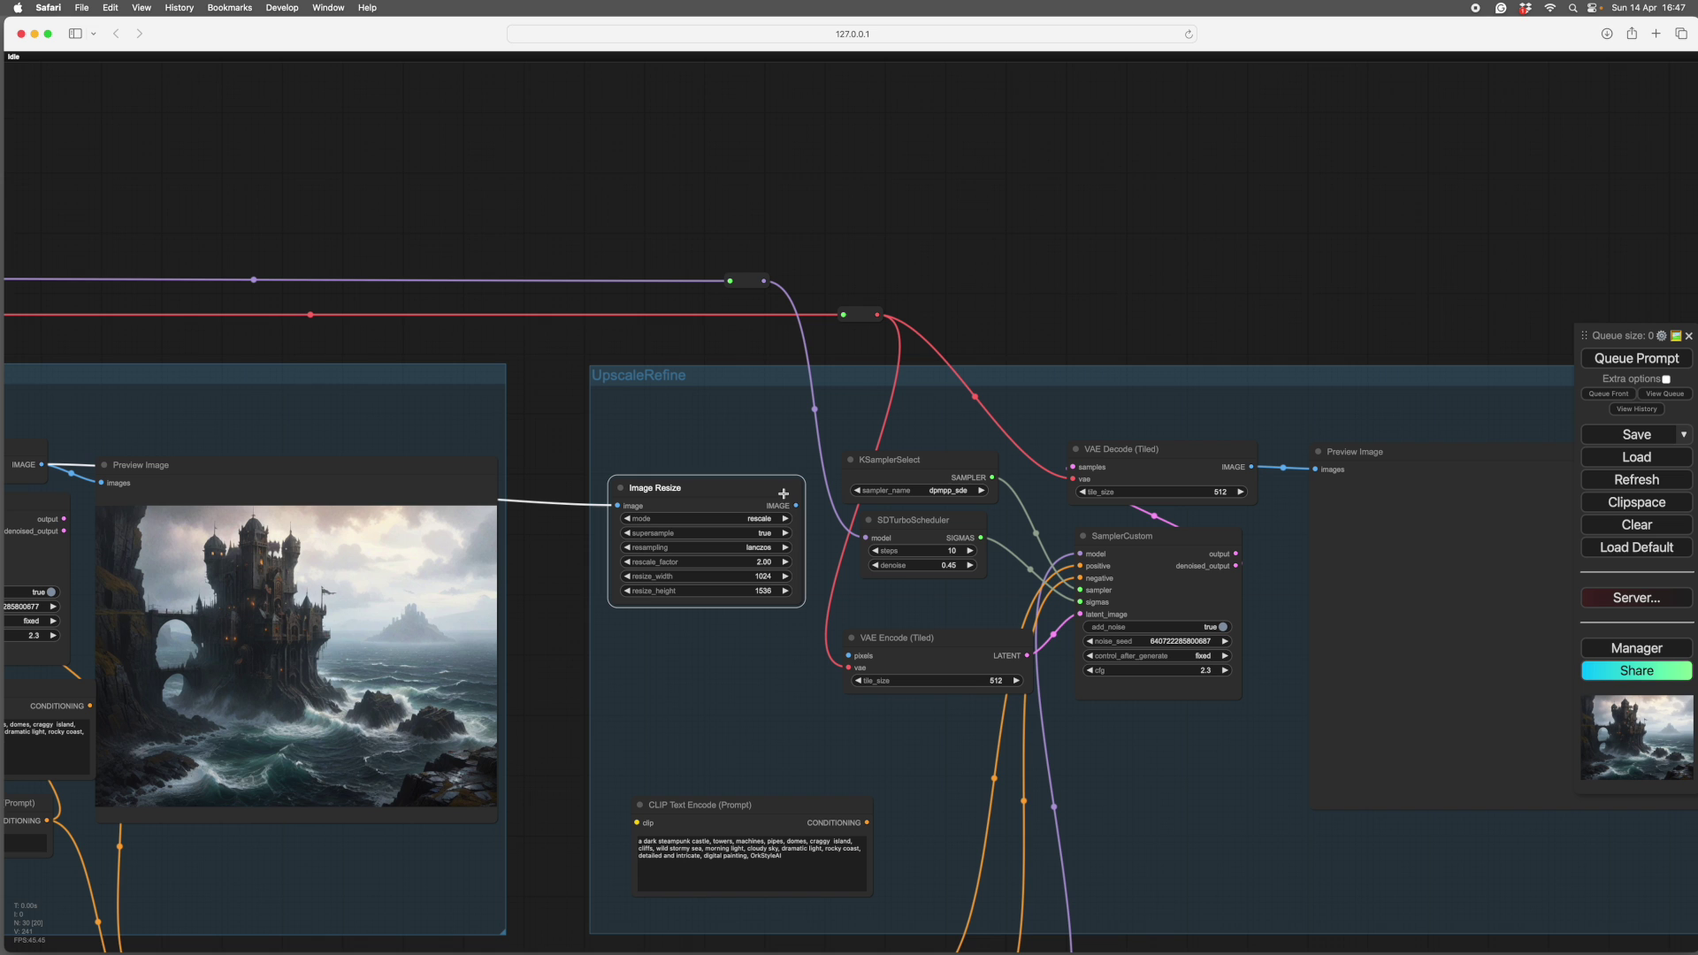
- Connect Image Resize's IMAGE output to the VAE Encode (Tiled) pixels input
drag(797, 507, 848, 655)
drag(758, 701, 802, 663)
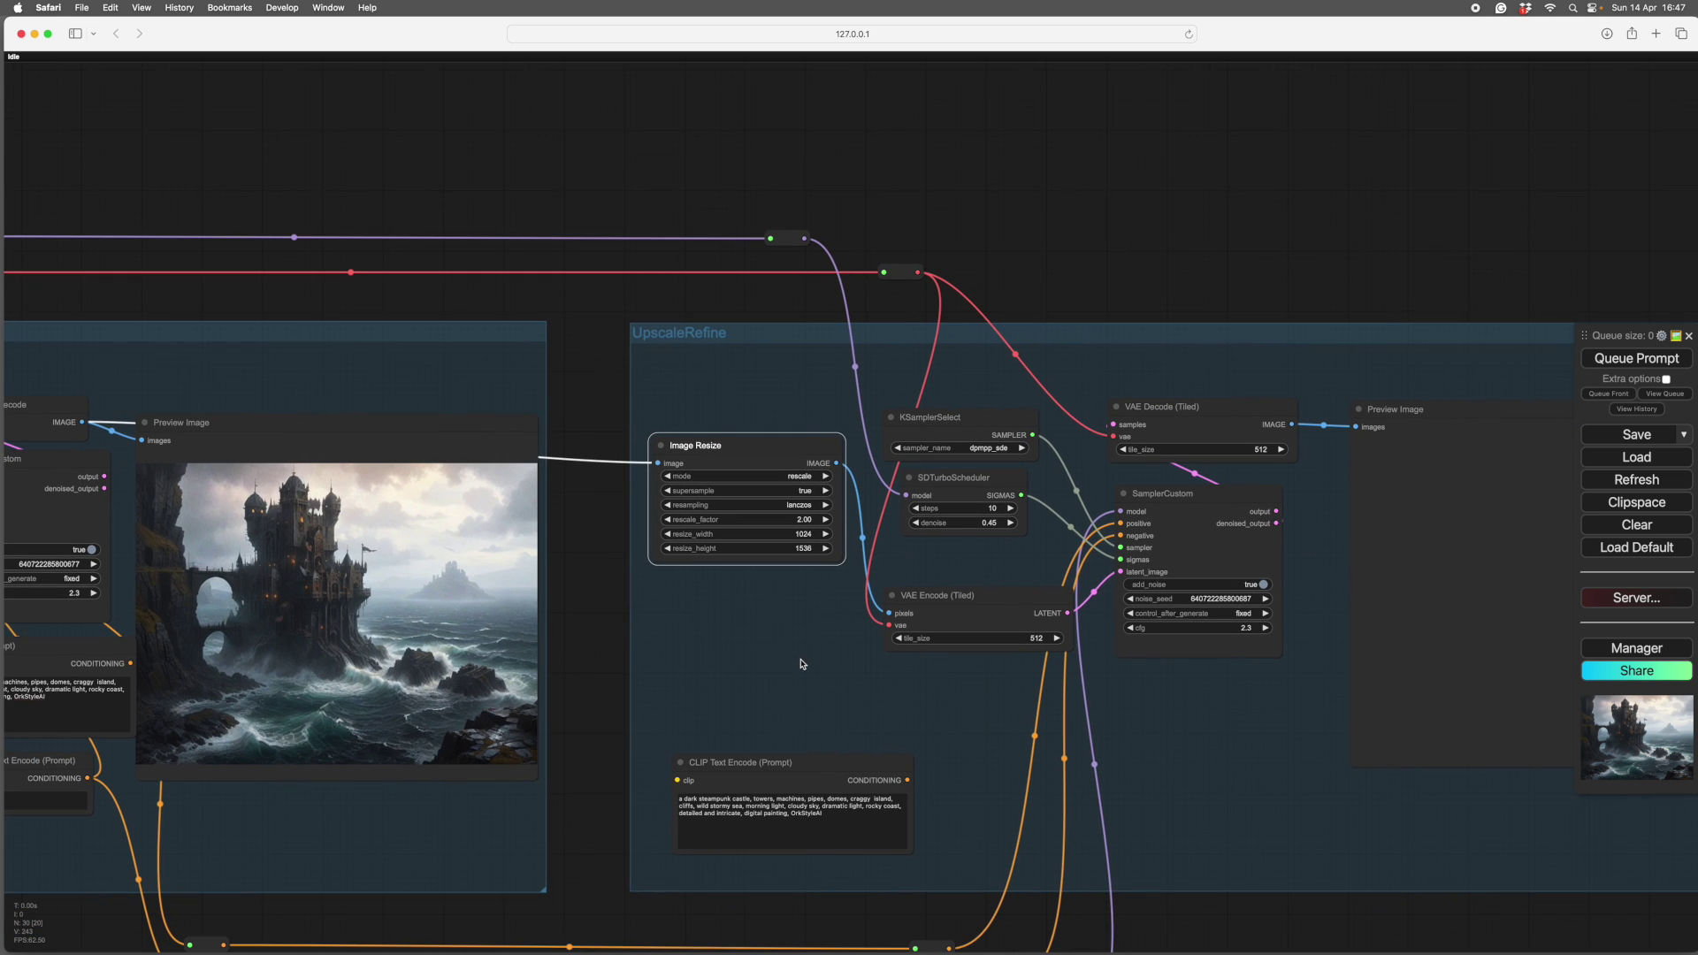
scroll(802, 663, down, 2)
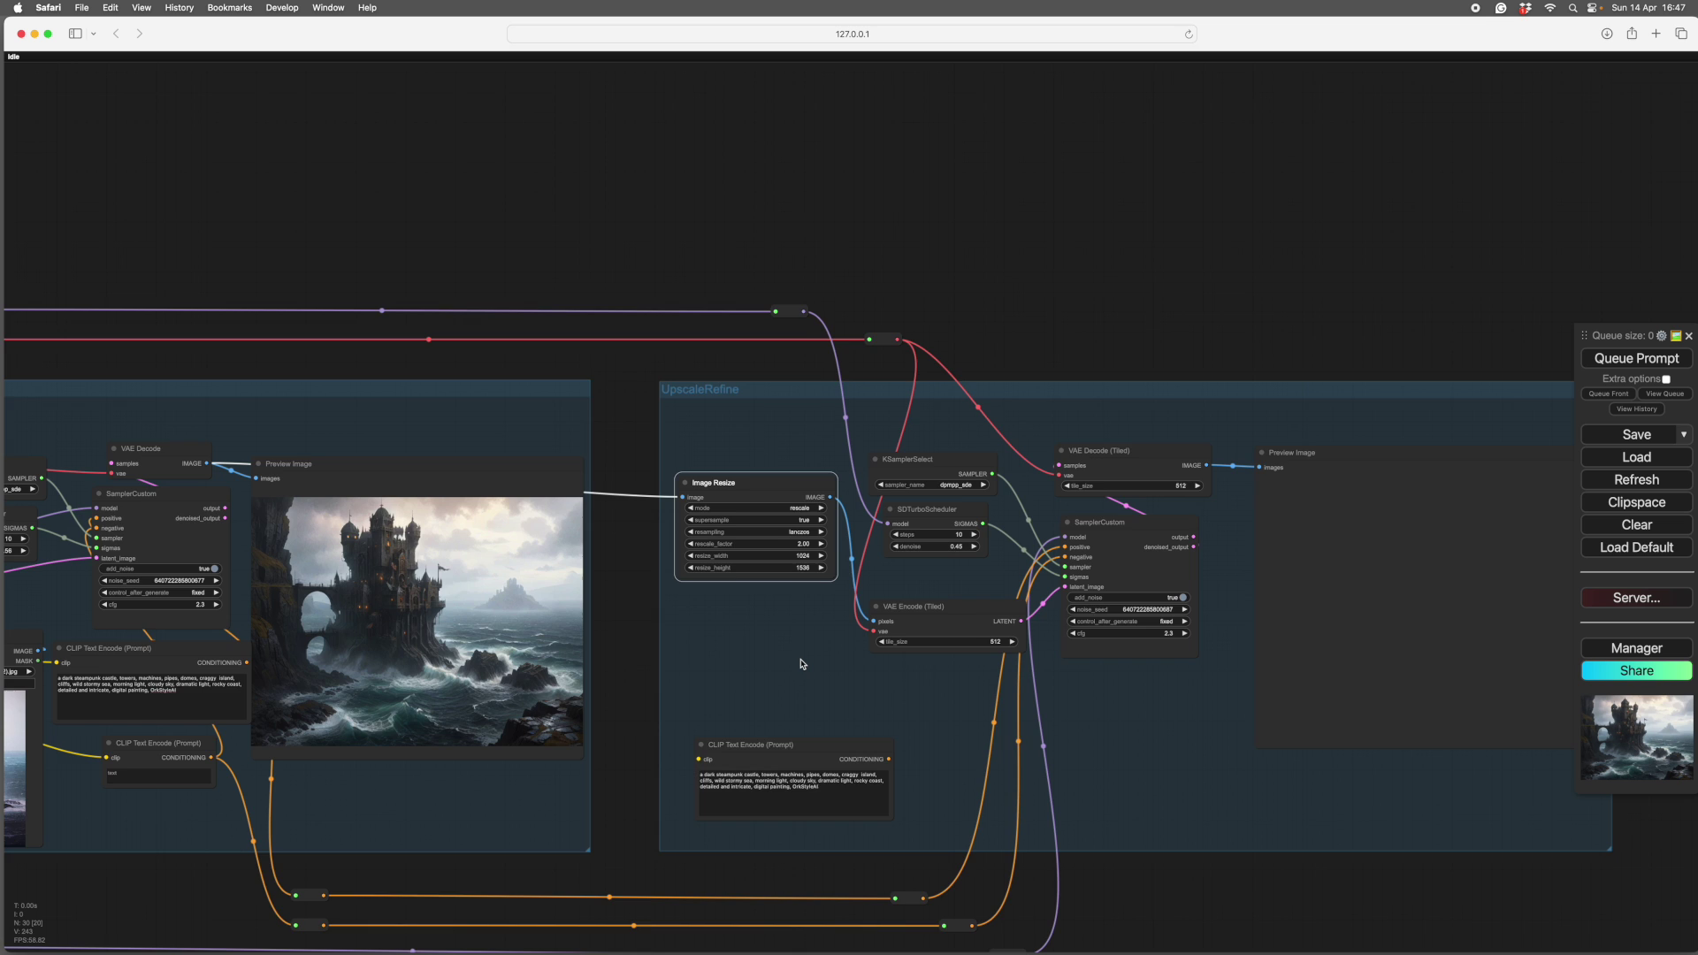
scroll(802, 663, down, 2)
drag(802, 663, 815, 606)
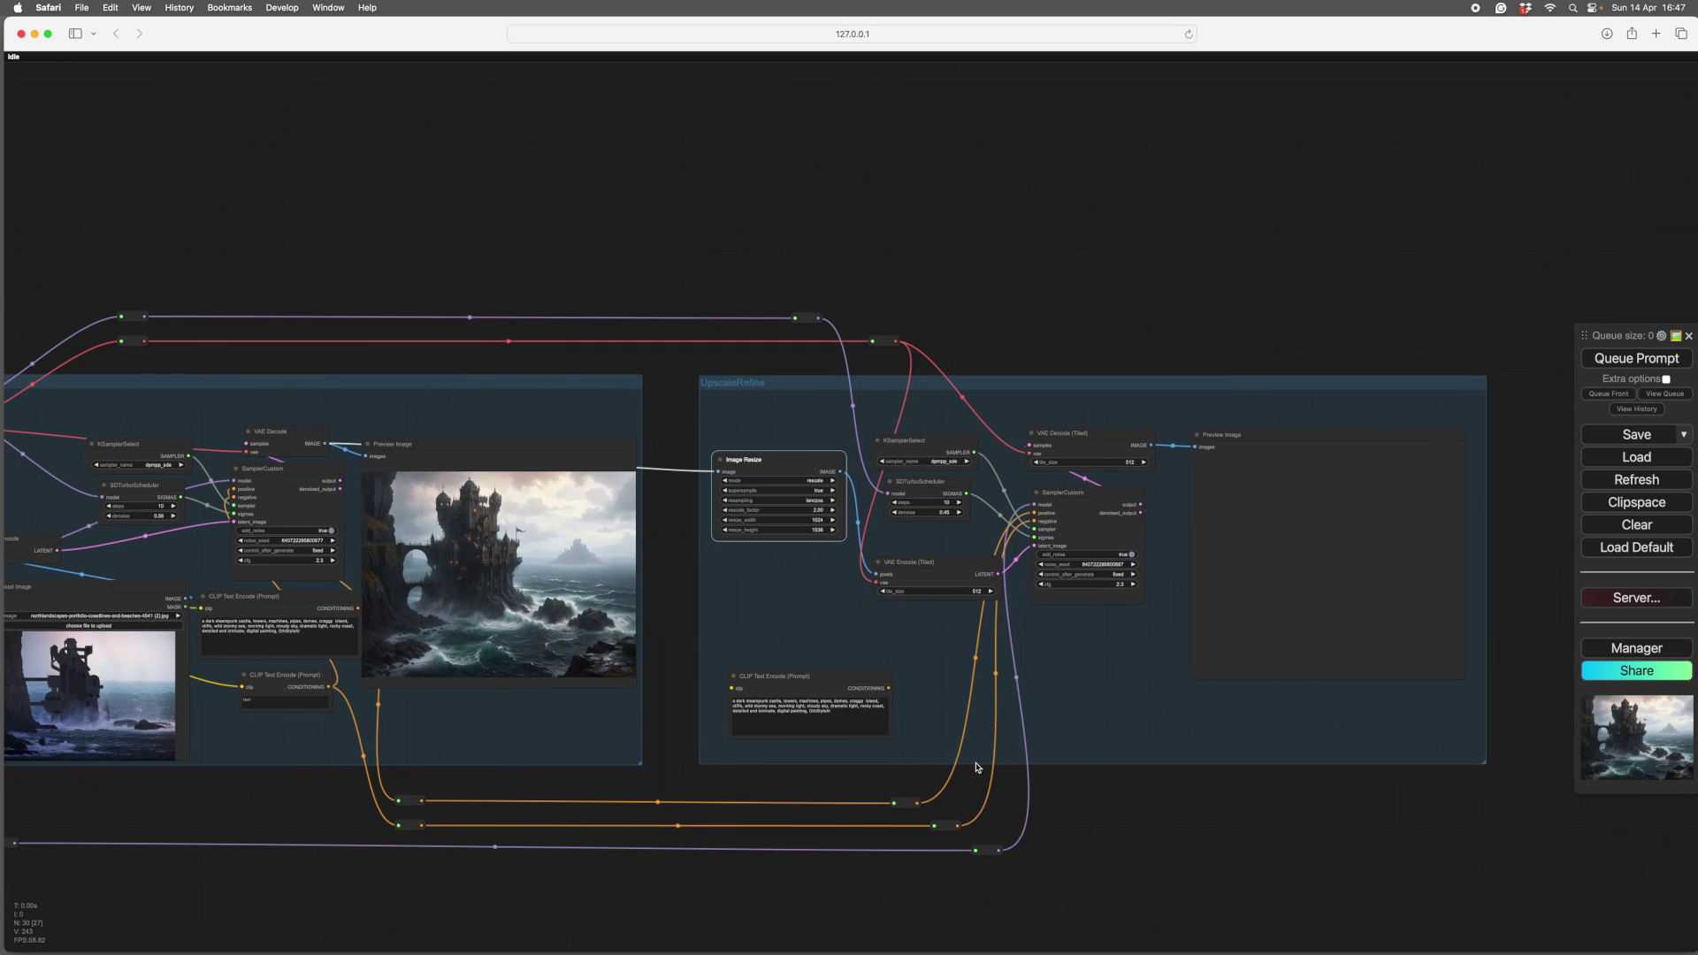
- Tidy the layout: shift the group, the purple and red reroute points left, and raise Image Resize
drag(765, 390, 746, 384)
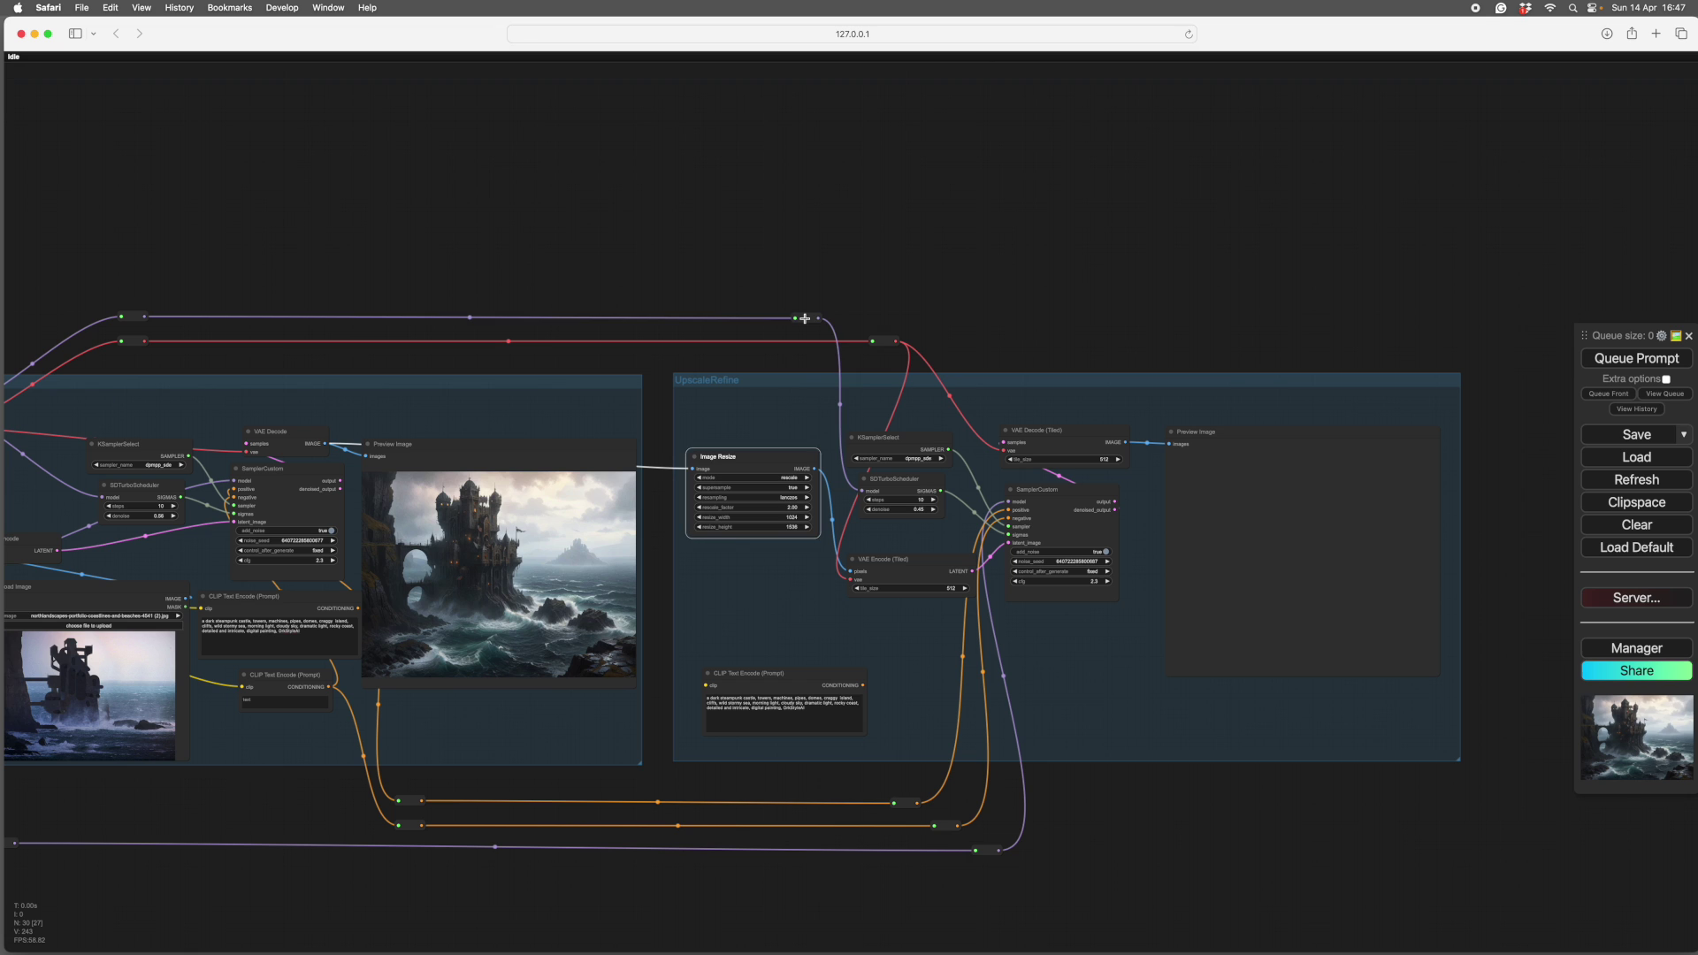
drag(805, 319, 748, 314)
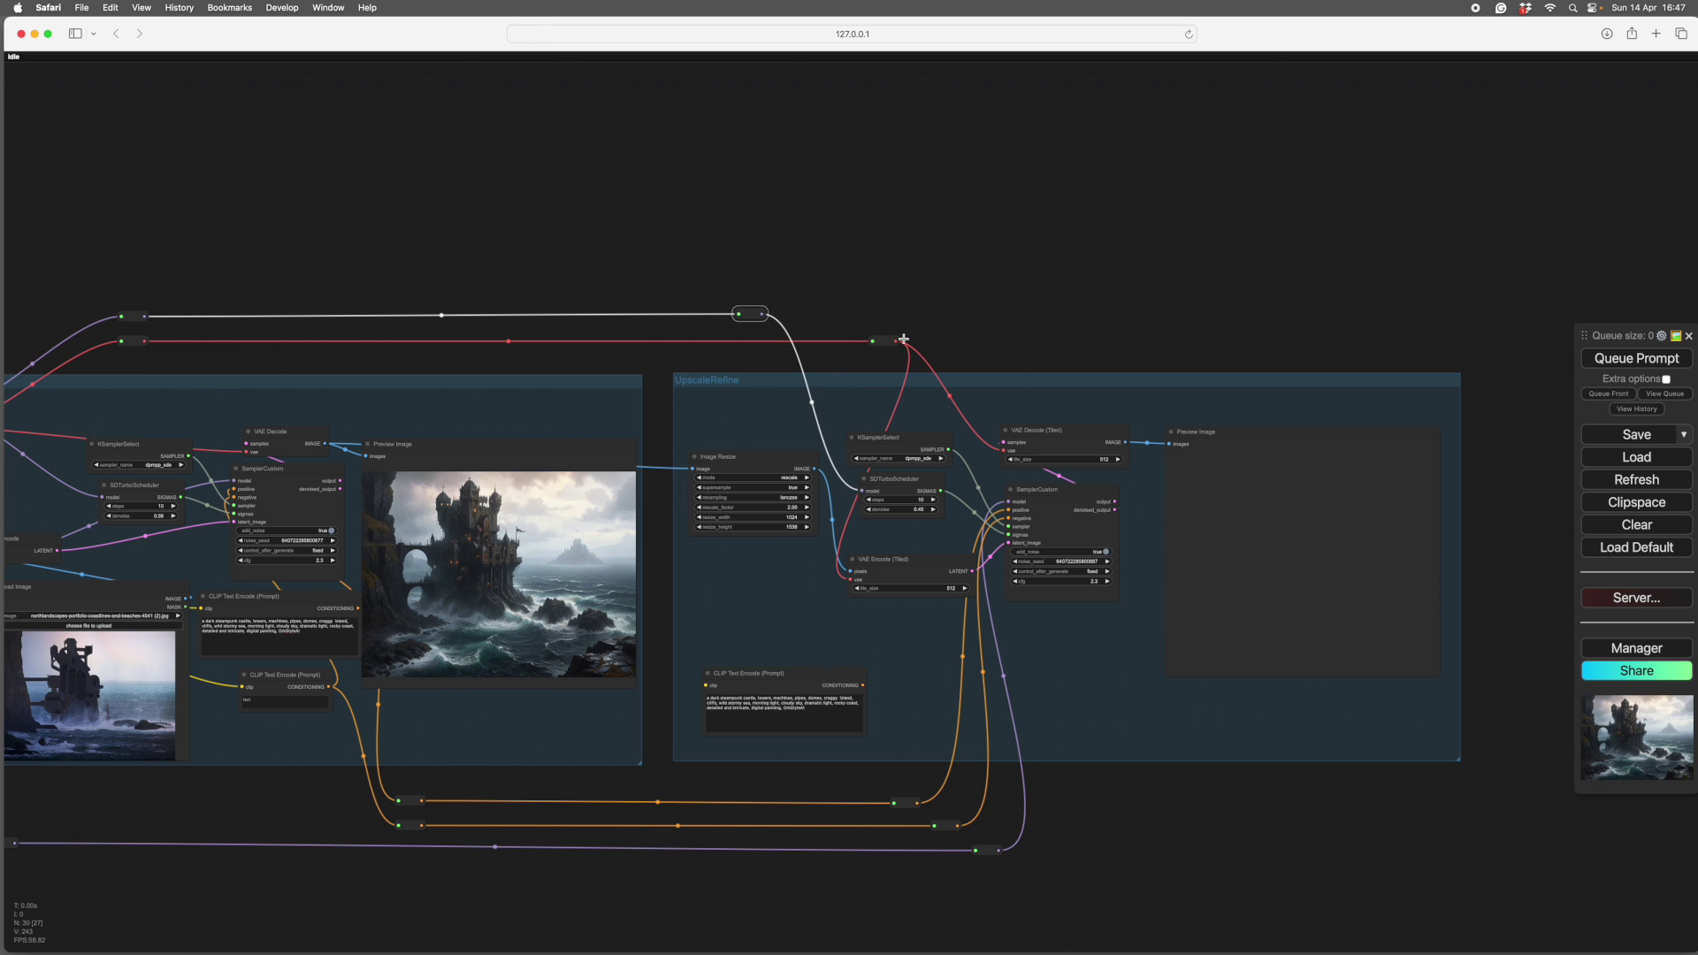
drag(885, 338, 752, 340)
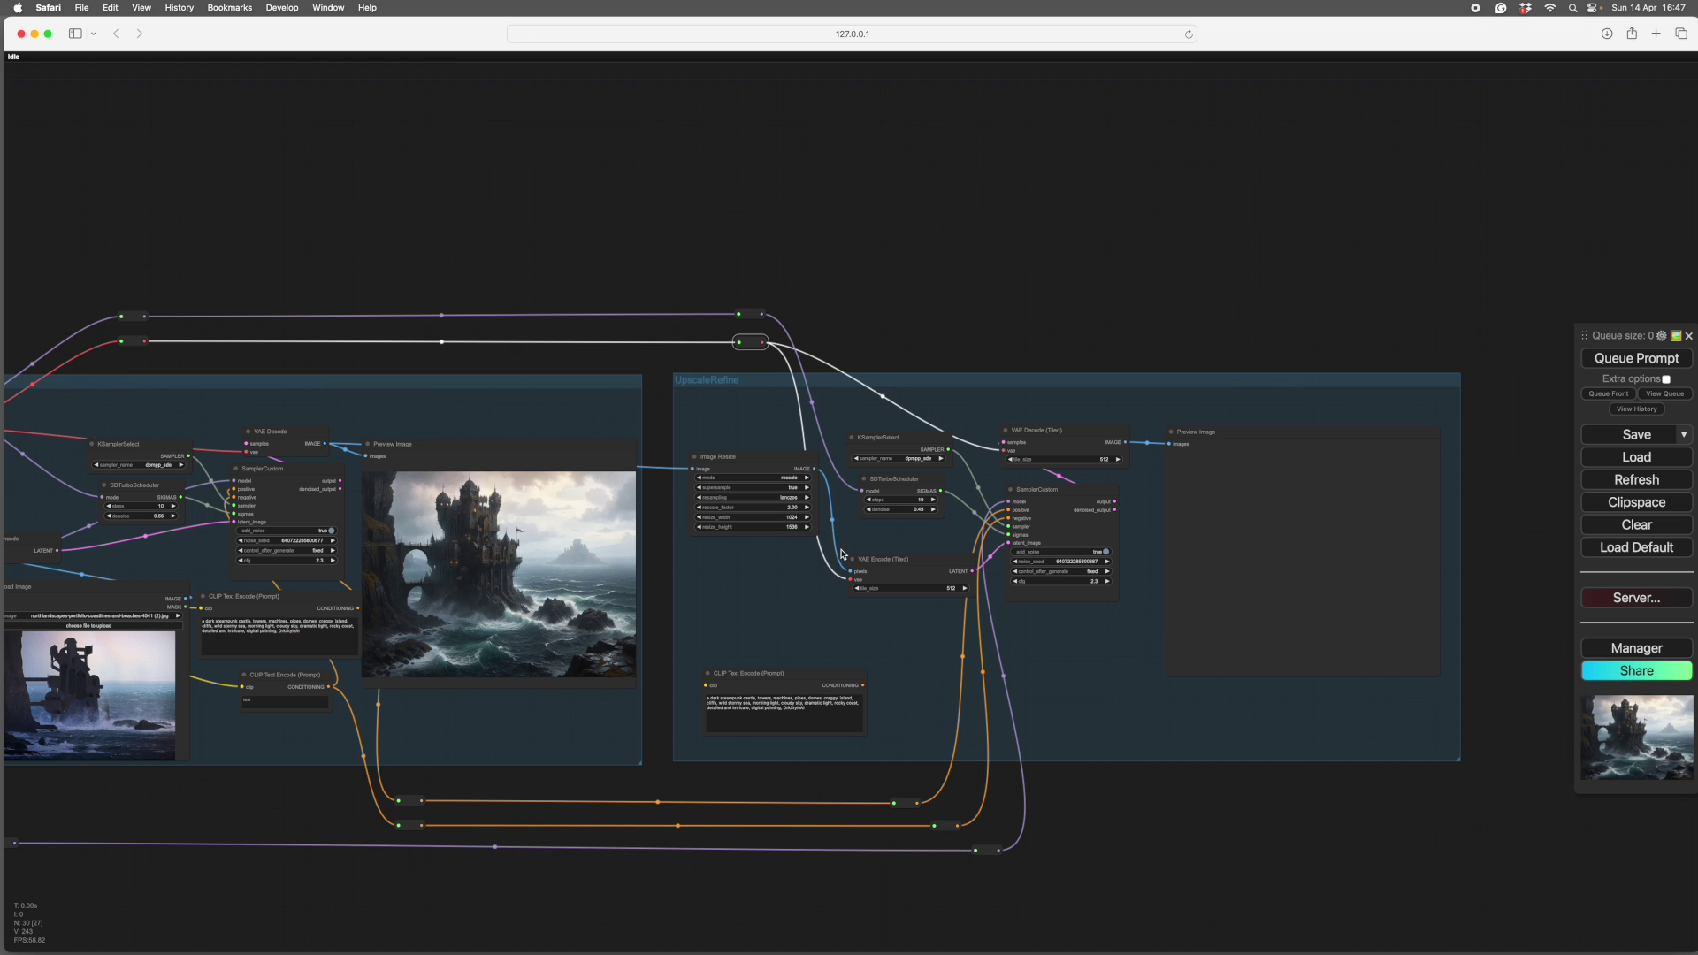
drag(774, 453, 770, 435)
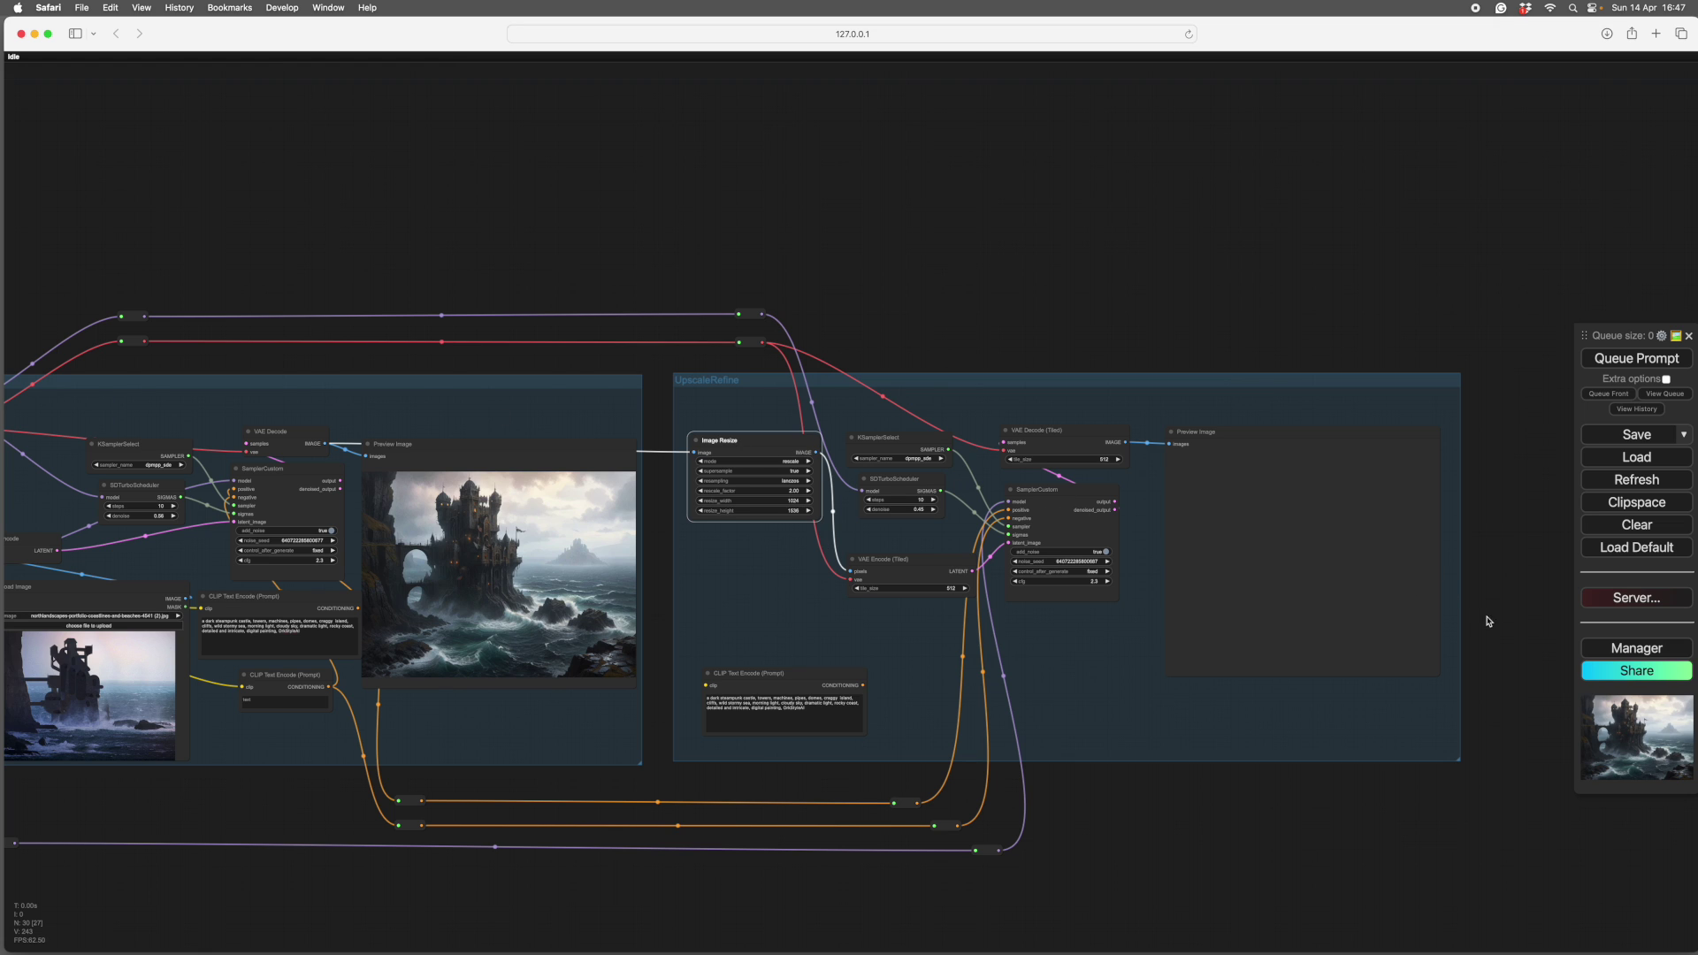
click(994, 854)
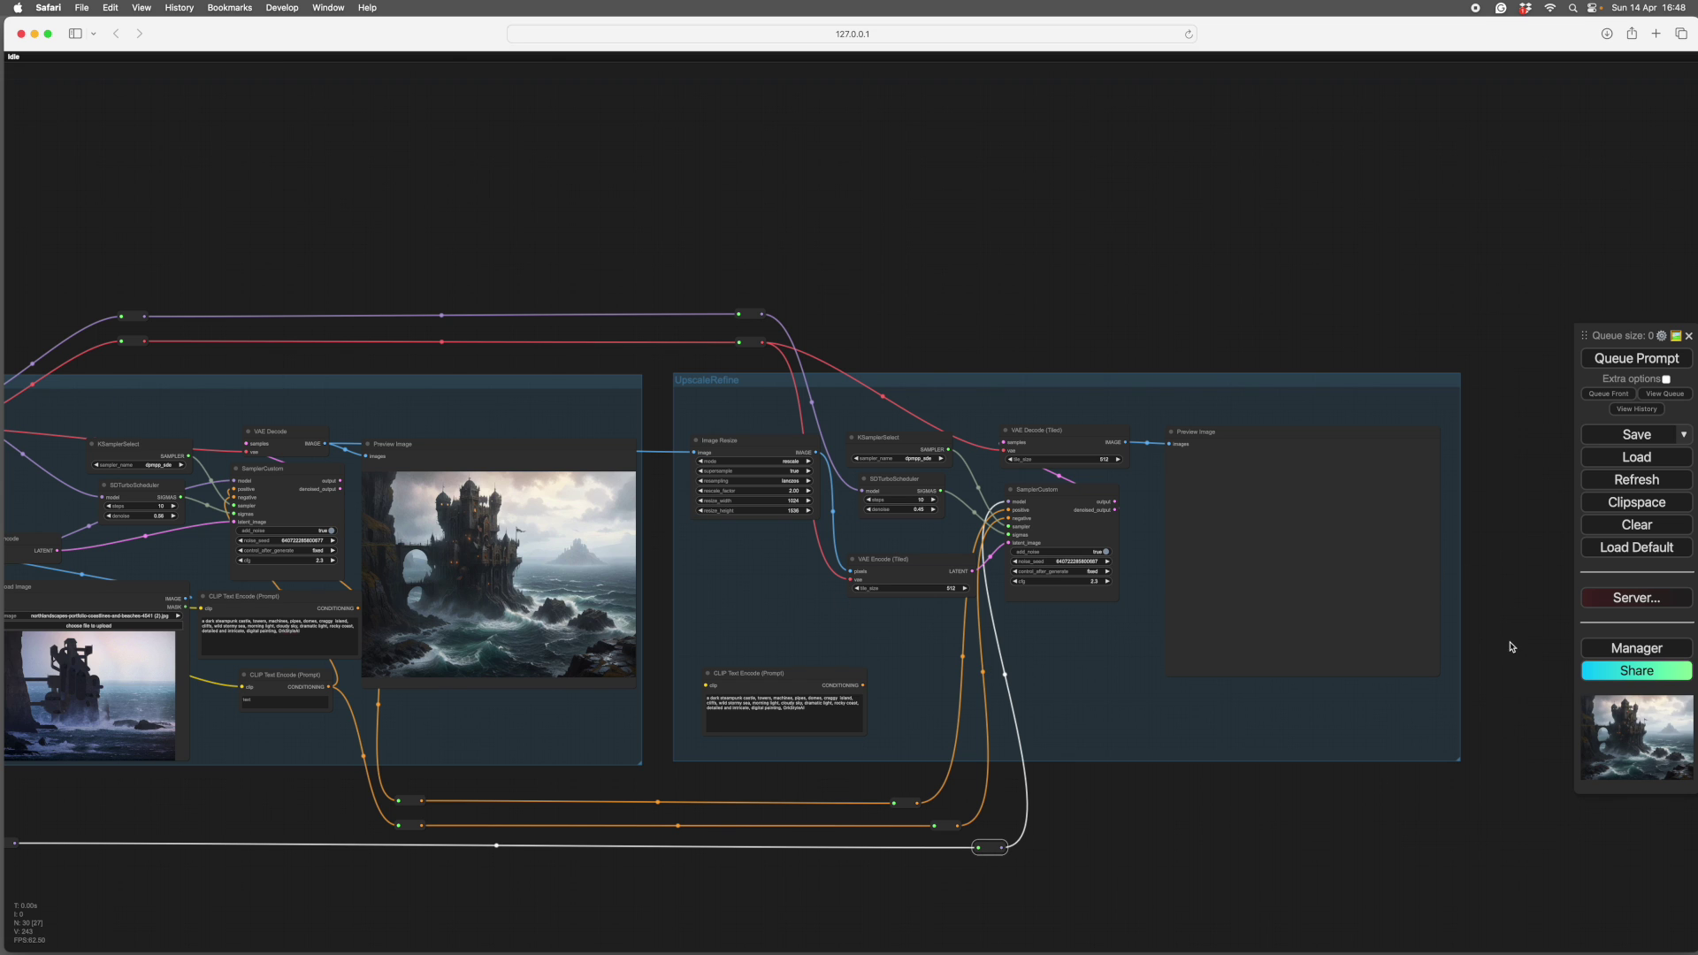
- Place the first Preview Image beside the upscaled castle preview to compare the two
click(1629, 650)
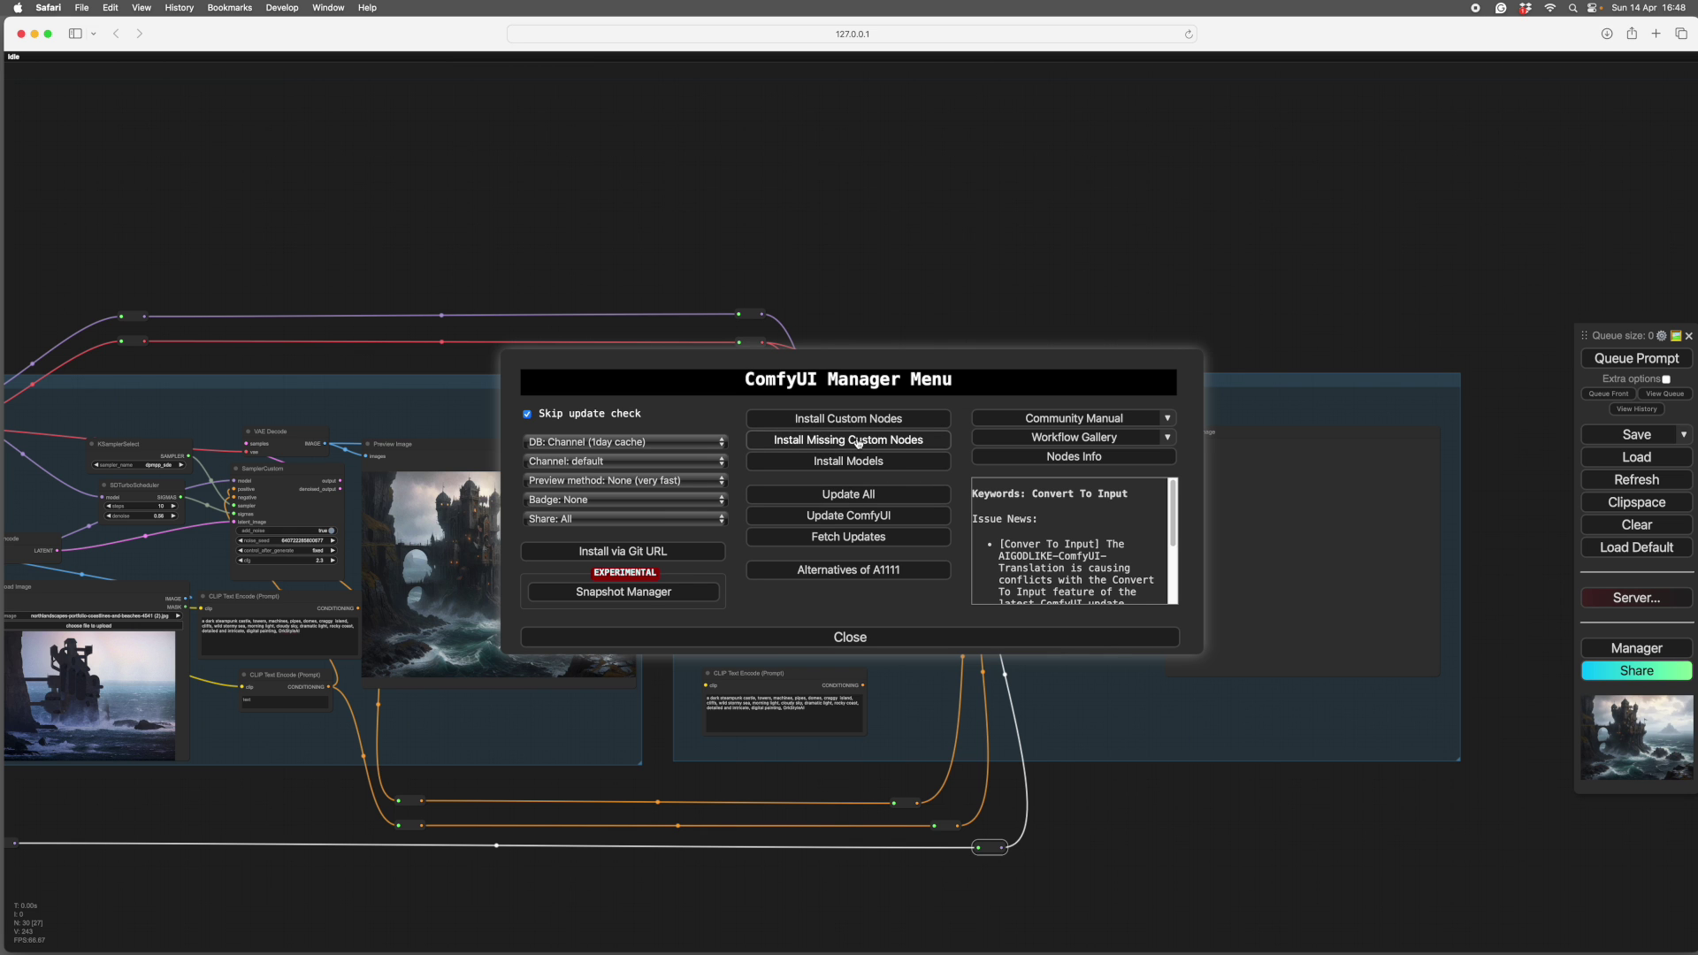
key(Escape)
scroll(1232, 743, down, 3)
click(1199, 757)
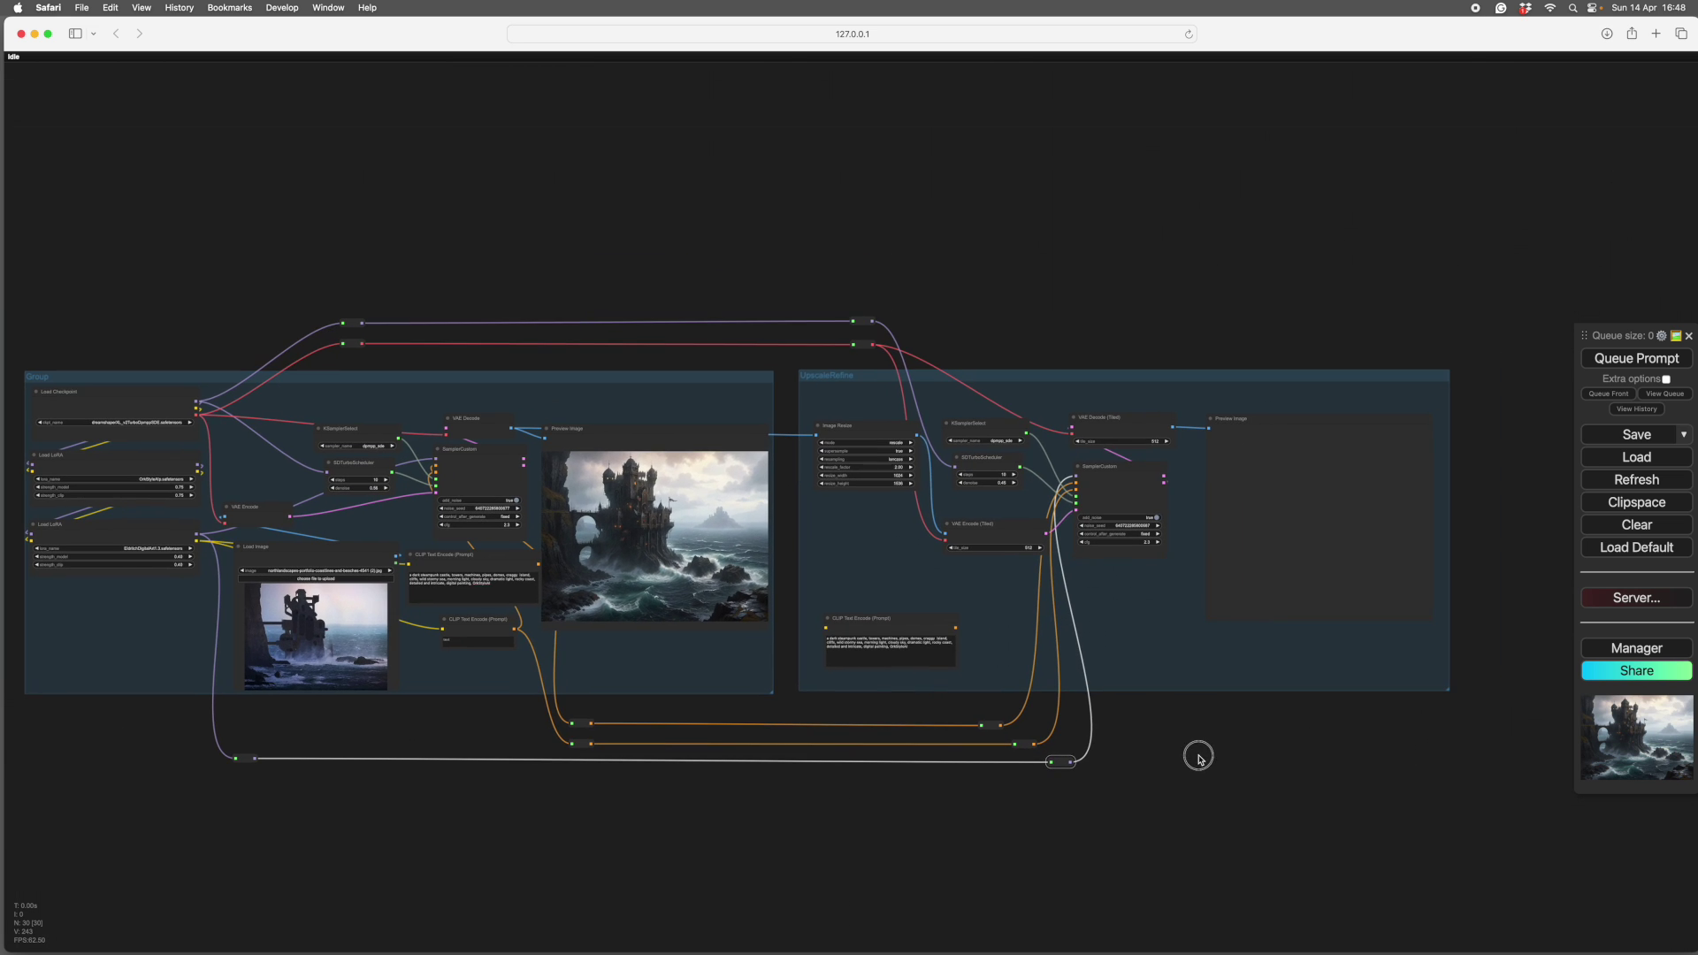
drag(1199, 756, 1247, 758)
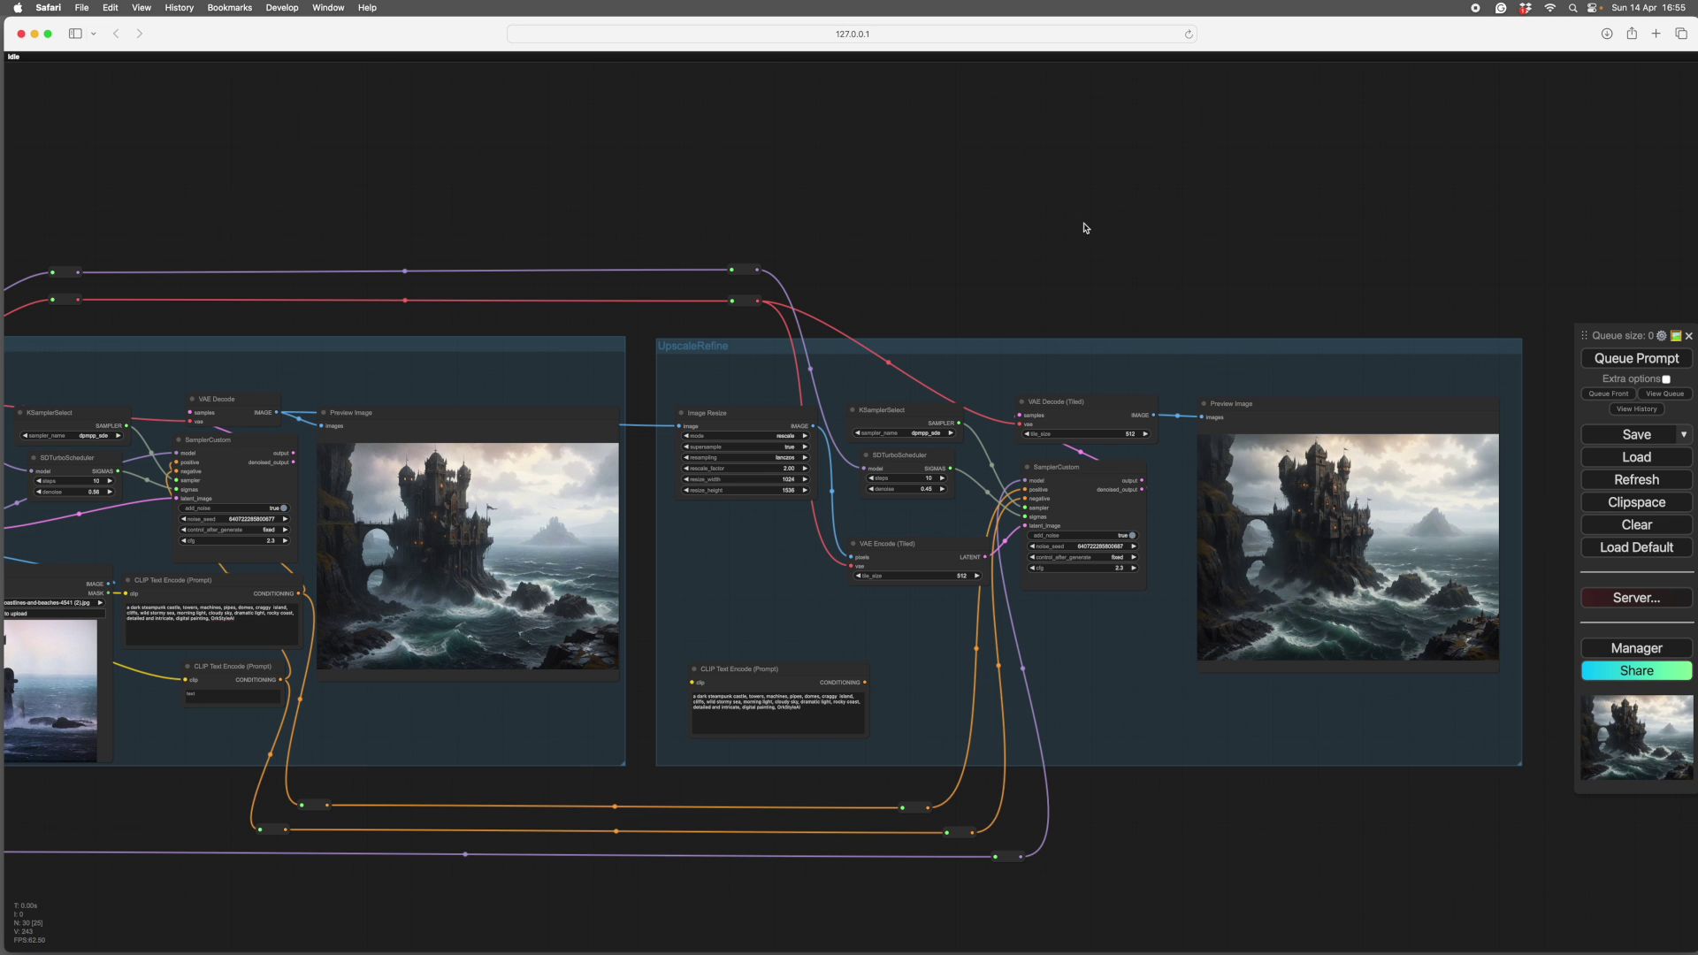
drag(1083, 228, 1049, 232)
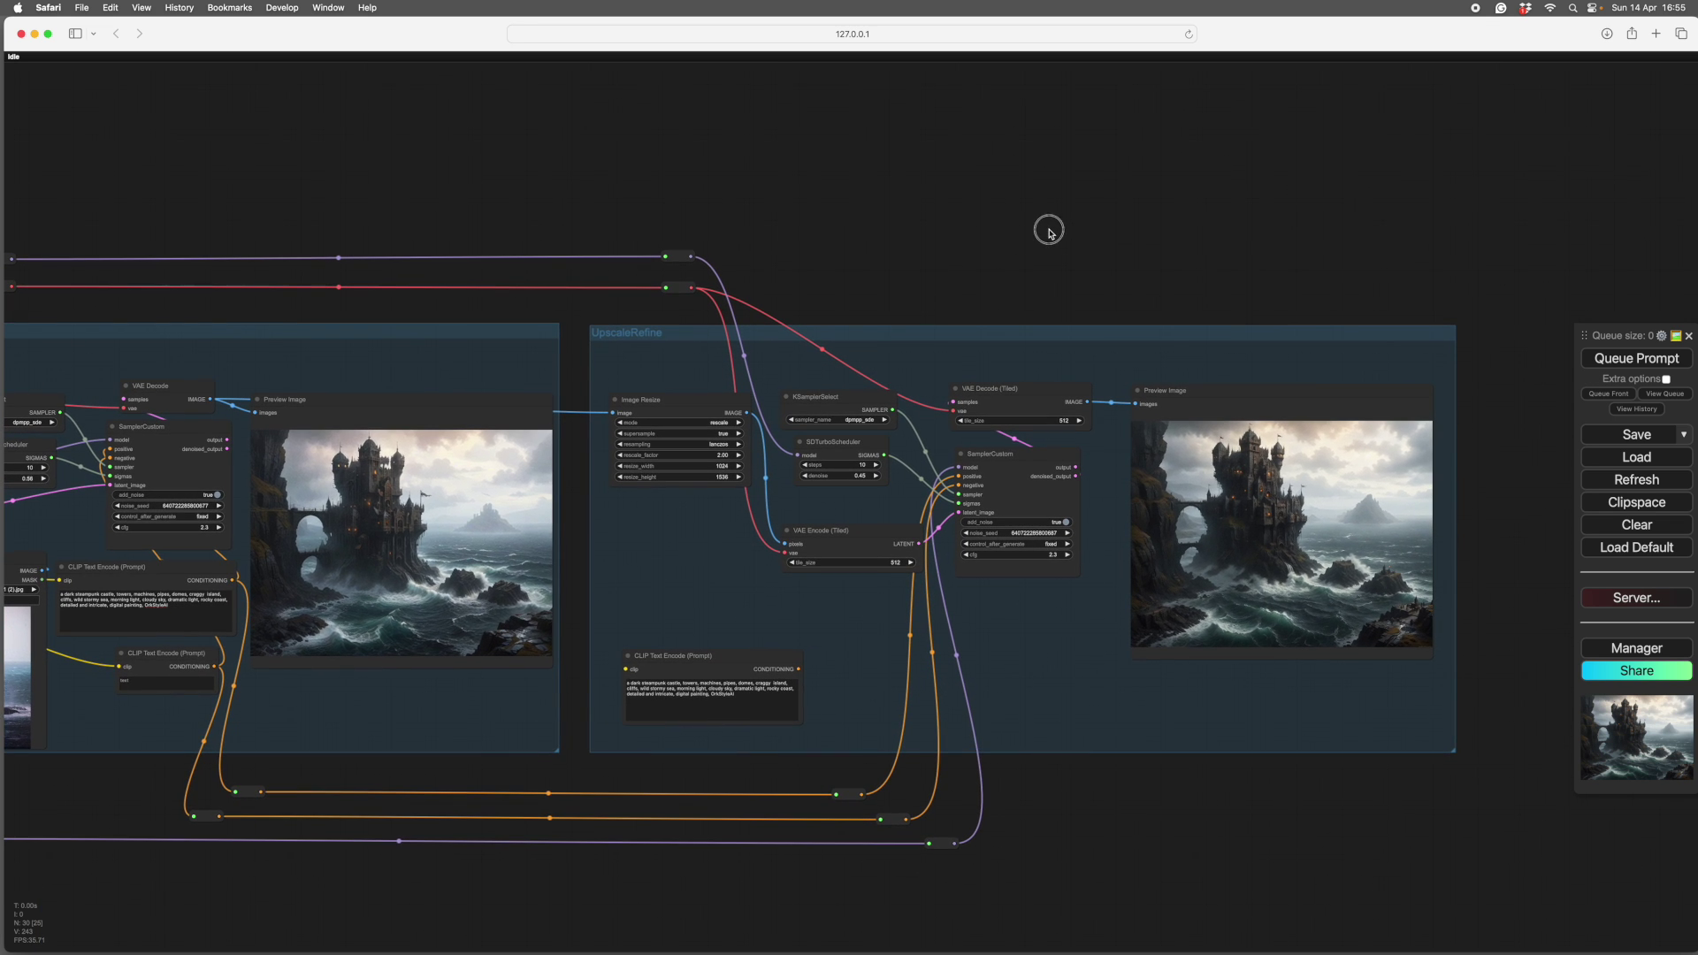
drag(485, 405, 1061, 398)
scroll(1251, 487, up, 10)
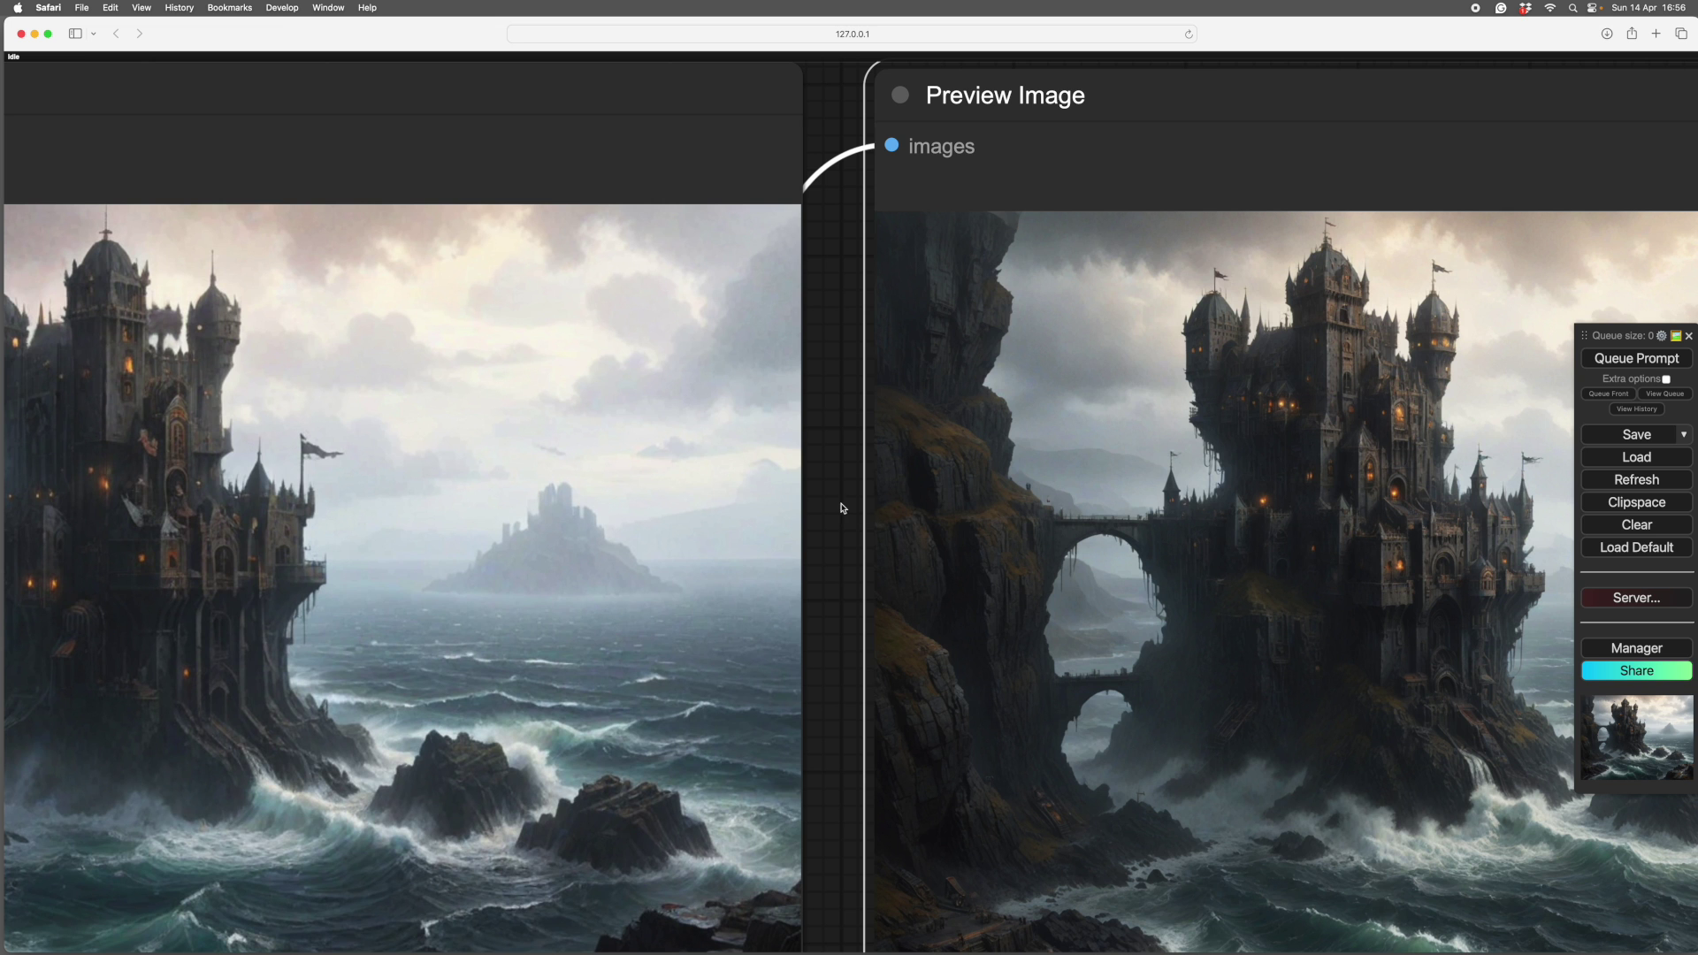
drag(838, 504, 328, 492)
scroll(862, 518, up, 5)
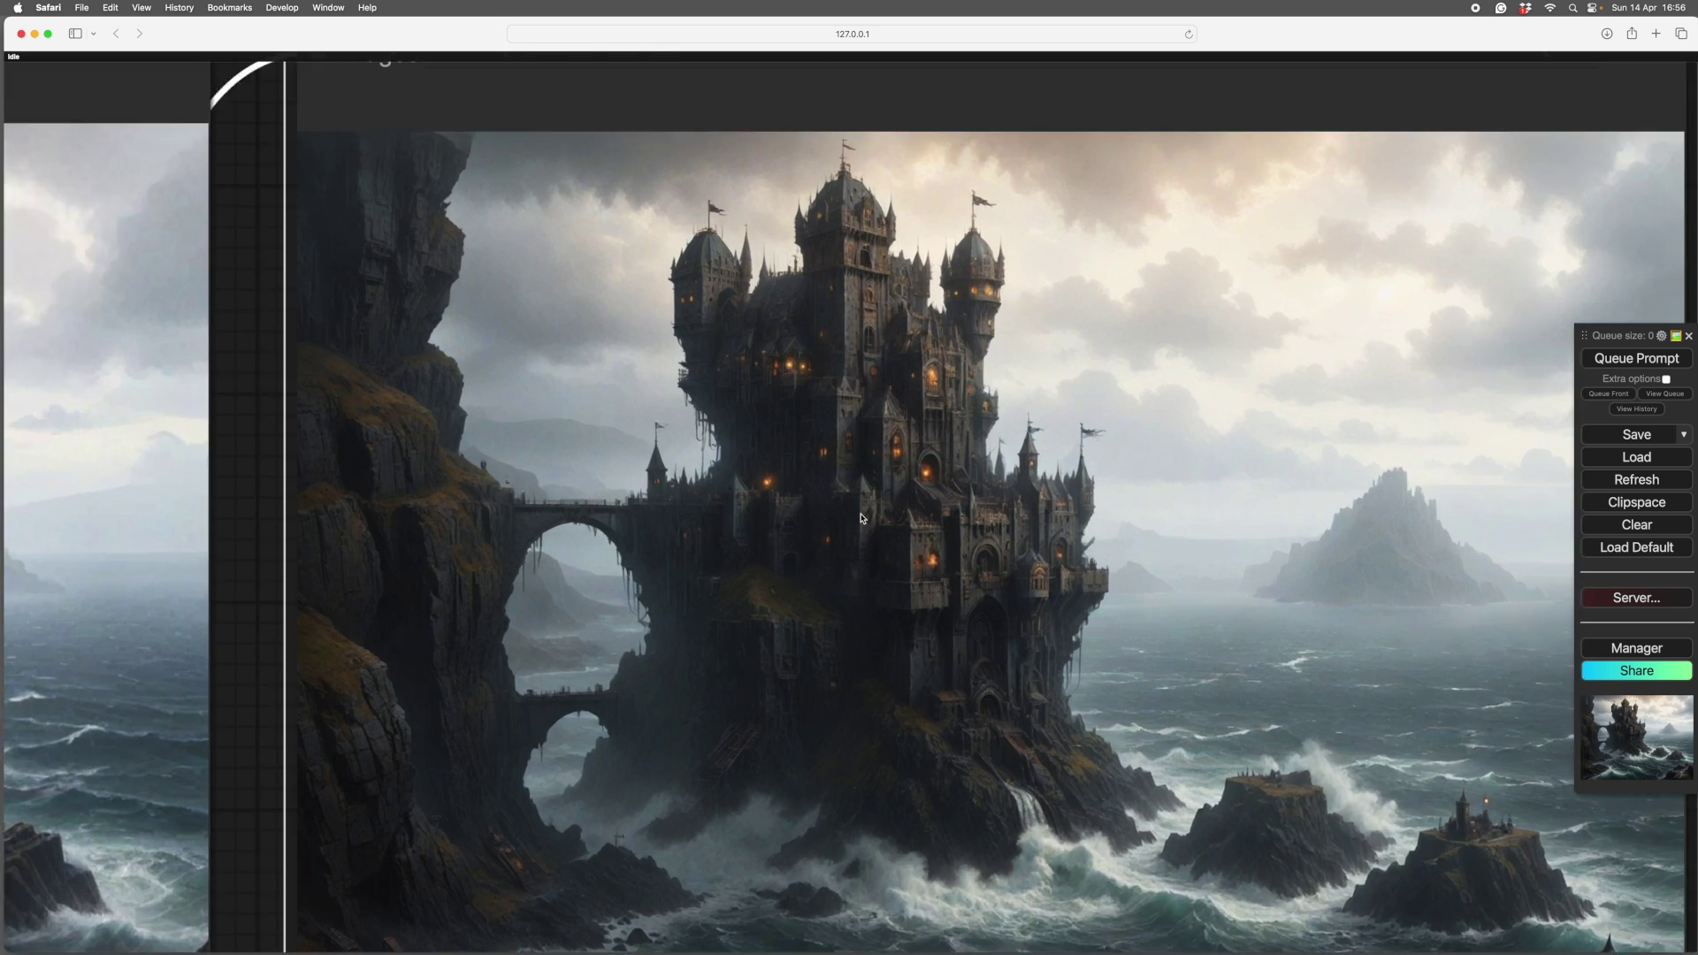
scroll(886, 523, up, 2)
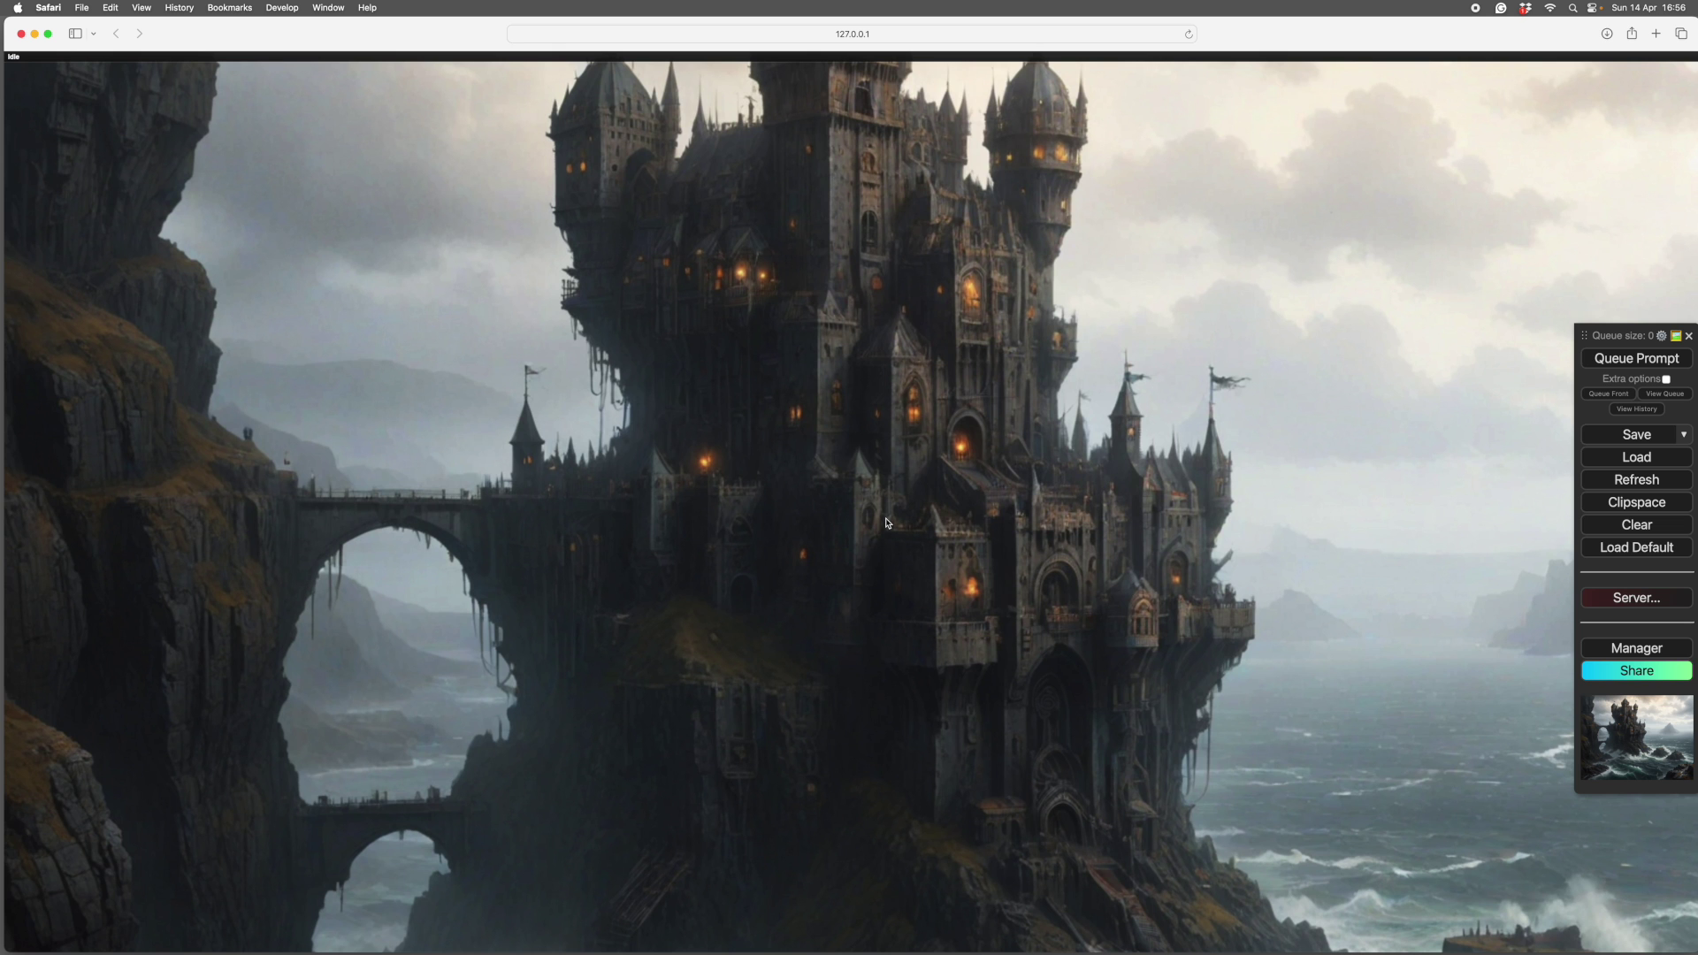
scroll(886, 523, up, 3)
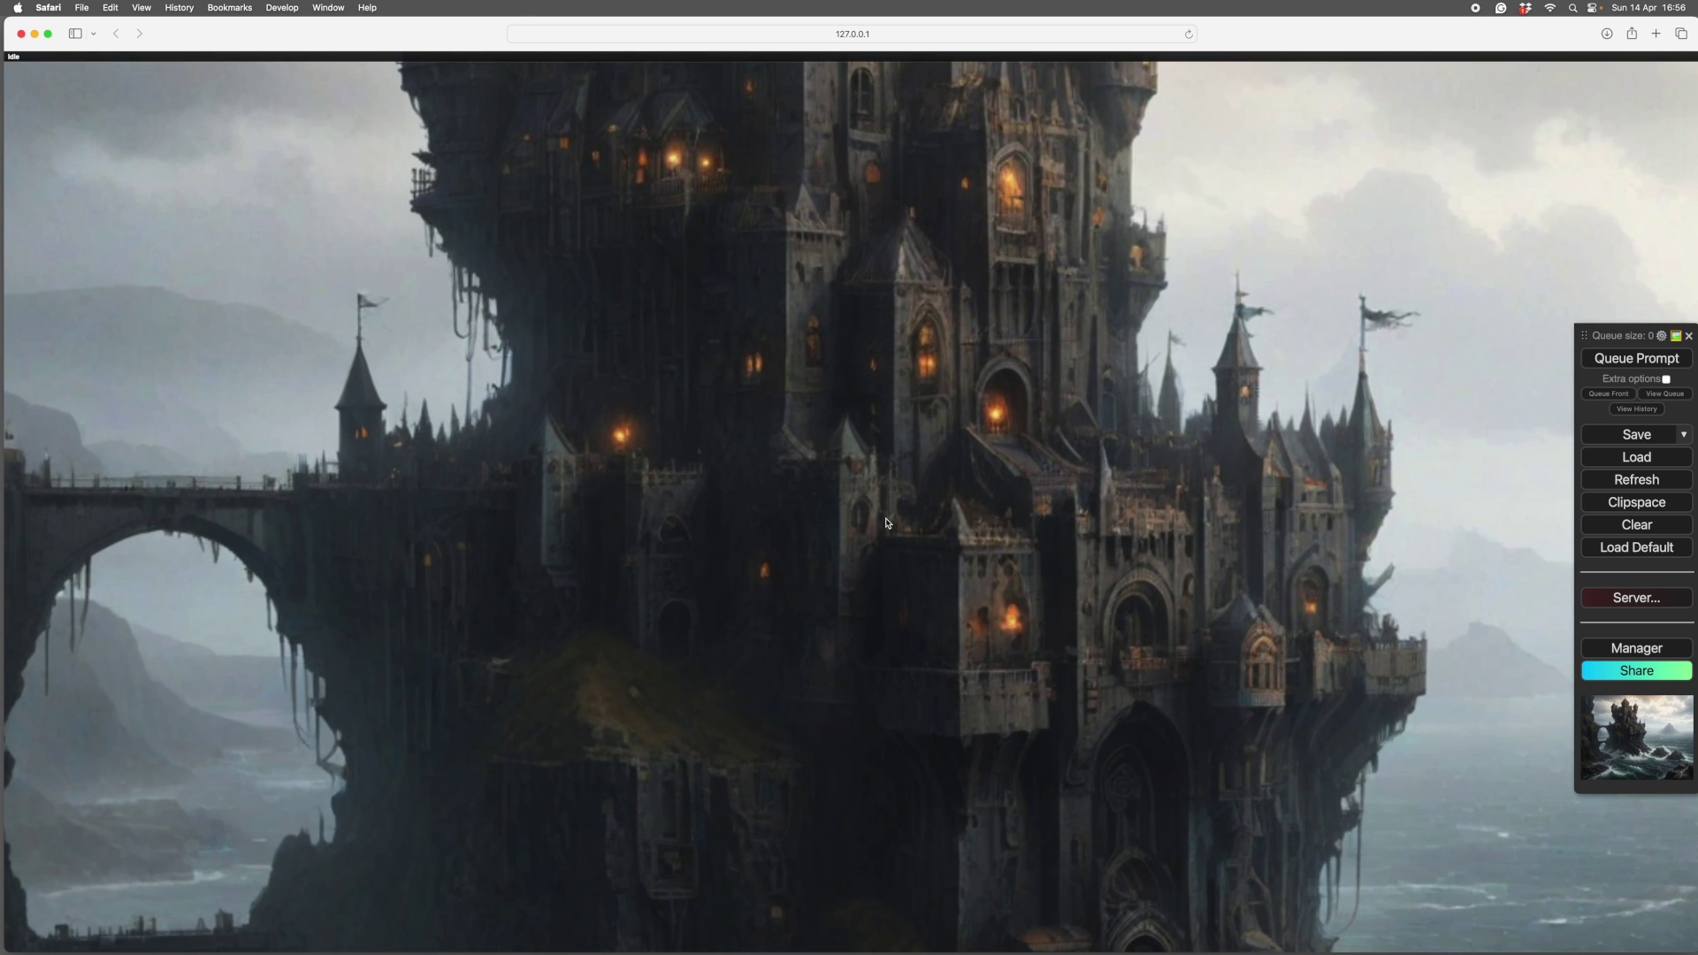
scroll(886, 522, down, 8)
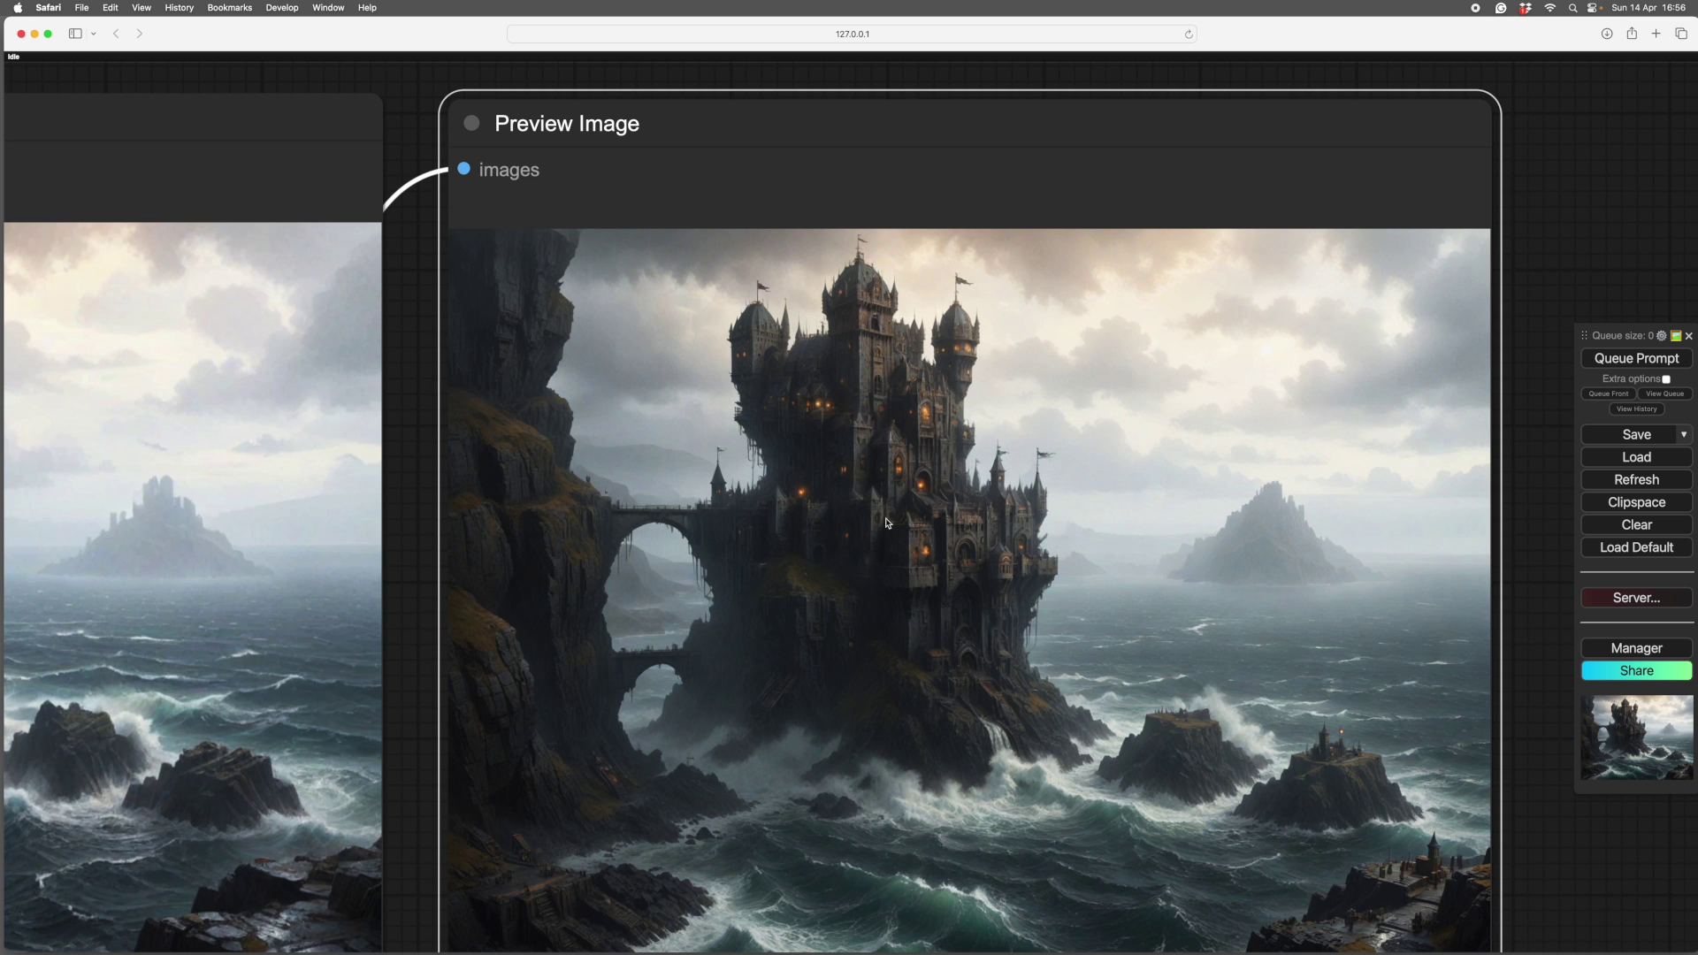
scroll(887, 522, down, 2)
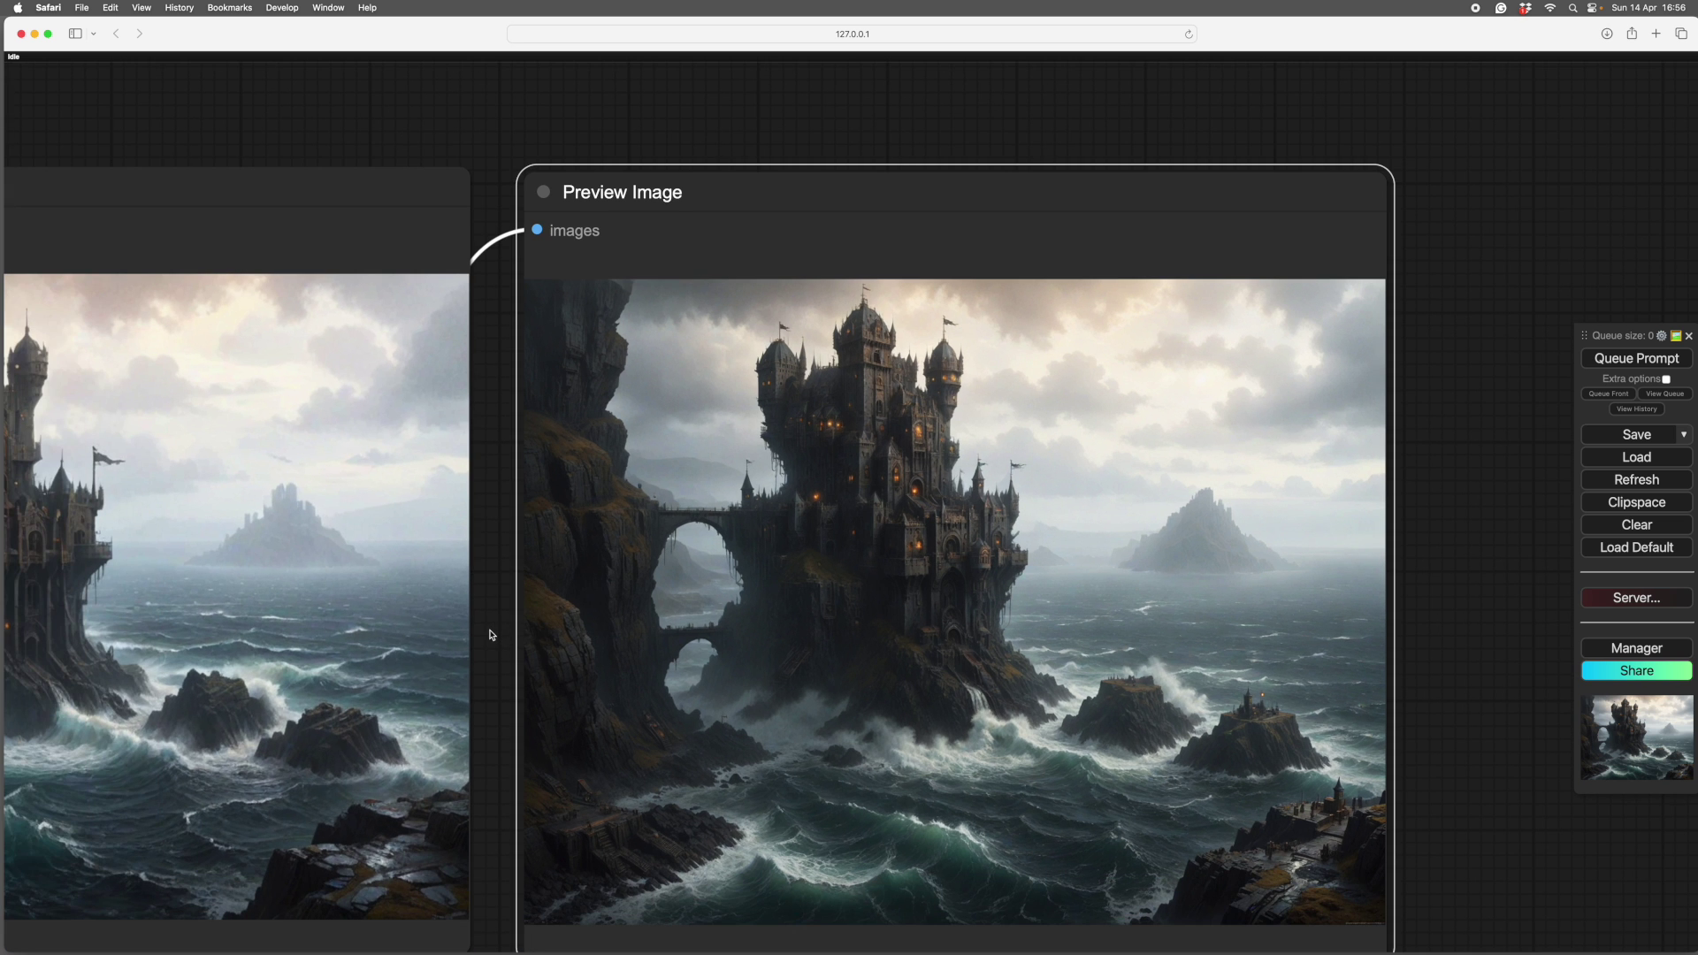
drag(492, 635, 1402, 603)
scroll(945, 596, up, 5)
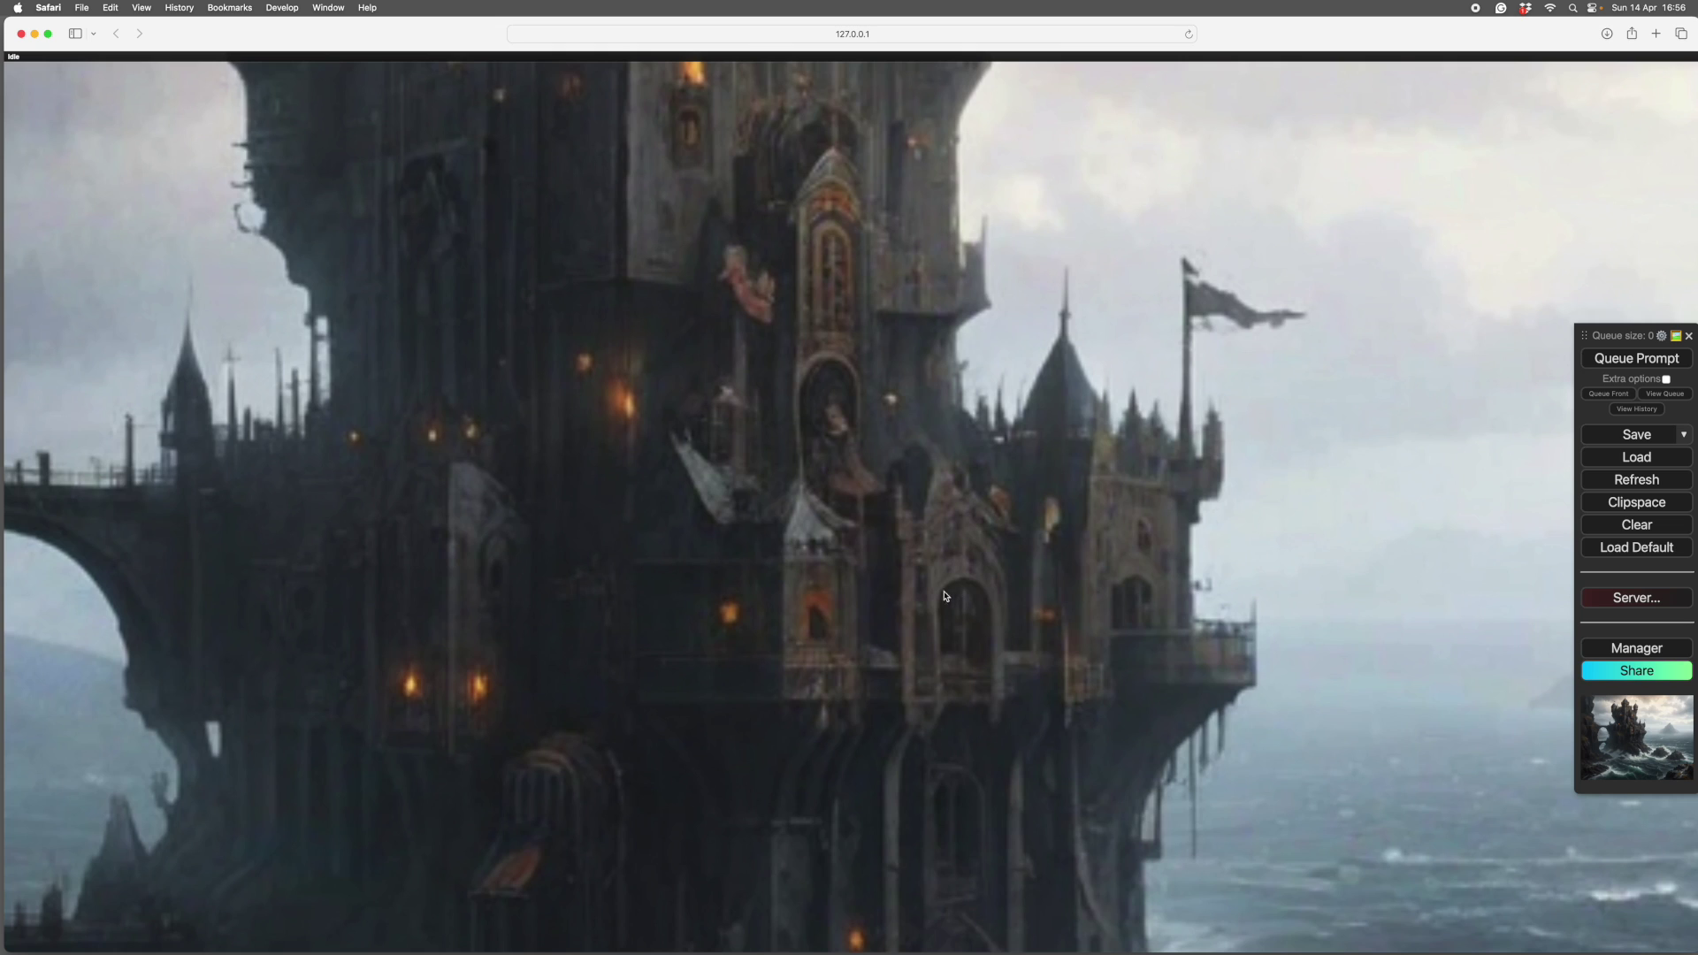
scroll(950, 563, down, 10)
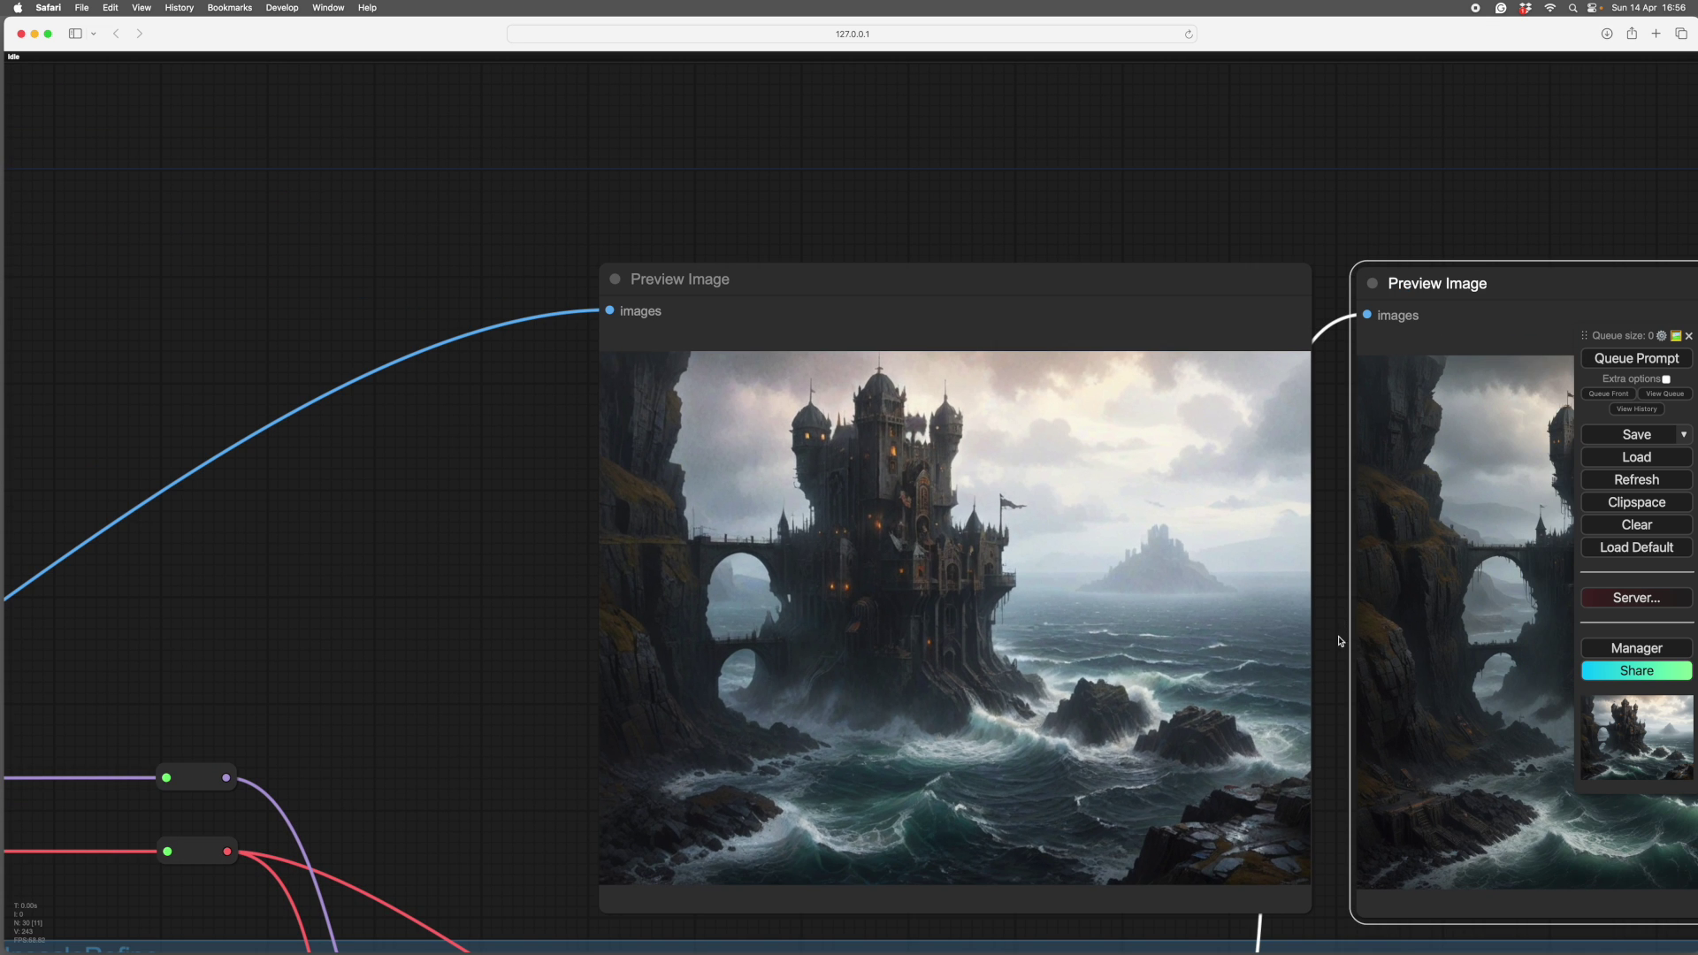
drag(1339, 642, 958, 561)
scroll(964, 562, down, 2)
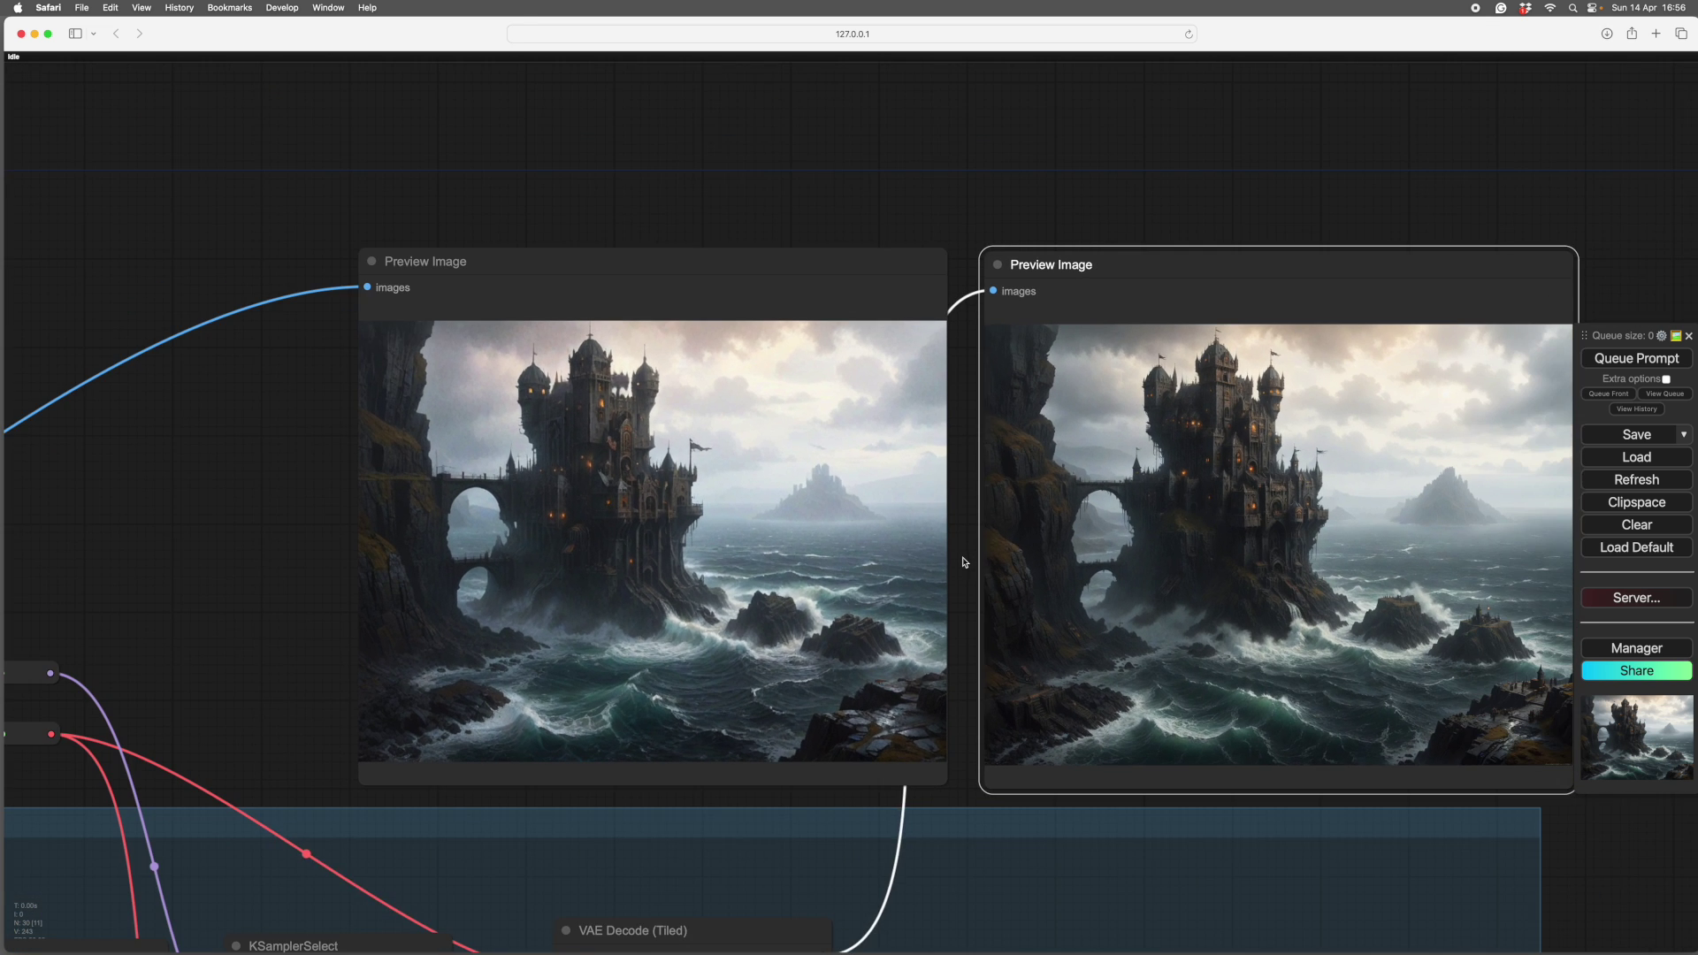
scroll(964, 562, down, 3)
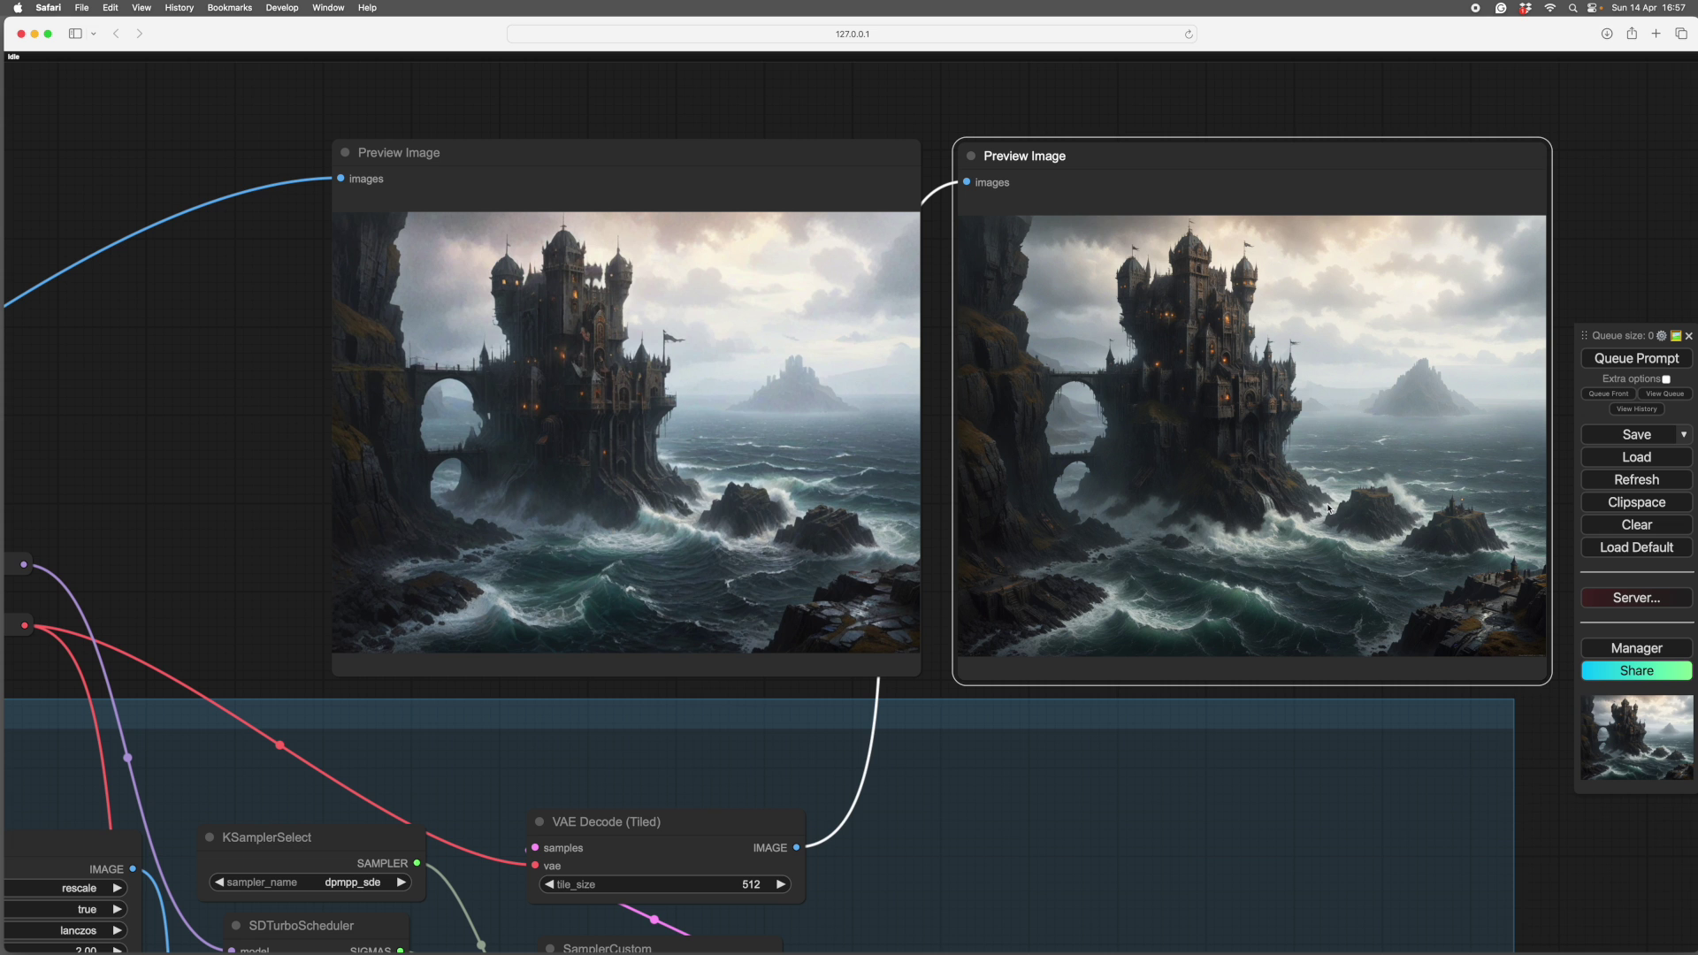
scroll(1364, 534, up, 2)
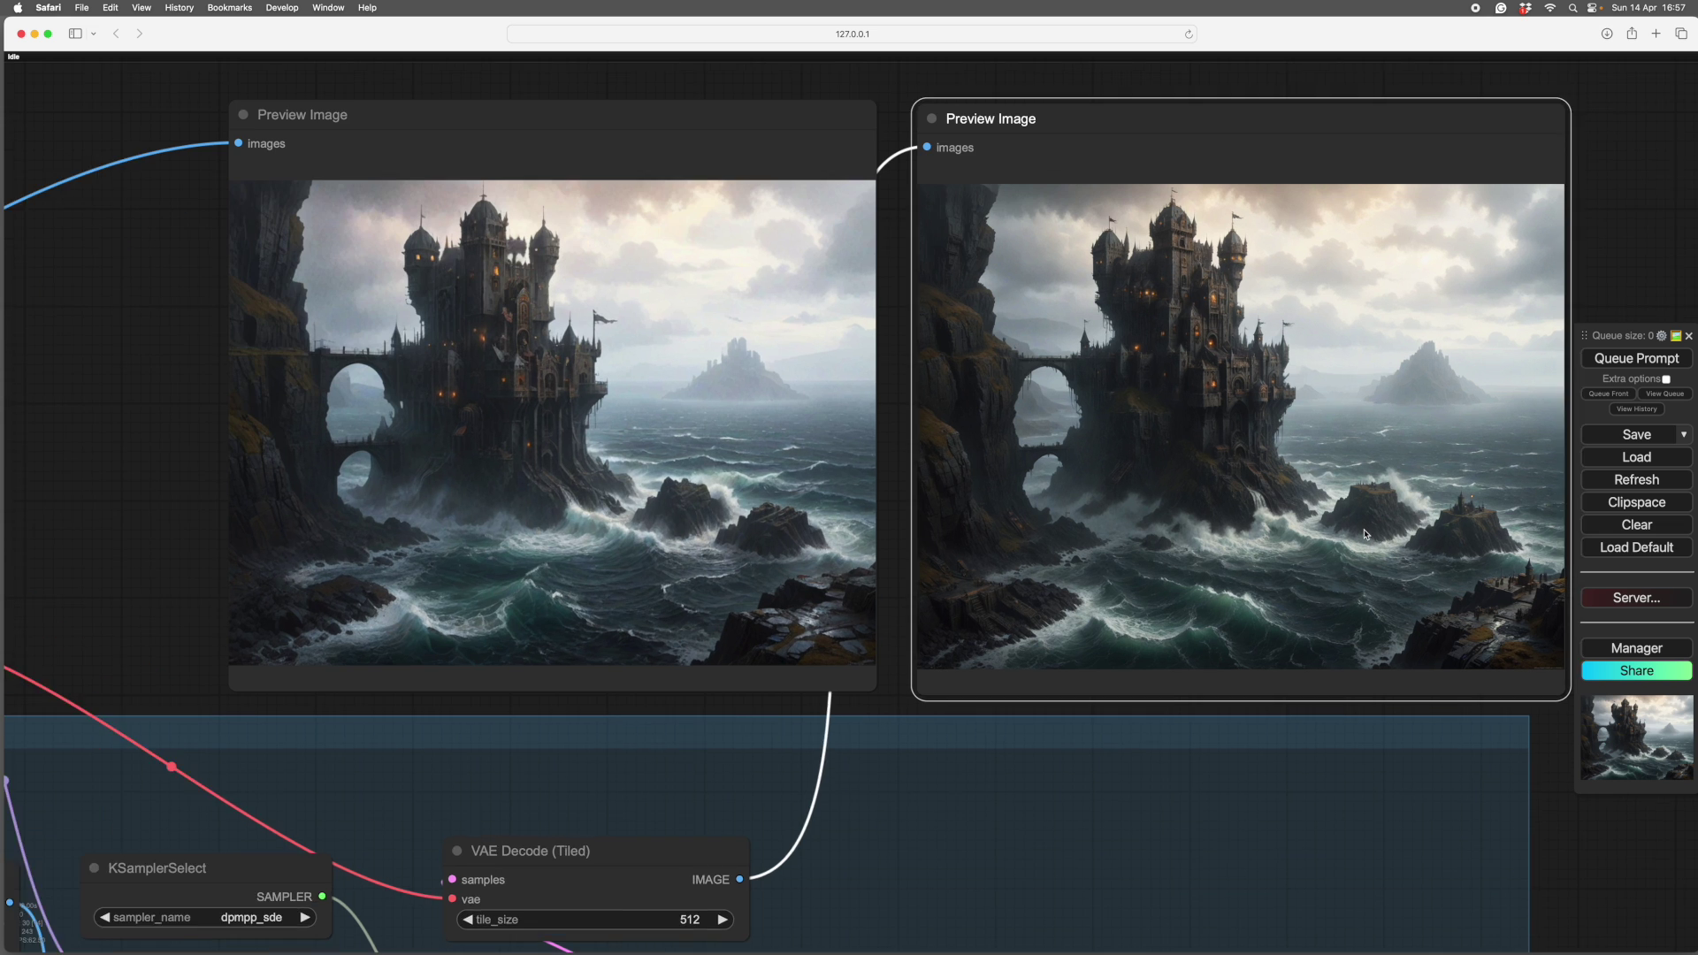
scroll(1357, 560, down, 2)
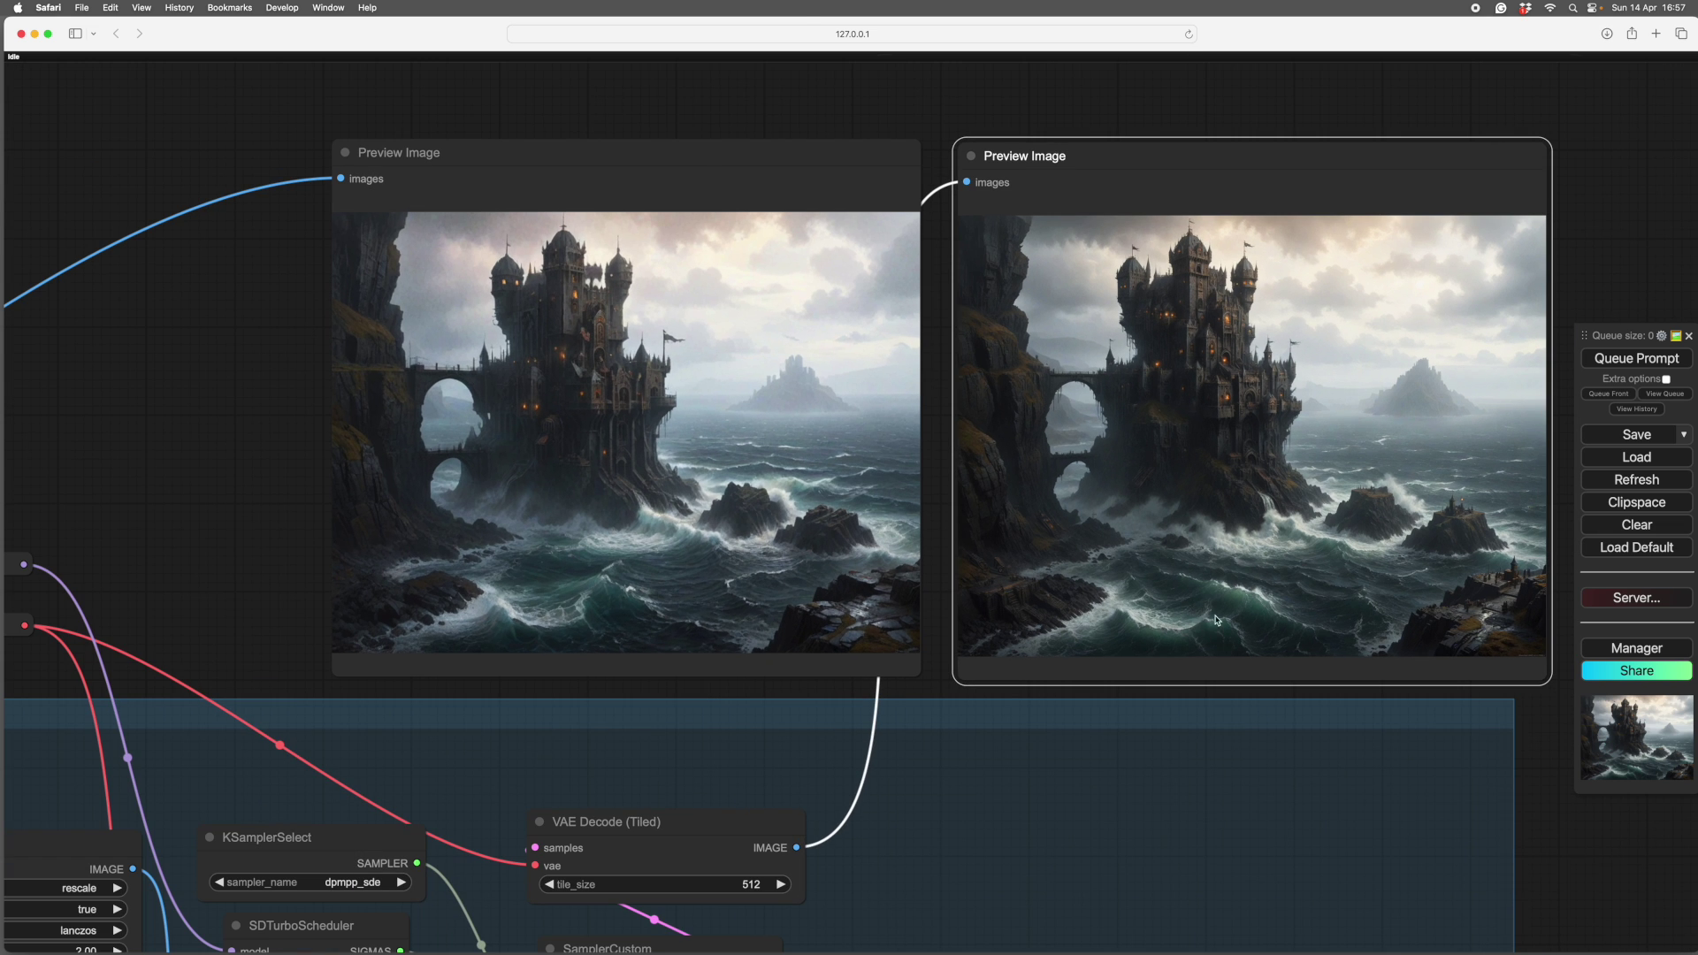
- Move the first castle Preview Image down next to its VAE Decode node
scroll(1216, 620, down, 4)
drag(1099, 557, 1061, 542)
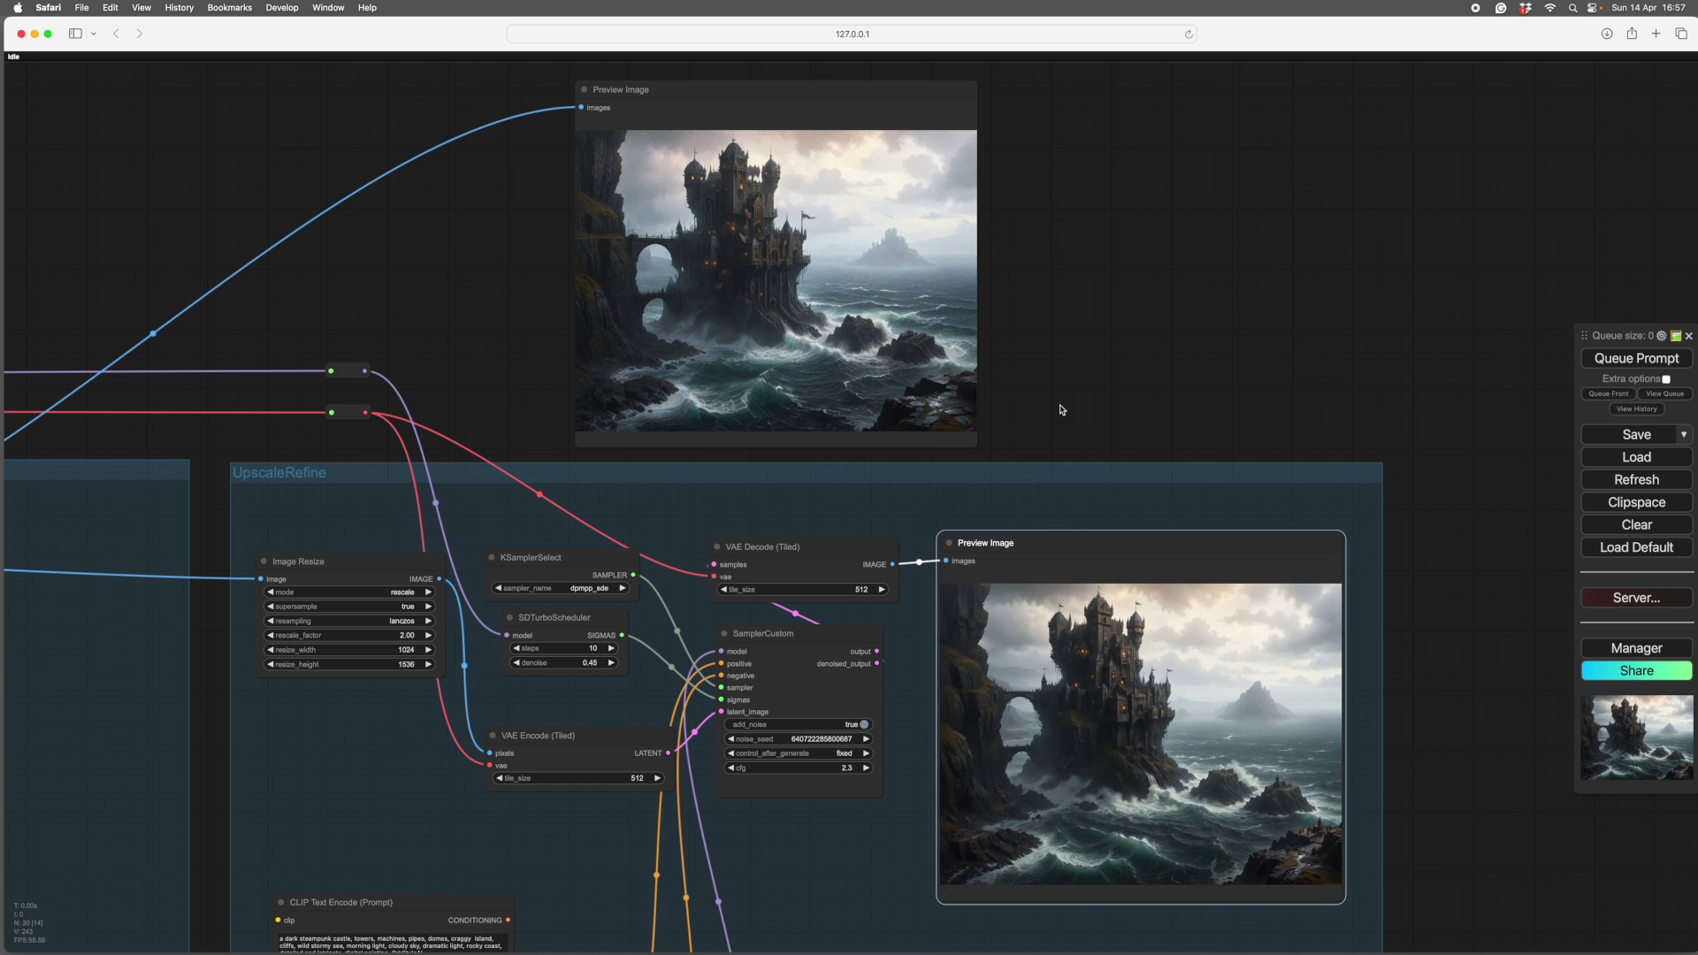
drag(1059, 367, 1361, 363)
mouse_move(782, 308)
mouse_down()
mouse_move(932, 363)
mouse_move(1111, 364)
mouse_up()
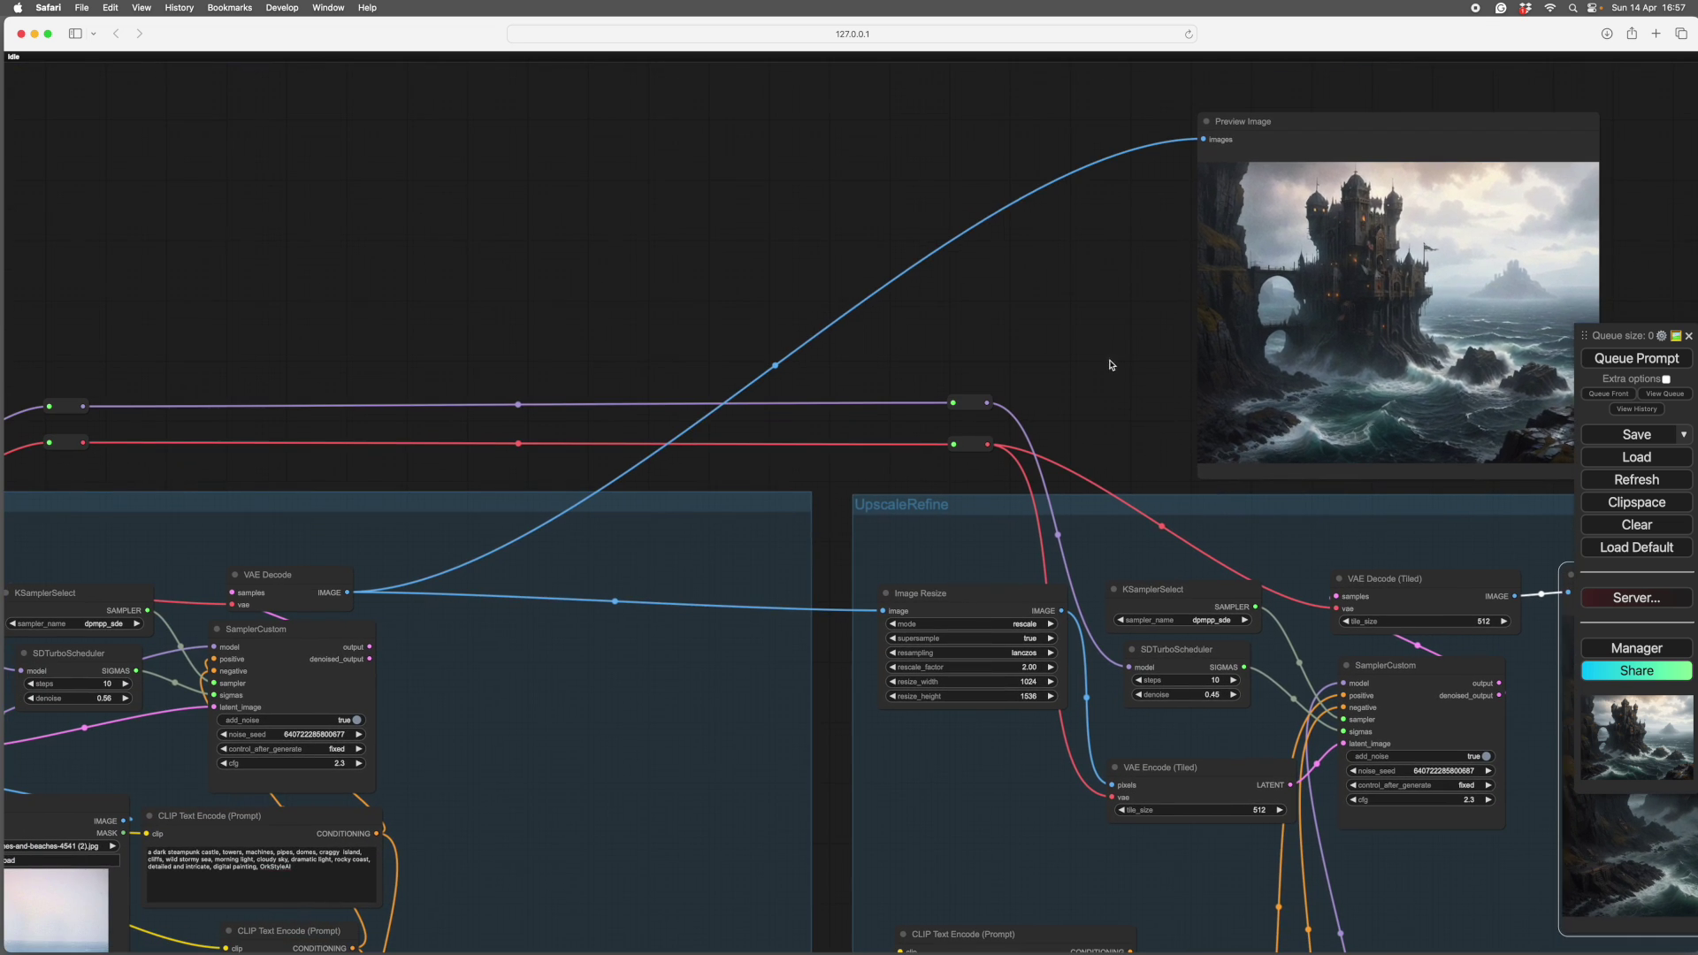
drag(1337, 126, 533, 582)
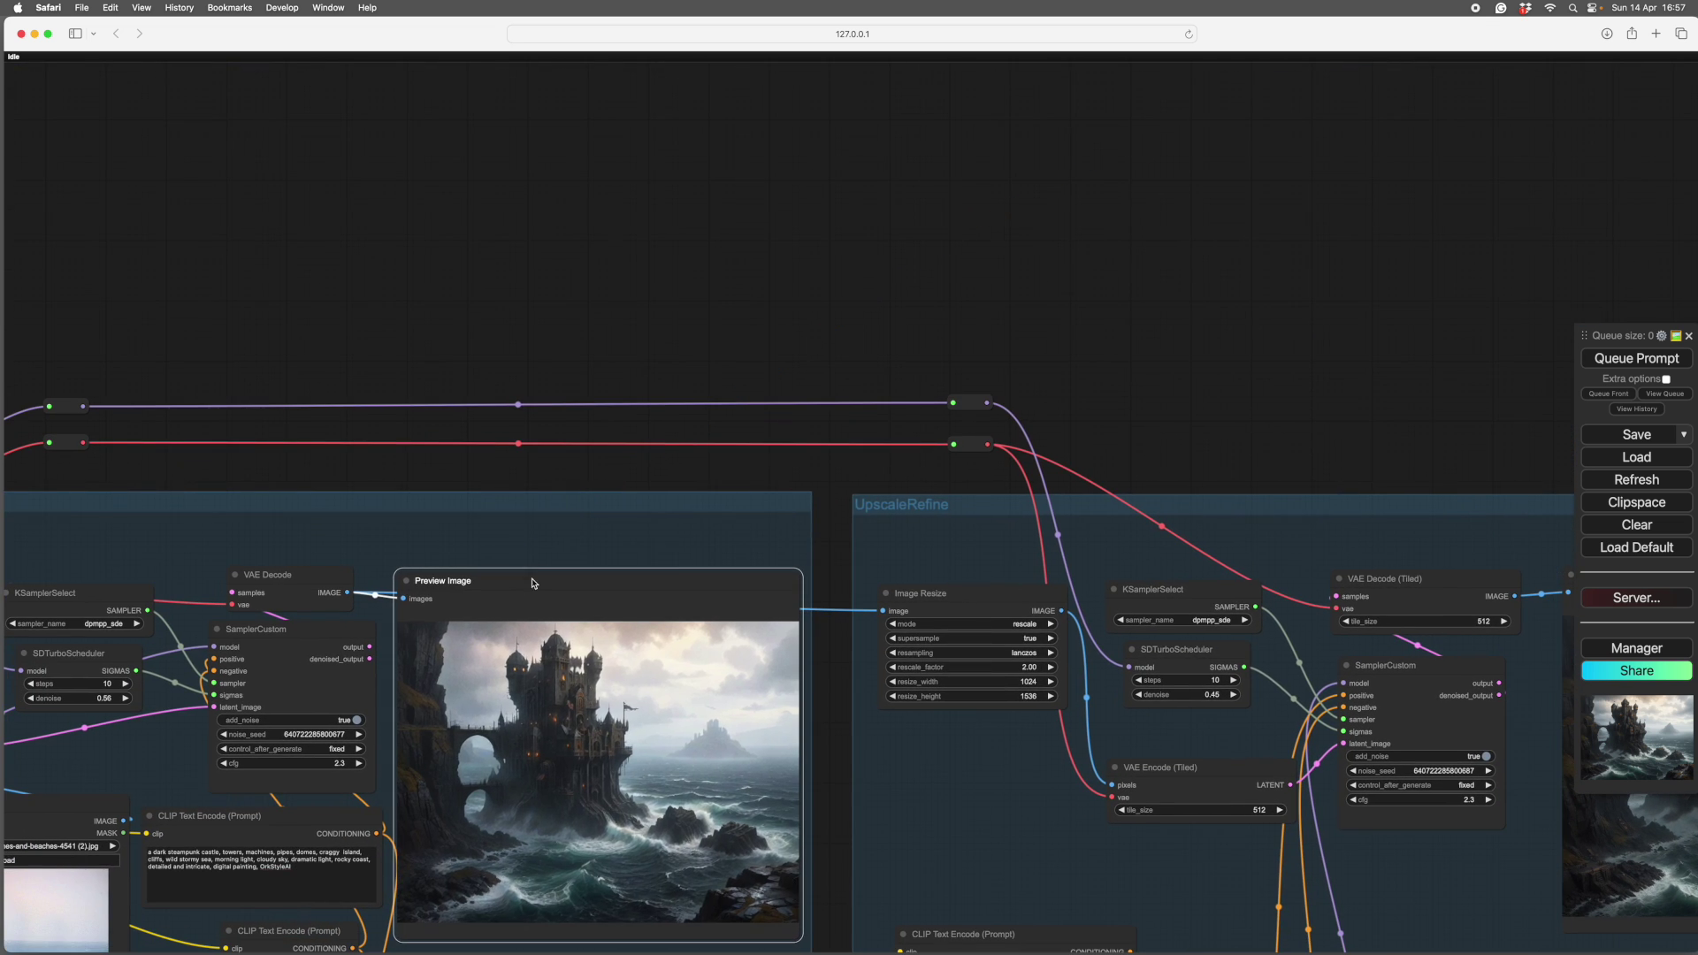
scroll(584, 615, up, 7)
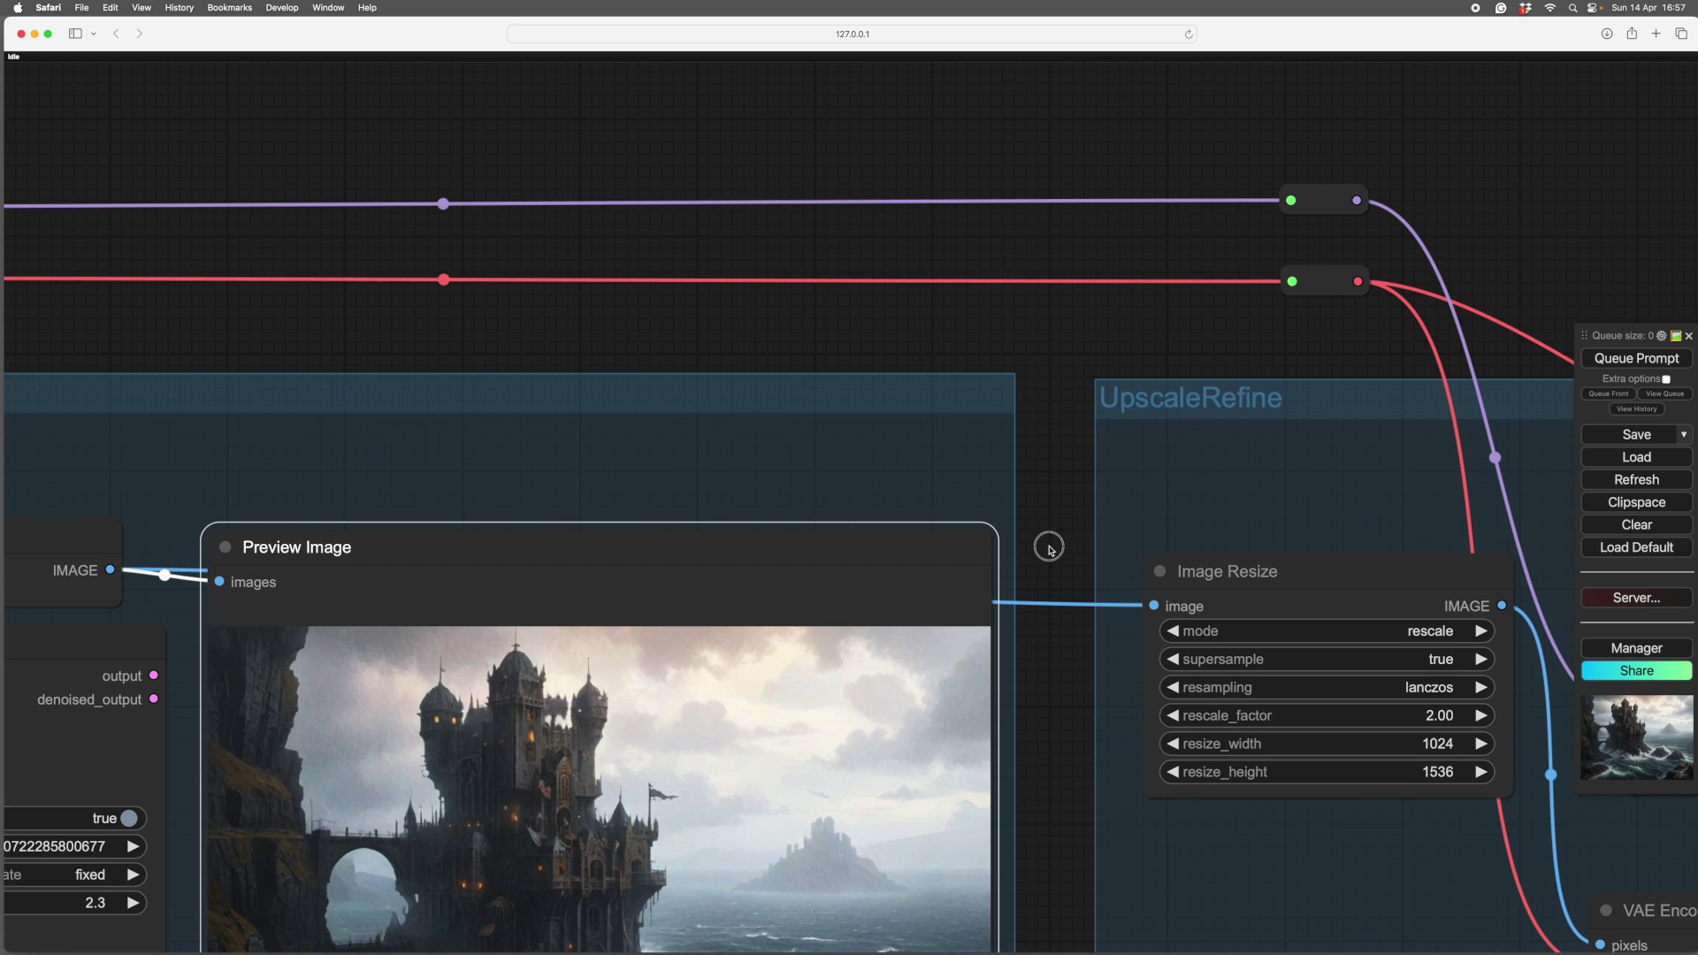
scroll(1049, 548, down, 5)
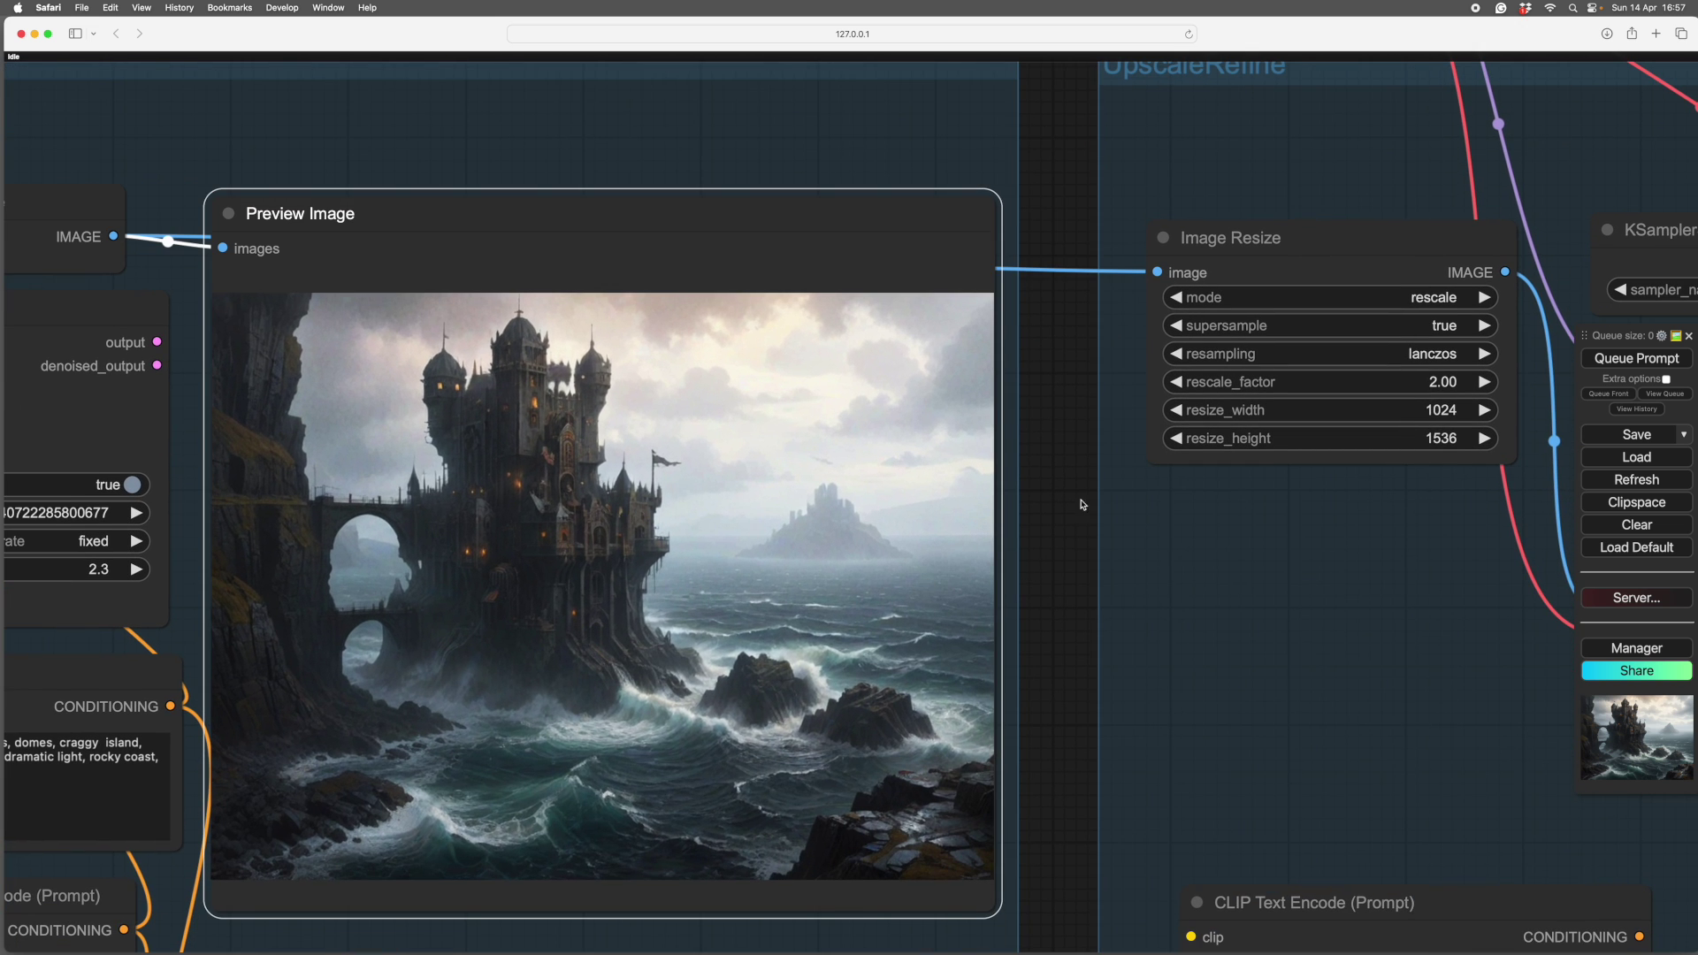
drag(616, 203, 612, 200)
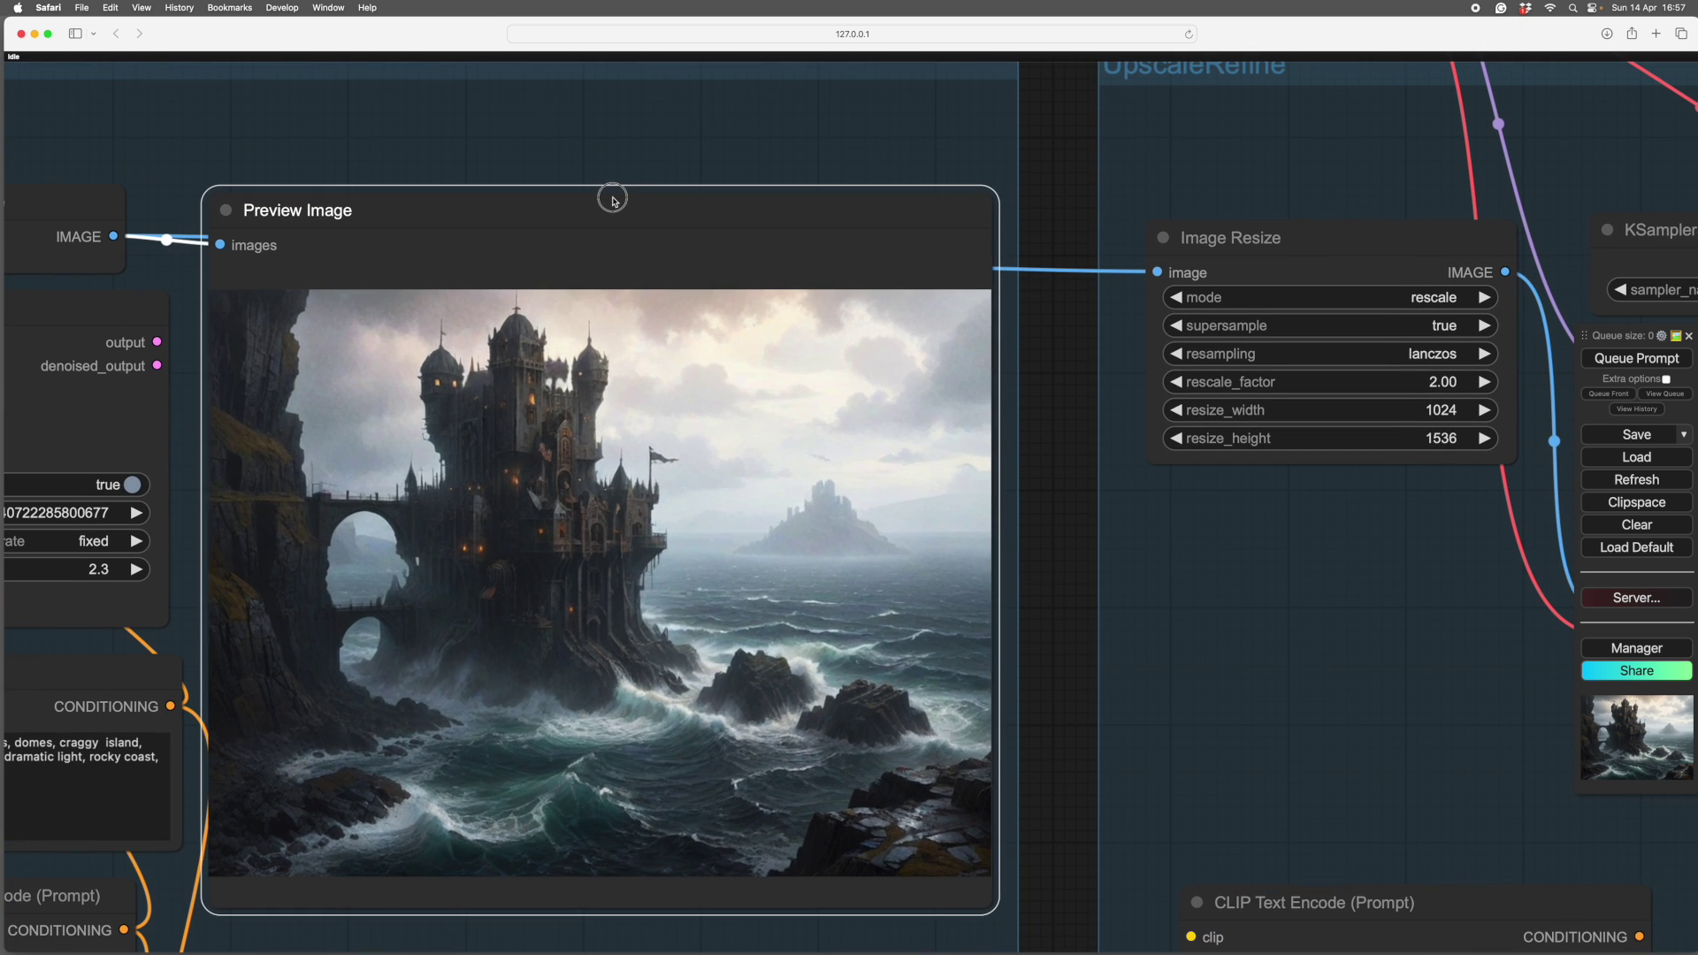
- Pan the canvas to open empty space to the right of the workflow
scroll(647, 478, up, 10)
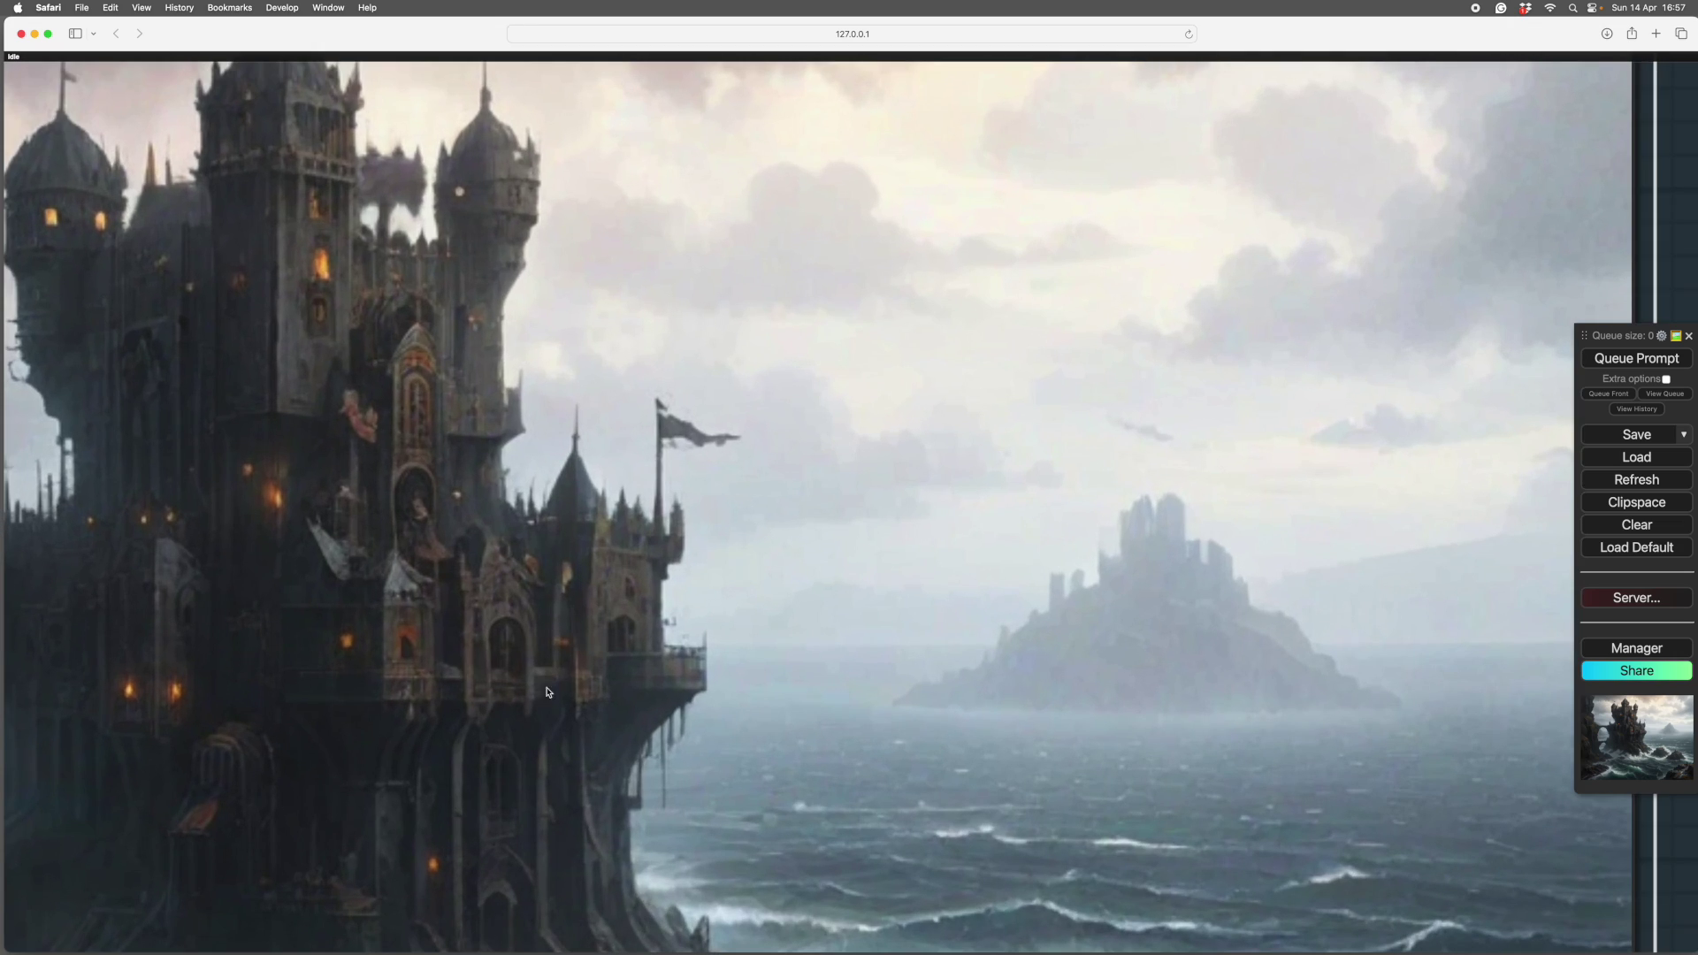
scroll(546, 692, down, 10)
scroll(914, 496, right, 10)
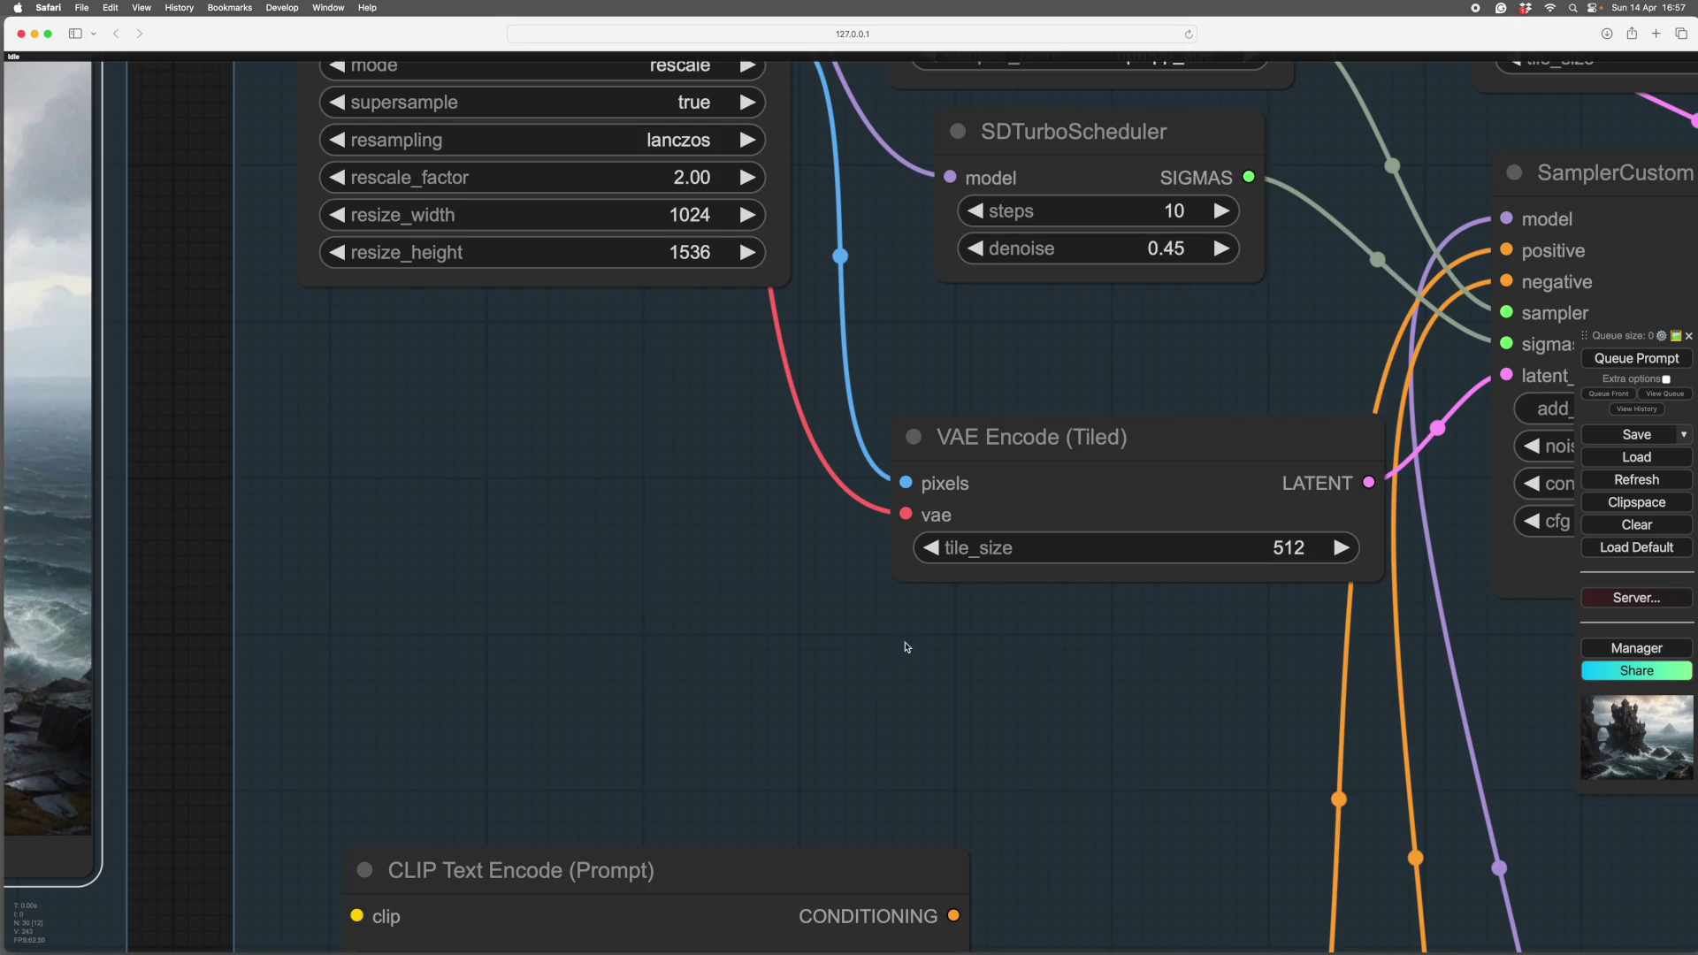
scroll(849, 654, right, 3)
scroll(816, 667, down, 10)
scroll(840, 632, up, 15)
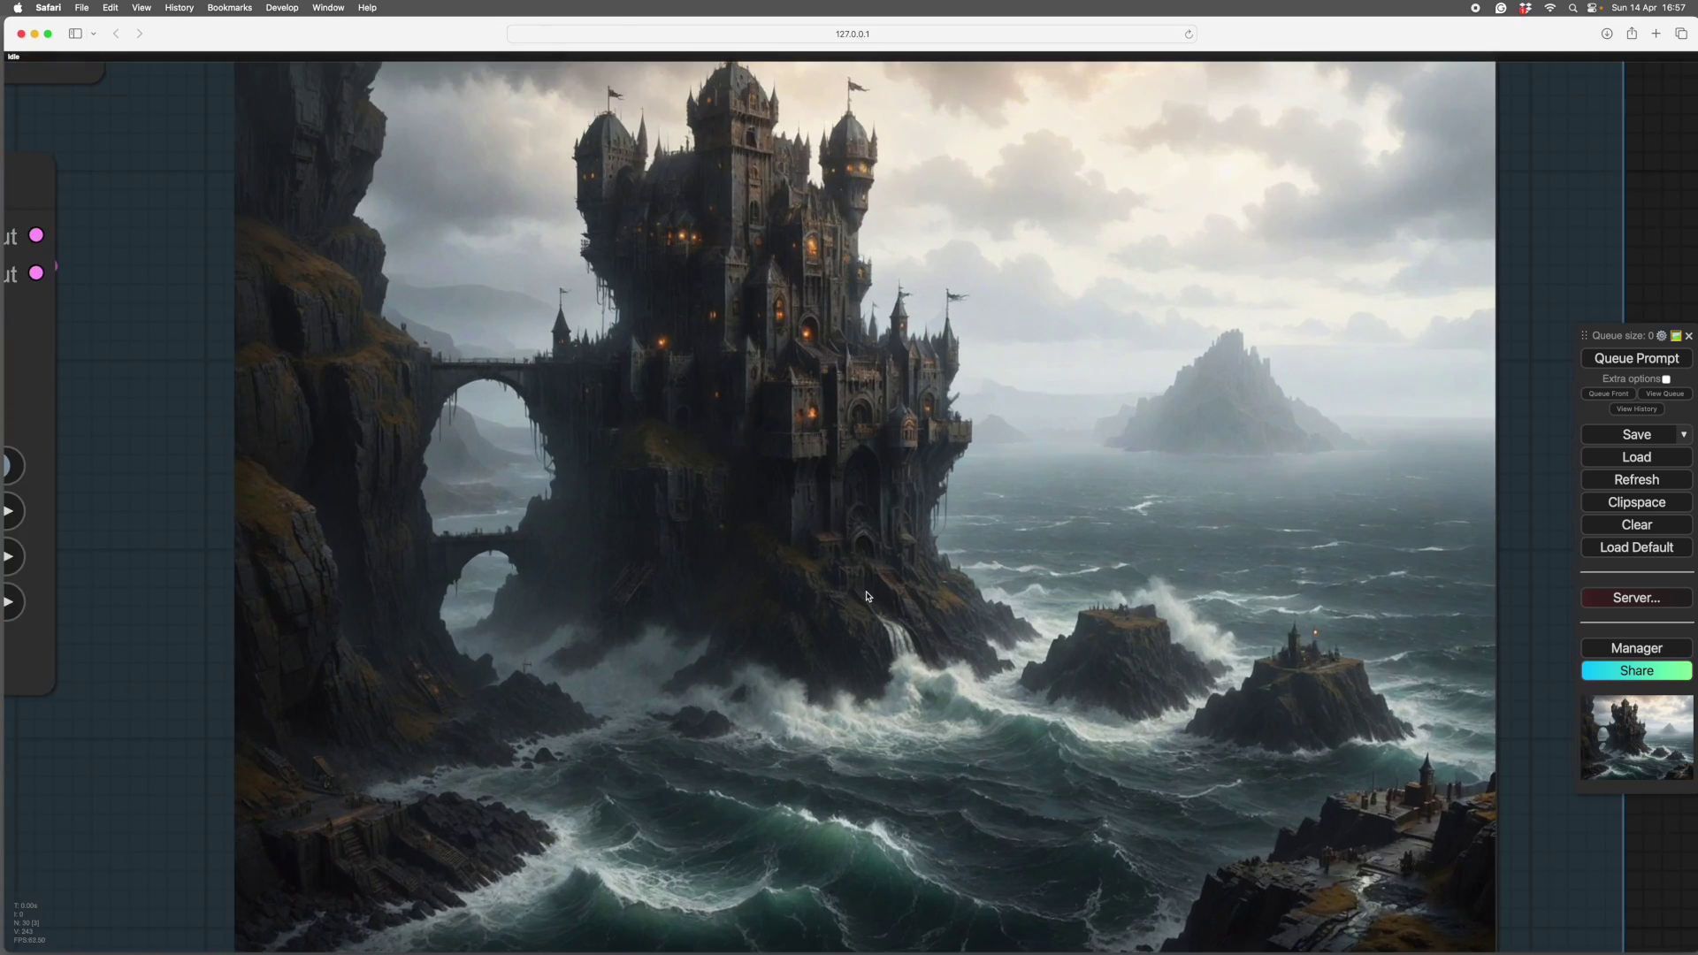
scroll(867, 597, up, 3)
scroll(950, 460, down, 2)
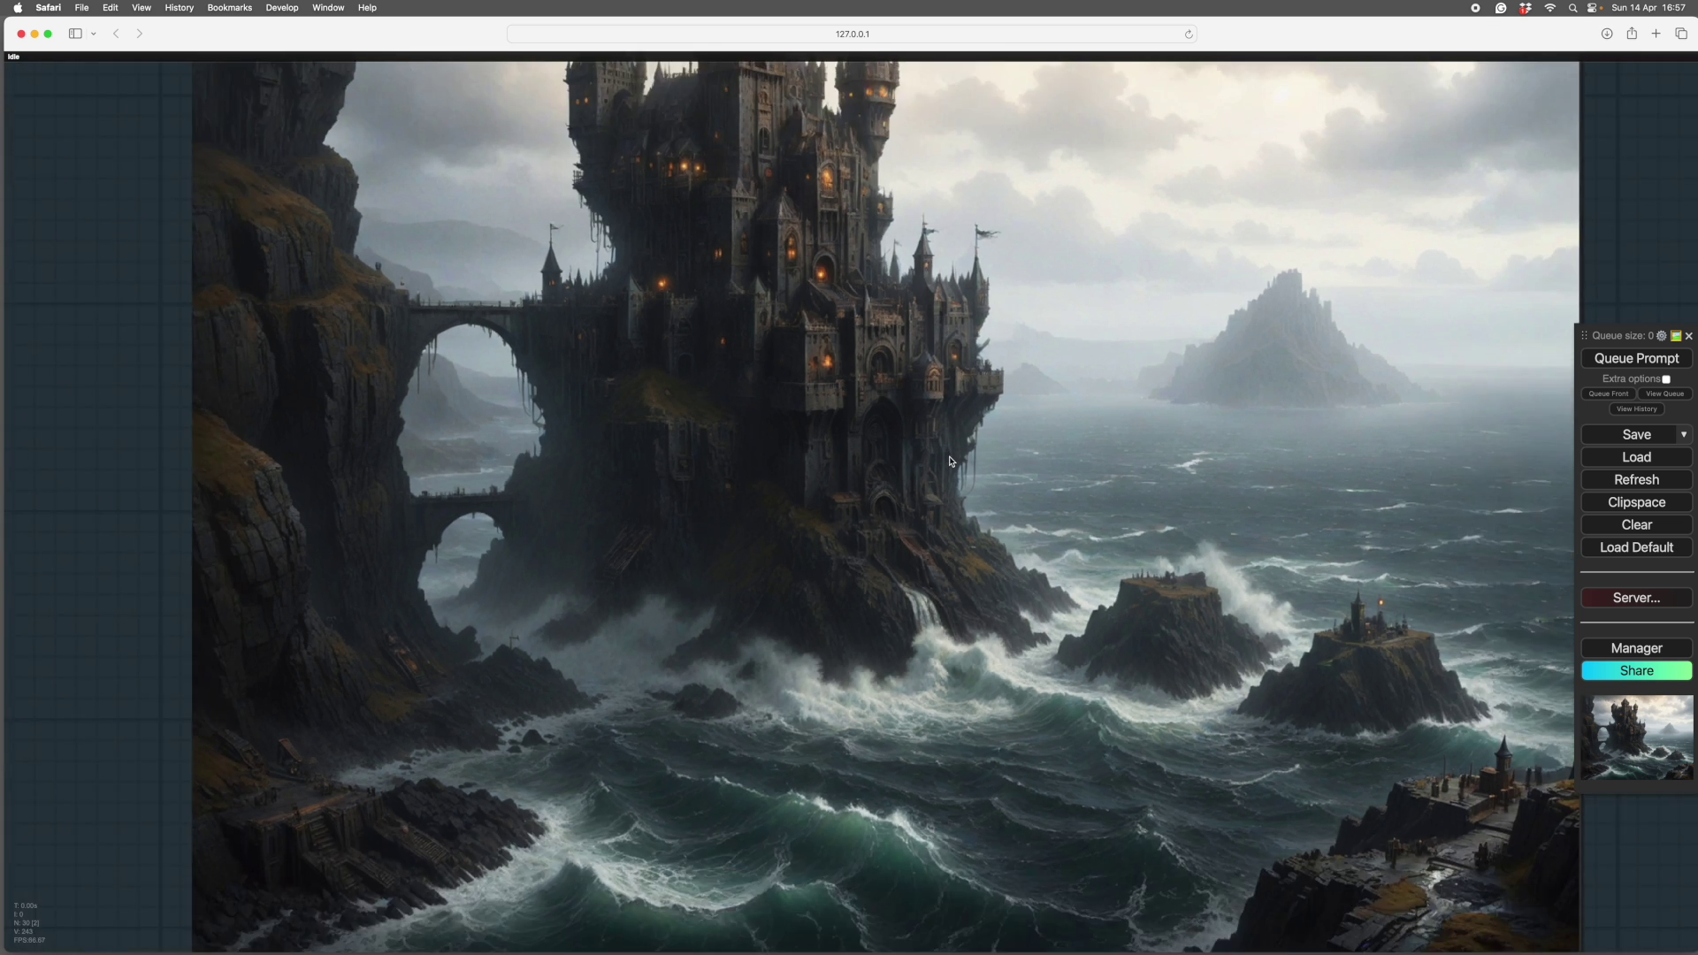
scroll(950, 461, down, 5)
scroll(1202, 477, up, 1)
scroll(1144, 486, down, 3)
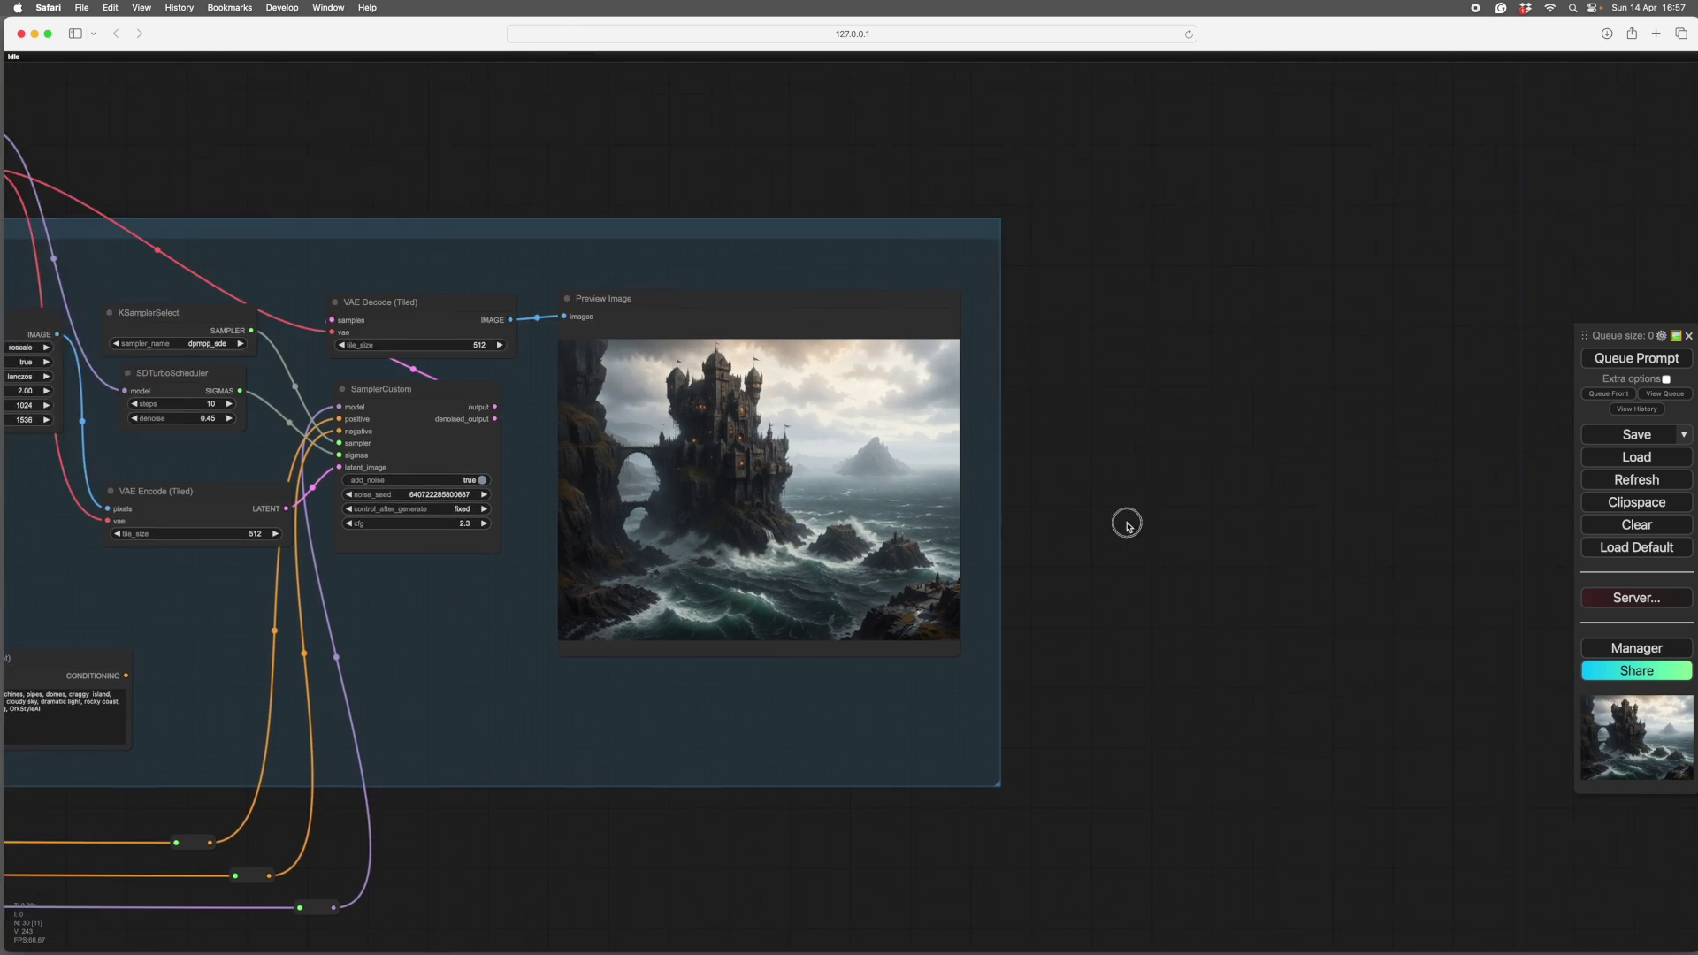
drag(1127, 524, 712, 501)
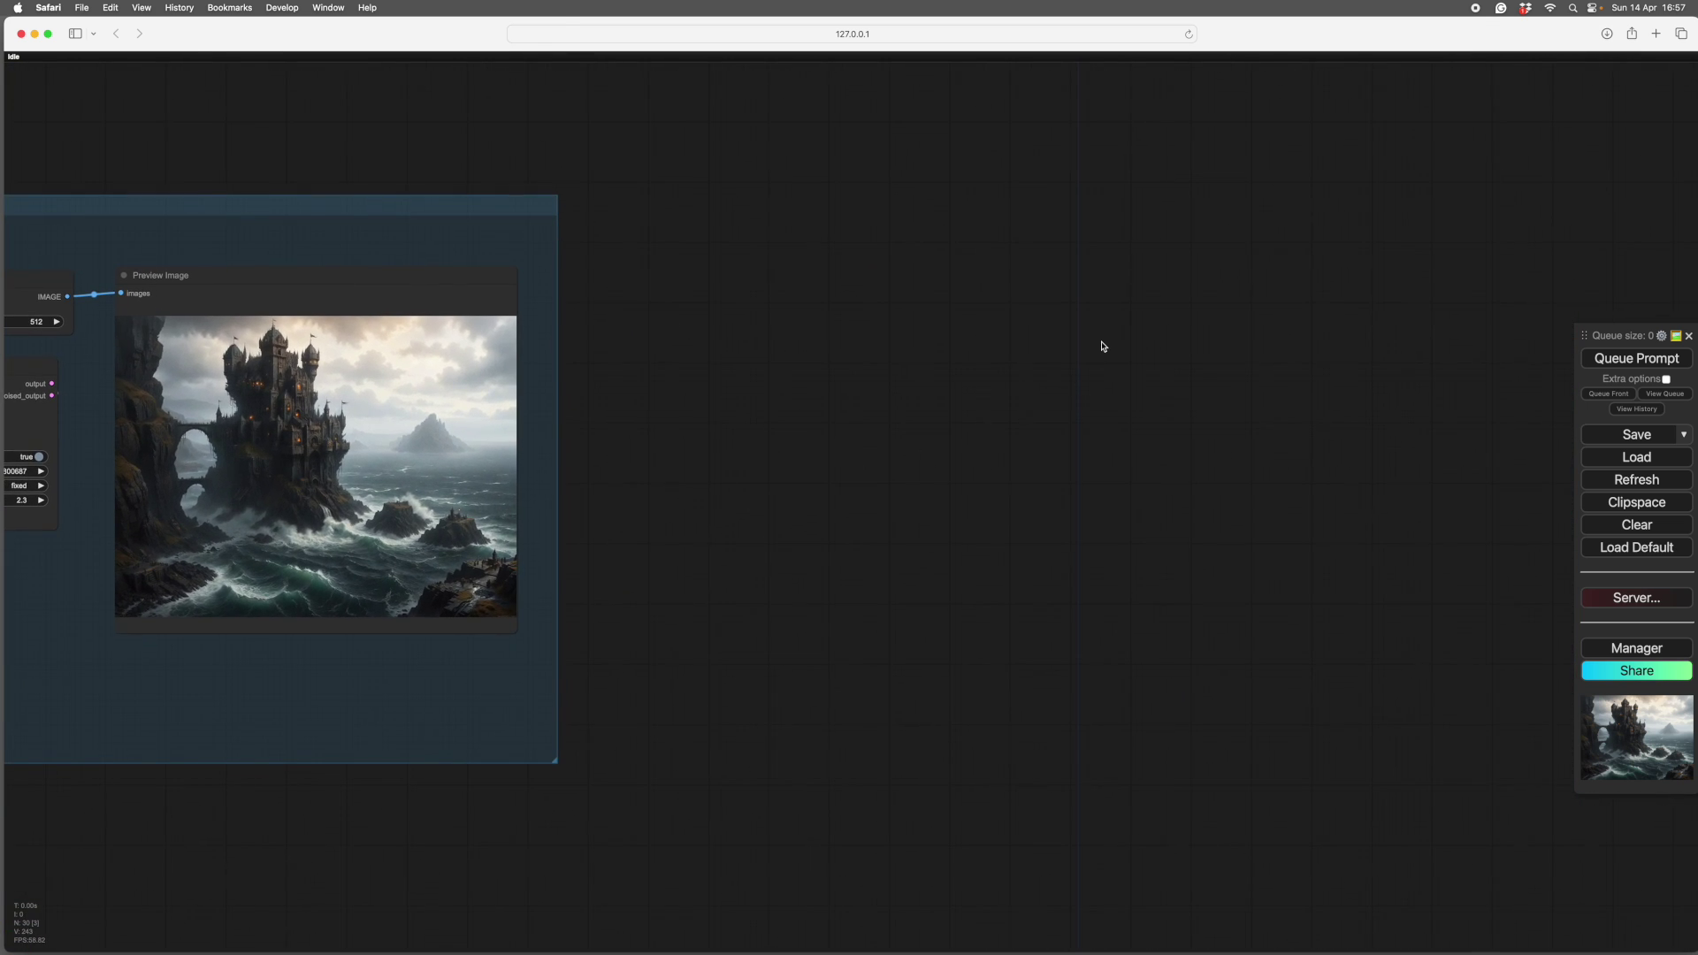
- Insert the saved Load Upscale Model, Upscale Image (using Model) and Preview Image template
right_click(862, 234)
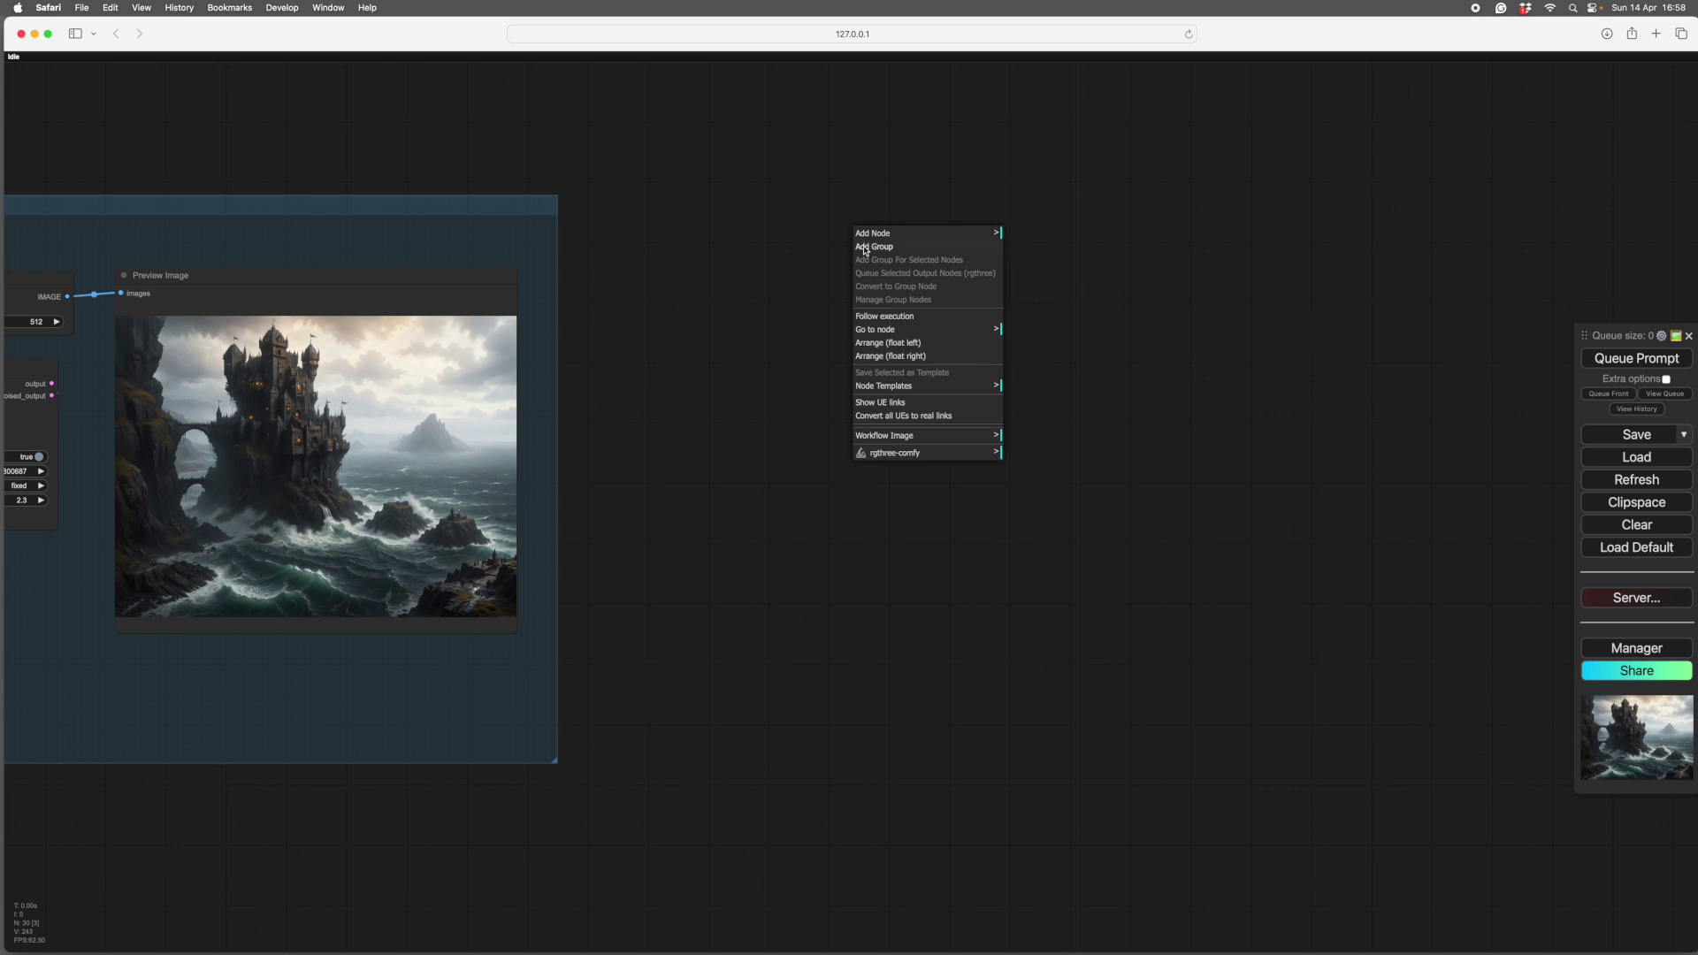
click(871, 345)
drag(895, 234, 794, 229)
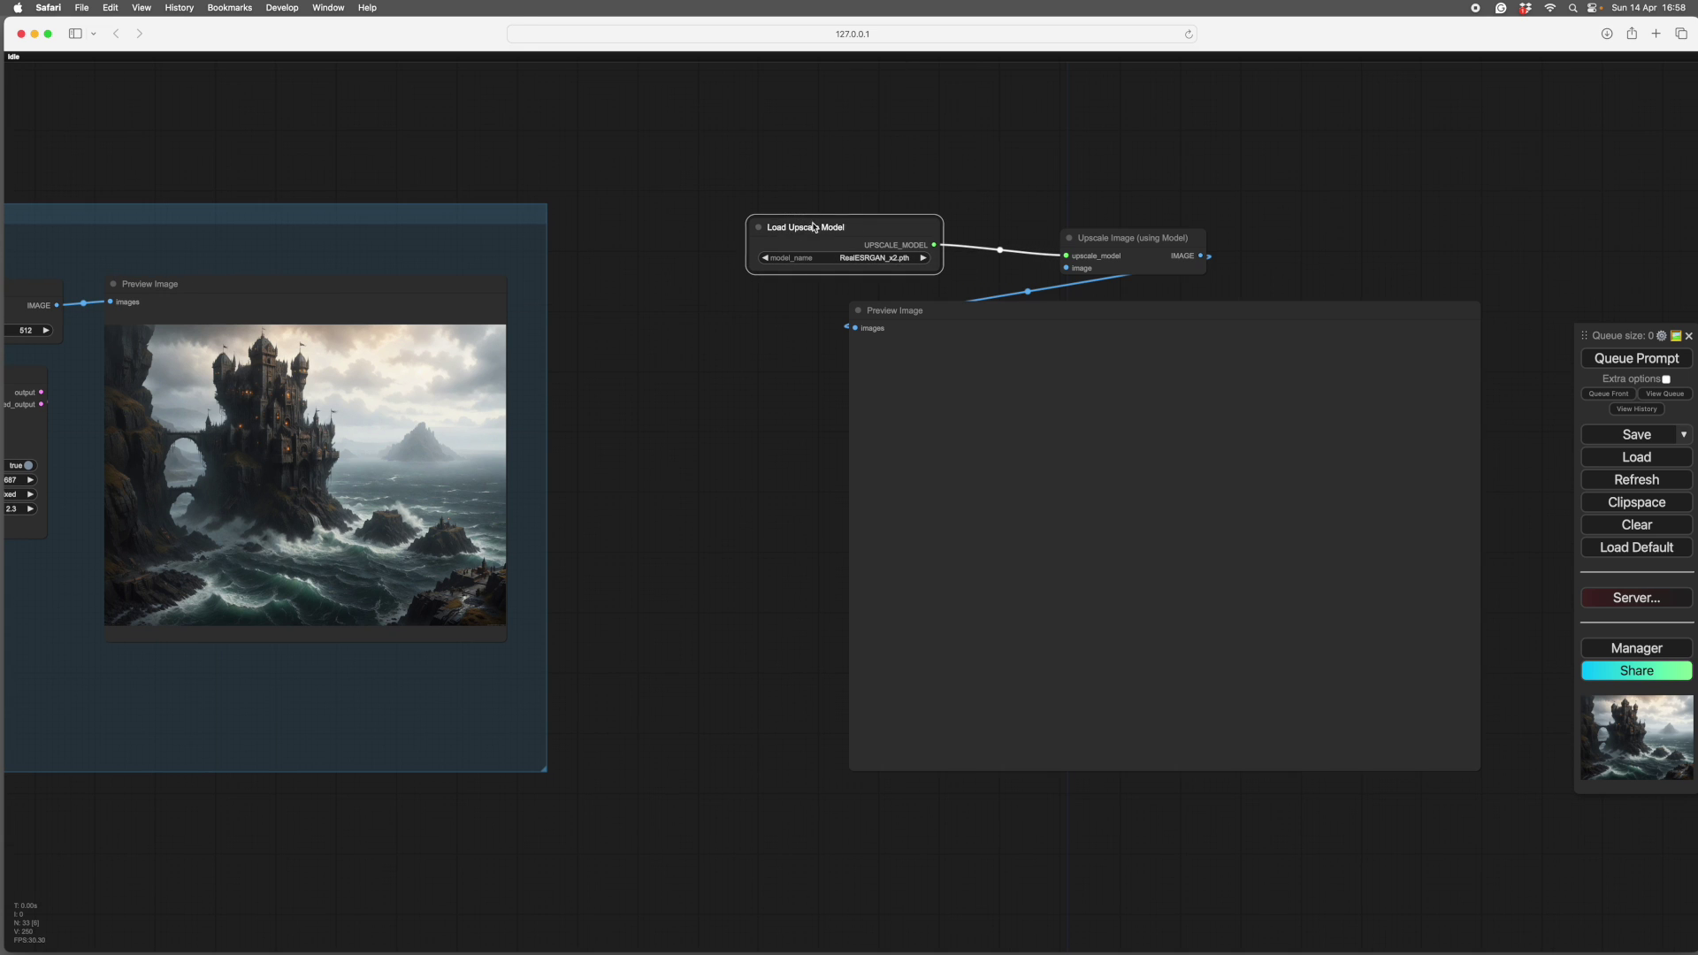
drag(1079, 238, 990, 230)
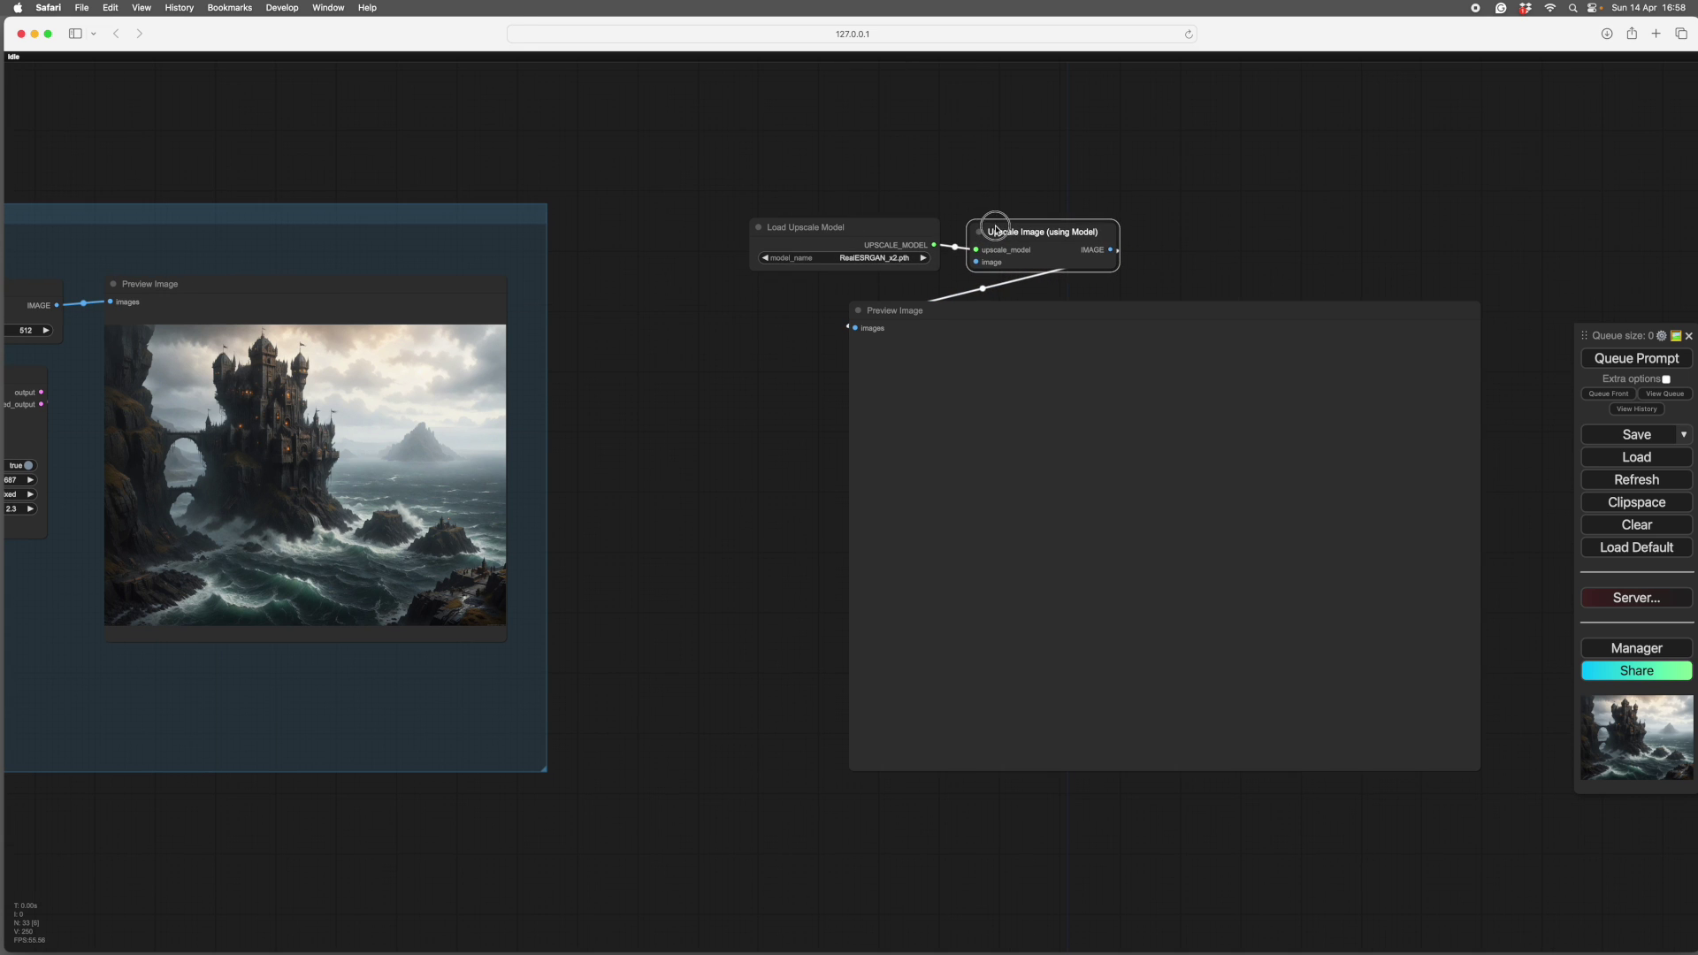
- Set Load Upscale Model's model_name to RealESRGAN_x2.pth
click(922, 258)
click(922, 258)
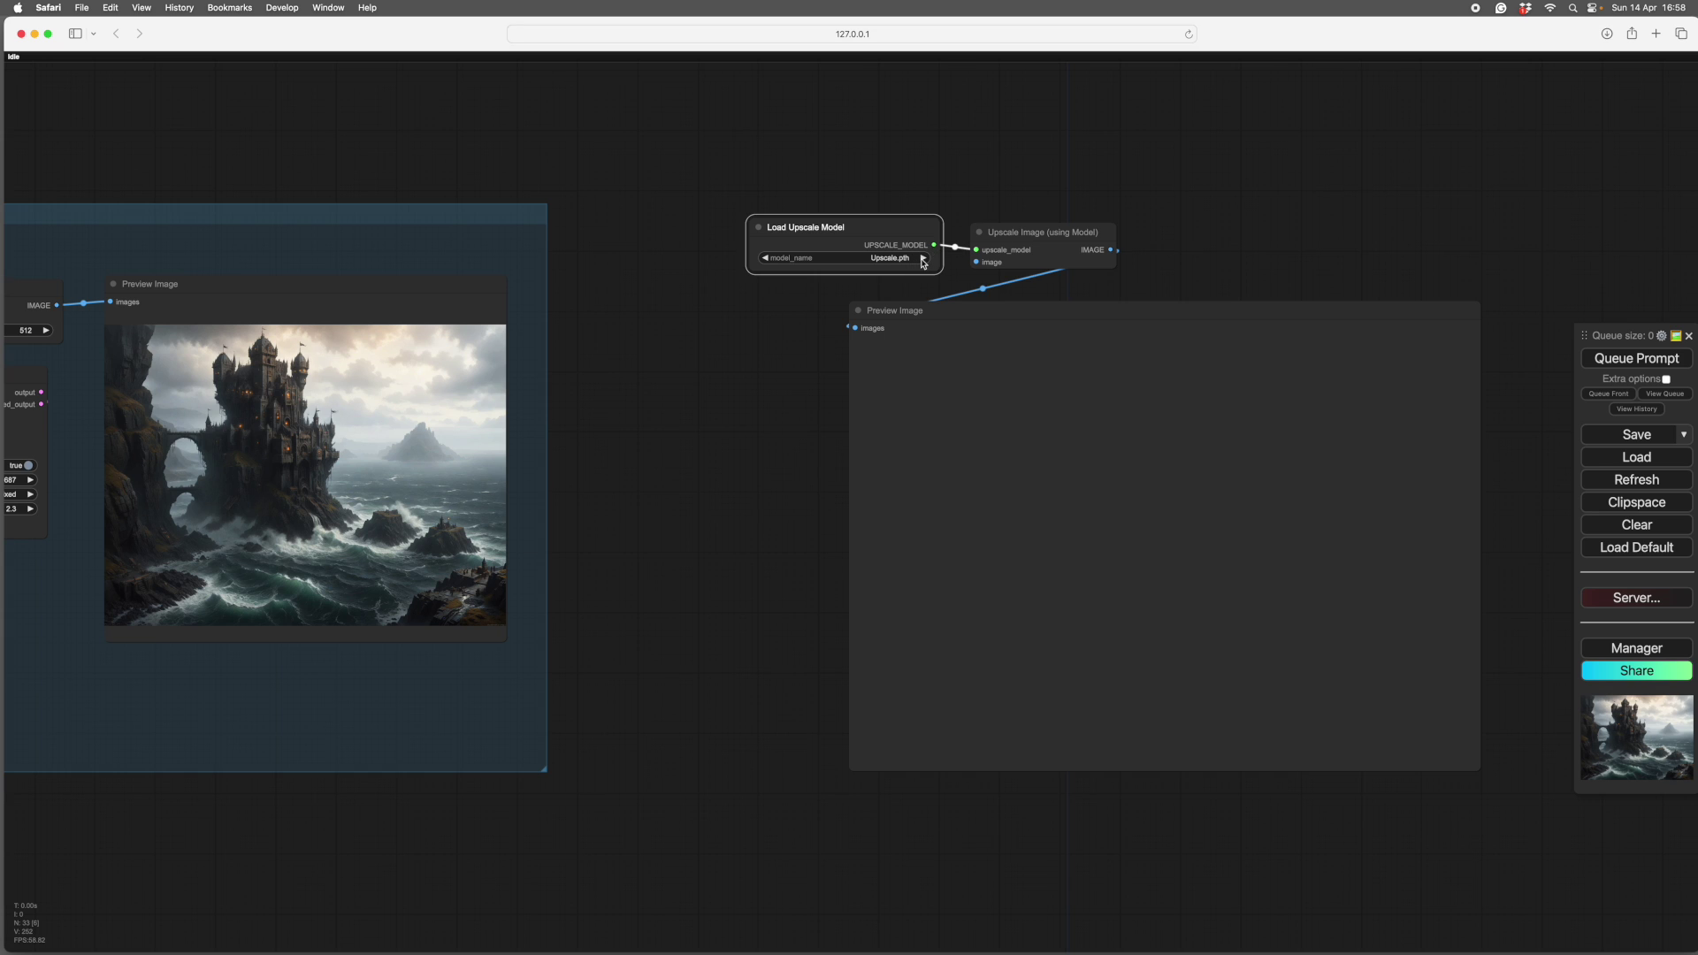
click(766, 258)
click(766, 258)
click(766, 258)
click(923, 258)
click(922, 258)
click(766, 258)
- Arrange the new Preview Image and Load Upscale Model nodes
mouse_move(897, 242)
mouse_down()
mouse_move(884, 237)
mouse_move(899, 242)
mouse_up()
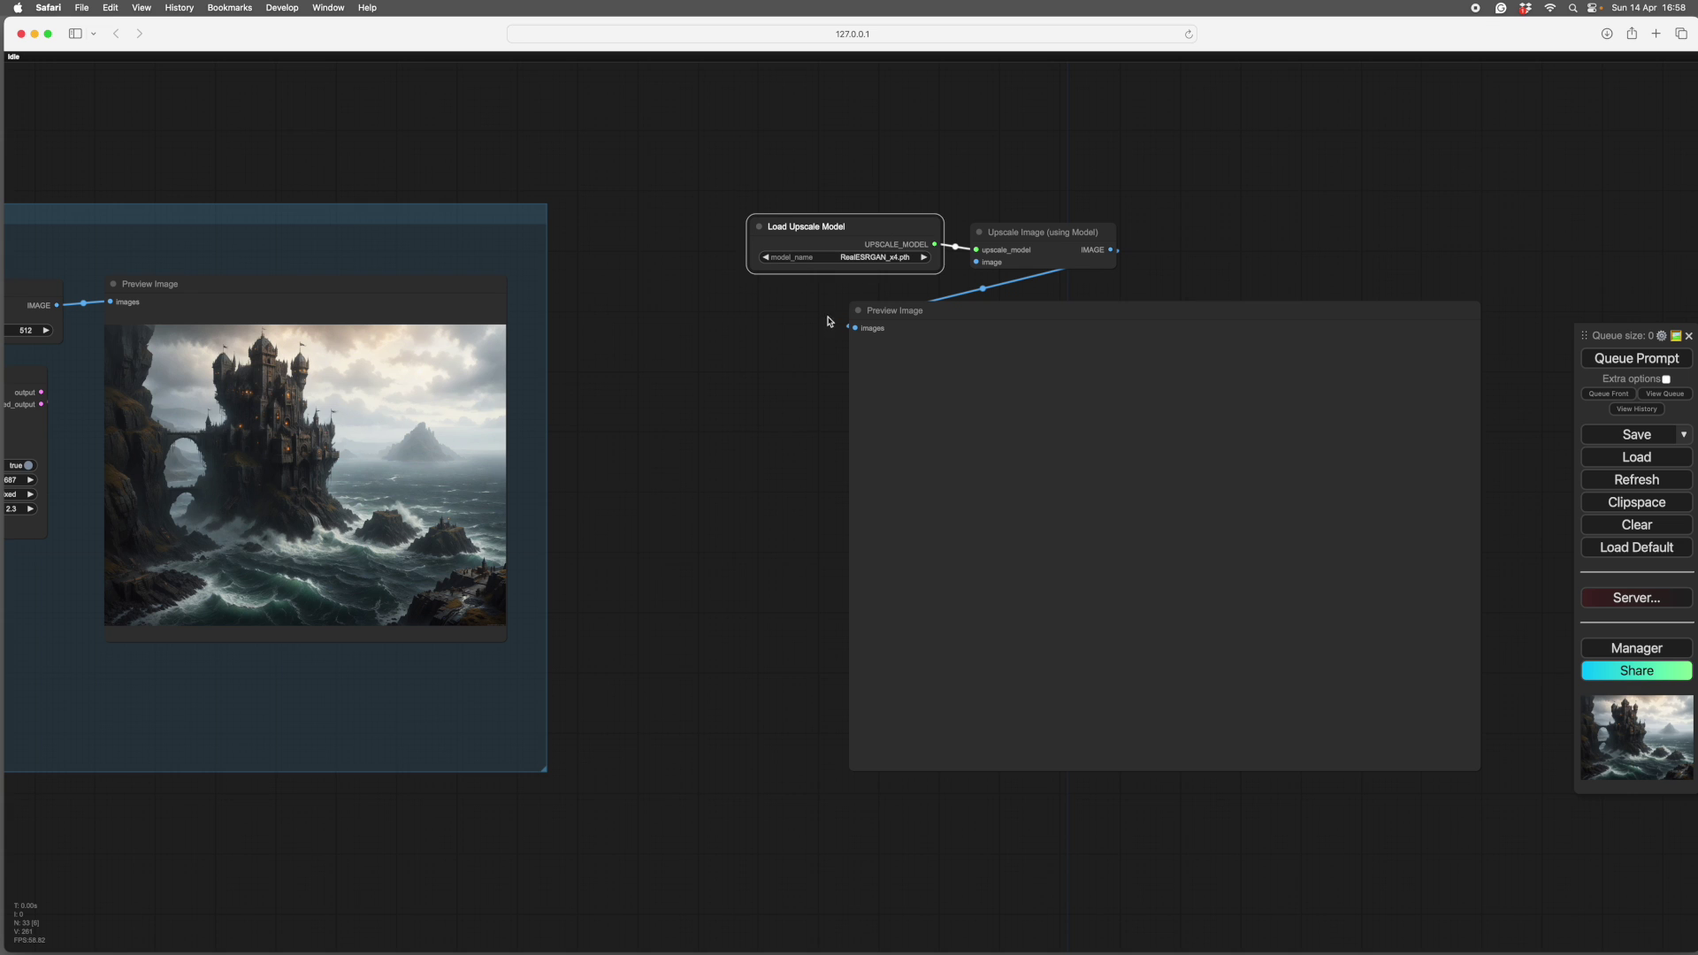
drag(841, 360, 815, 354)
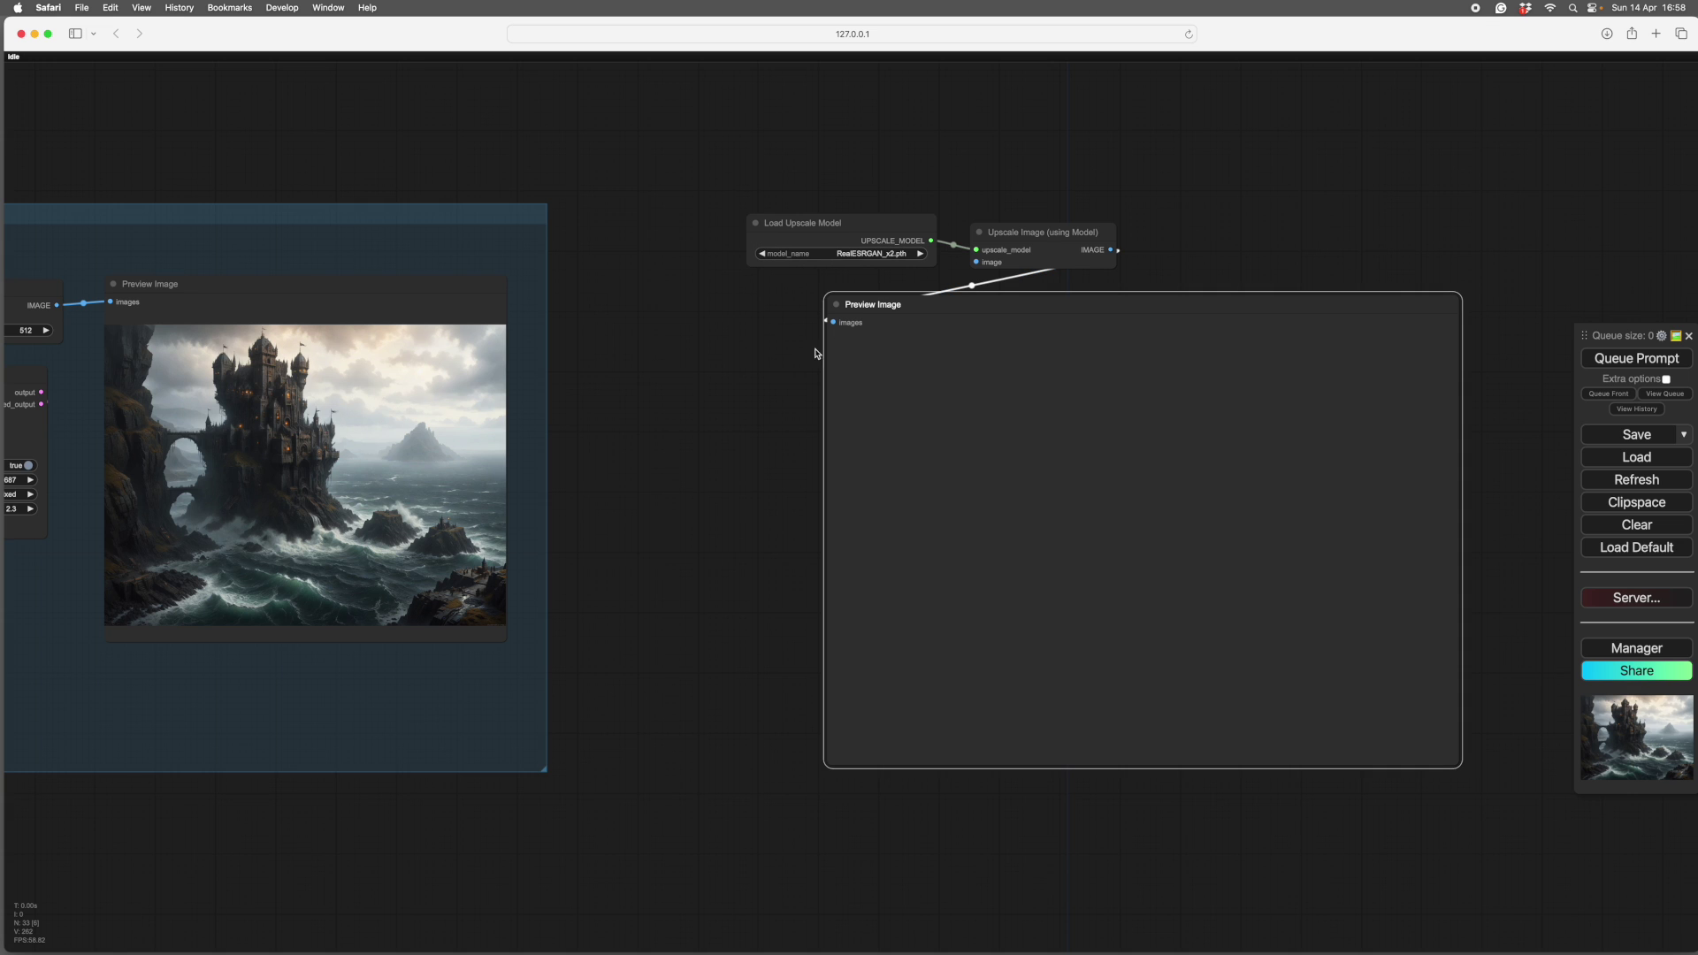
scroll(765, 511, down, 3)
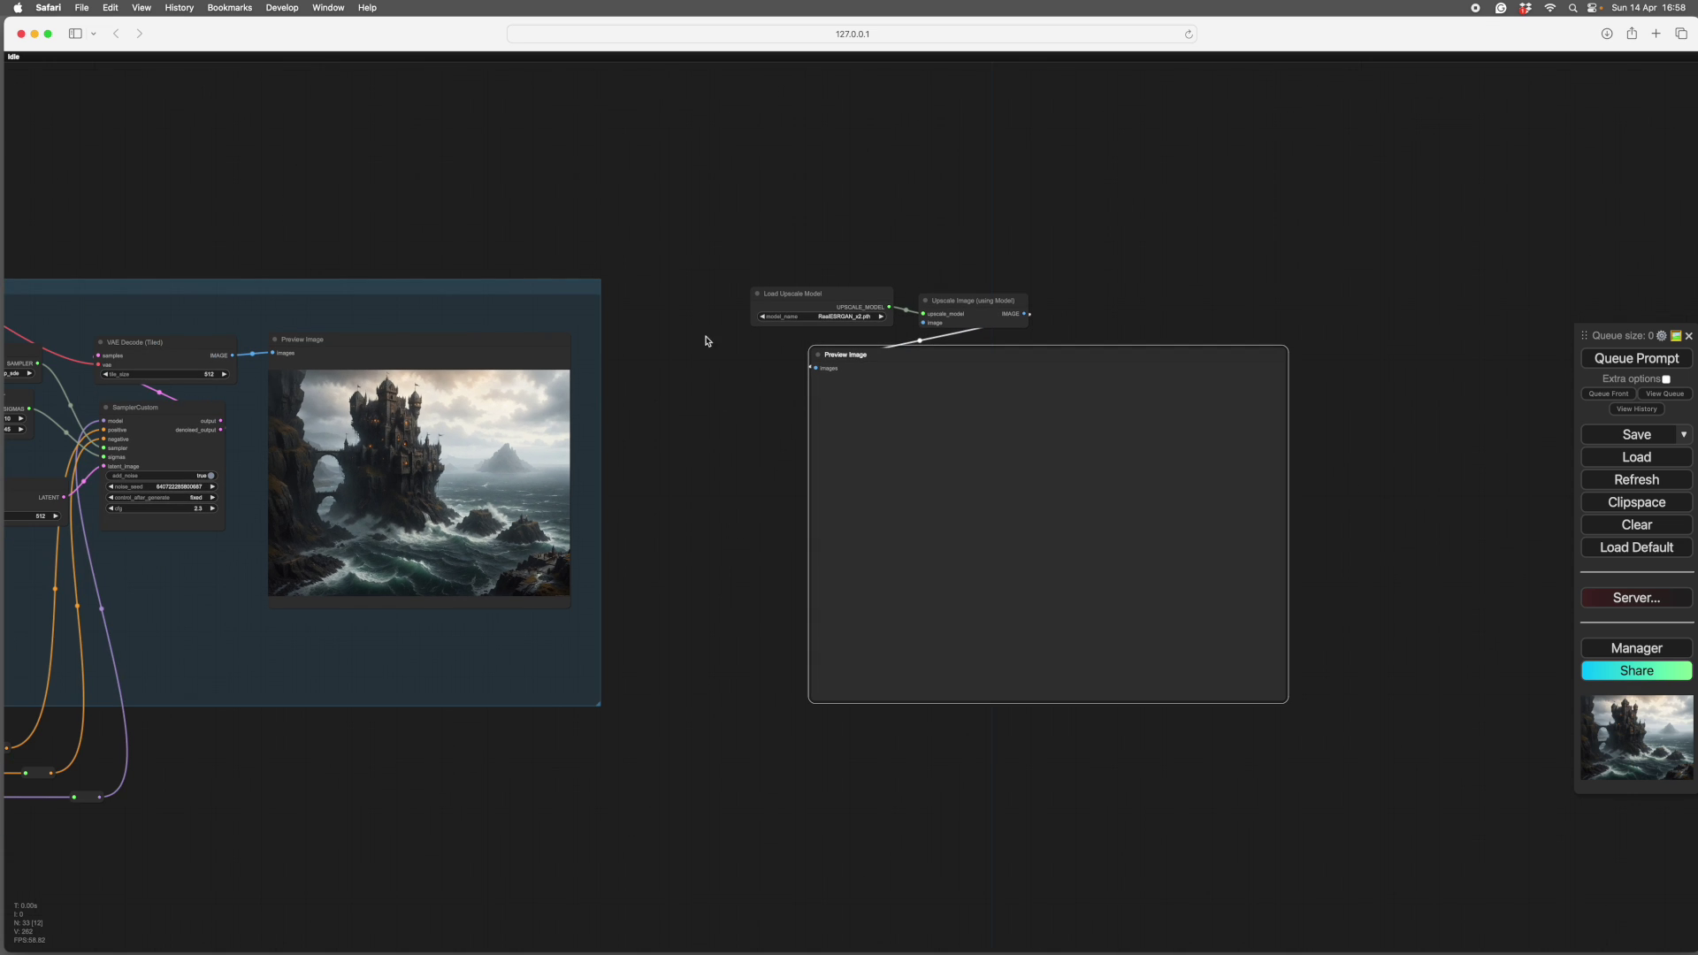
drag(861, 303, 947, 309)
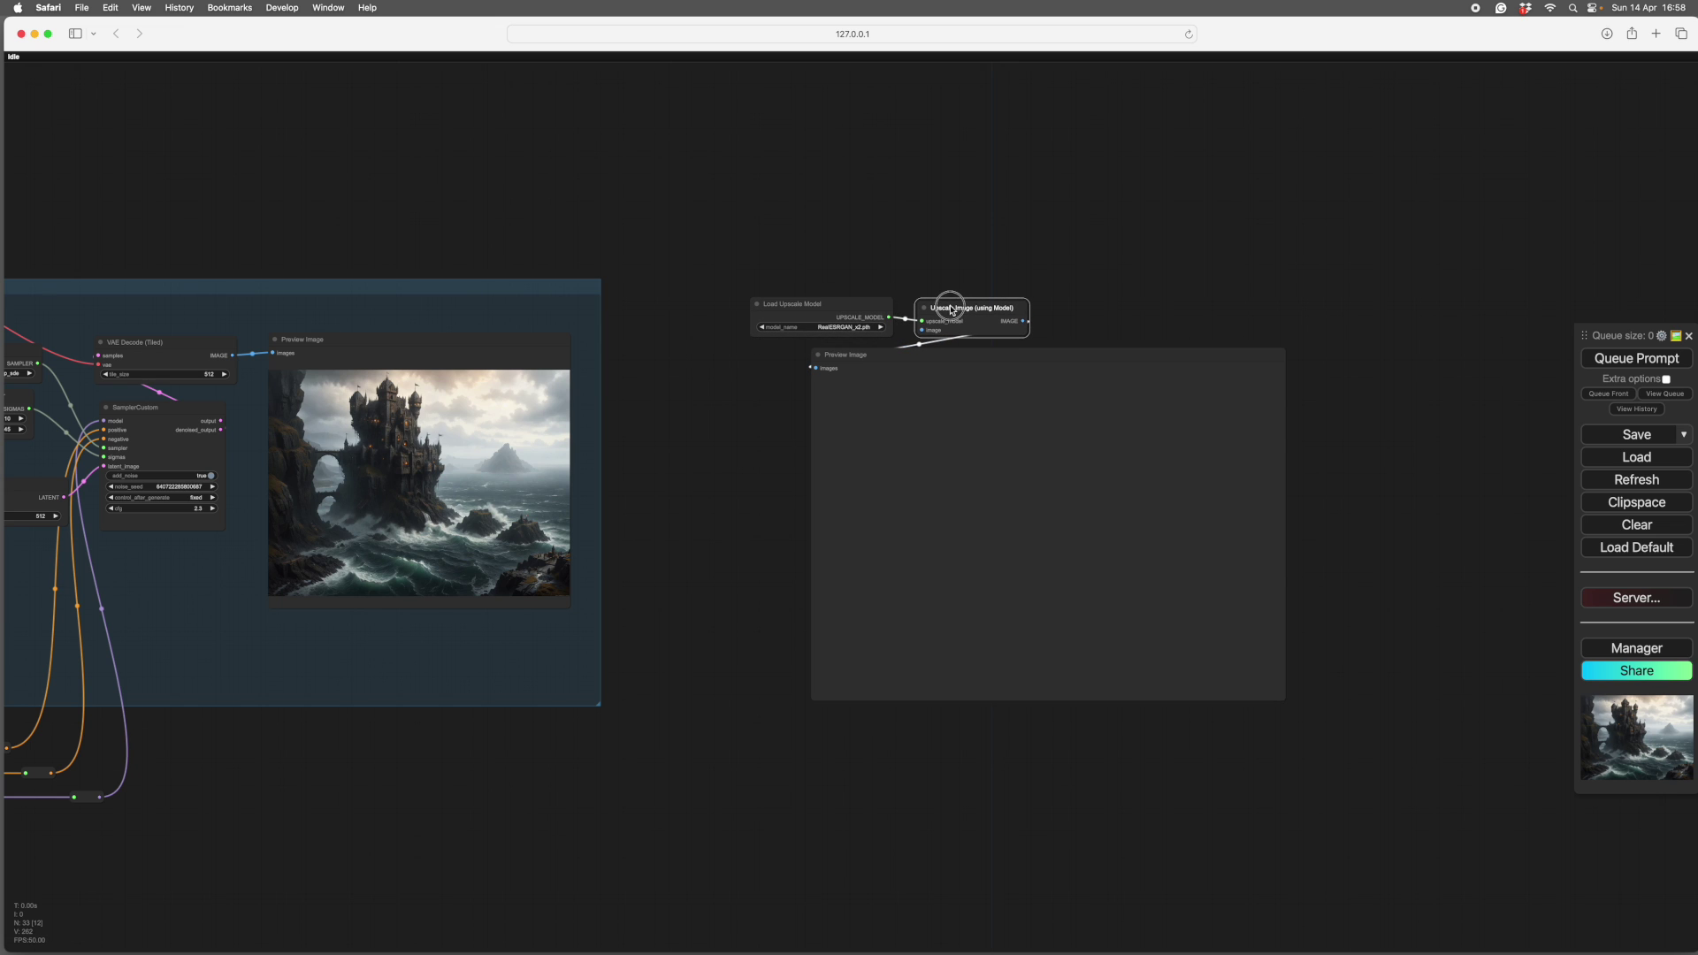
- Group the upscale nodes as ModelUpscale and route the refined image into a new reroute point
right_click(687, 220)
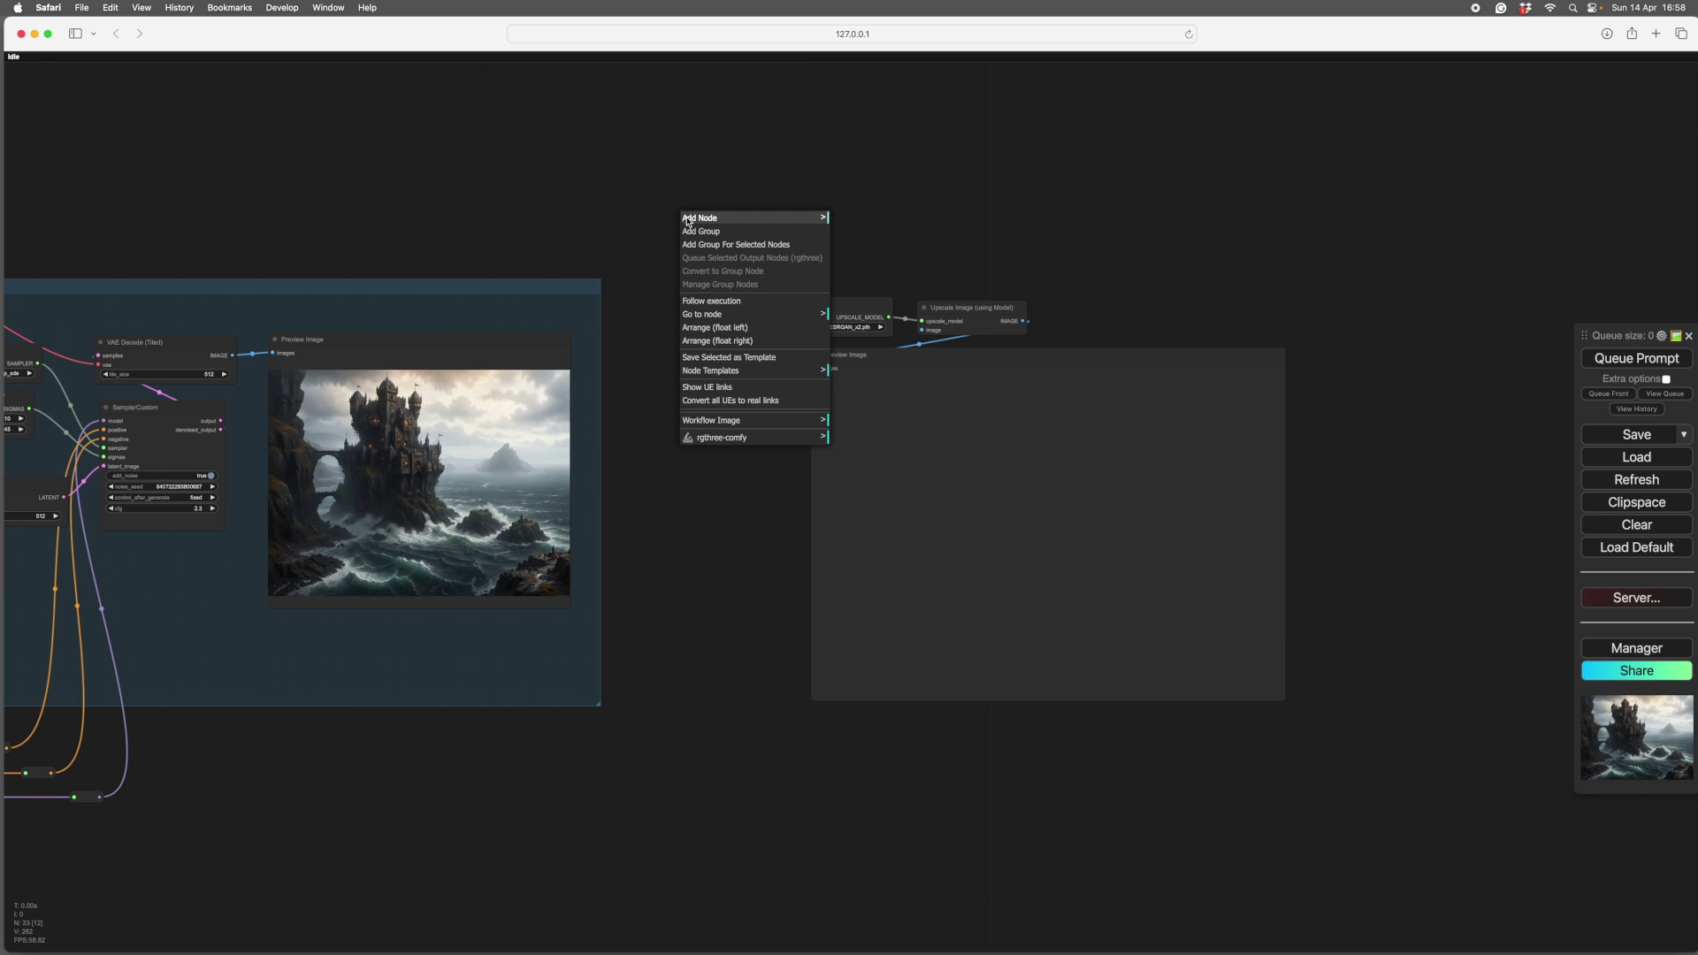
click(700, 231)
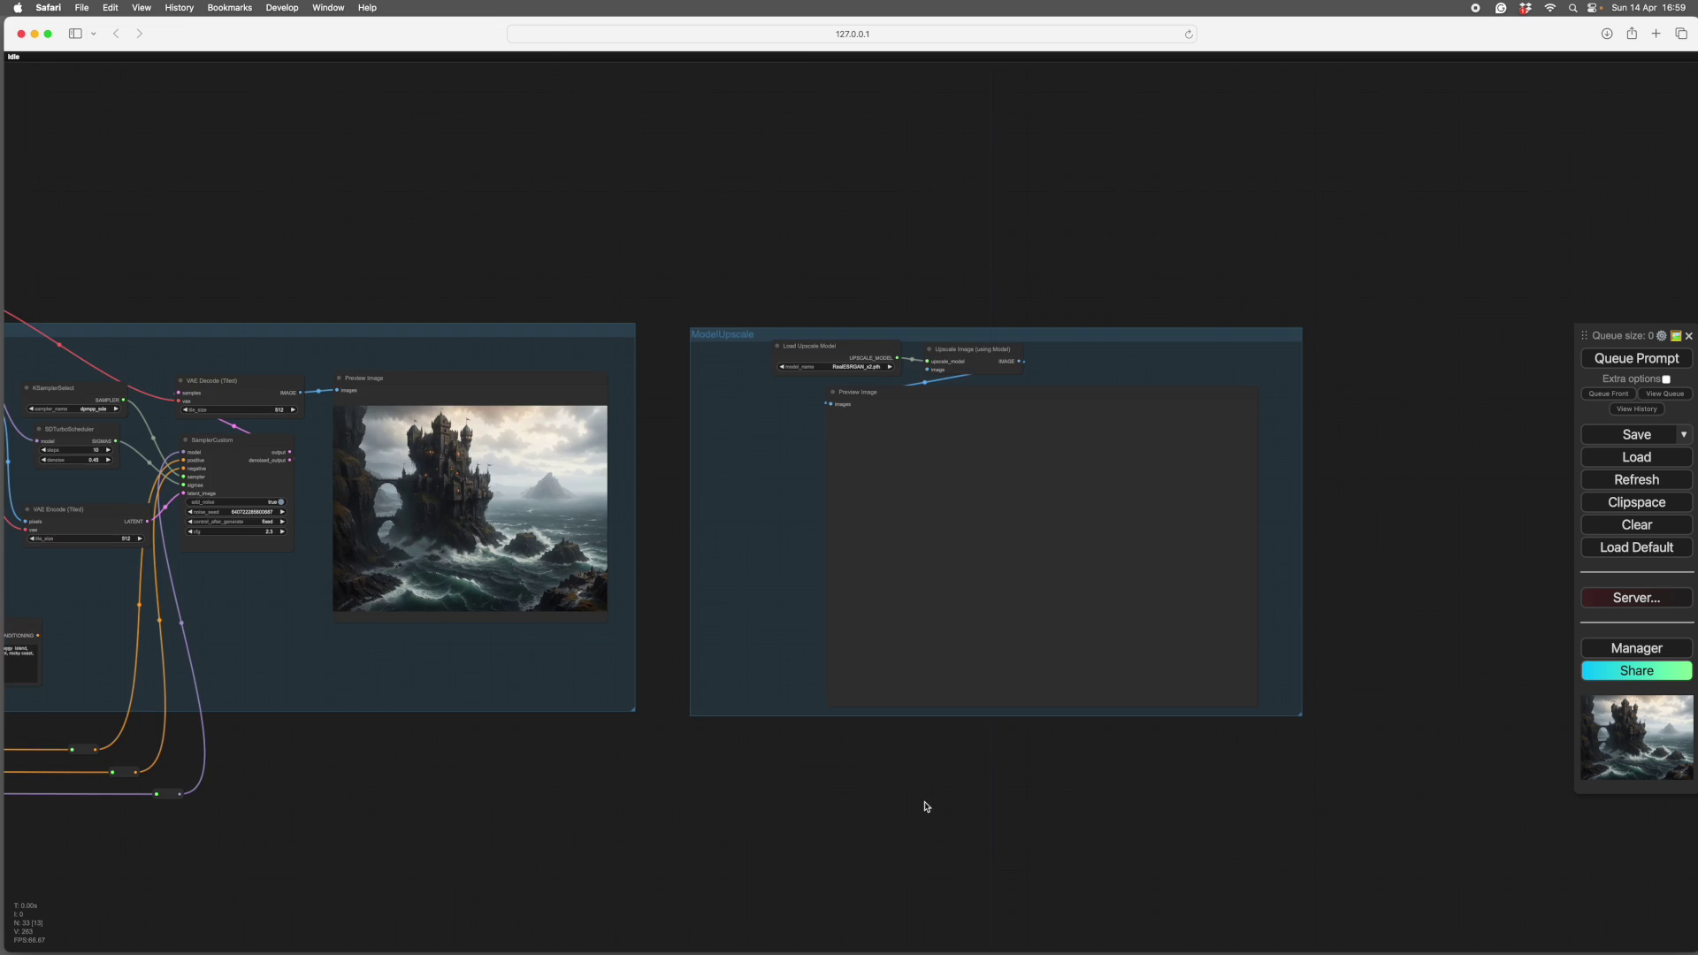
drag(921, 803, 1012, 807)
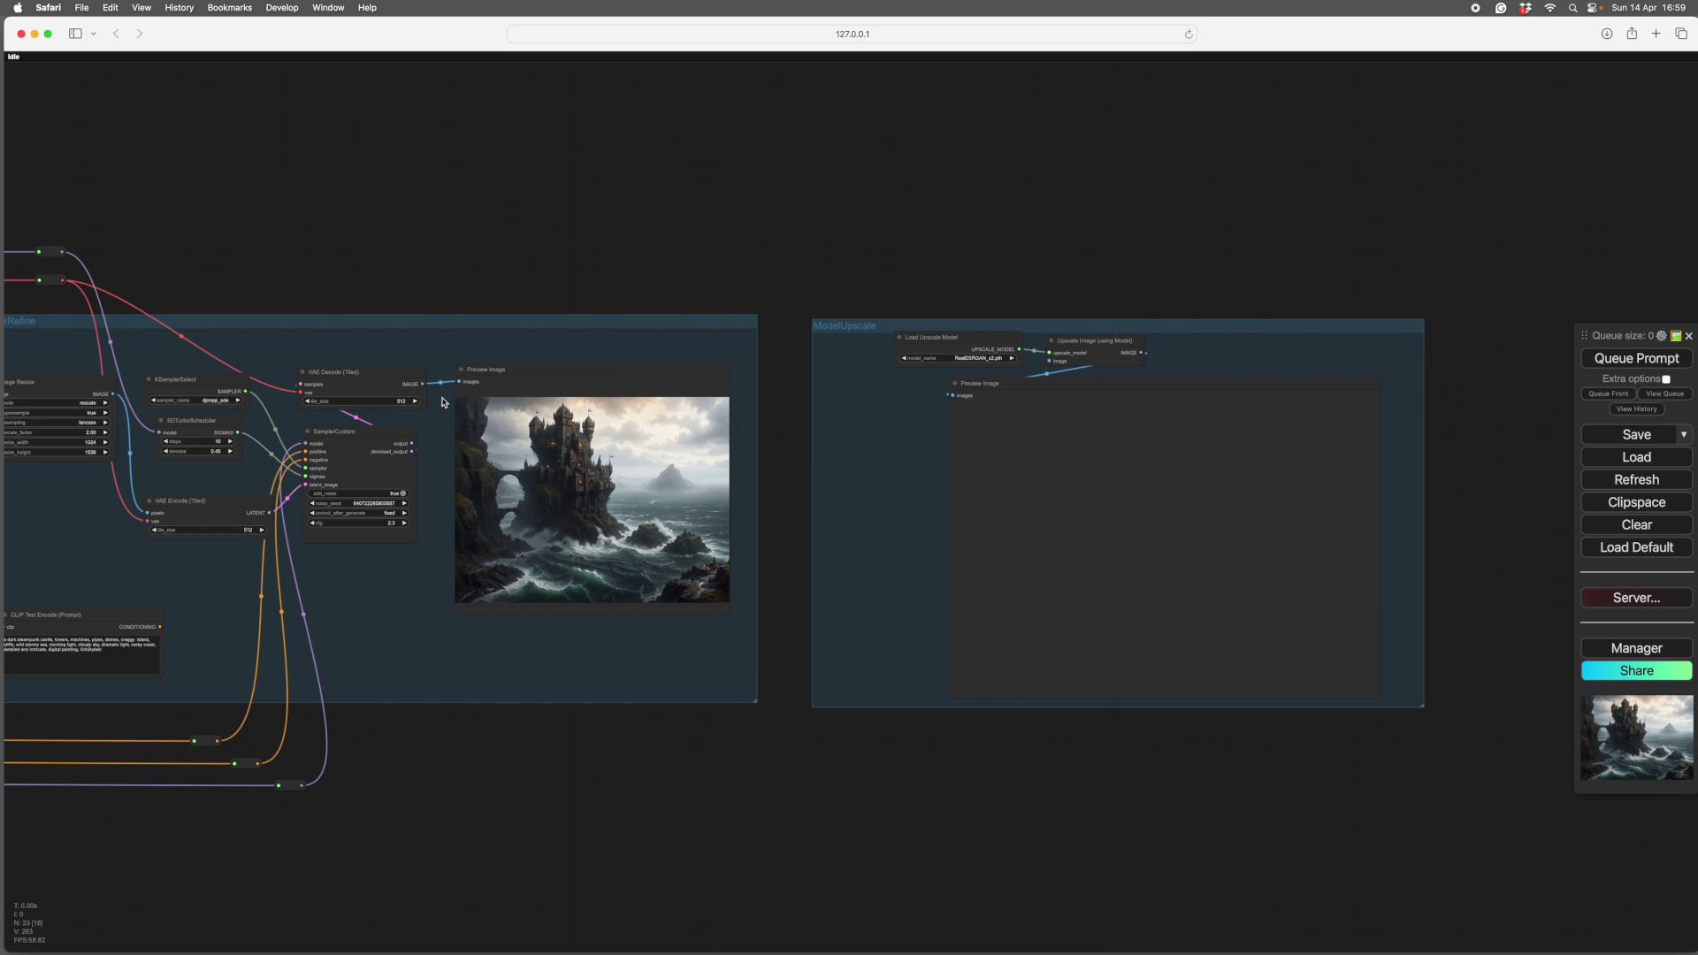
drag(422, 384, 1087, 334)
click(504, 358)
- Connect the reroute to Upscale Image's image input and run the workflow with Ctrl+Enter
drag(1072, 909, 928, 799)
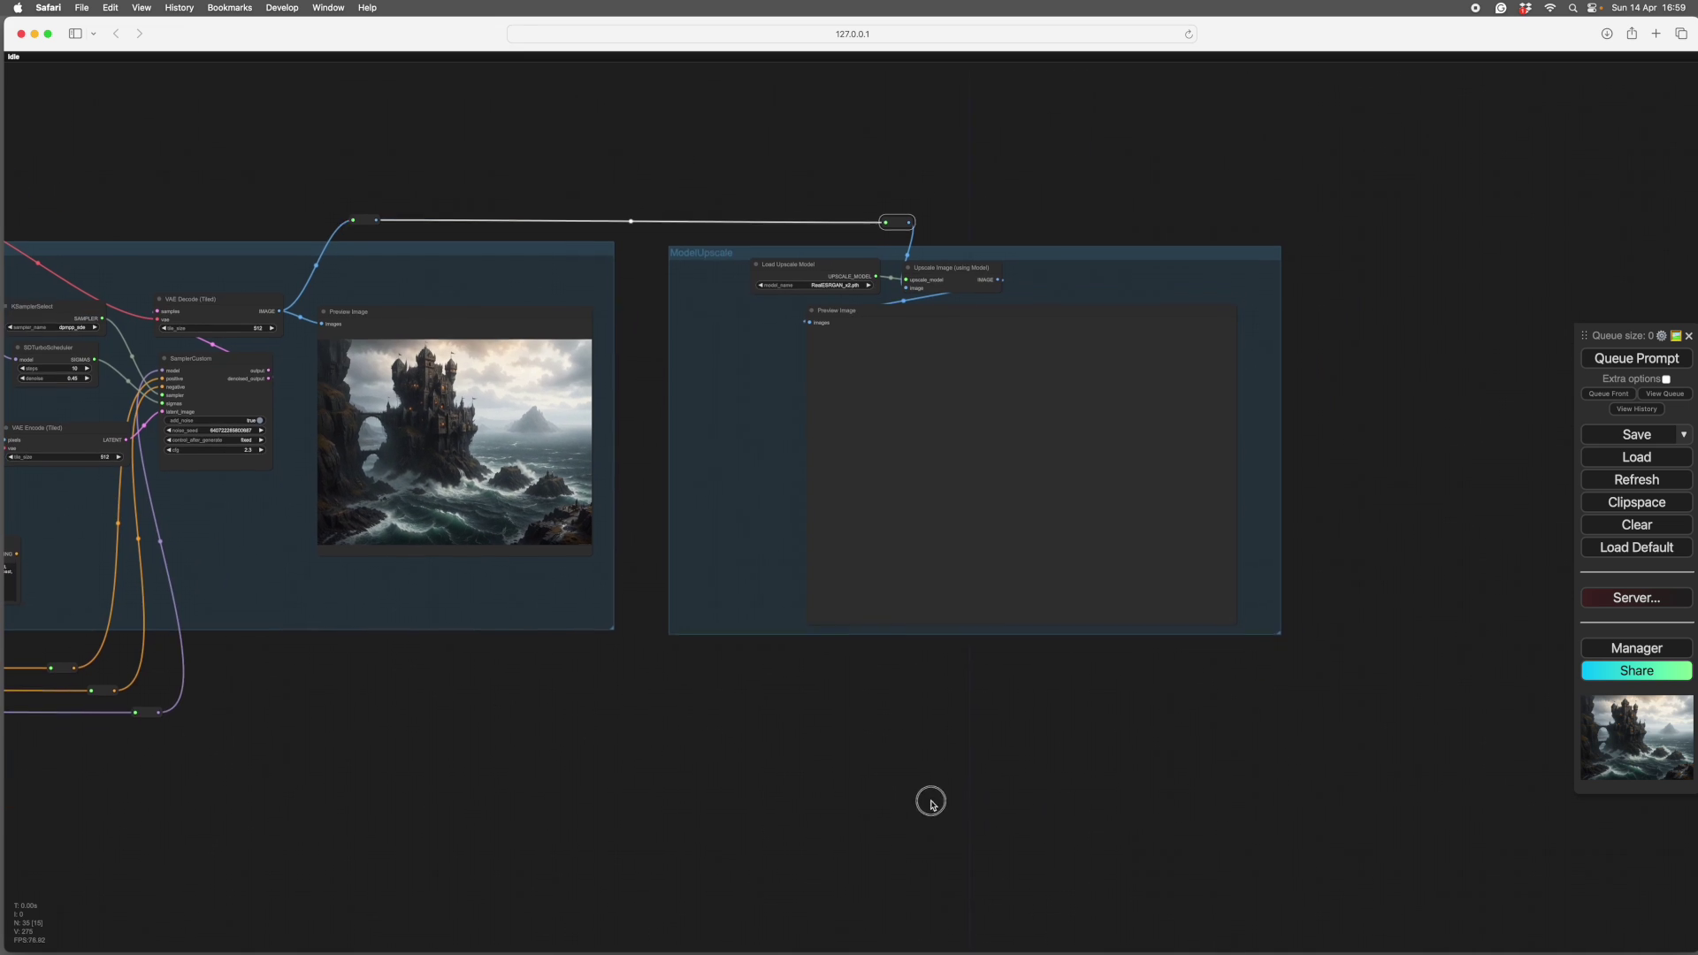
key(ctrl+Return)
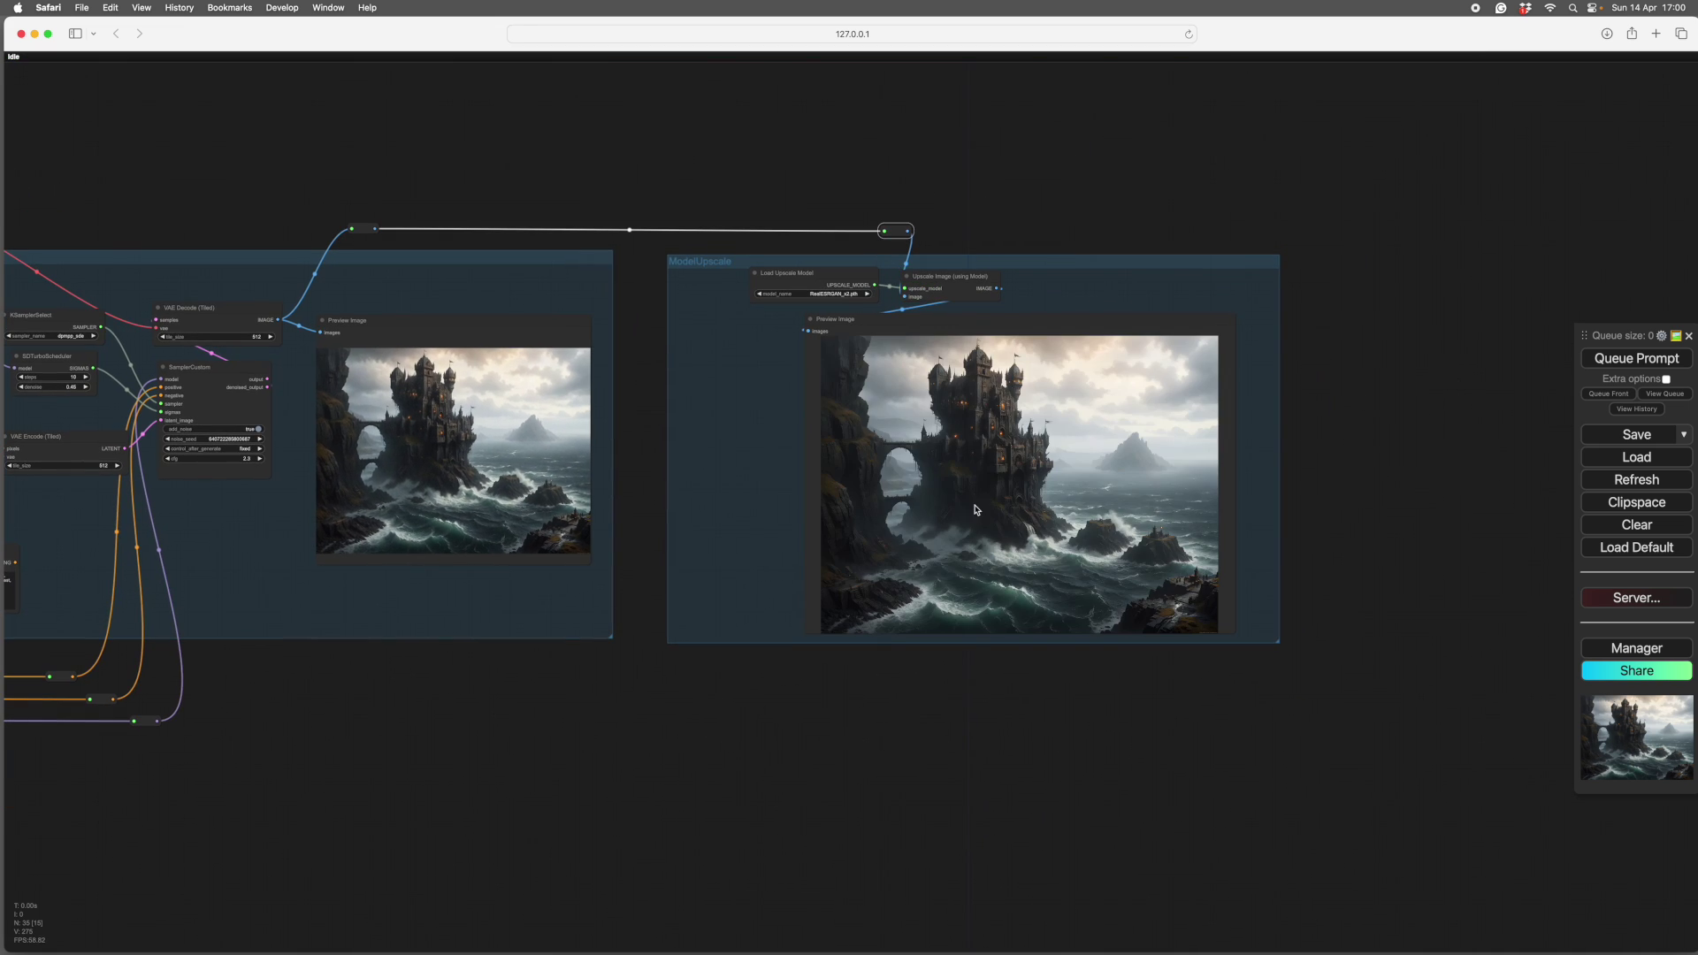
scroll(968, 516, up, 8)
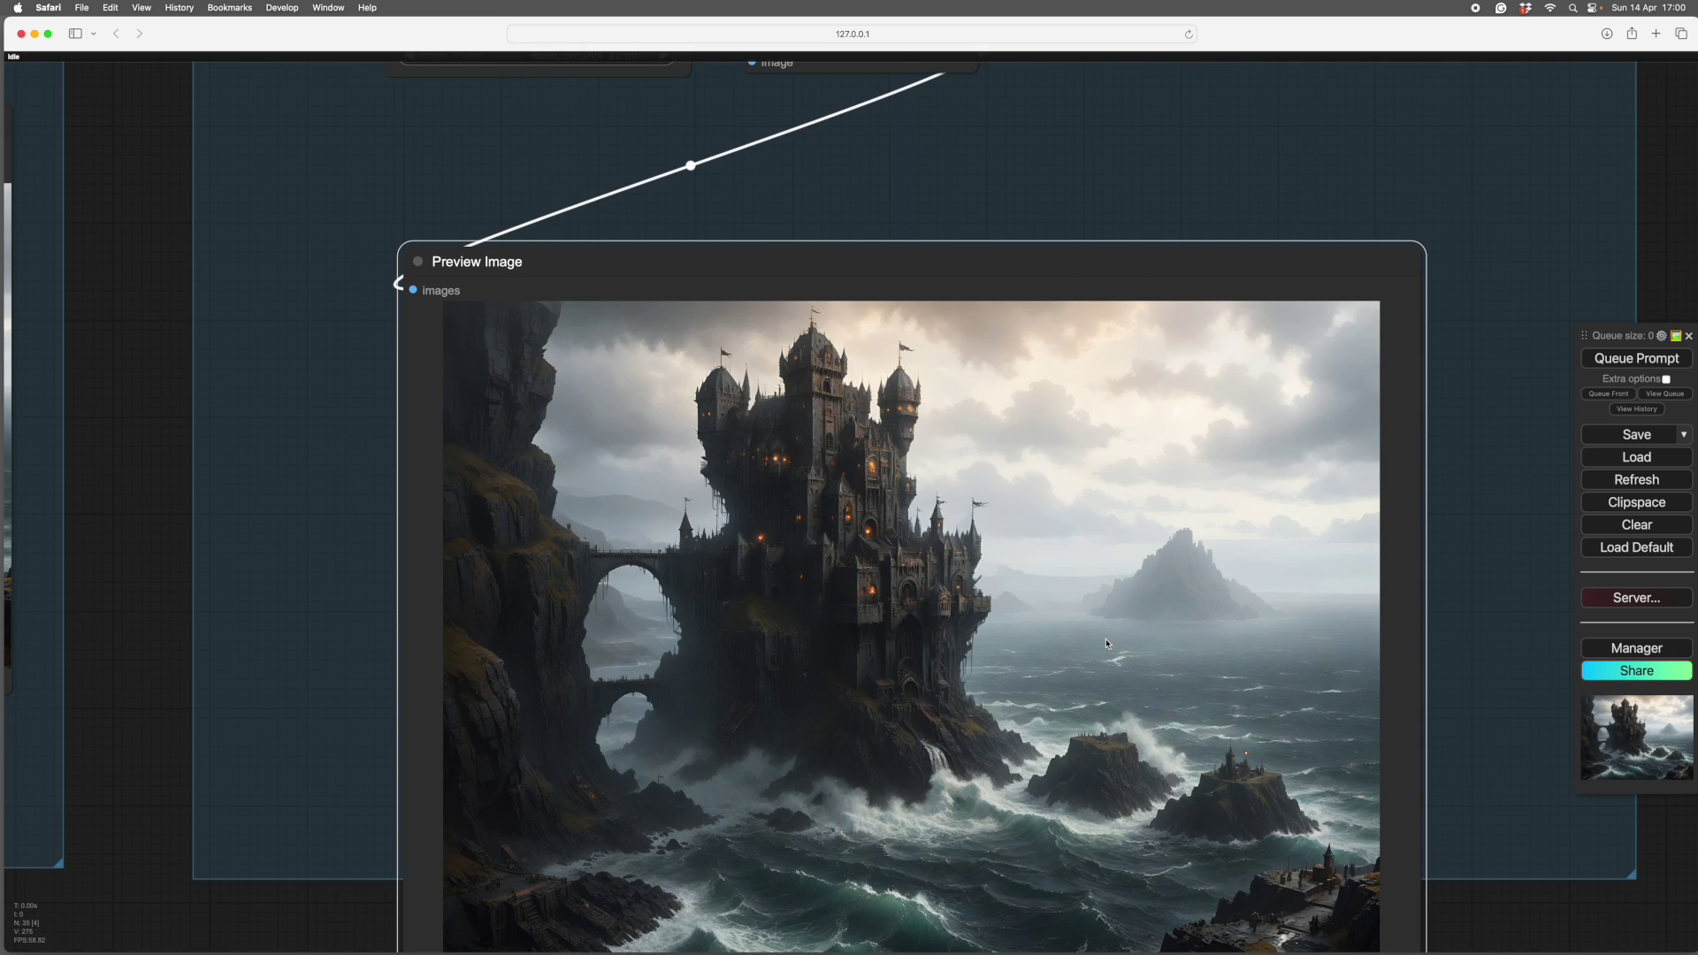
scroll(1106, 643, down, 5)
- Move the upscaled castle preview higher inside the ModelUpscale group
drag(1054, 412, 1073, 319)
scroll(1153, 789, down, 5)
scroll(1153, 789, right, 5)
scroll(1153, 790, up, 4)
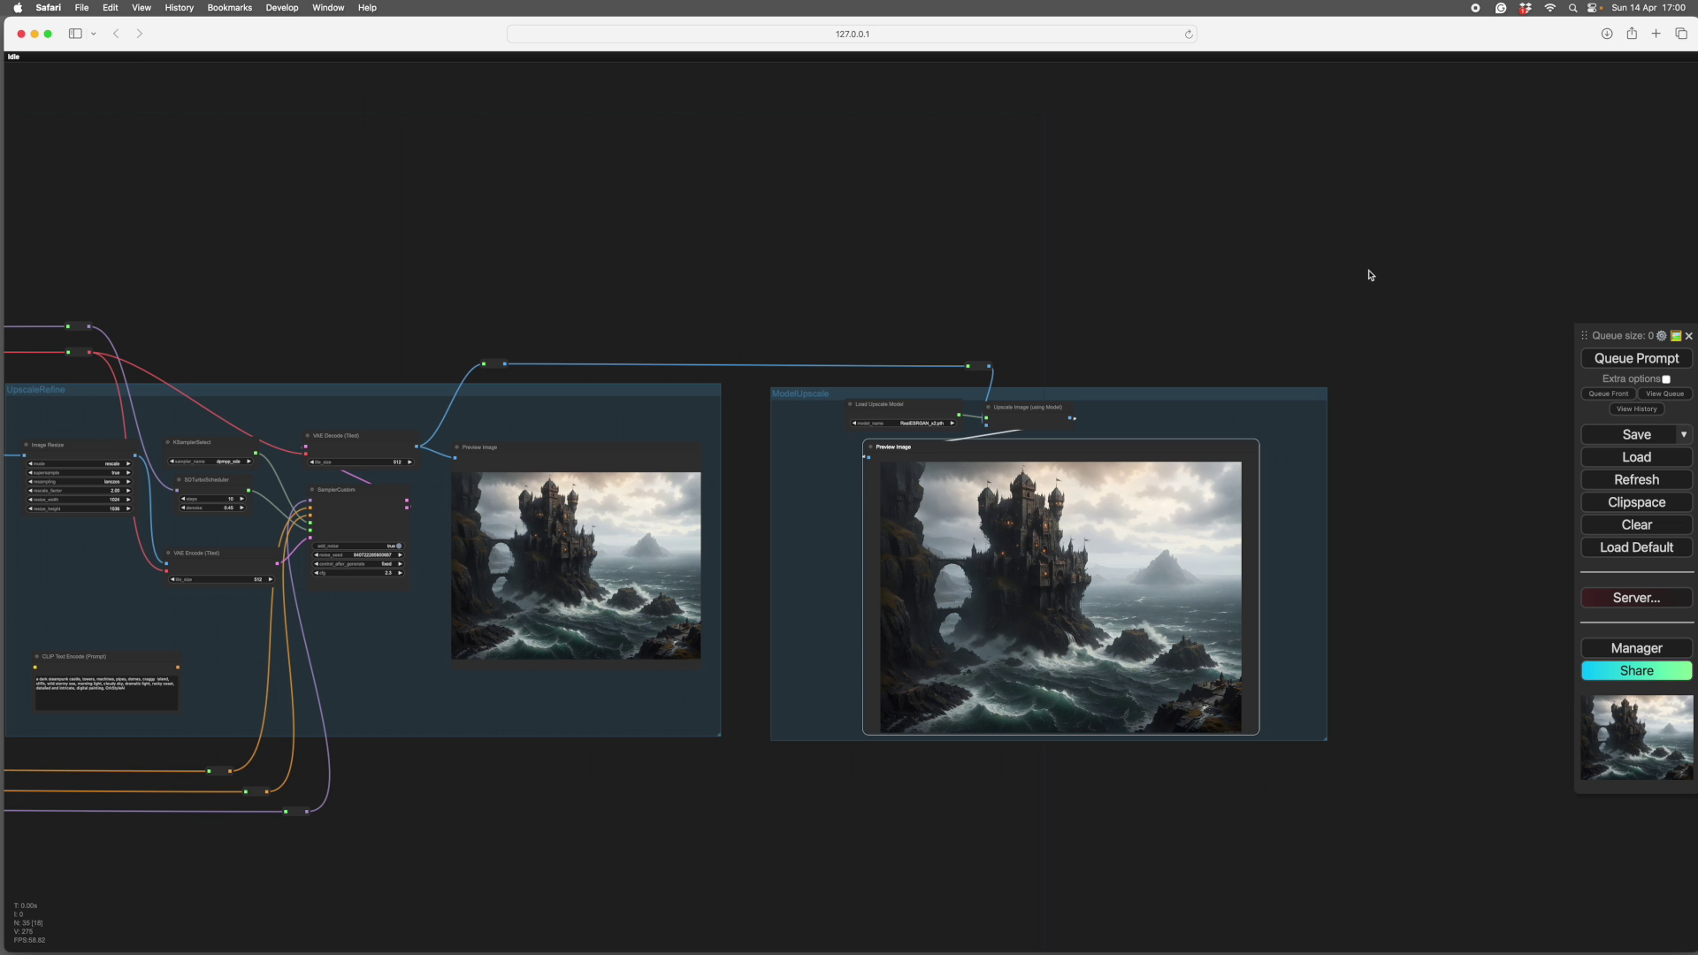
drag(1369, 275, 1072, 300)
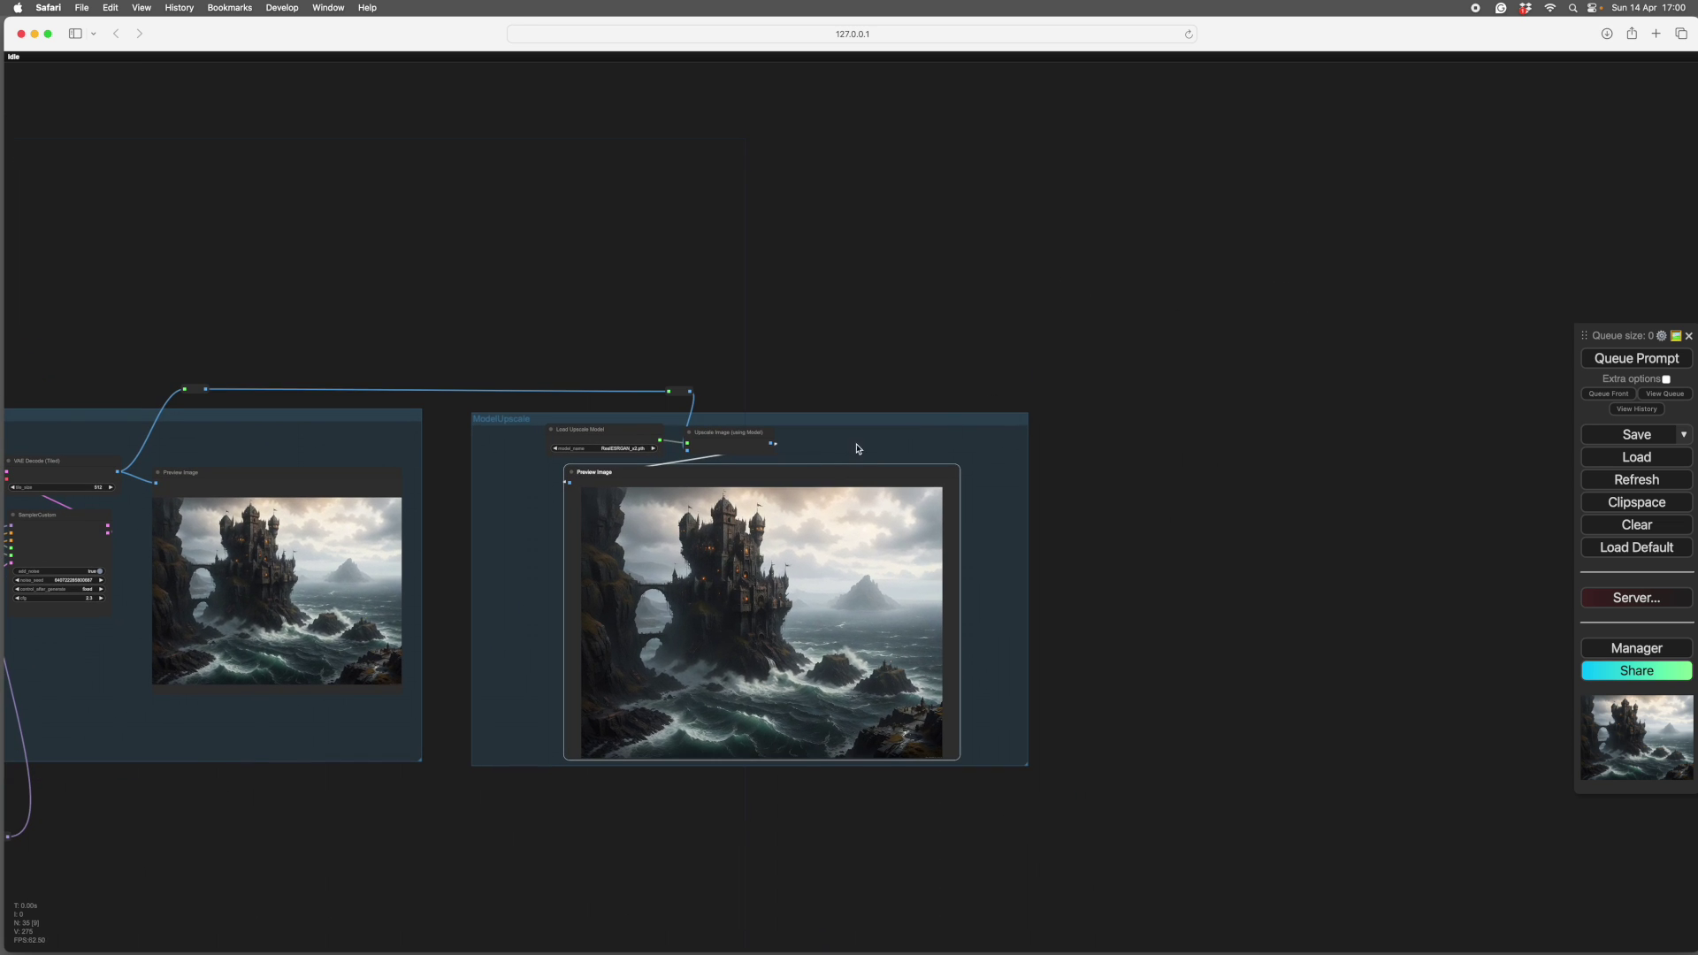
- Add a Save Image node fed by Upscale Image (using Model)'s IMAGE output
scroll(864, 420, up, 5)
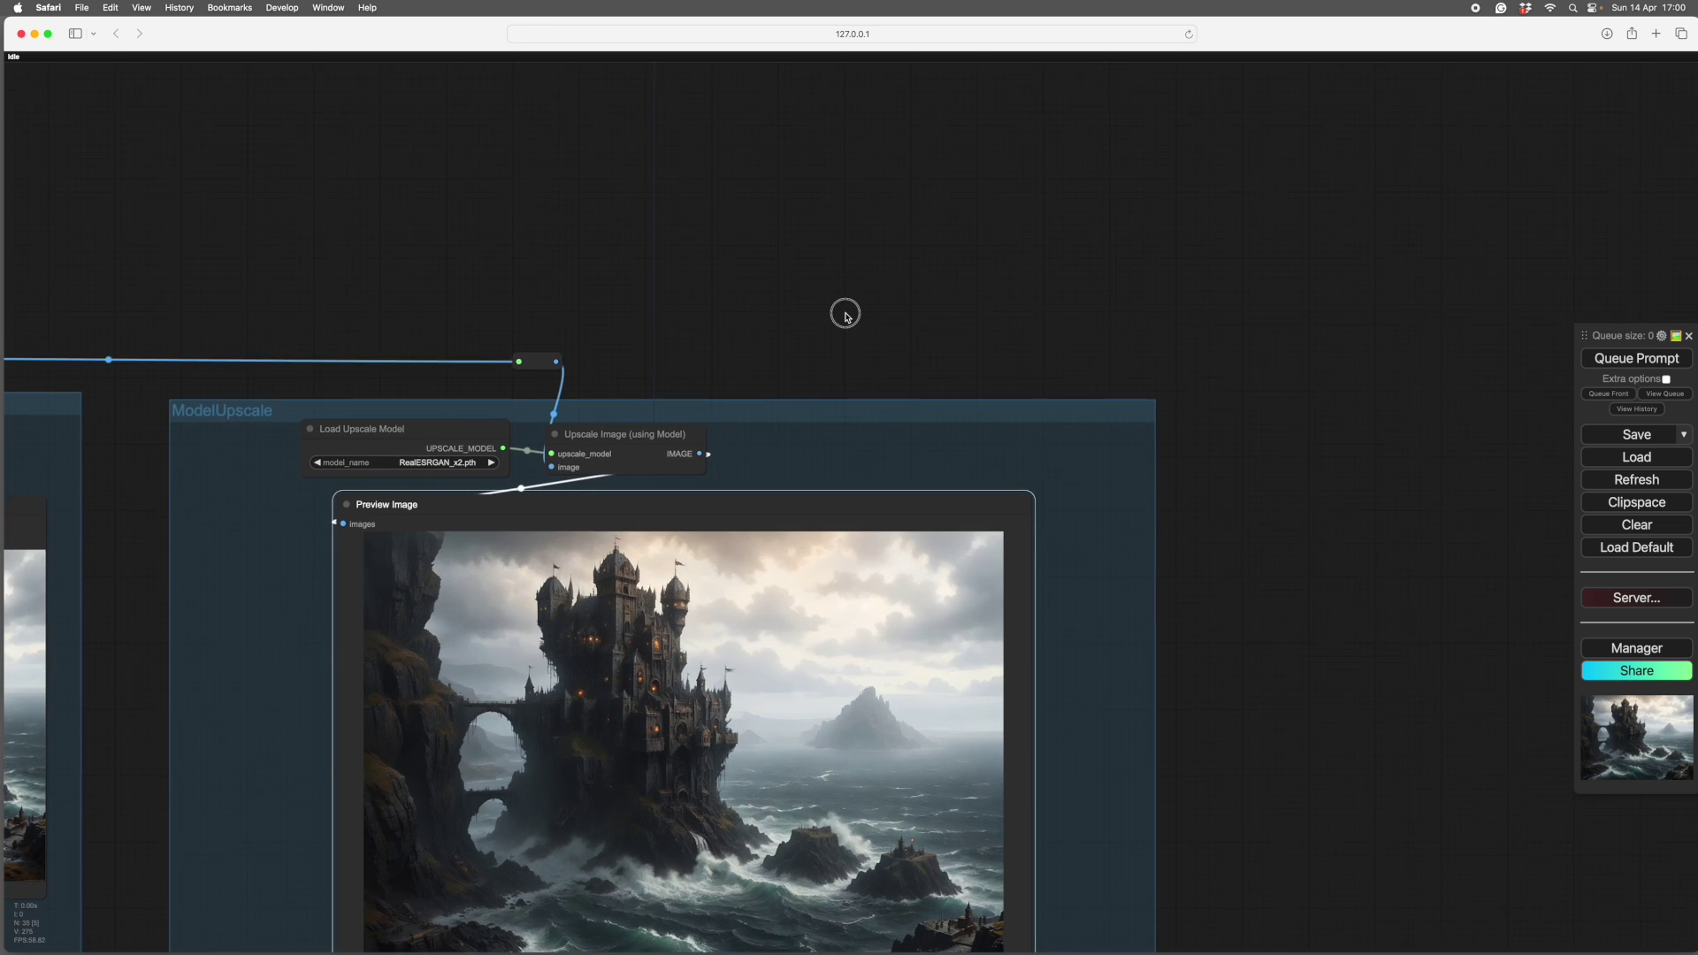
scroll(841, 310, down, 2)
drag(711, 370, 1248, 363)
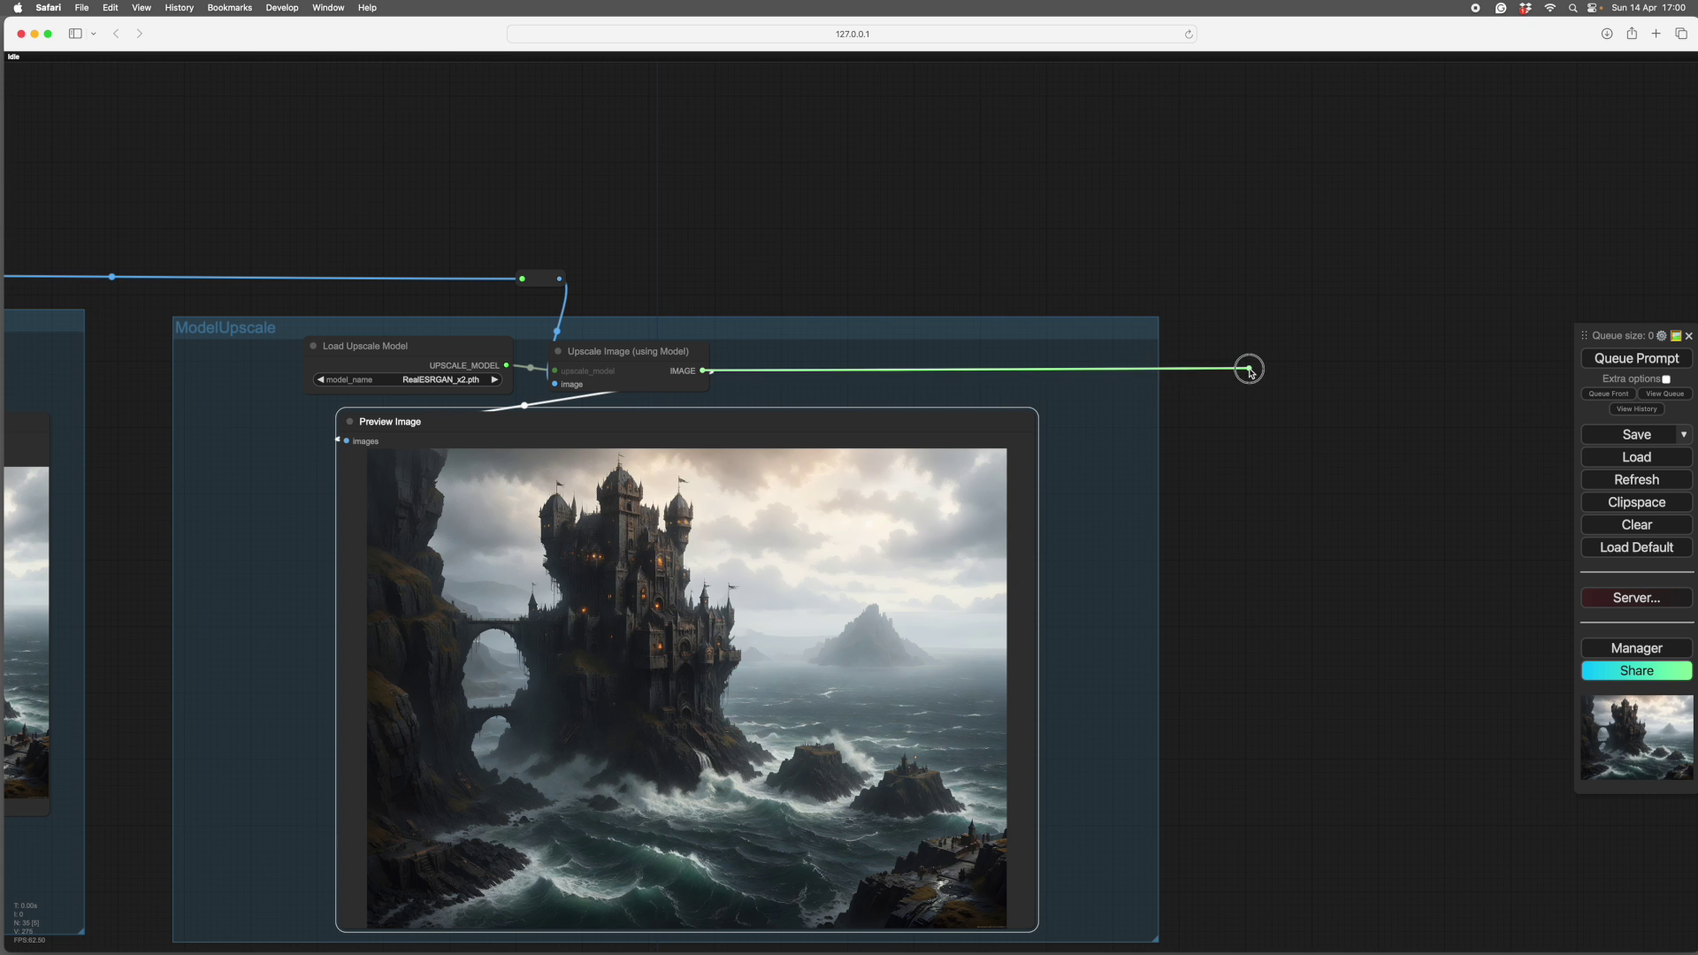
click(1262, 455)
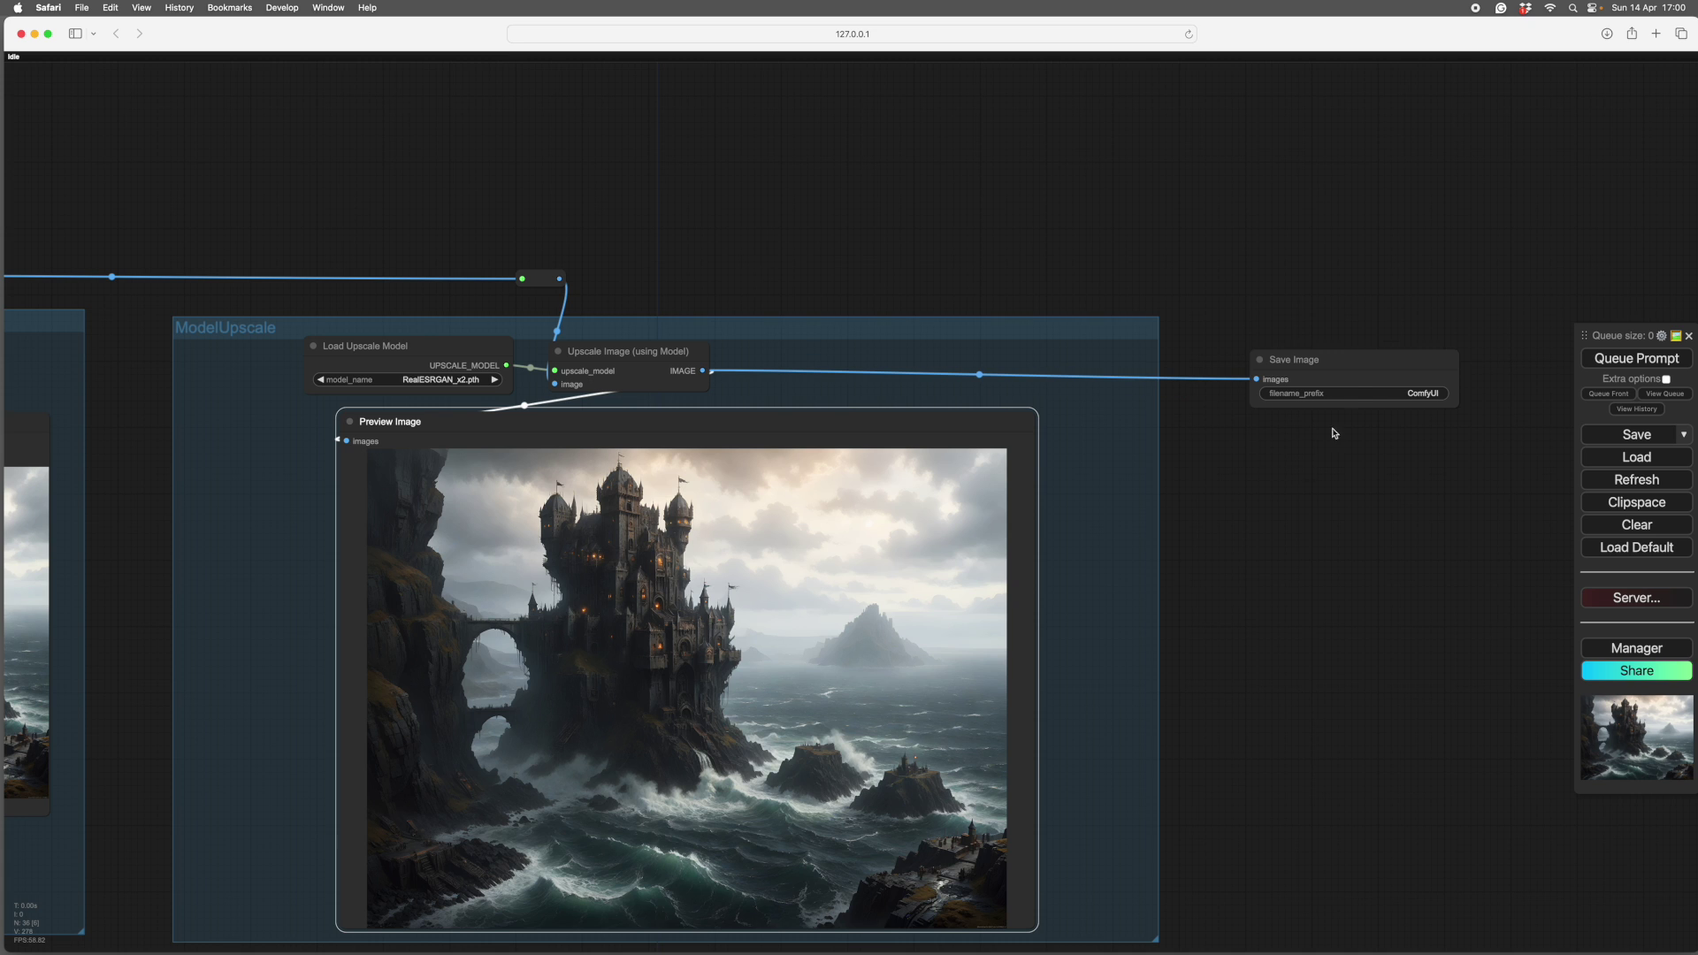
- Queue the workflow and enlarge the Save Image node to show the castle
click(1363, 377)
click(1609, 358)
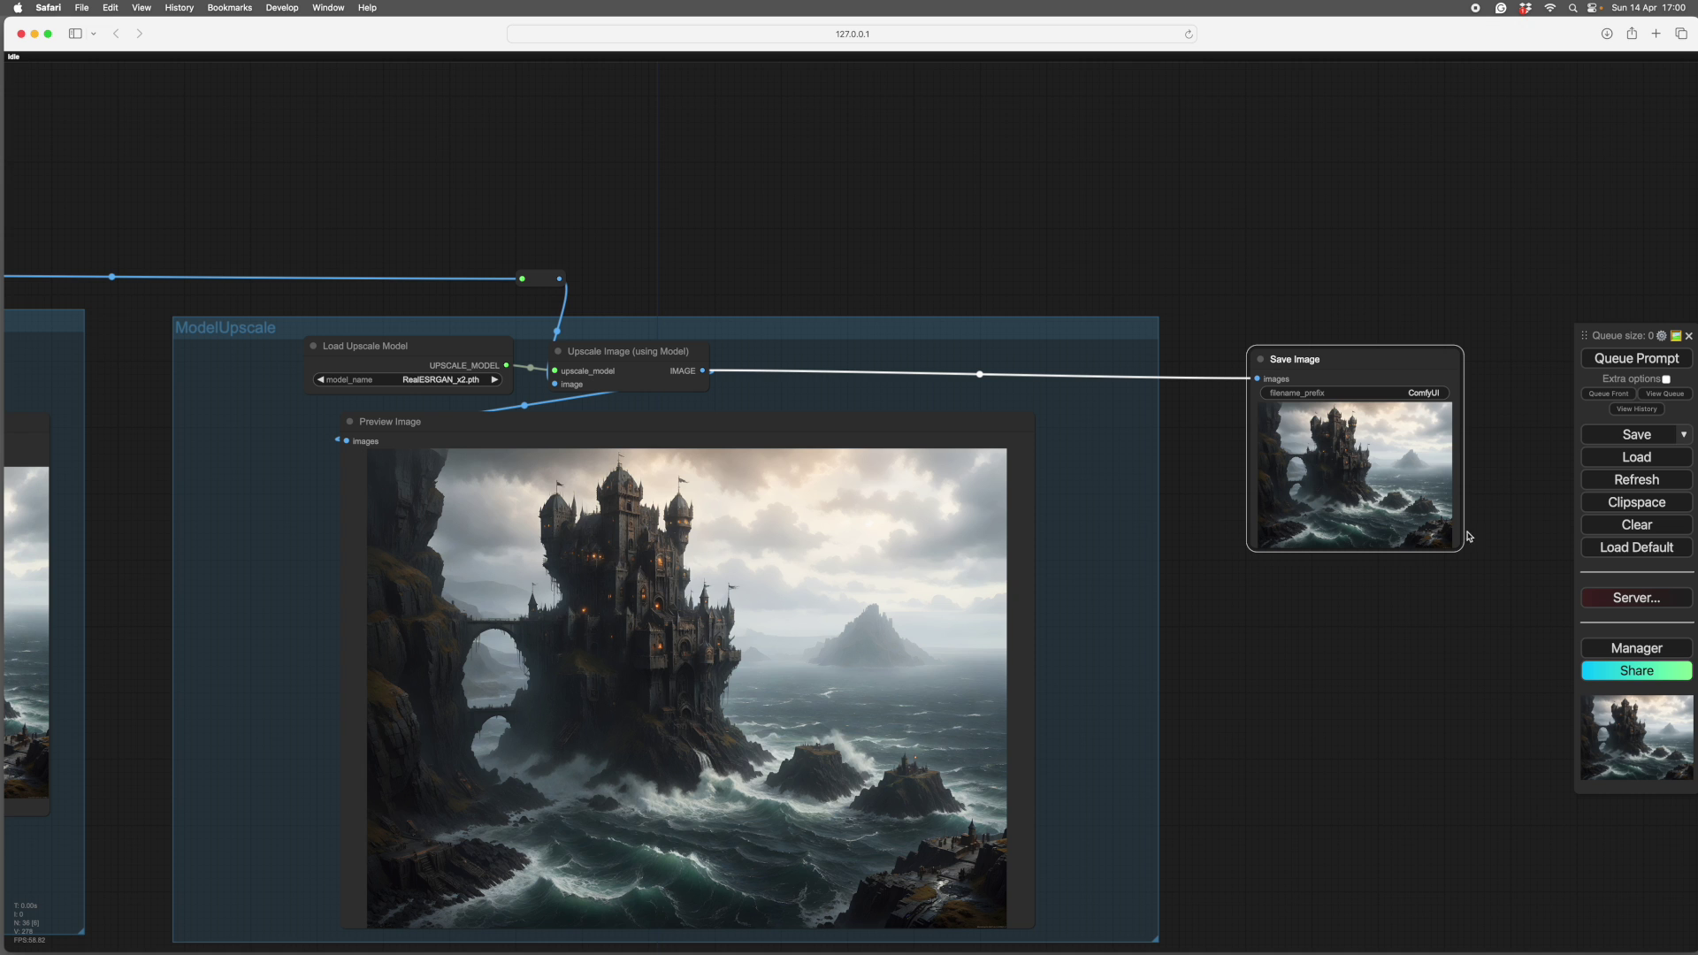
drag(1463, 550, 1548, 703)
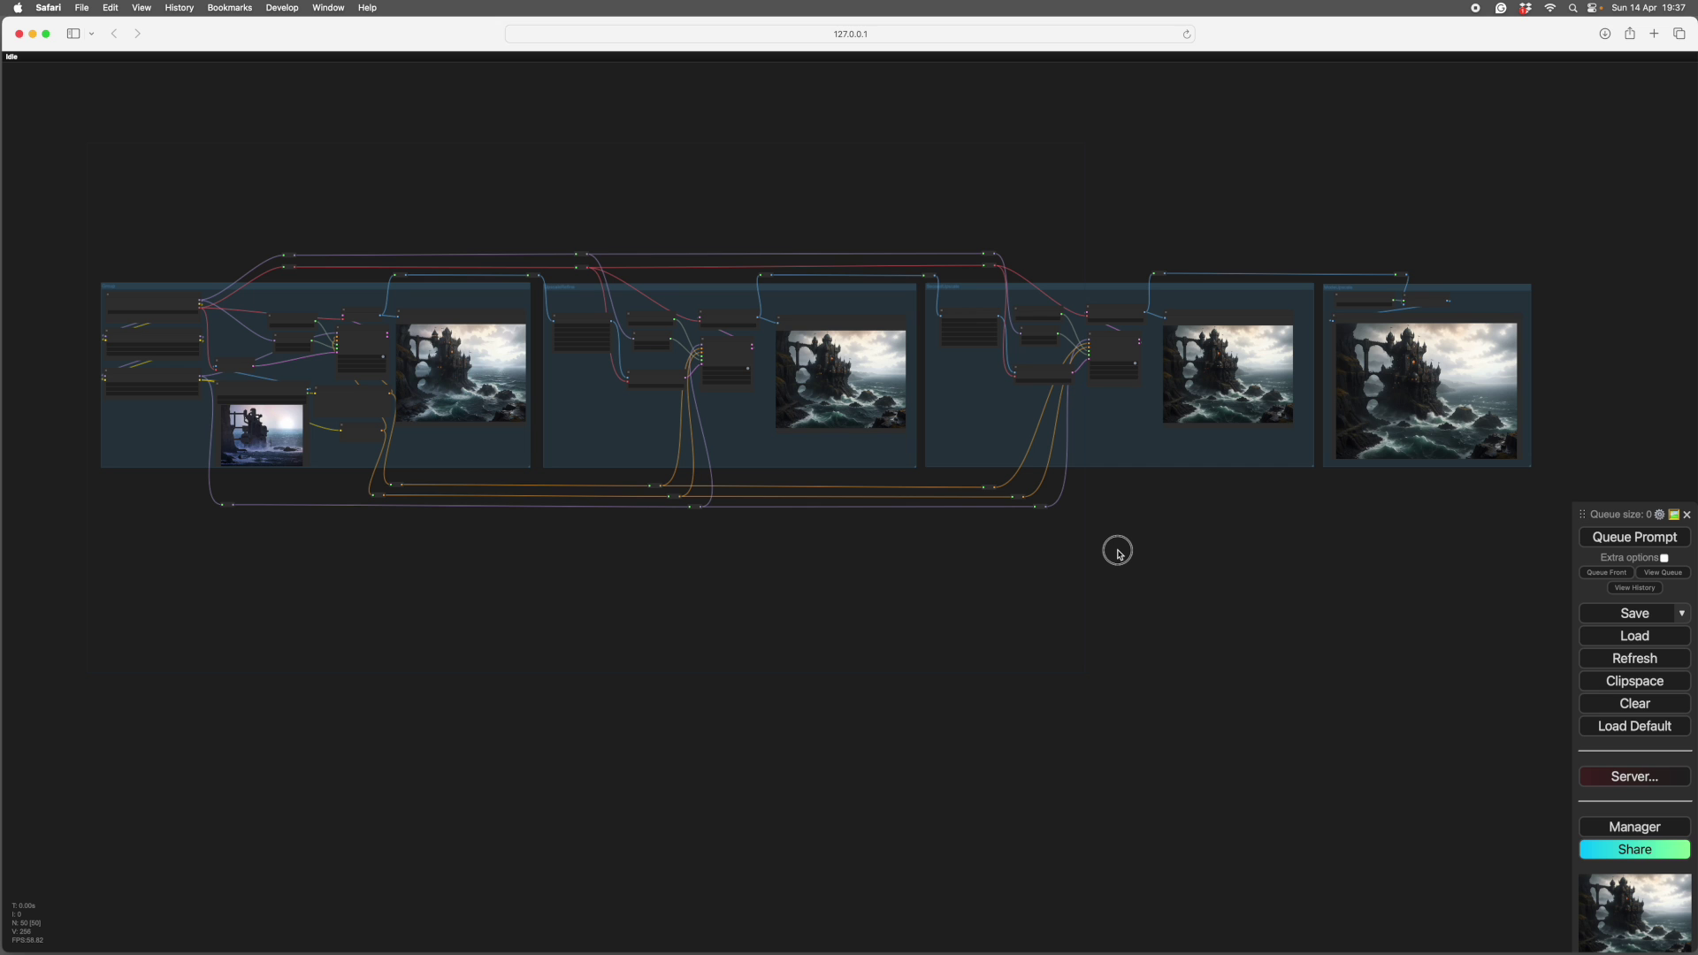
scroll(1118, 552, up, 6)
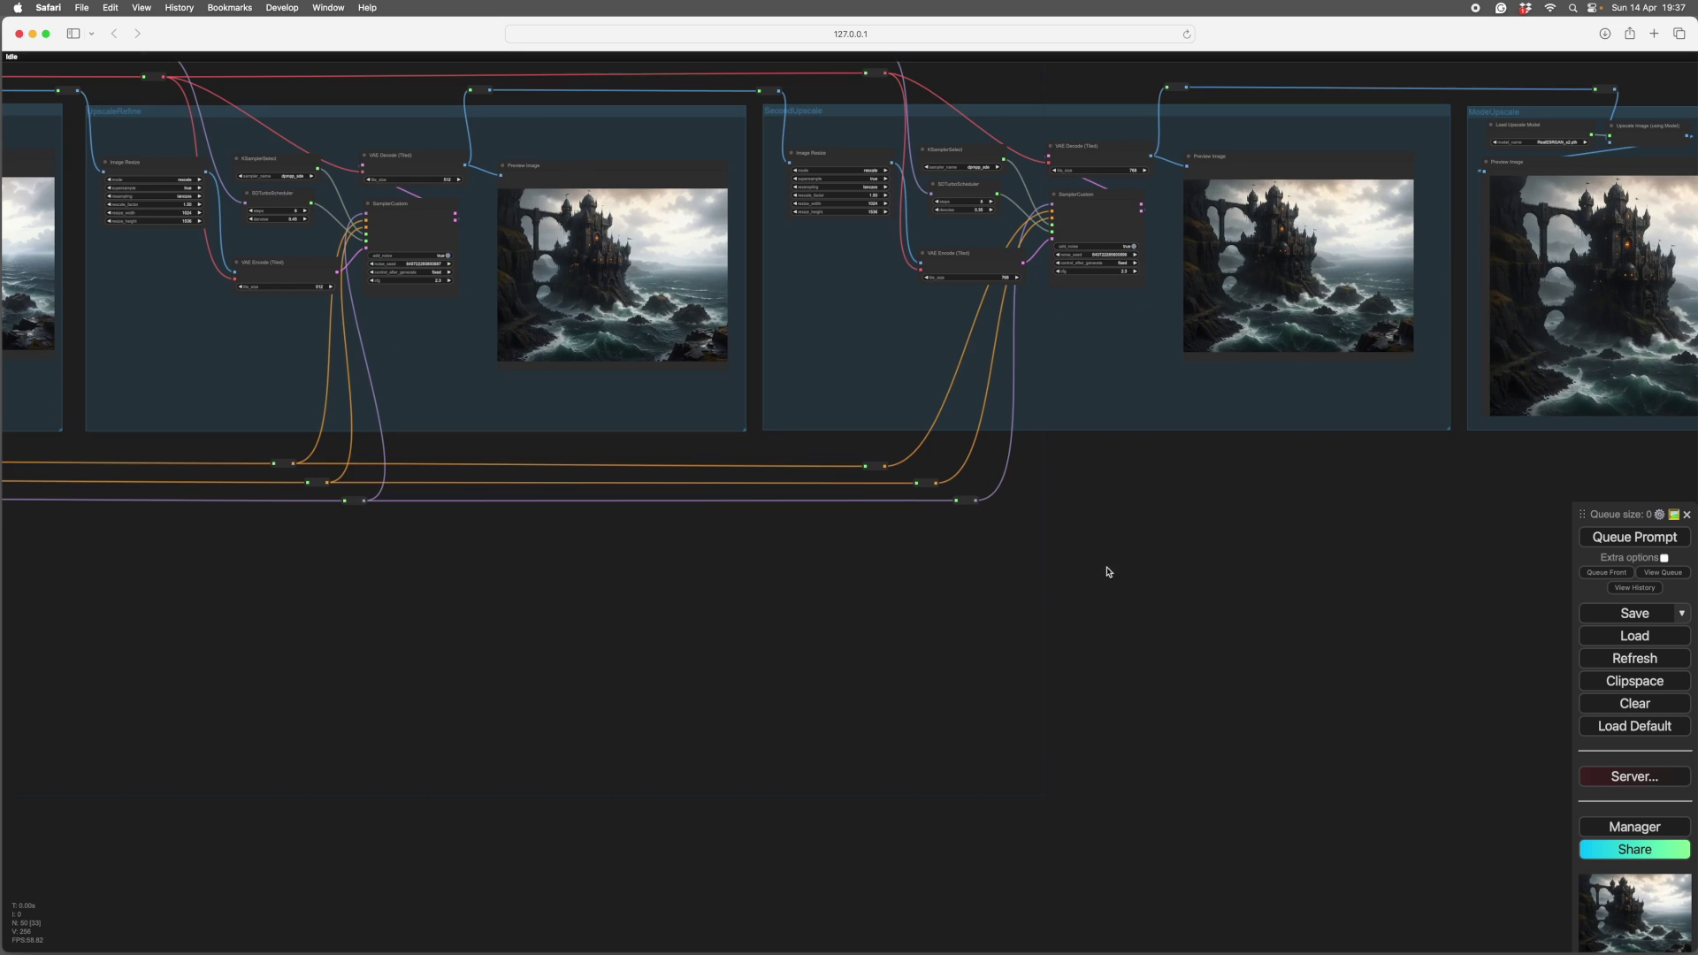
drag(1107, 572, 1226, 615)
scroll(1256, 606, down, 2)
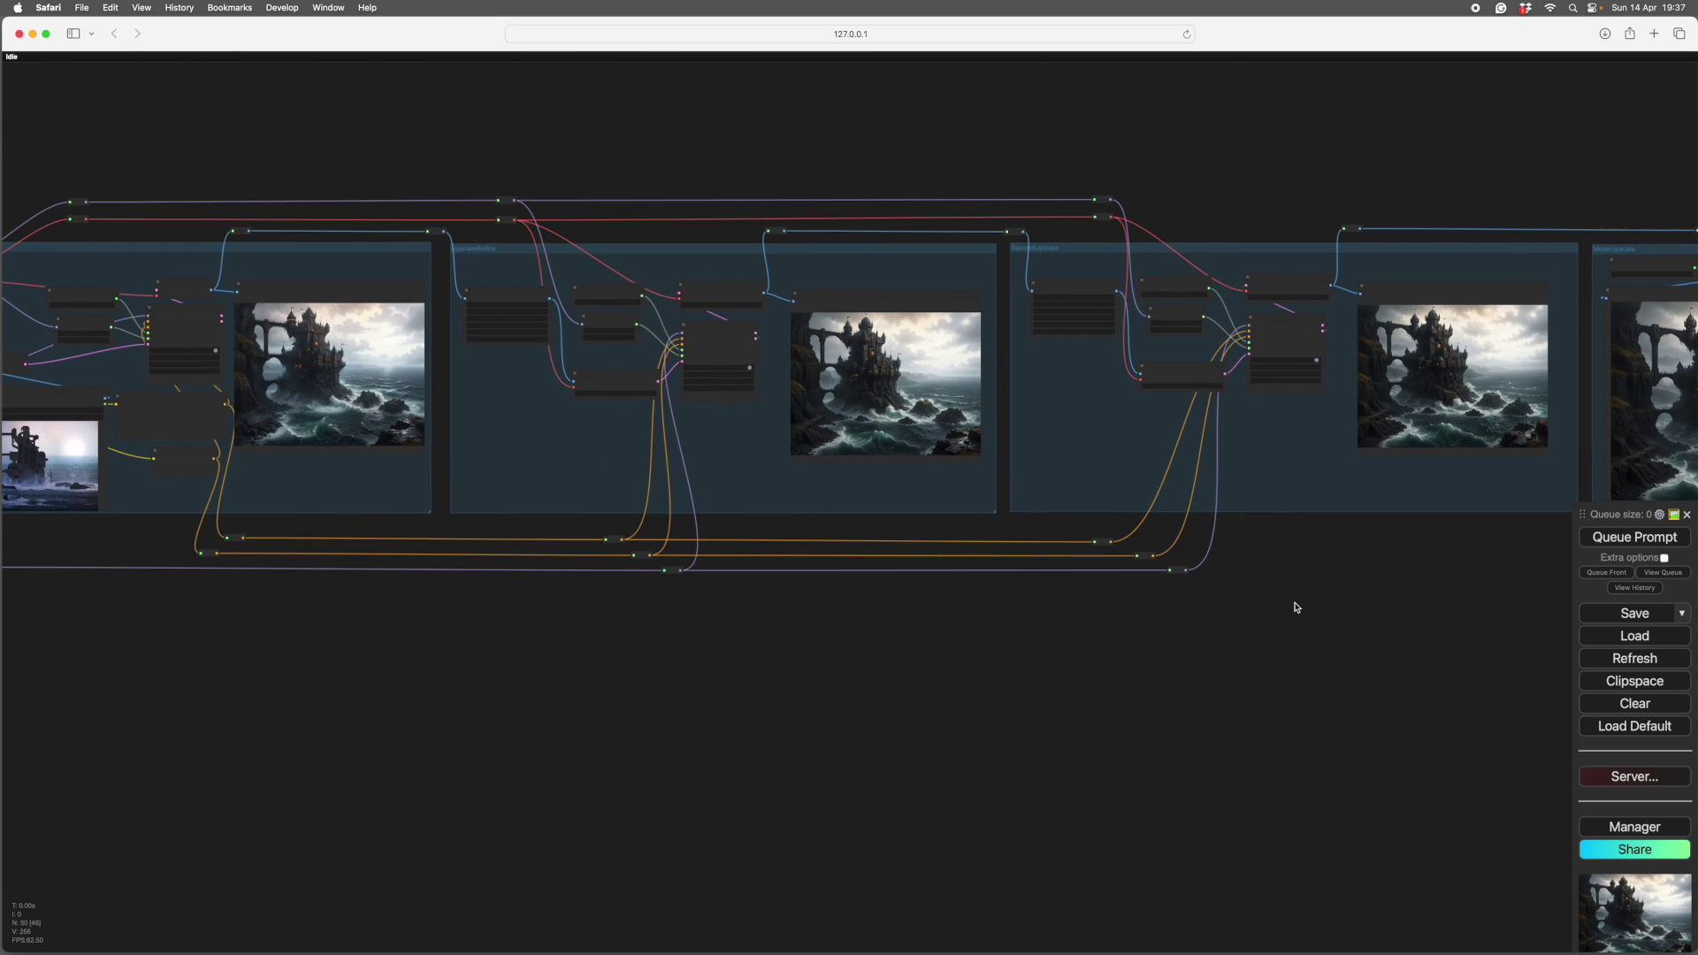
scroll(1295, 608, up, 4)
drag(1021, 626, 1427, 681)
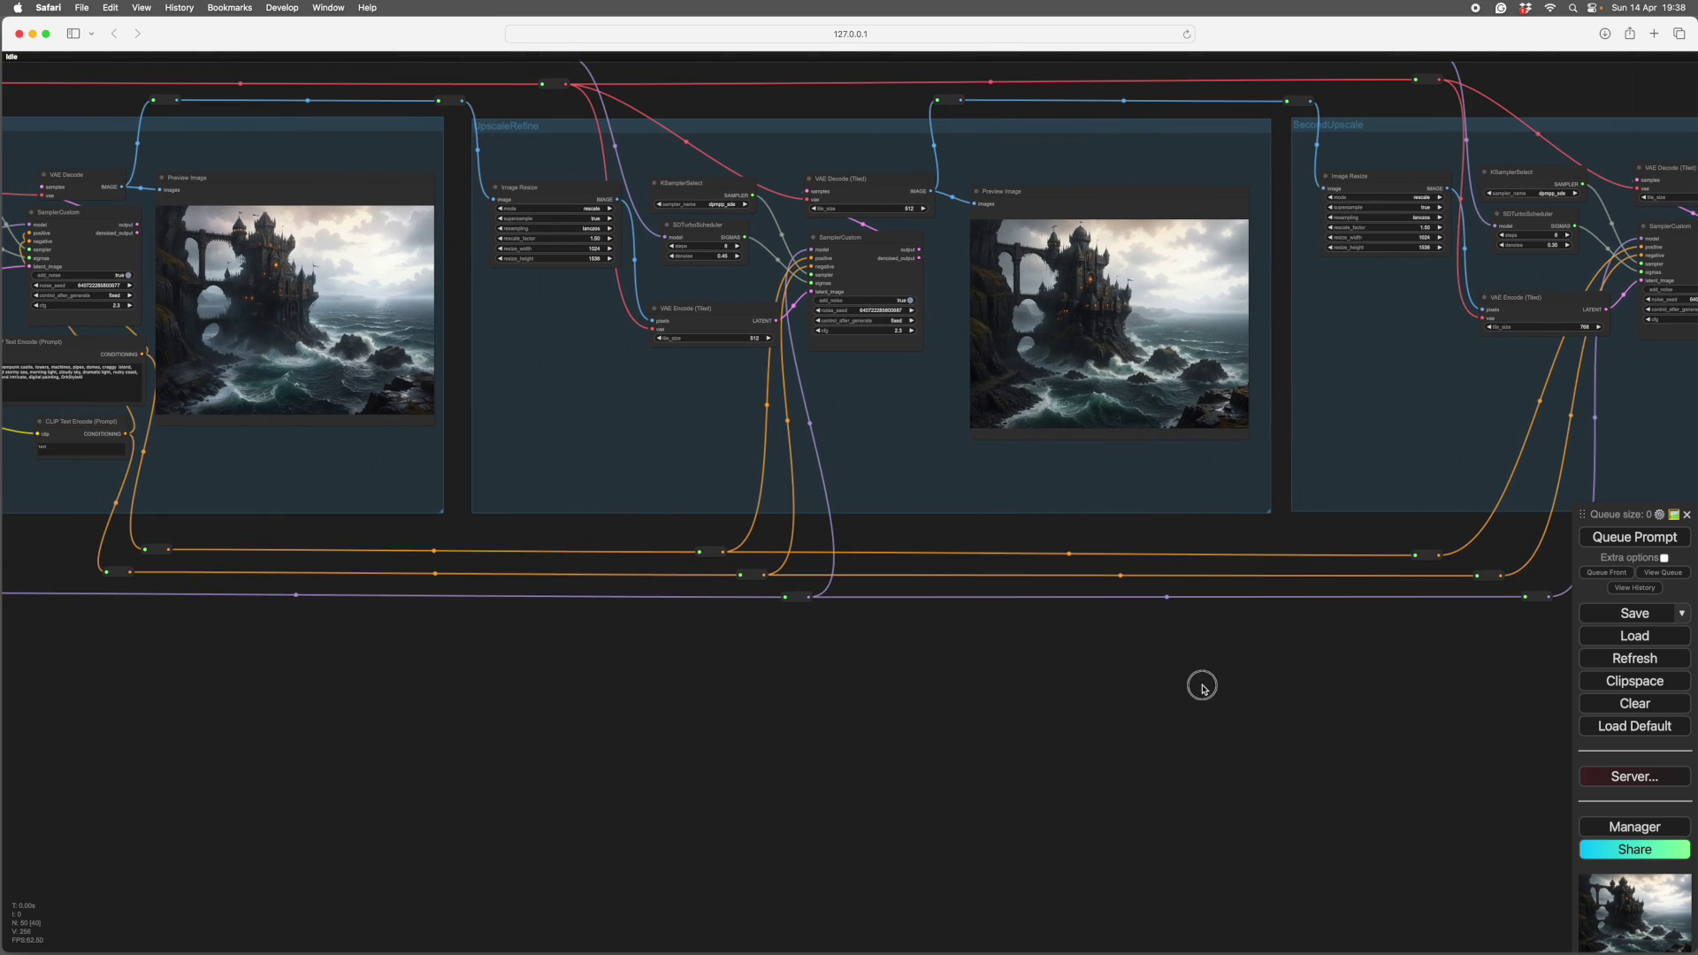
drag(1202, 688, 865, 829)
scroll(886, 804, up, 5)
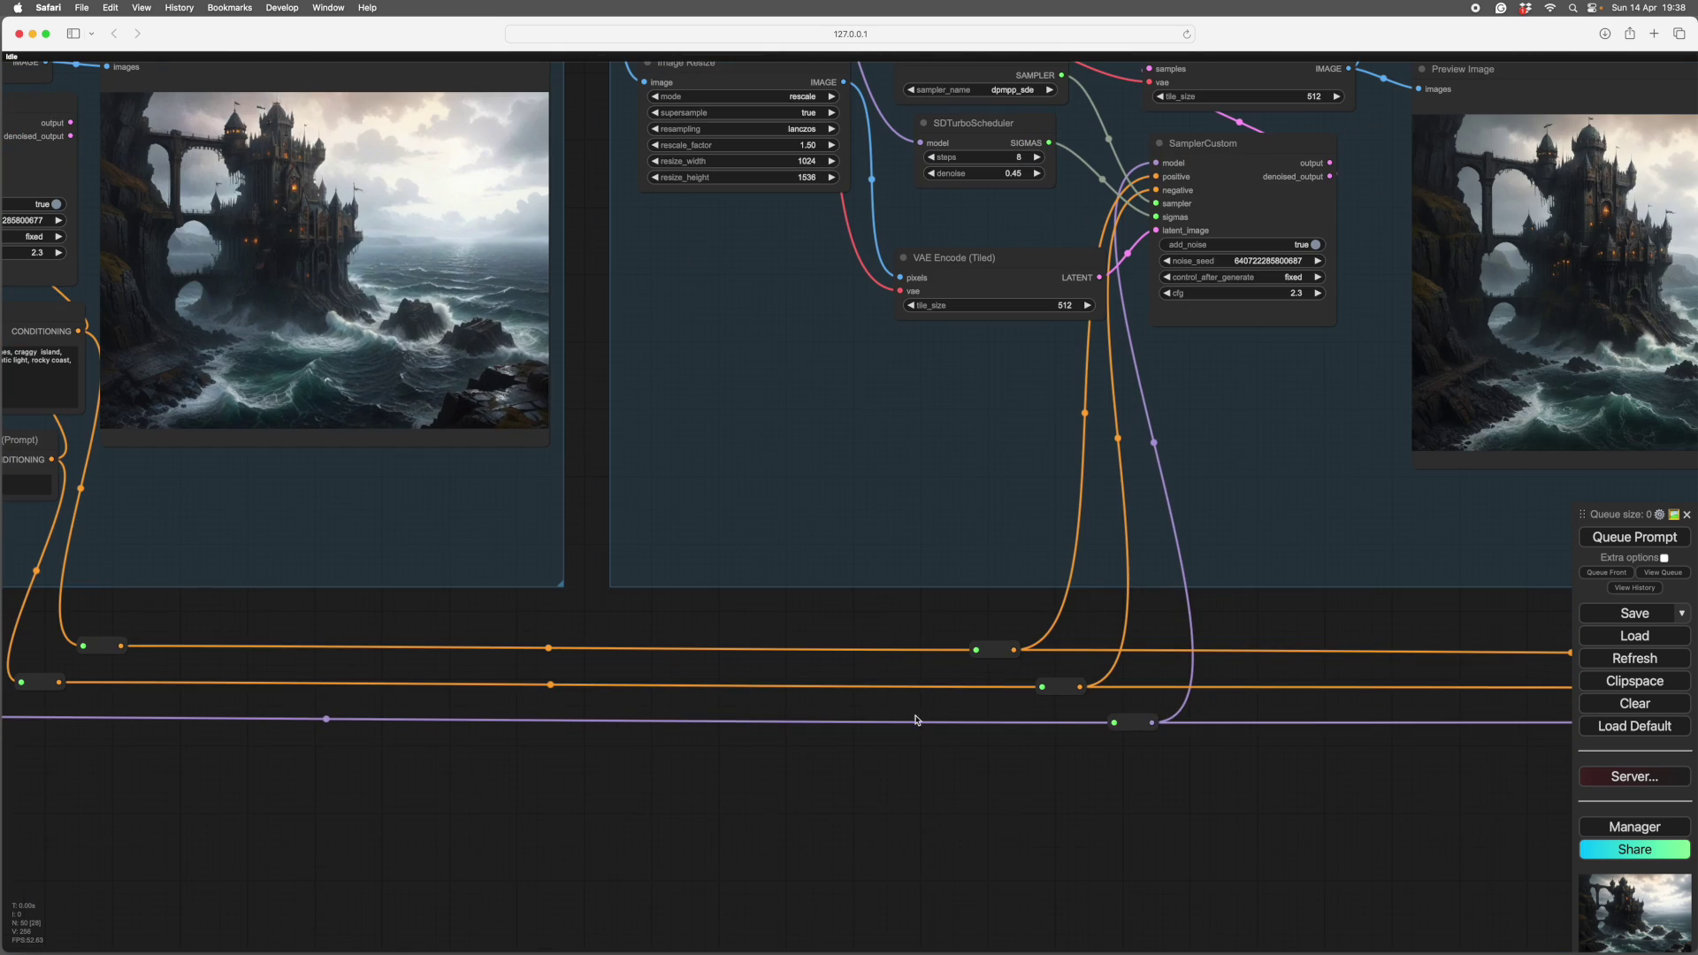
drag(924, 622, 935, 849)
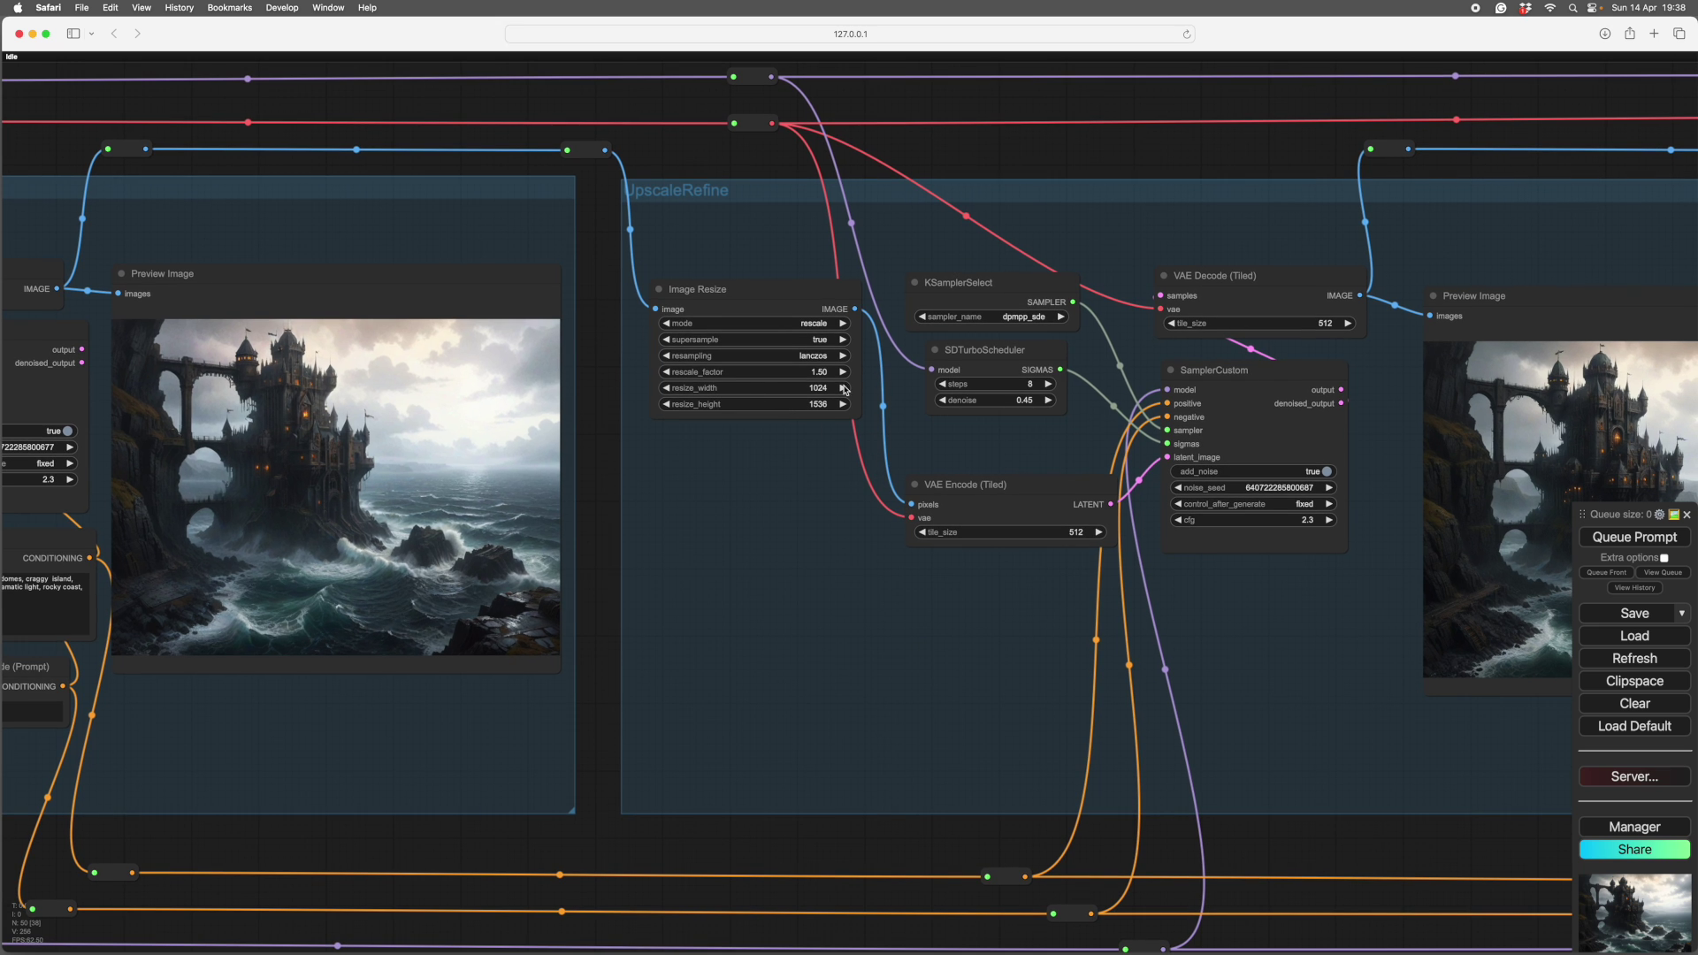
drag(1304, 871, 148, 863)
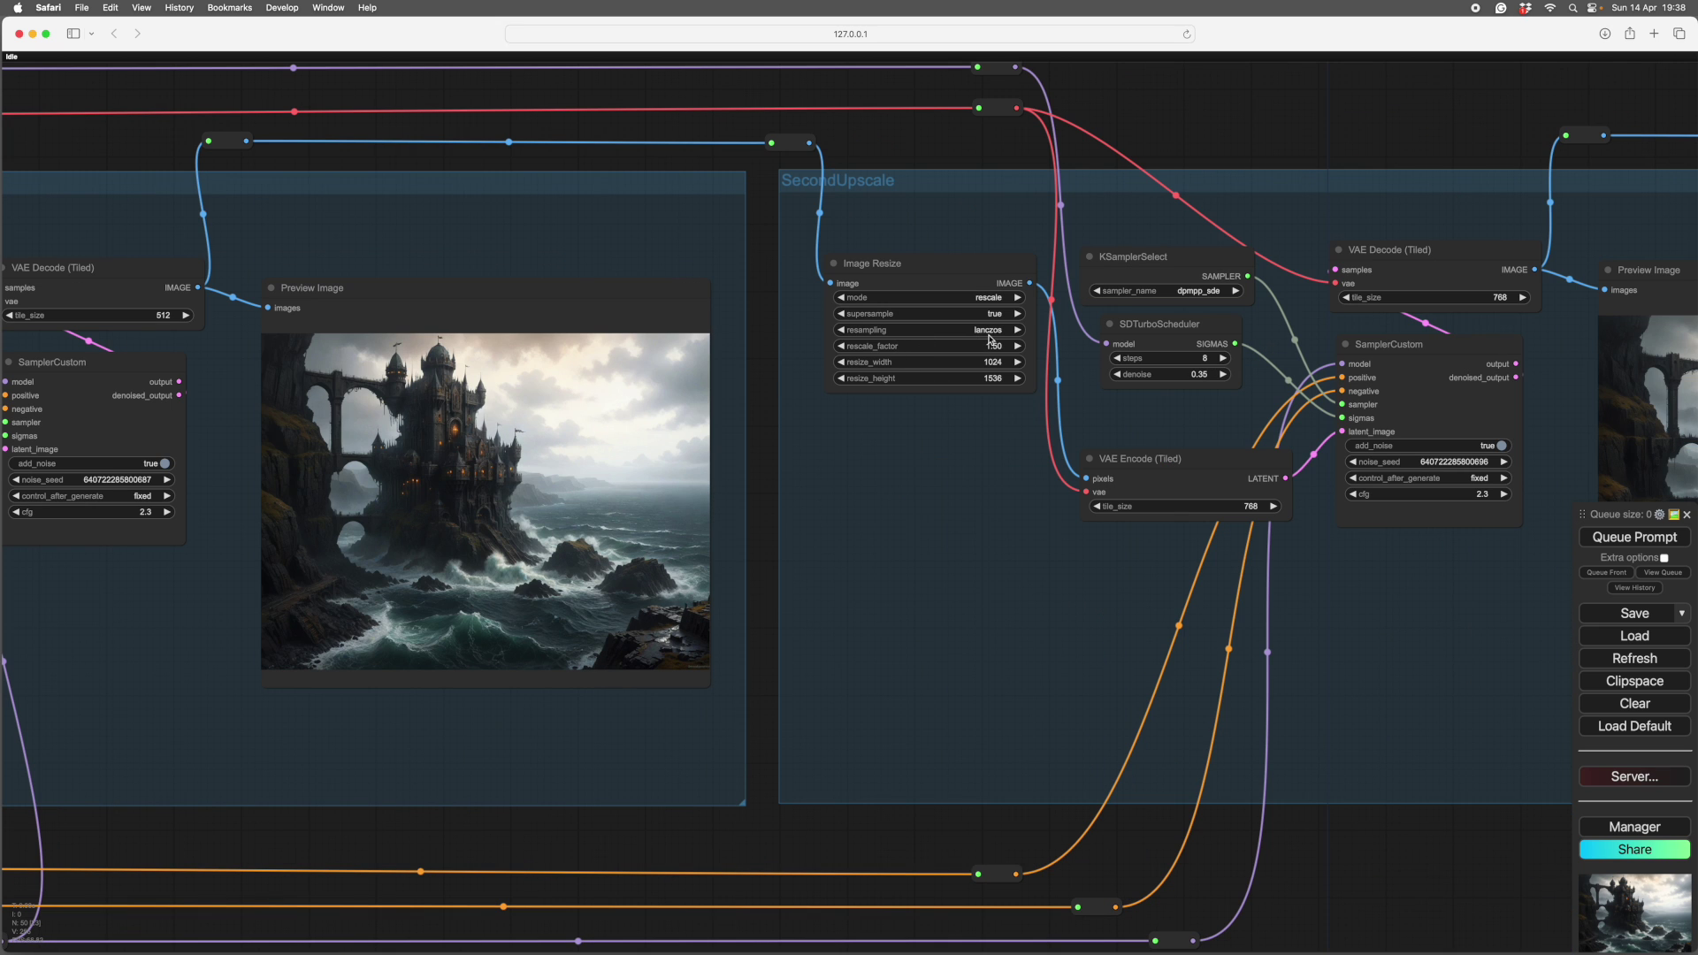
drag(1414, 875, 708, 720)
scroll(928, 793, right, 3)
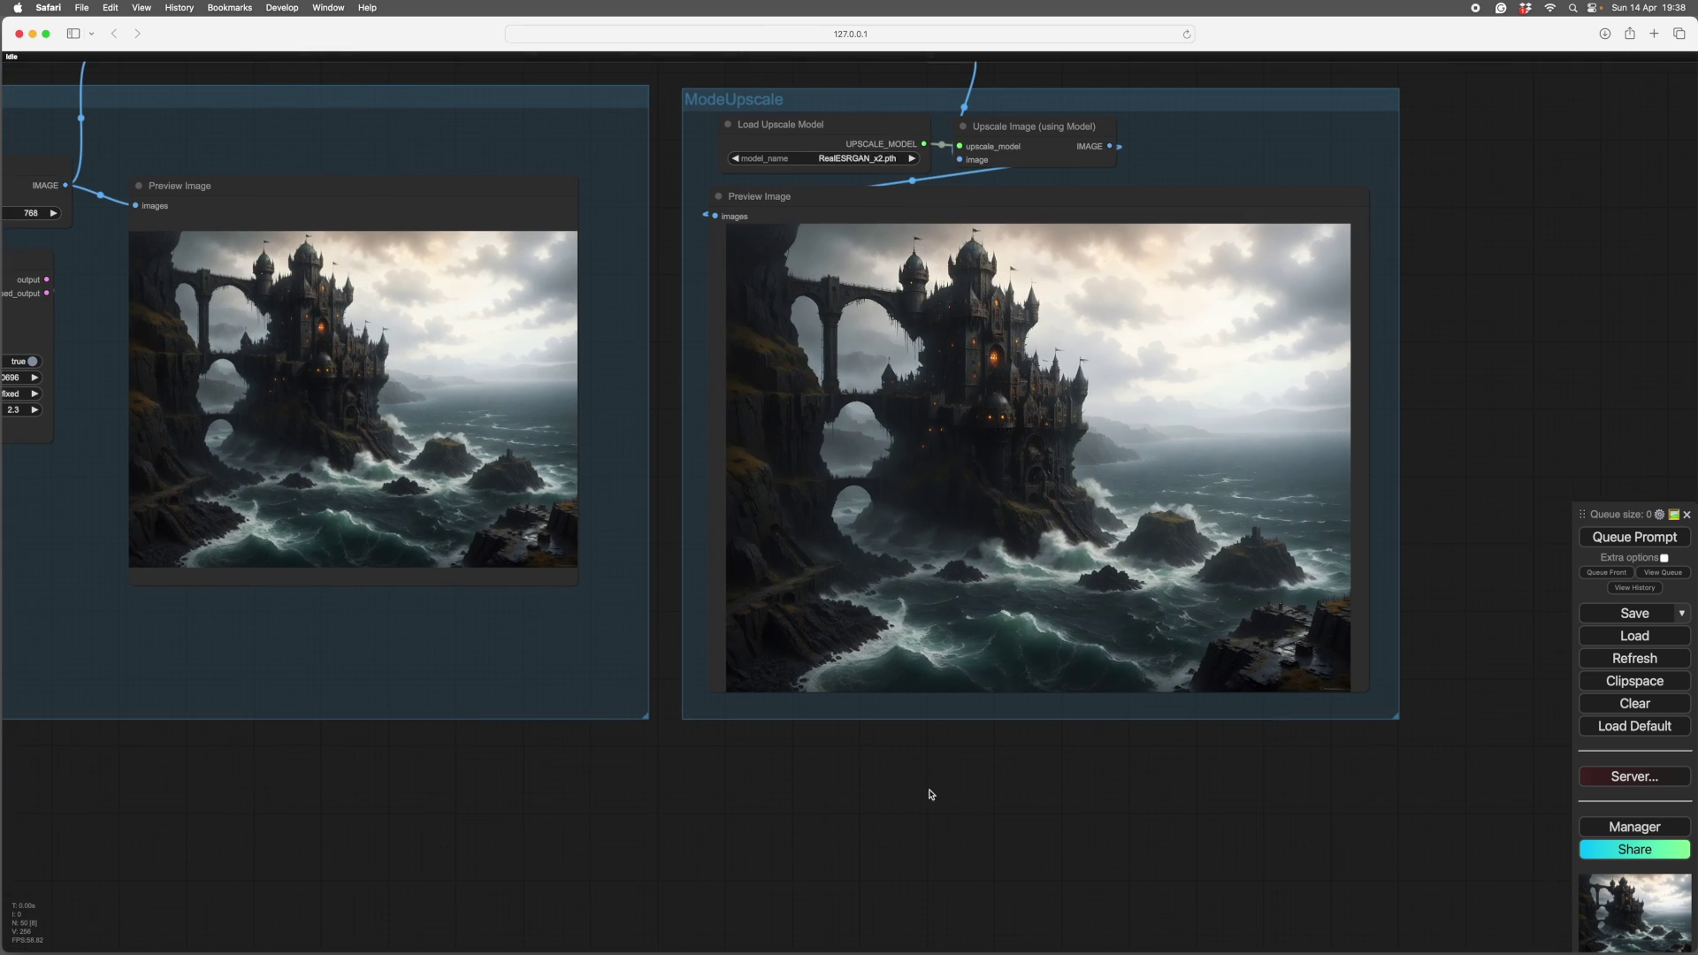
scroll(826, 849, up, 2)
scroll(1023, 516, up, 10)
scroll(1023, 516, down, 10)
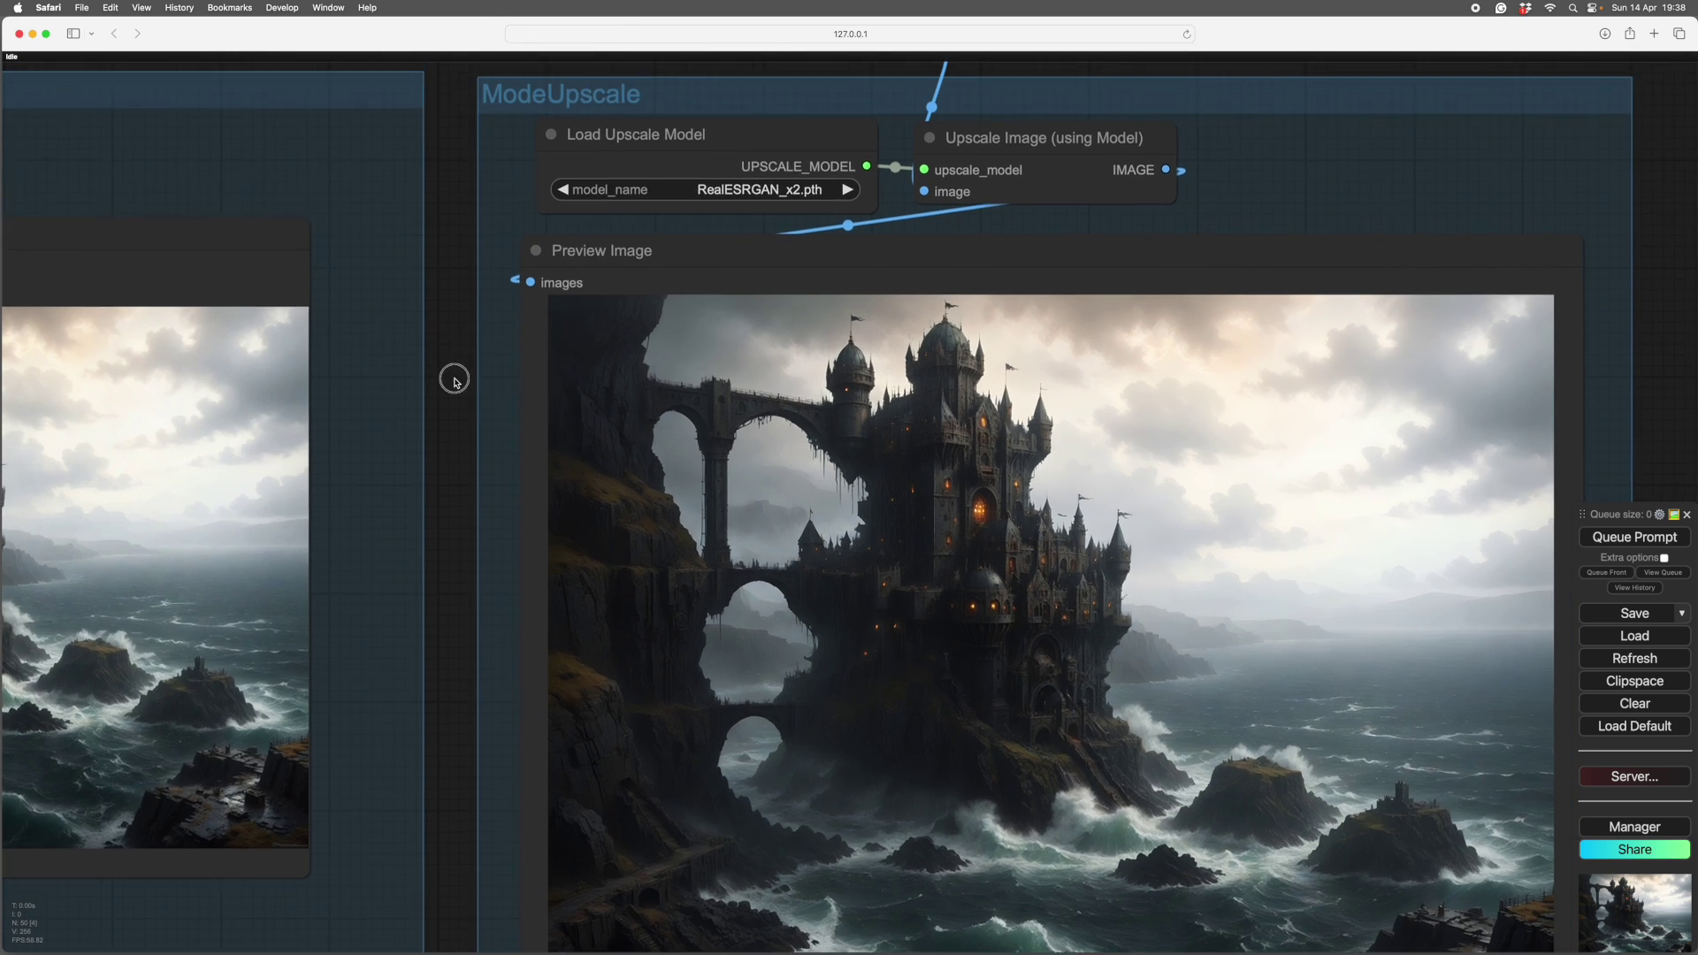
drag(454, 381, 428, 516)
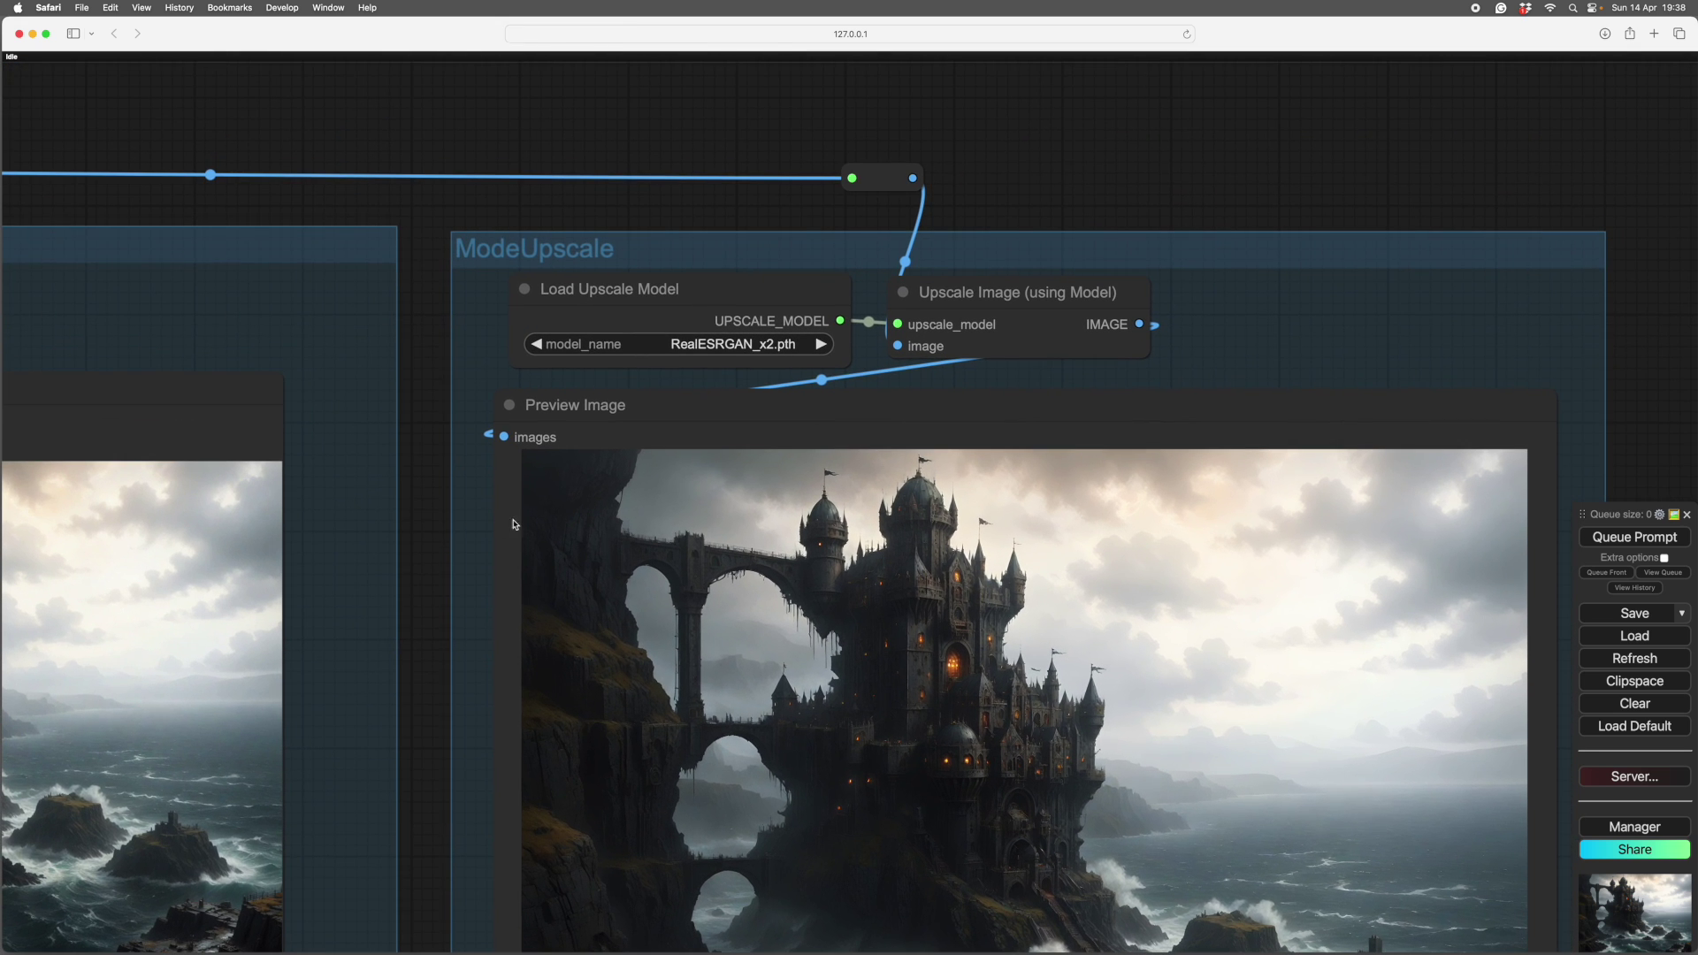
scroll(917, 558, up, 8)
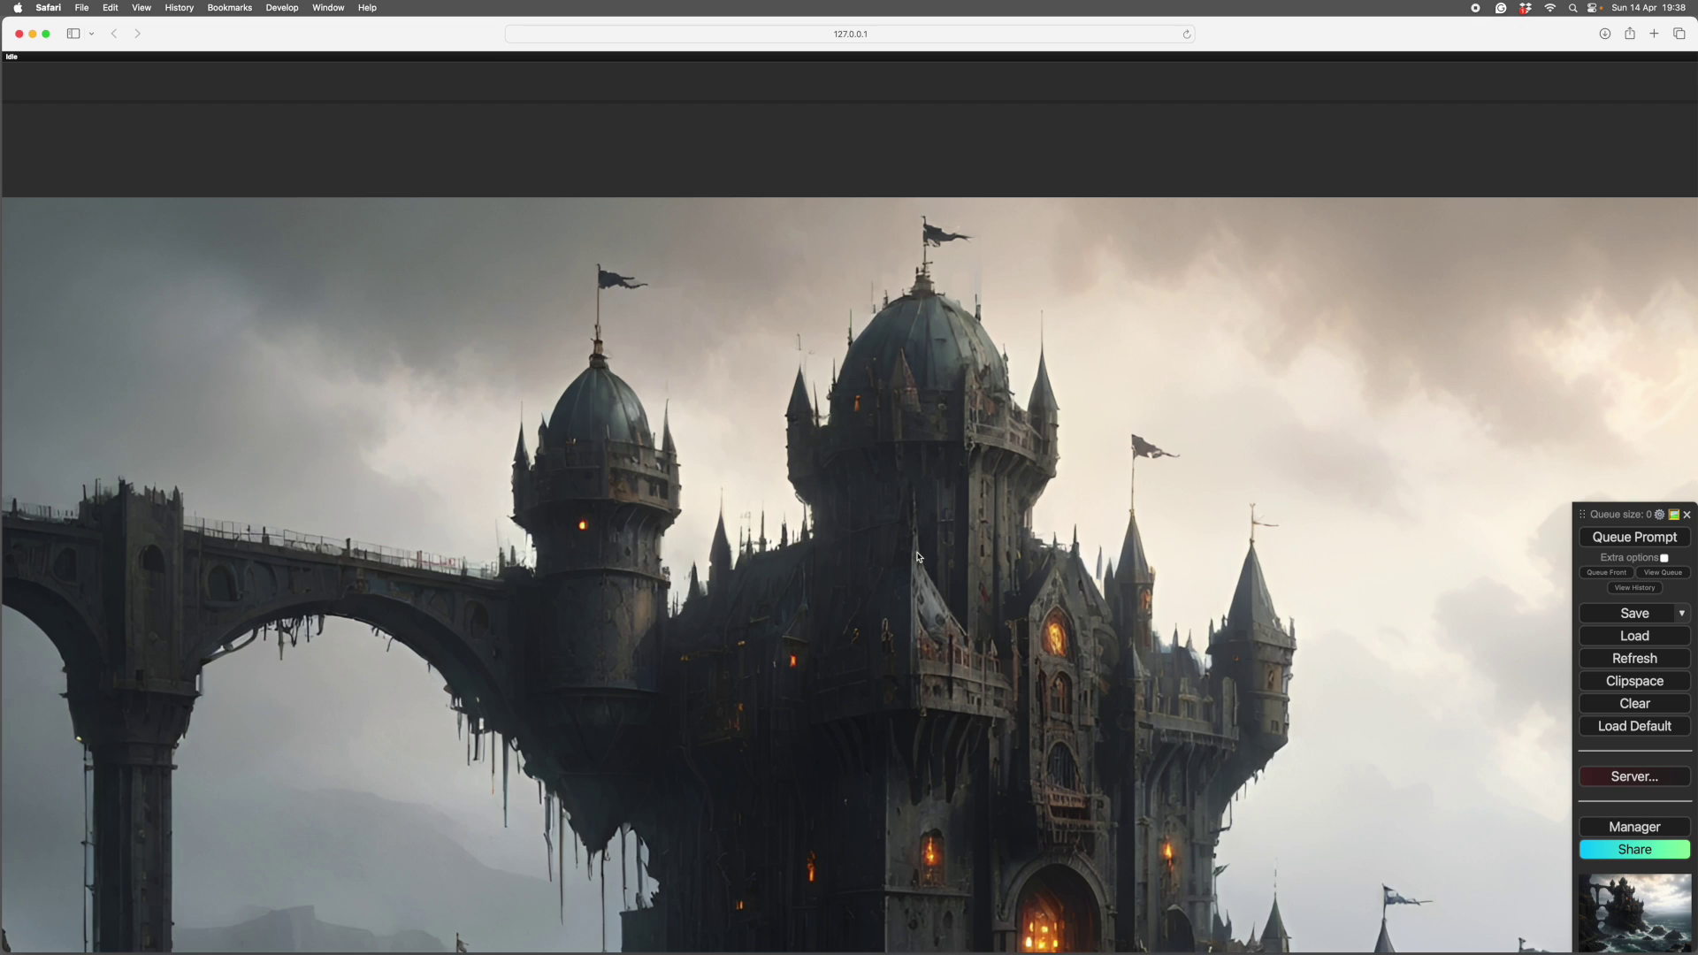
scroll(917, 557, down, 8)
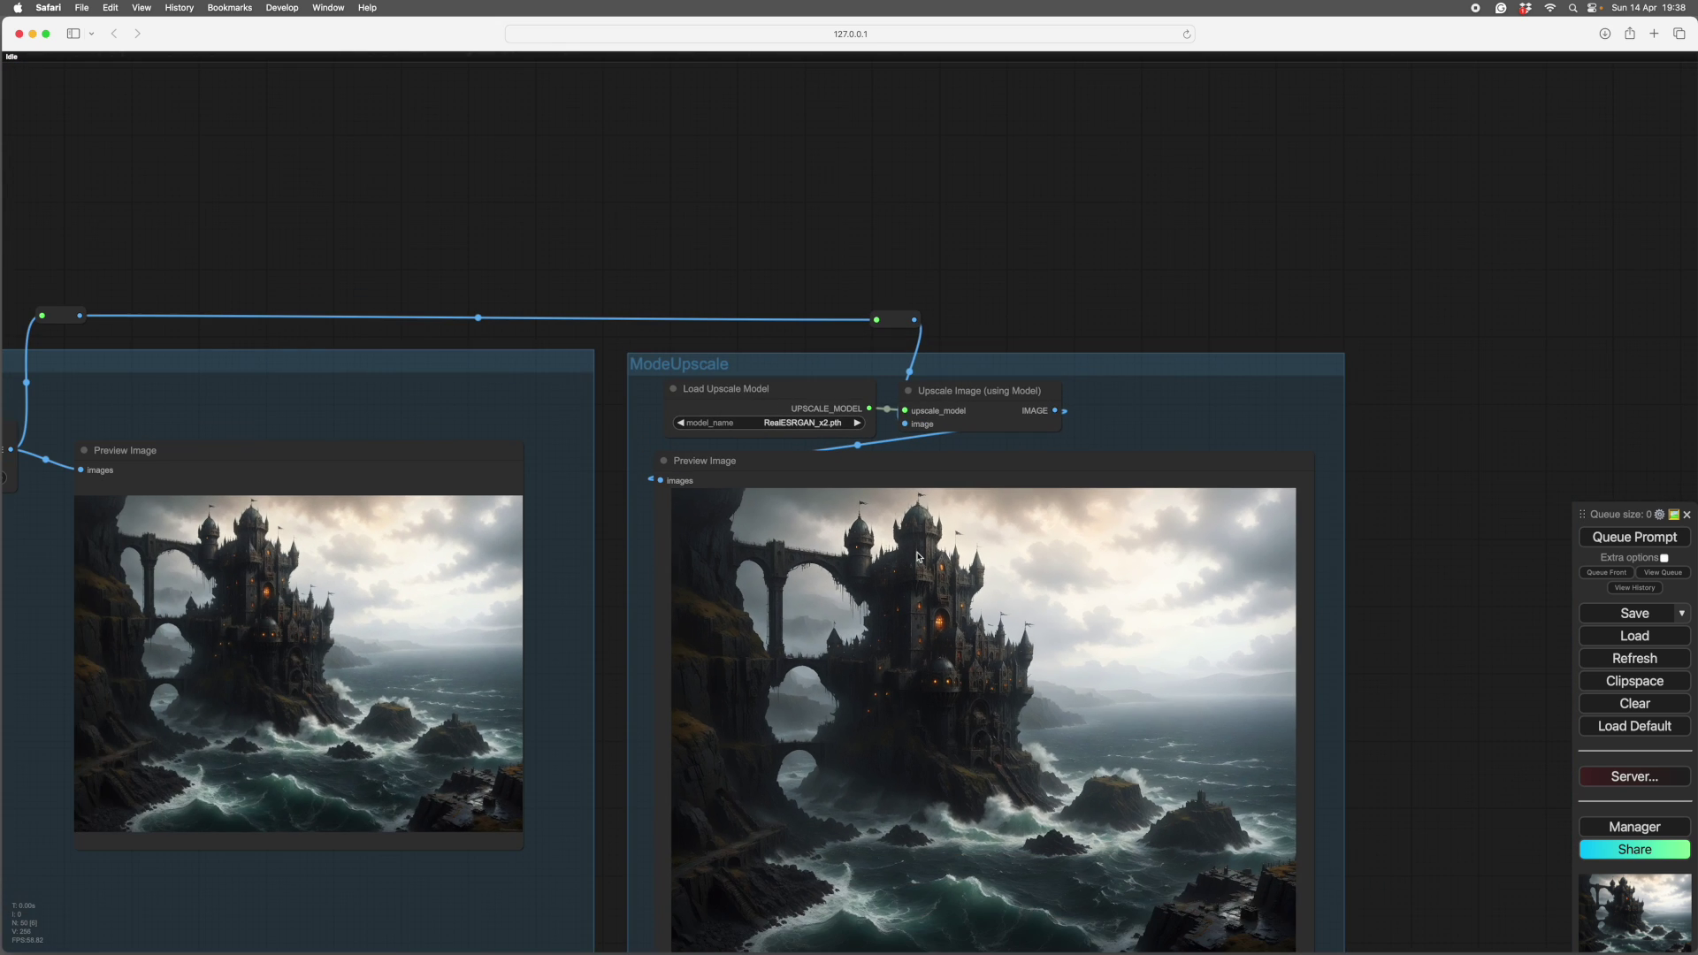
scroll(917, 557, down, 2)
drag(917, 557, 1065, 757)
scroll(922, 758, down, 3)
scroll(1066, 757, down, 3)
drag(958, 788, 1184, 566)
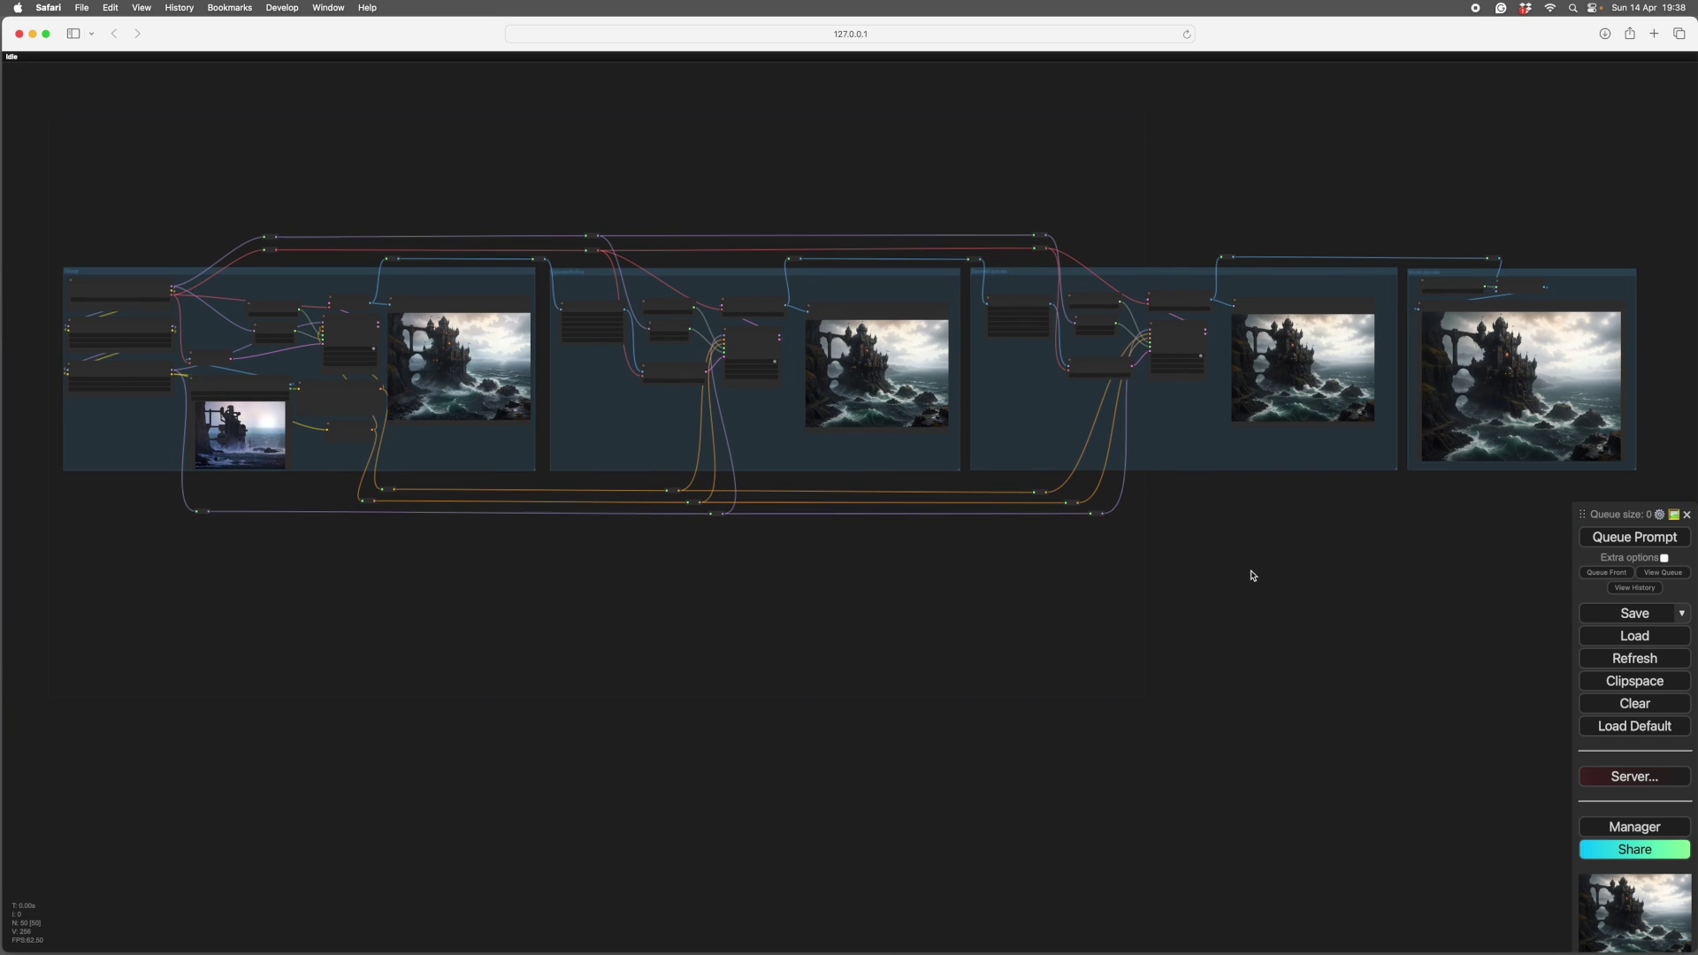
drag(1288, 568, 1292, 561)
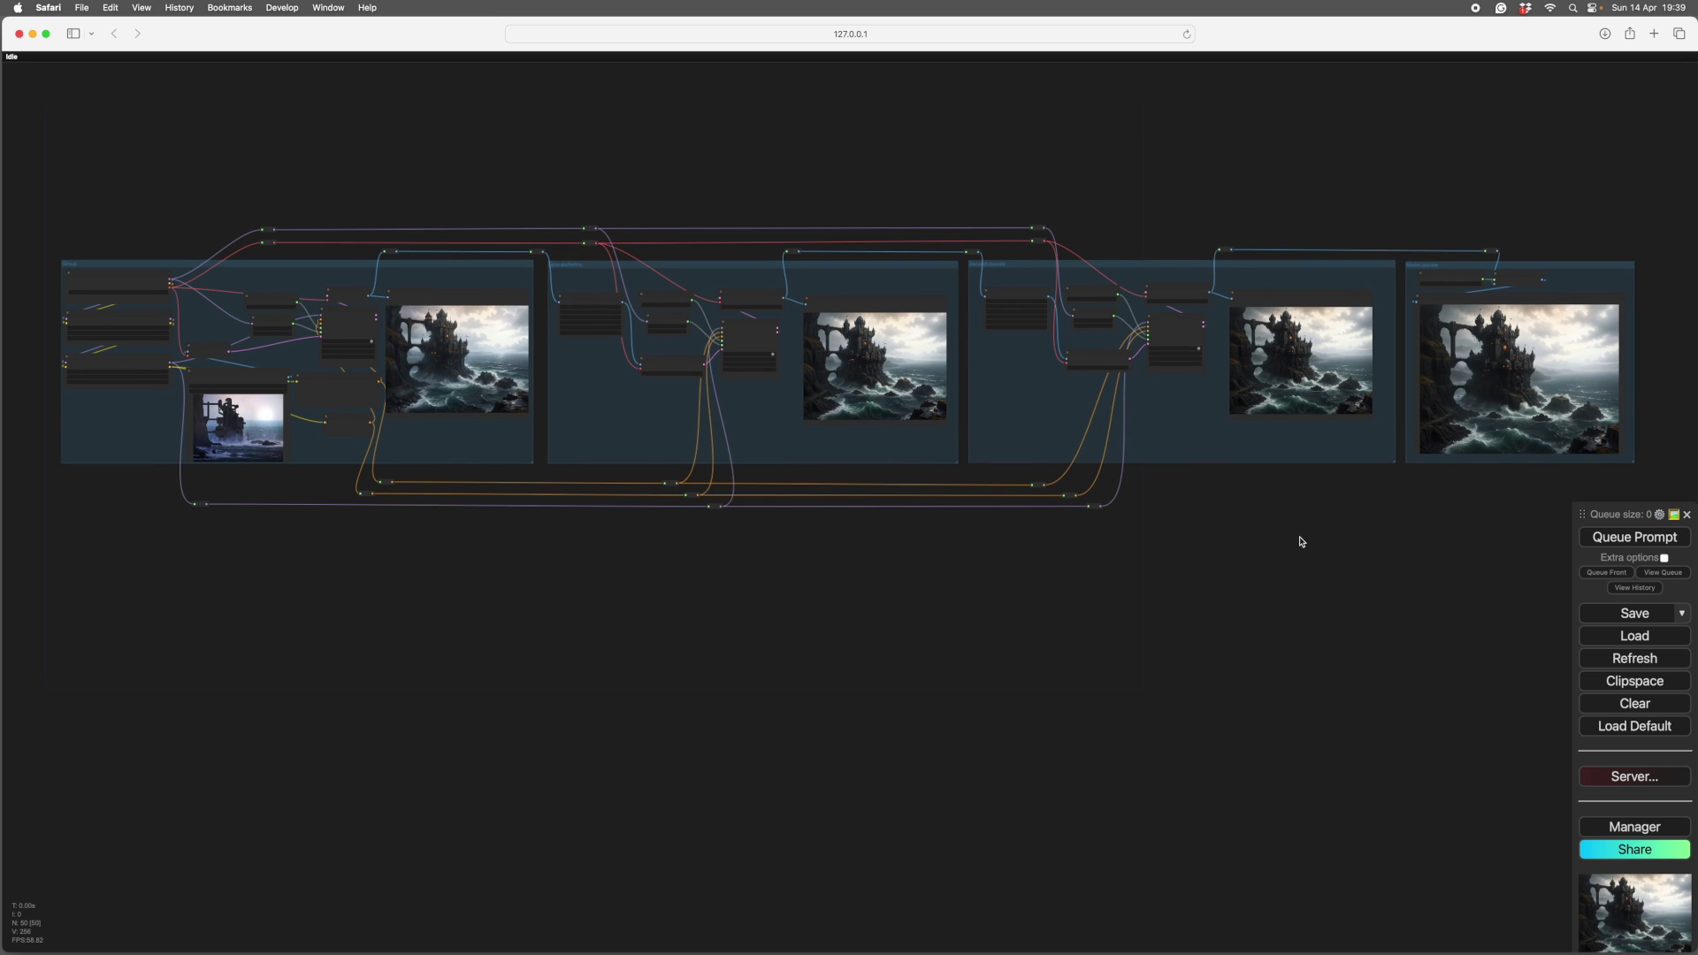
drag(1296, 541, 1293, 514)
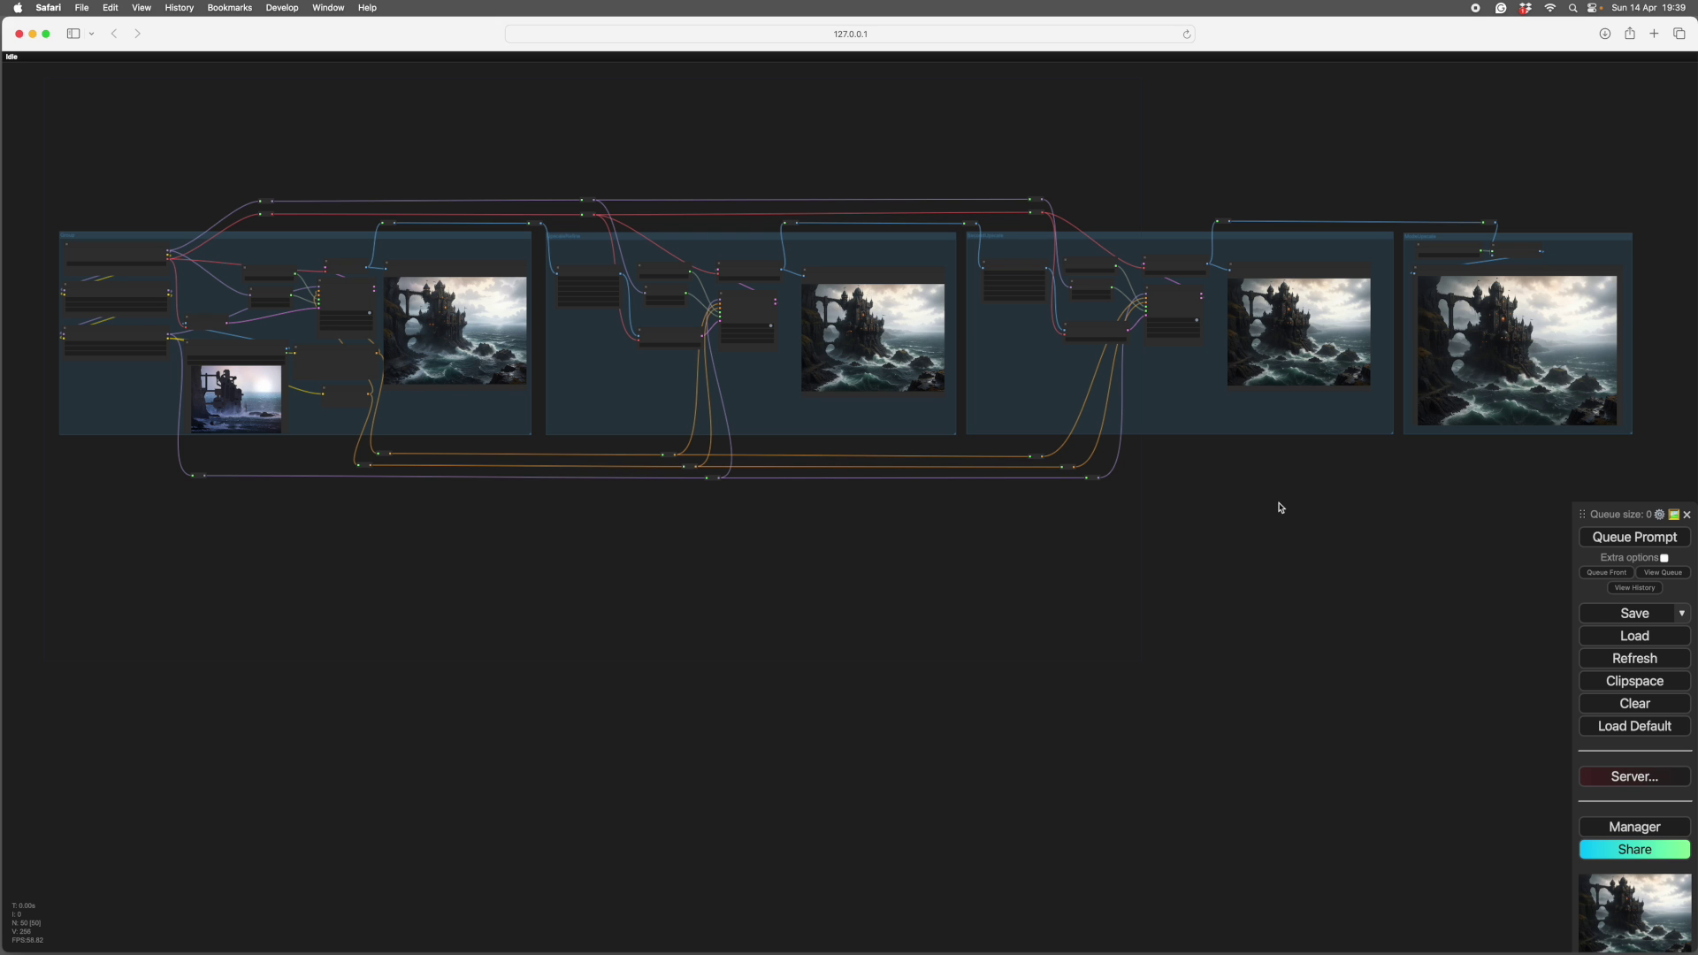
drag(1270, 505, 1263, 498)
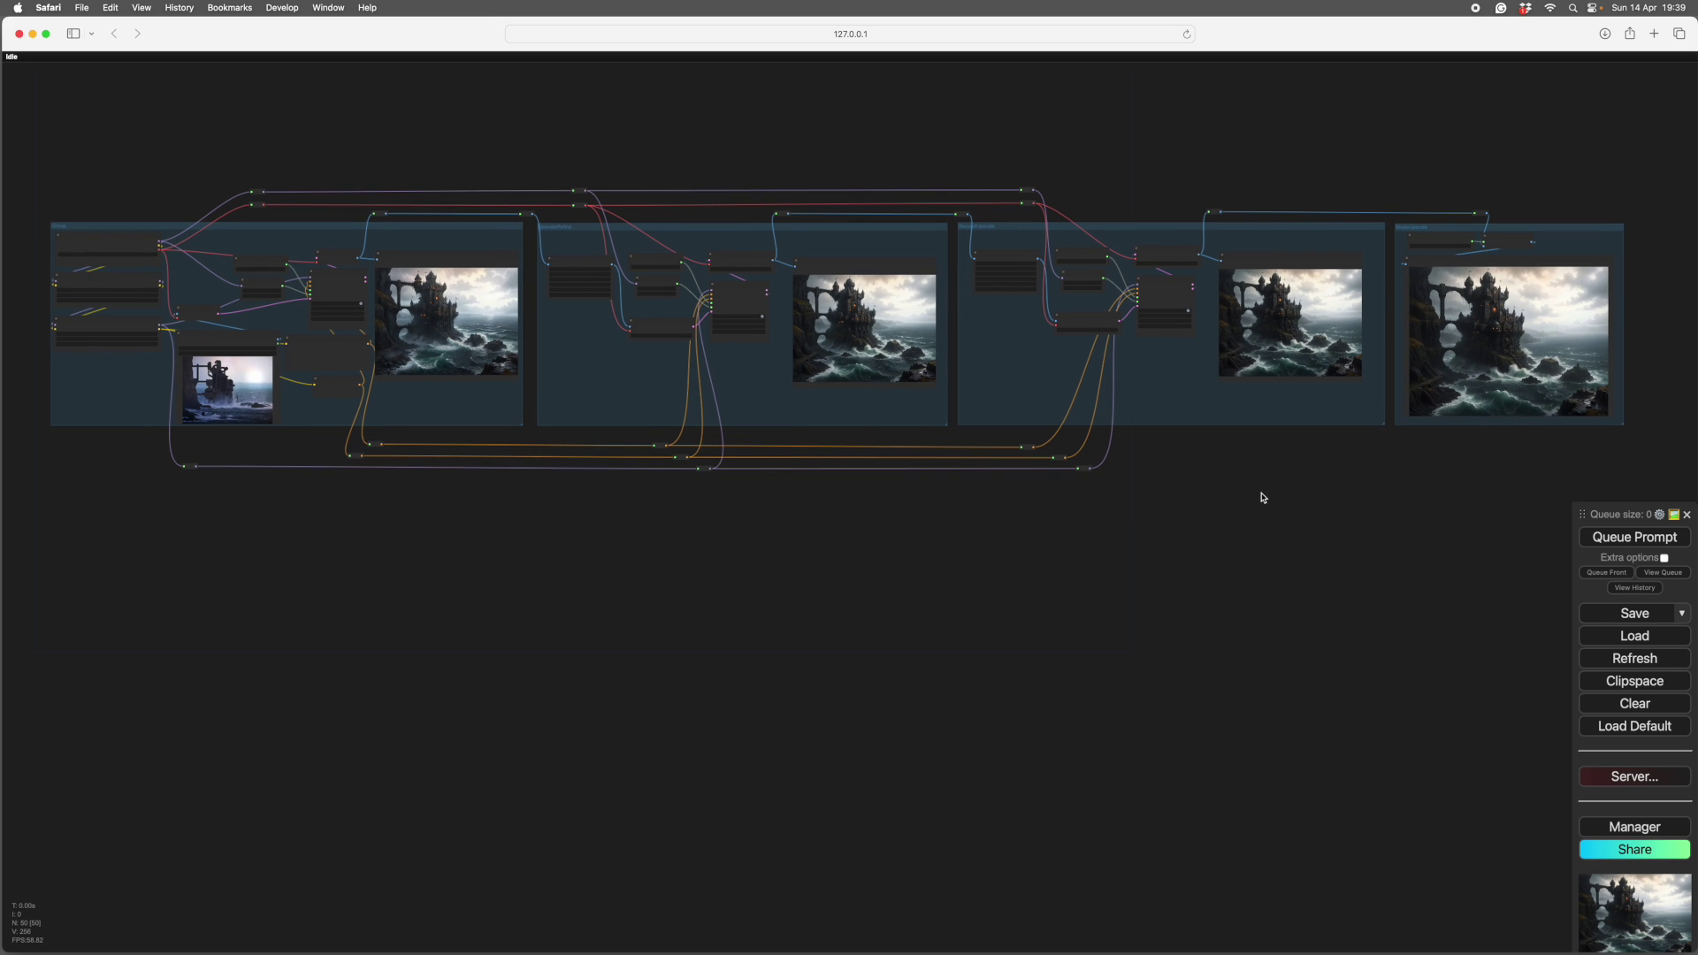